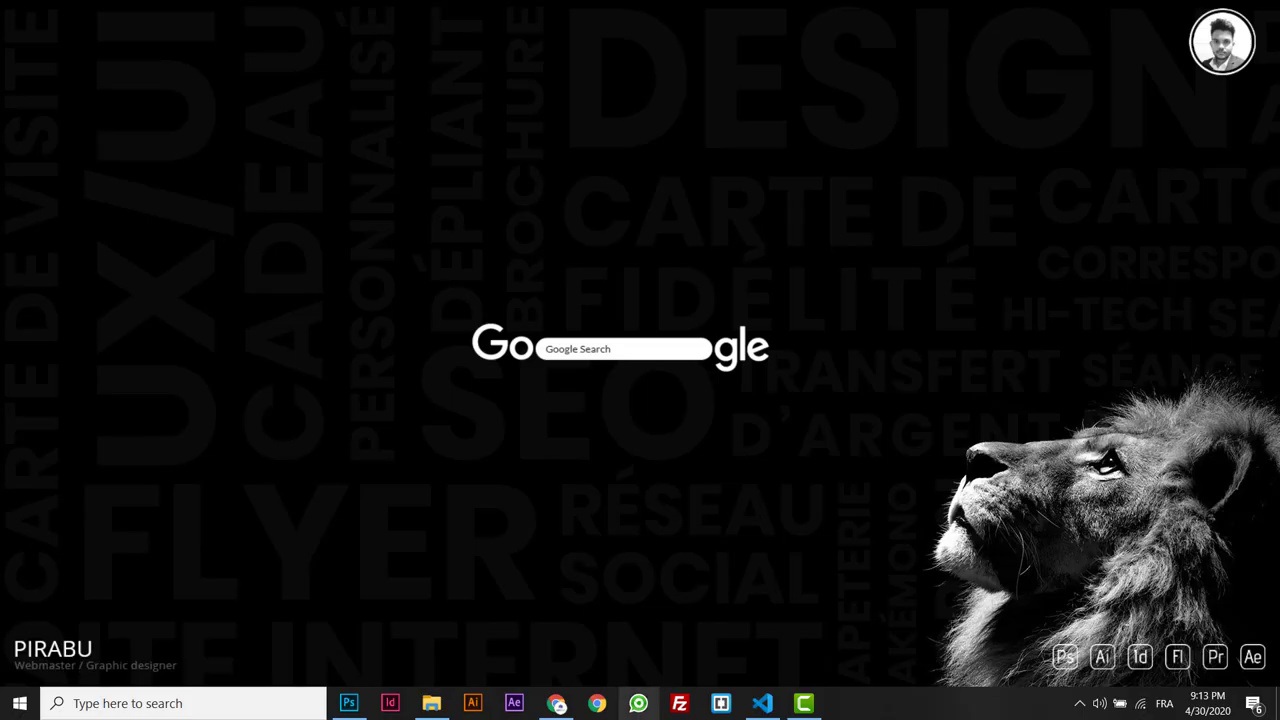
Launch Photoshop, browse the five images in Desktop\Photoshop, and return to the start screen.
click(350, 703)
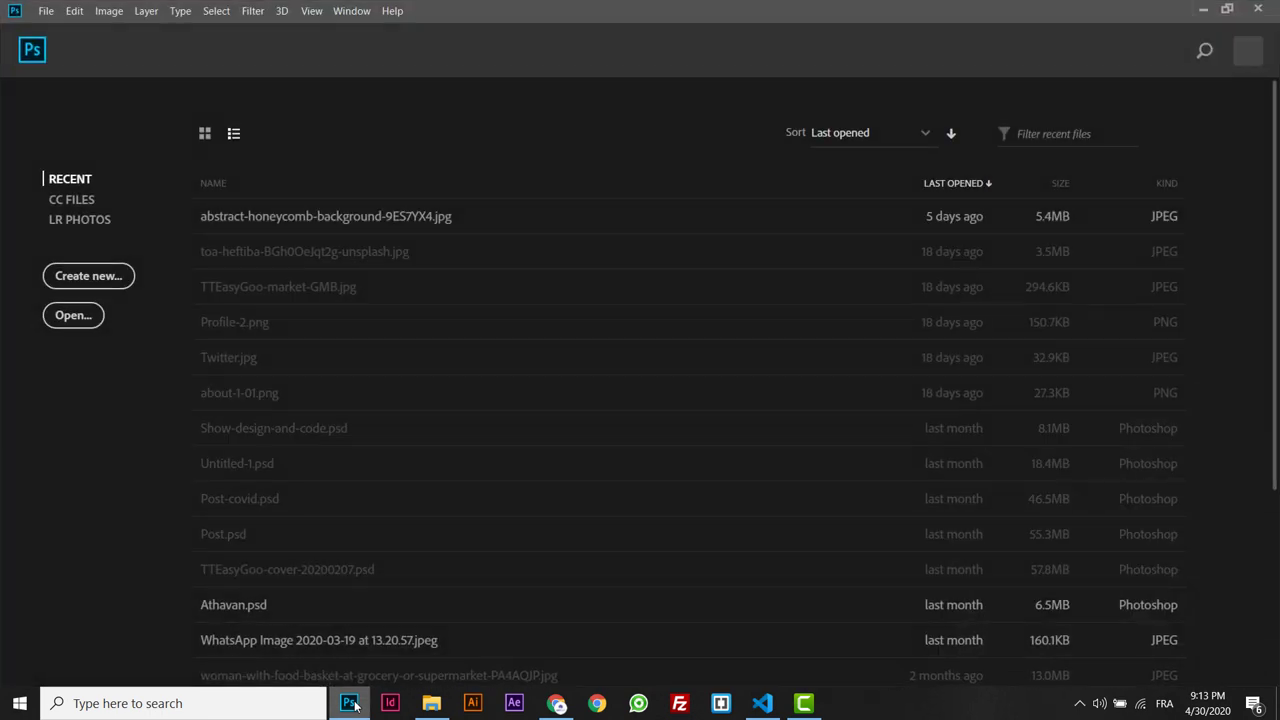
click(431, 703)
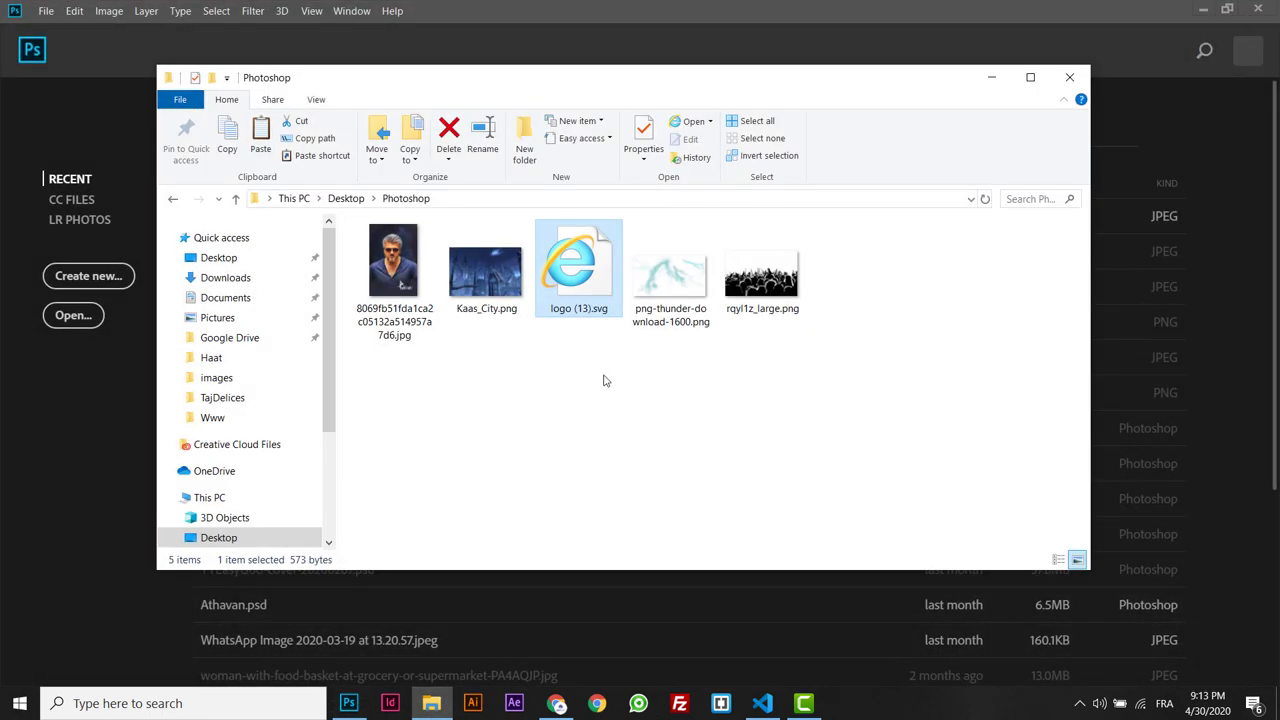
click(407, 289)
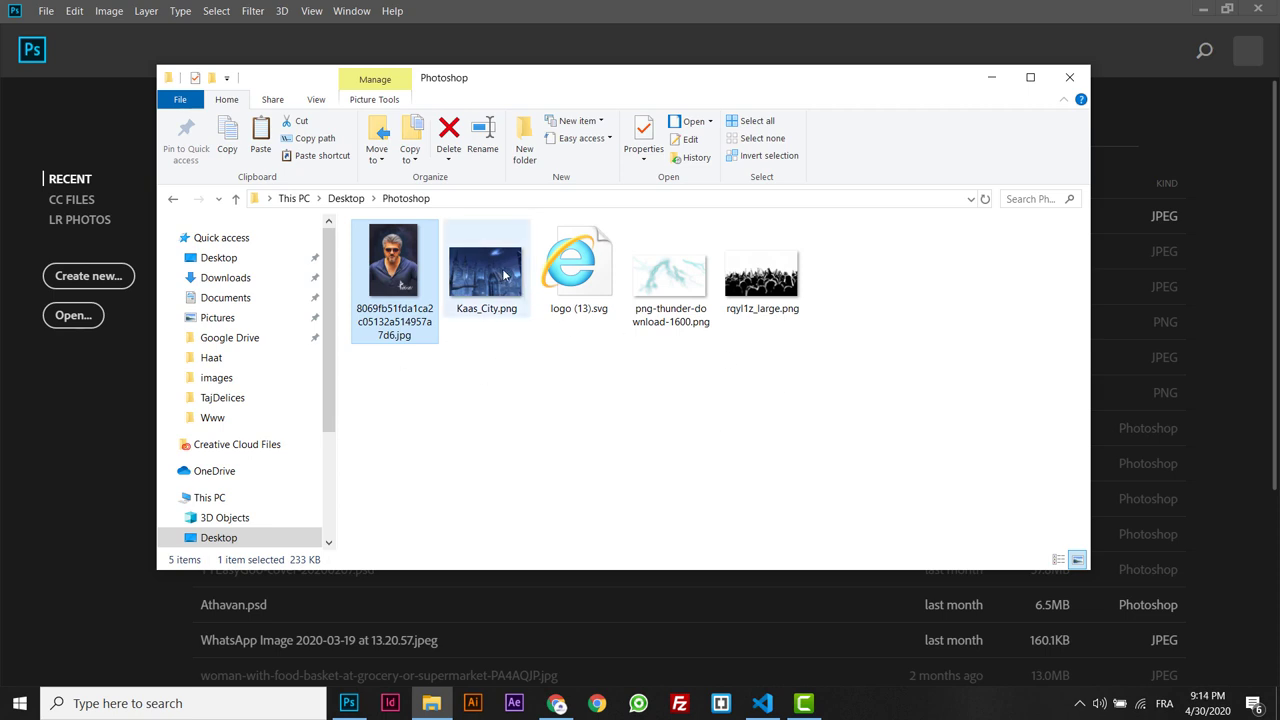
click(91, 278)
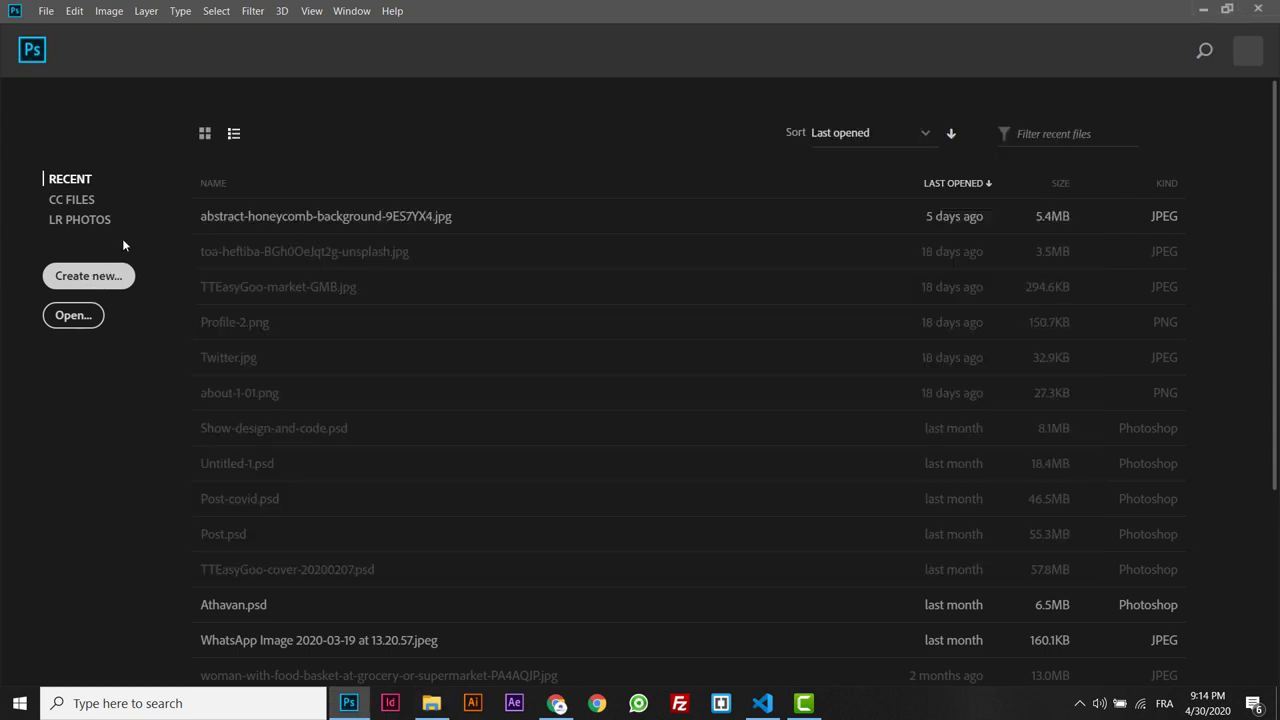
Create a 1920 × 1920 px, 72 ppi document and shrink the Timeline to enlarge the canvas.
click(88, 282)
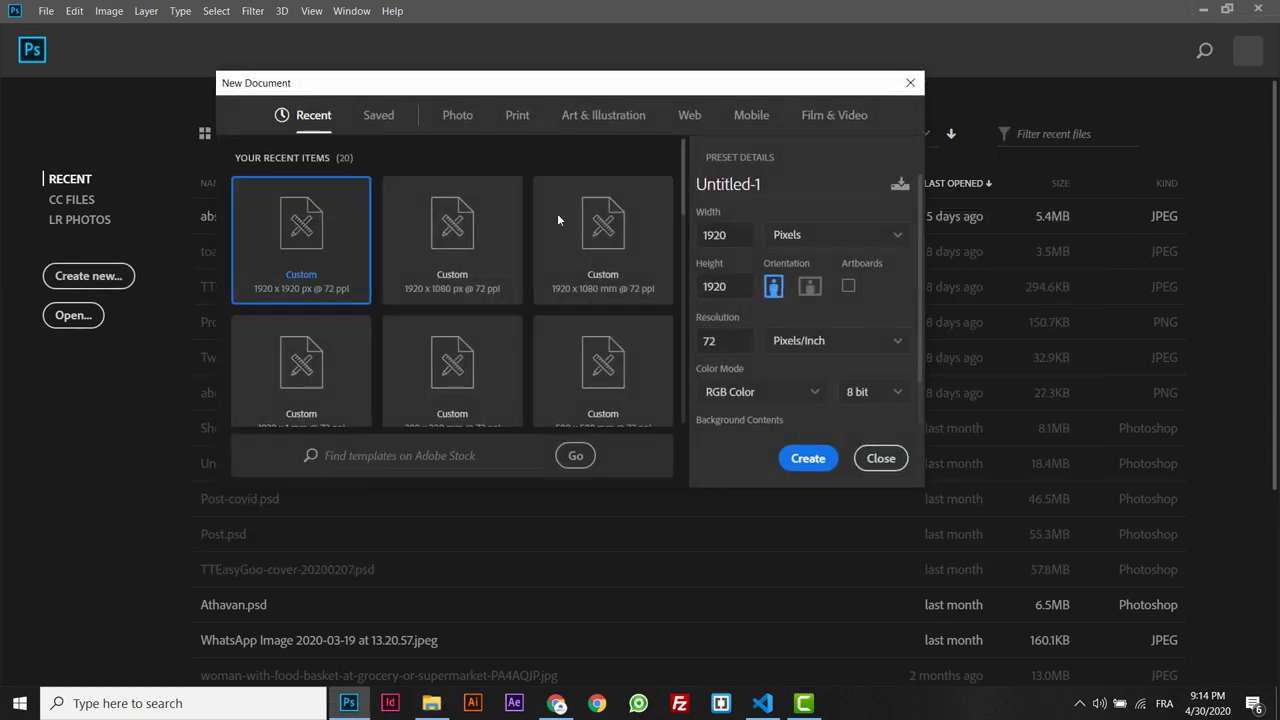
double_click(706, 291)
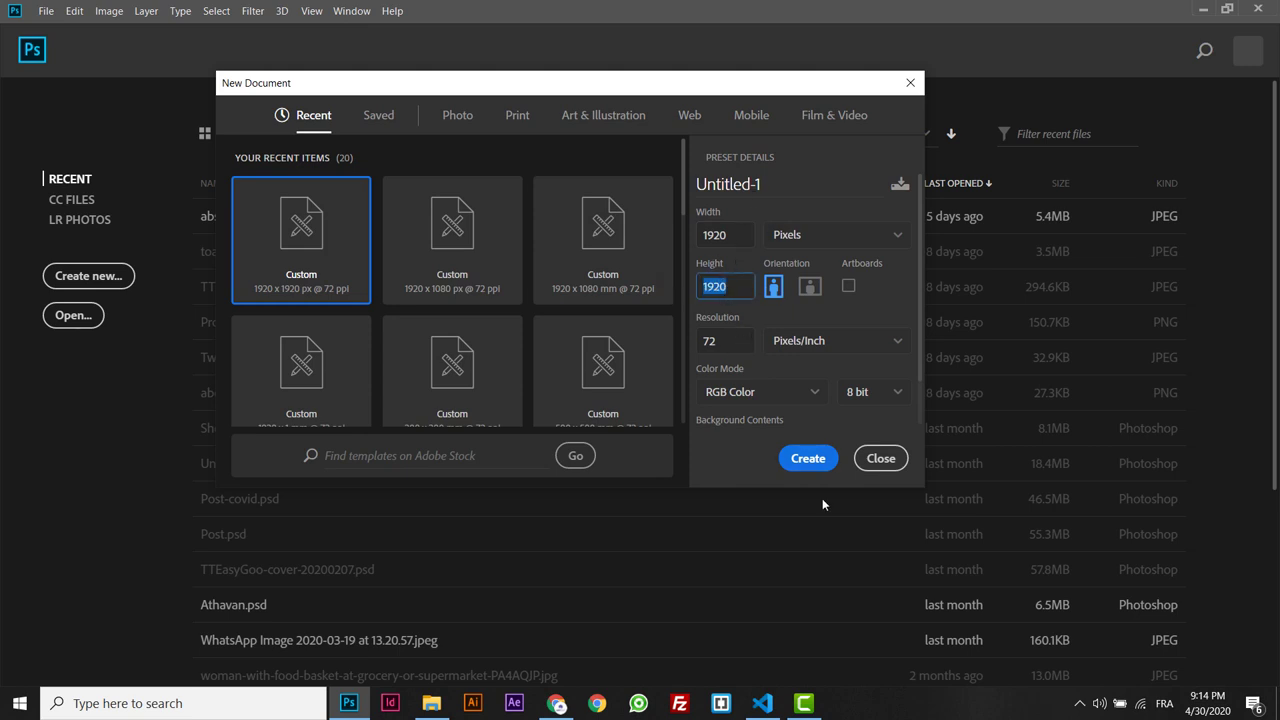
click(808, 460)
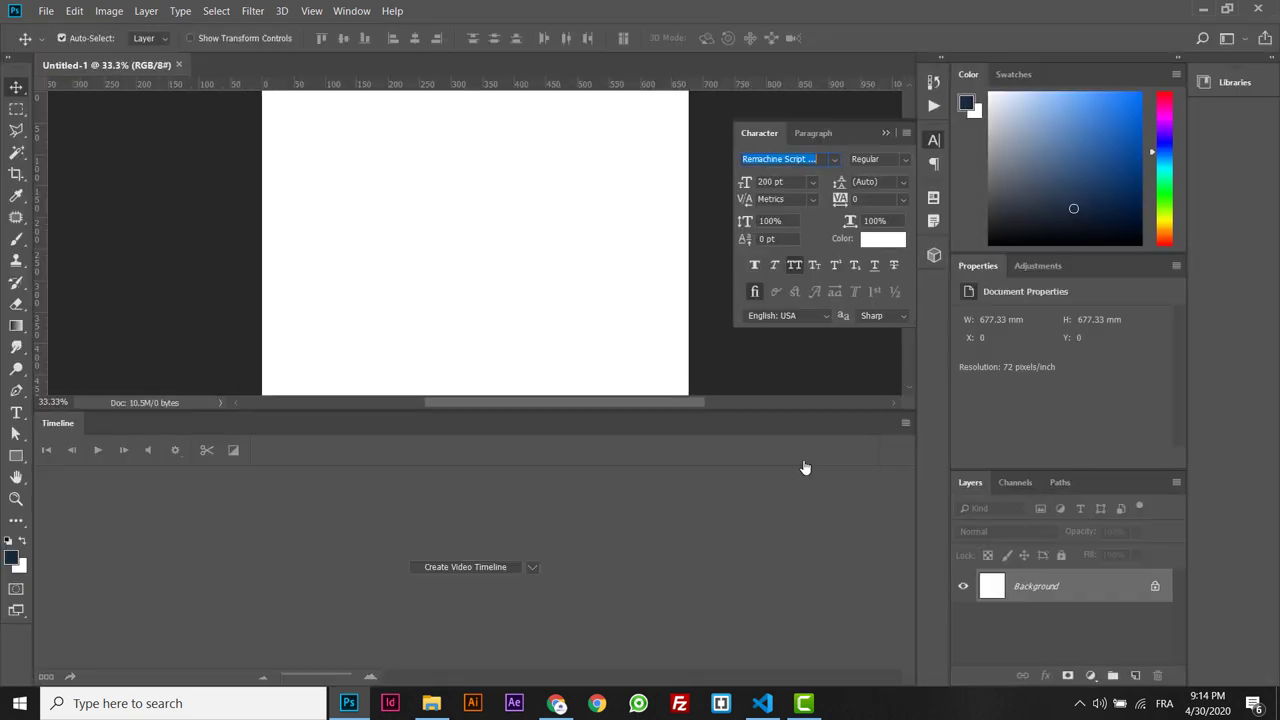
drag(731, 410, 722, 599)
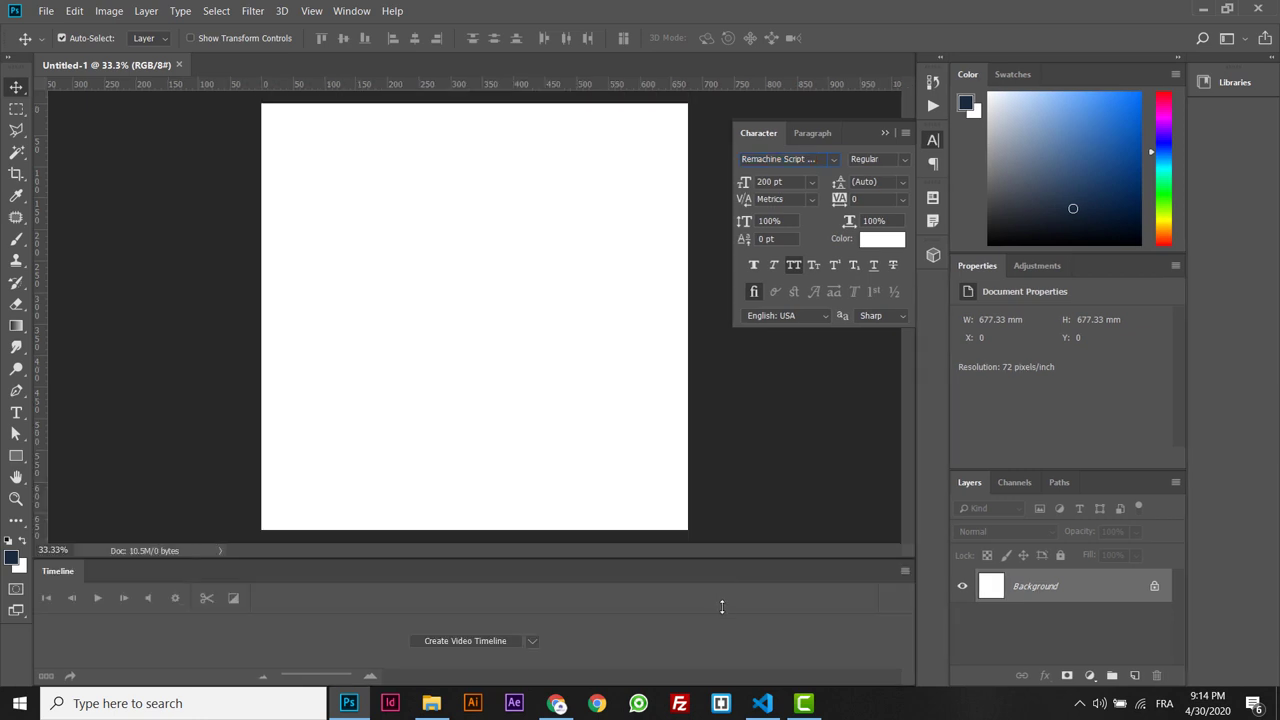
click(431, 703)
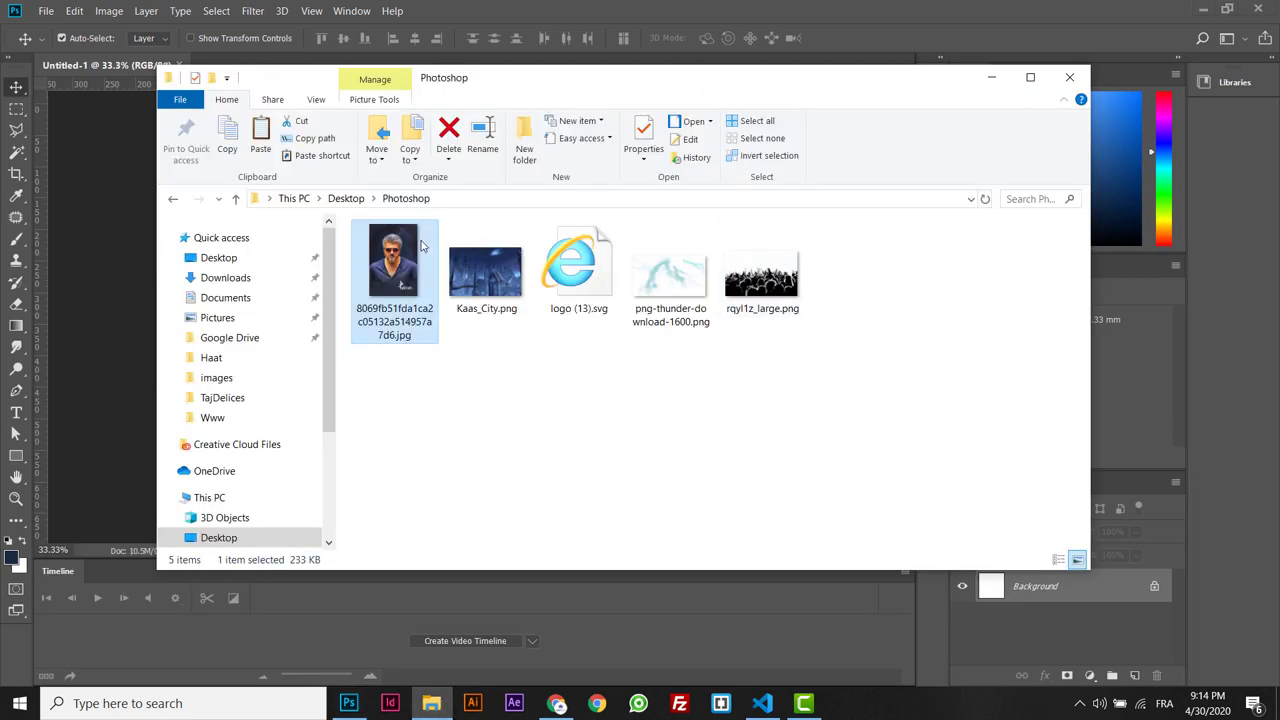
Place the portrait jpg in Untitled-1 and crop off the white left and right margins.
drag(400, 268, 131, 270)
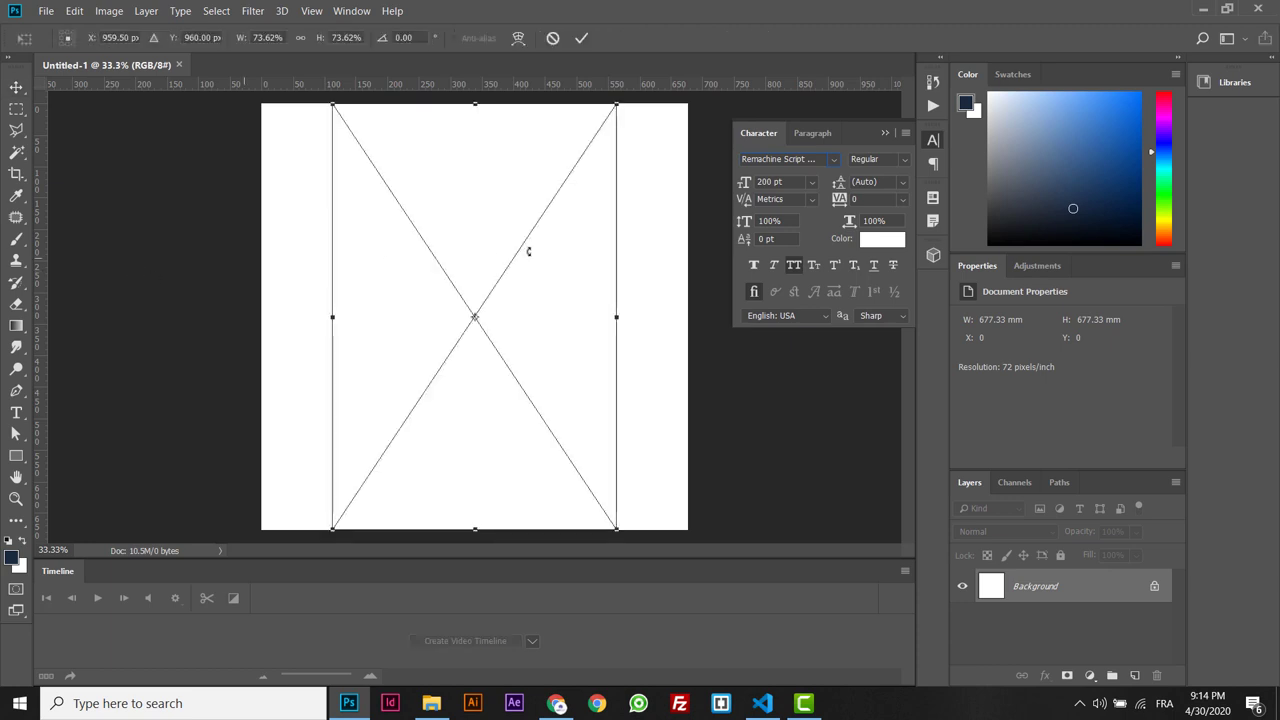
key(Return)
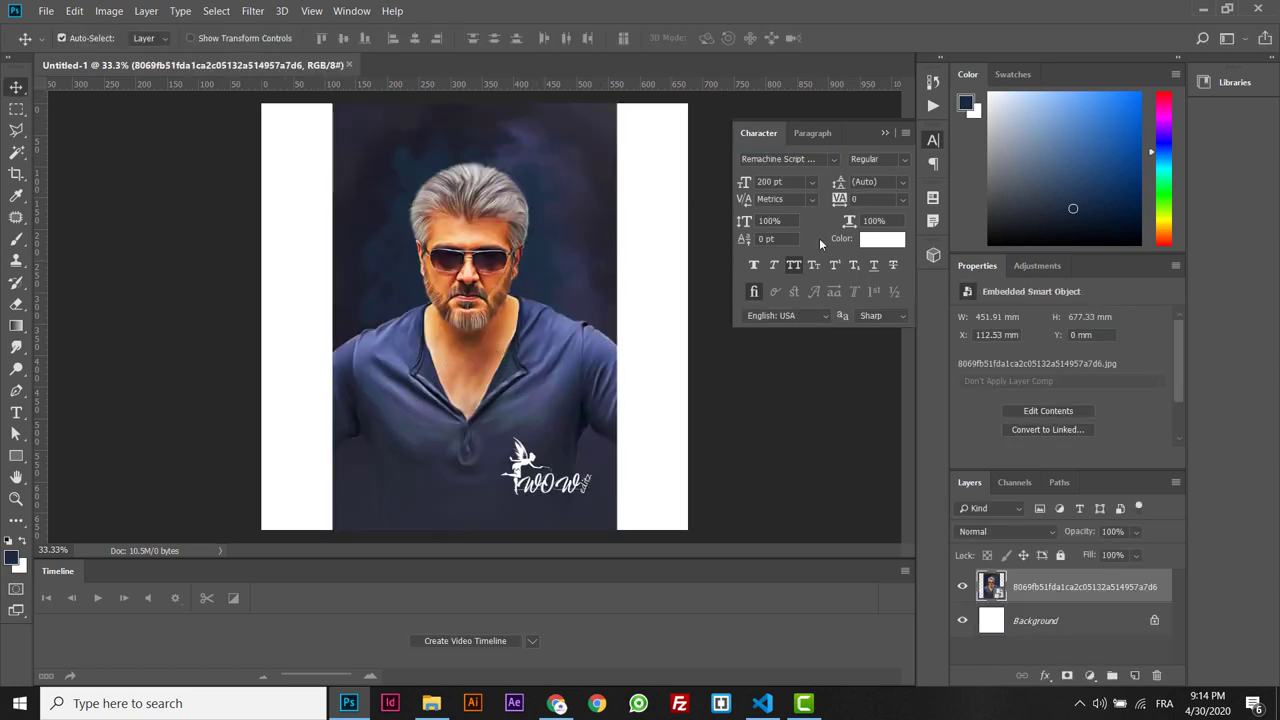
click(16, 174)
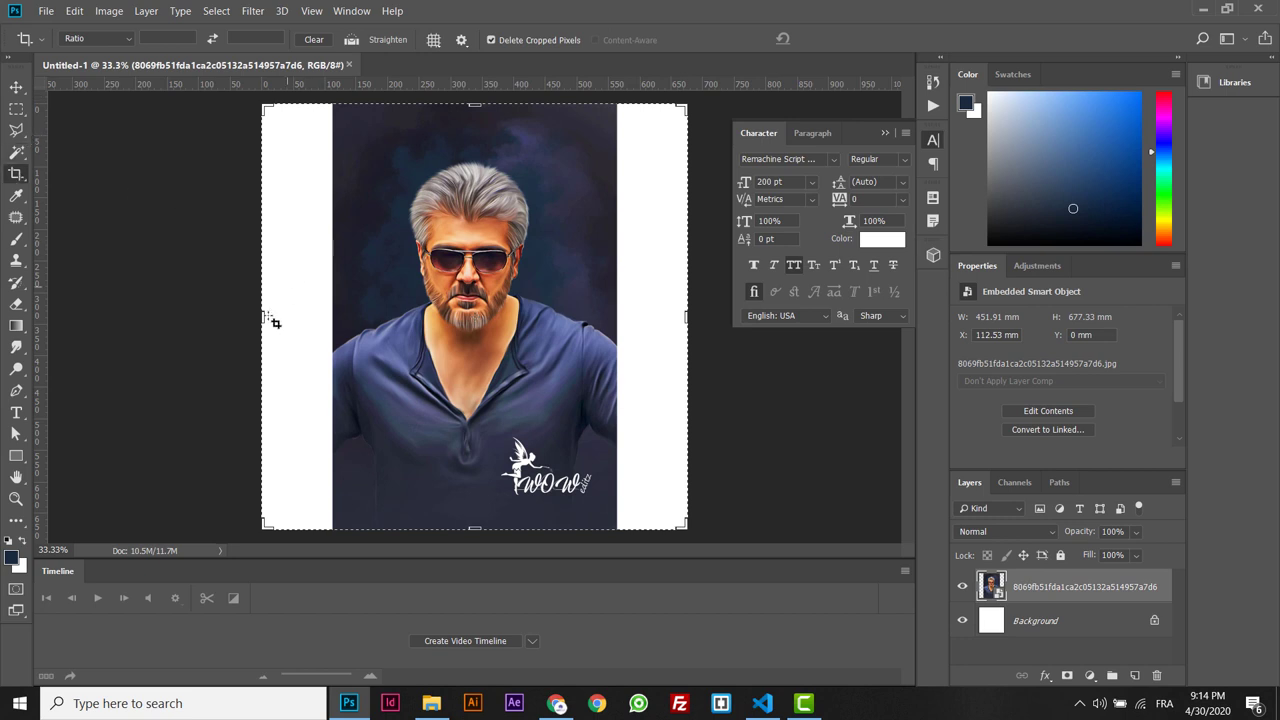
drag(260, 316, 333, 313)
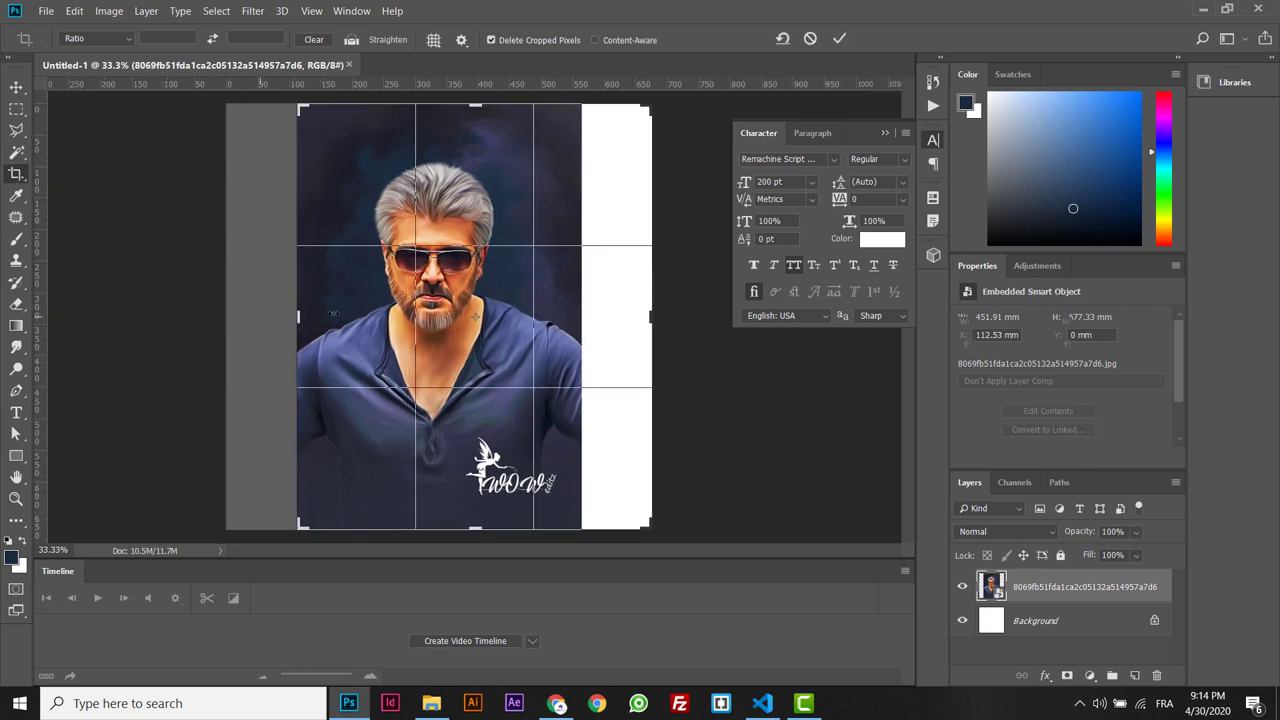
drag(650, 314, 597, 313)
key(Return)
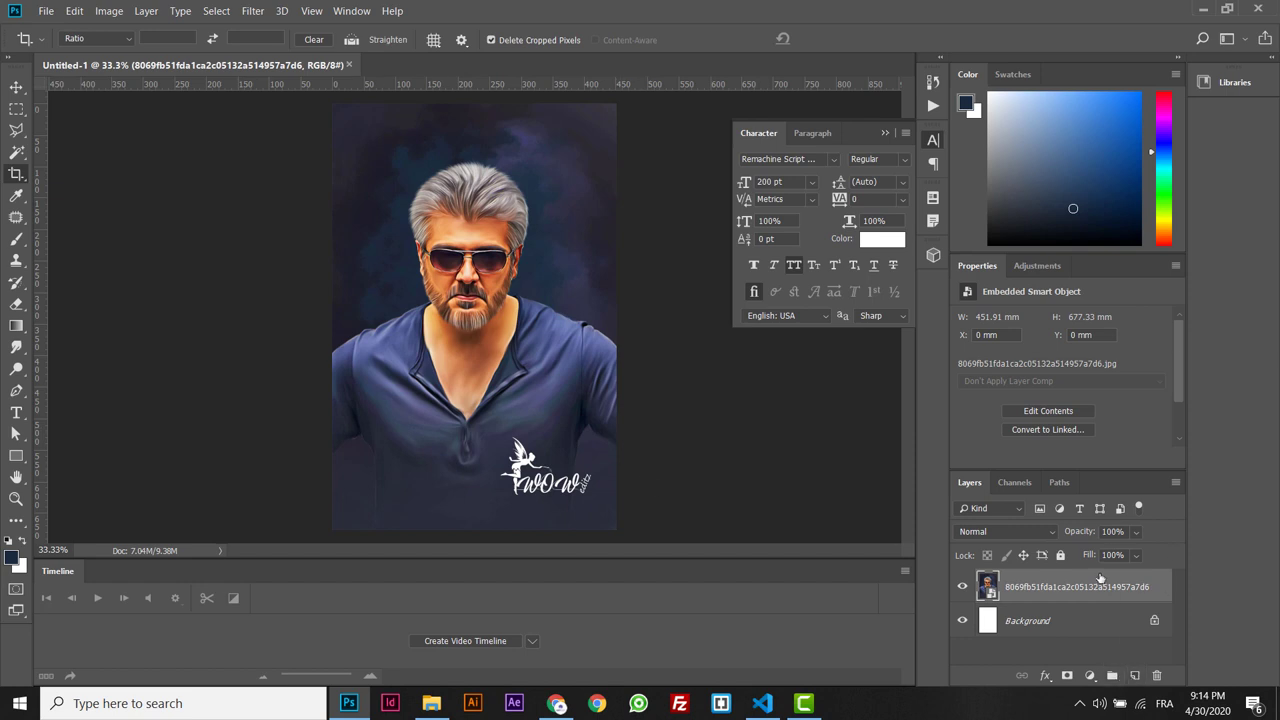
Duplicate the portrait layer and zoom in on the portrait.
drag(1103, 587, 1134, 675)
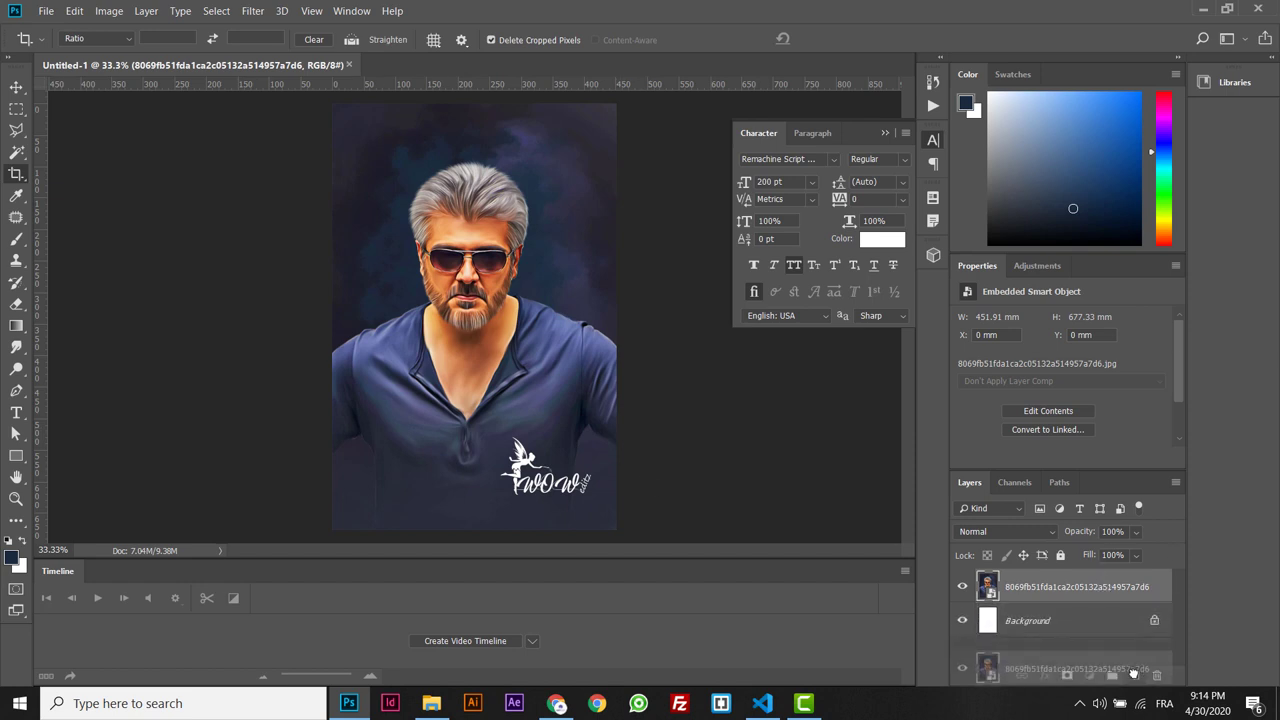
key(ctrl+plus)
key(ctrl+plus)
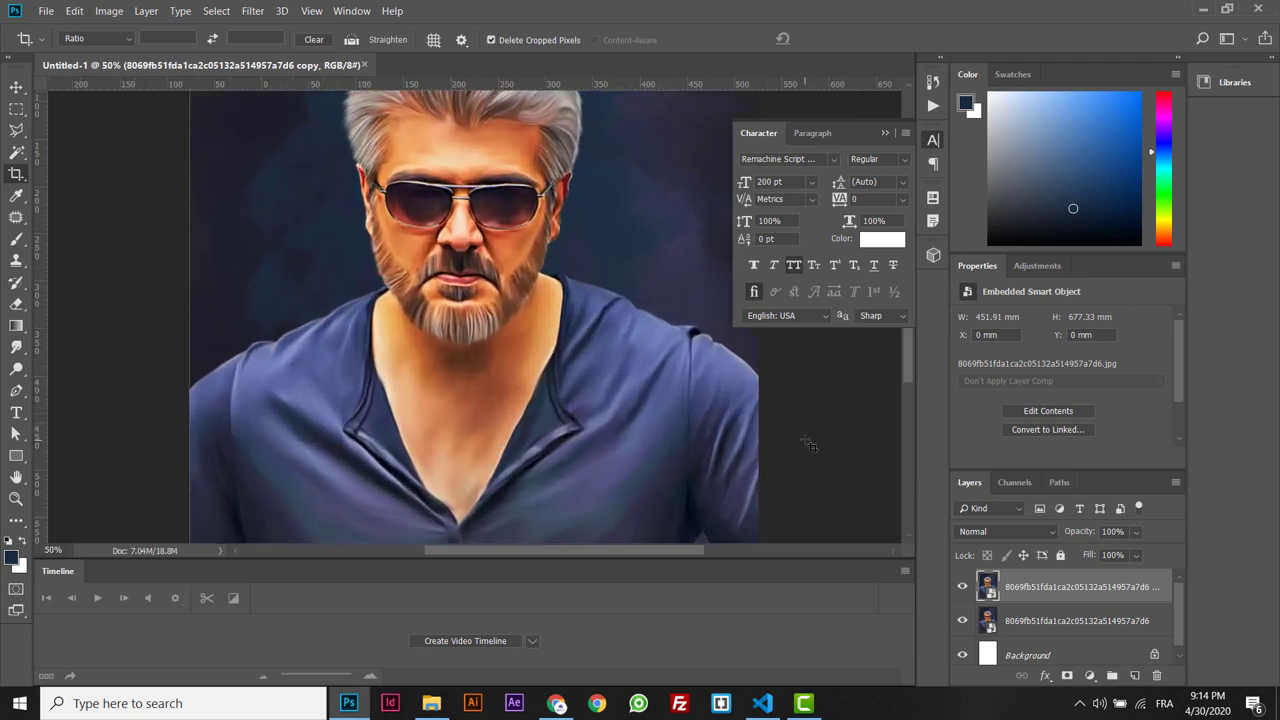
click(886, 133)
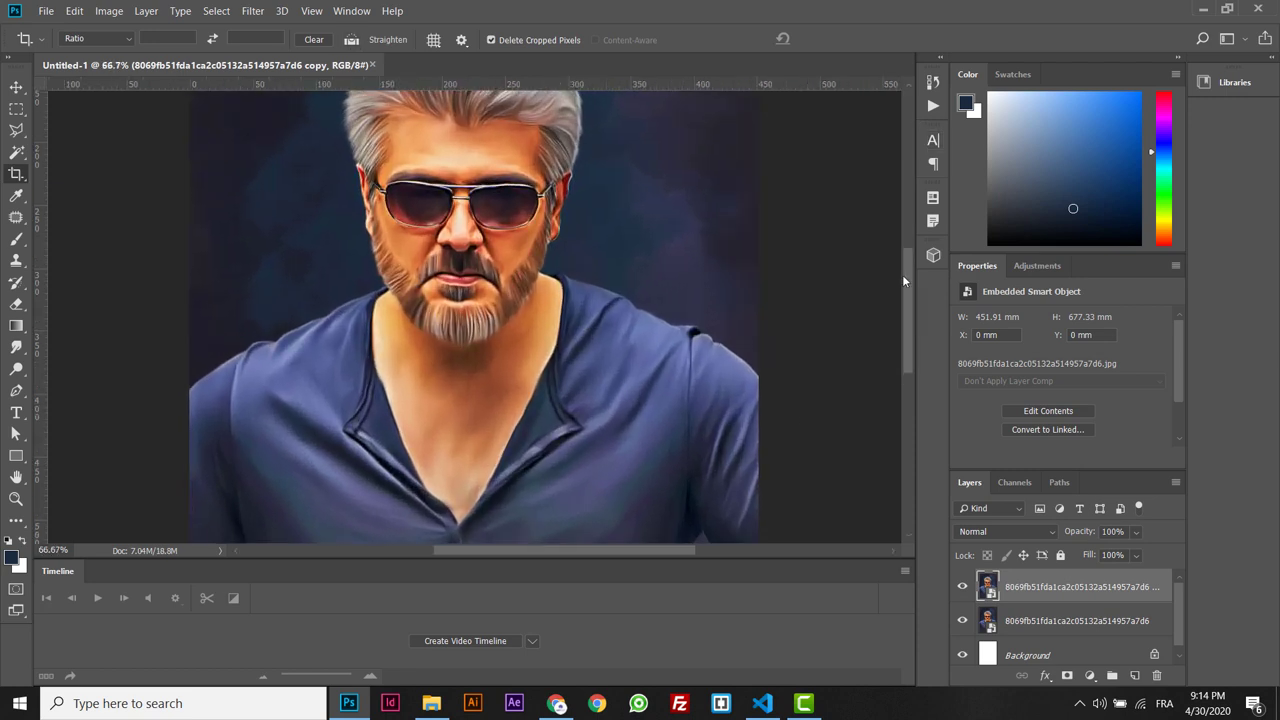
scroll(902, 274, up, 5)
Trace the man's head and shoulders with the Pen tool, convert it to a selection, and invert it.
key(p)
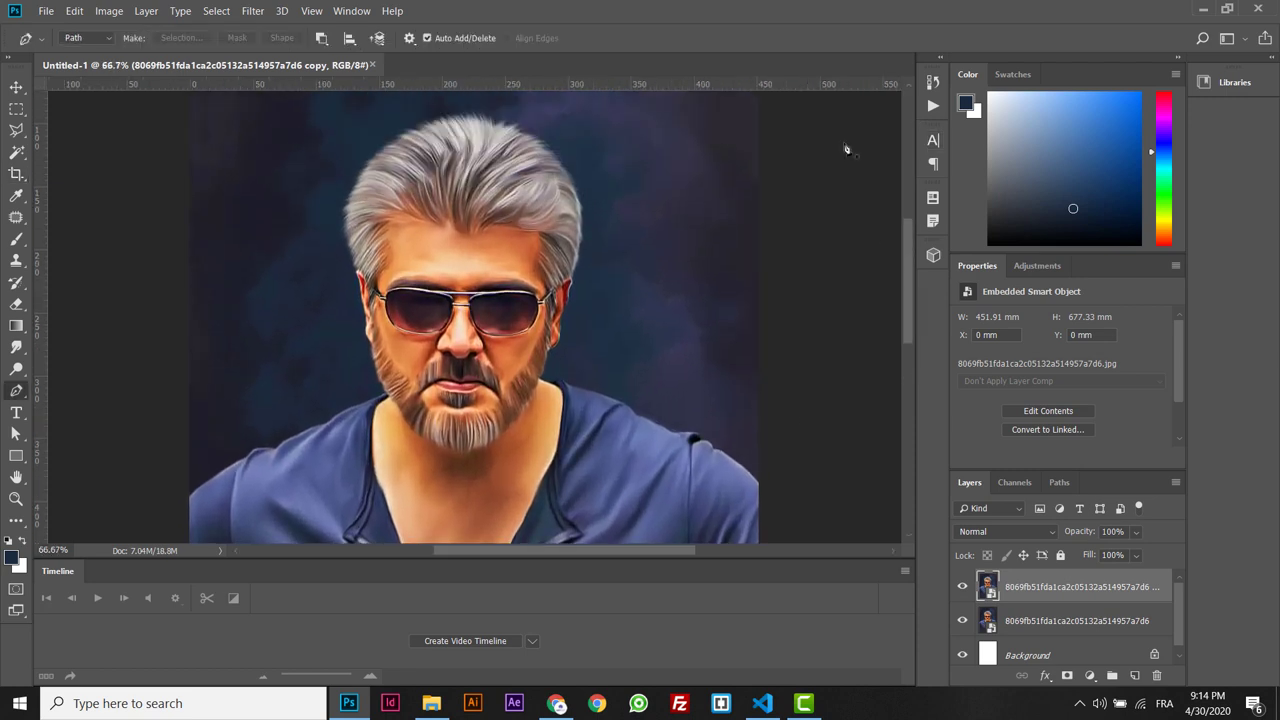
click(495, 123)
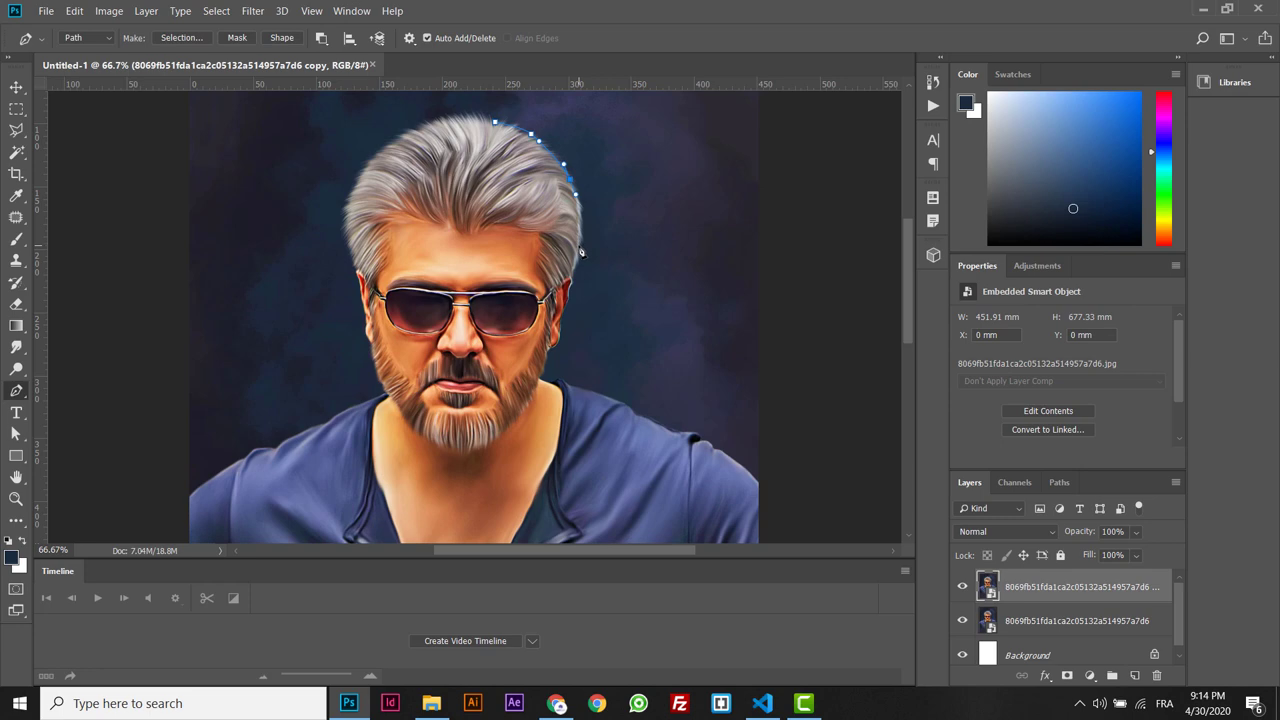
click(757, 482)
scroll(470, 320, down, 2)
click(200, 371)
scroll(470, 320, up, 4)
click(470, 260)
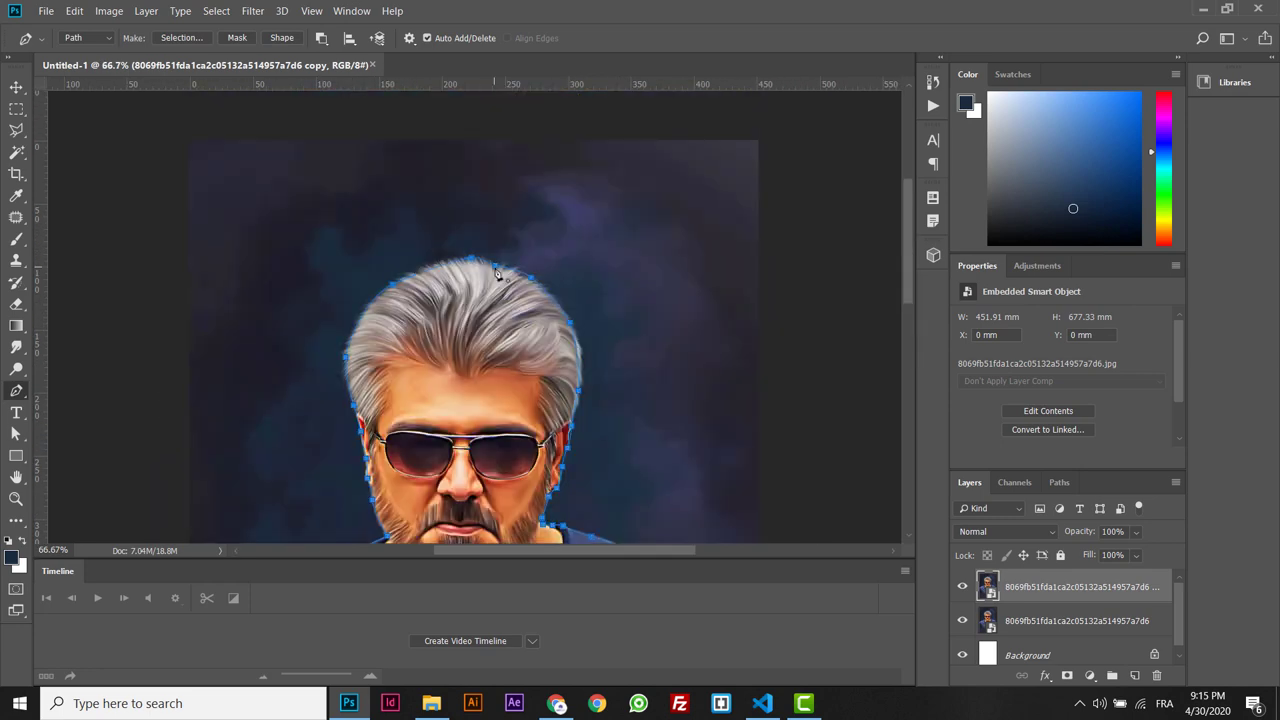
key(ctrl+minus)
key(ctrl+minus)
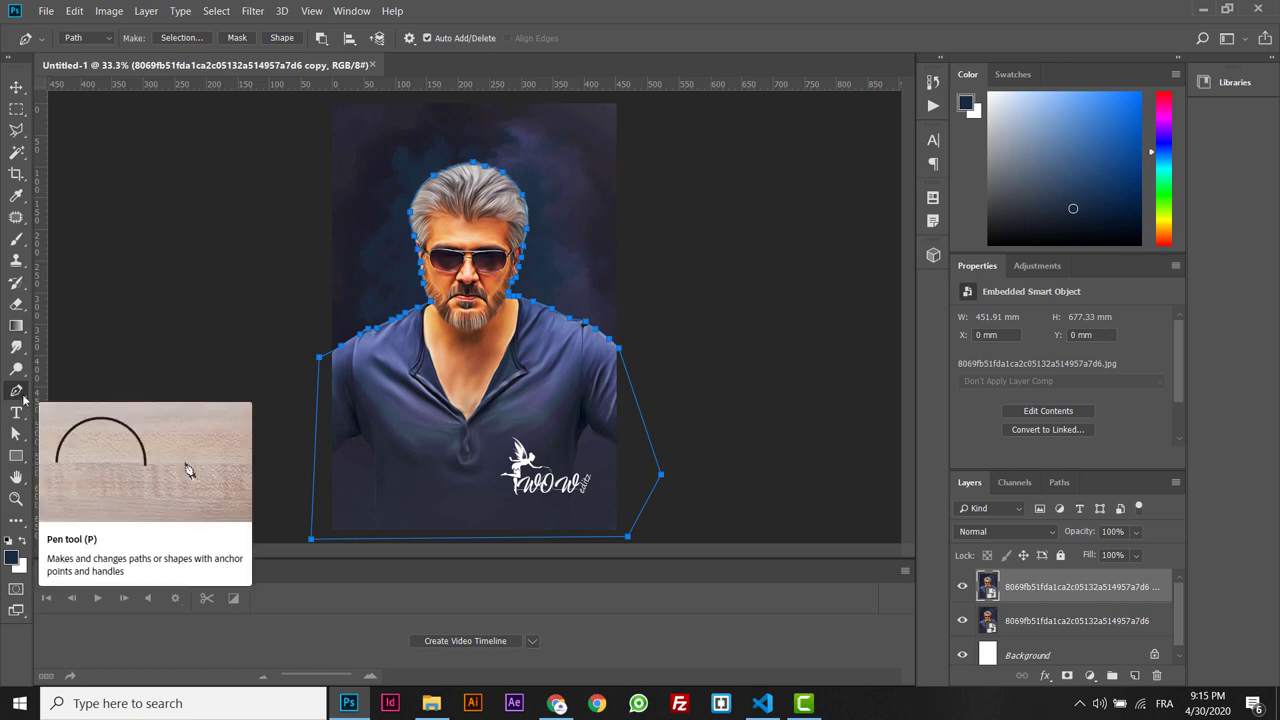
key(ctrl+Return)
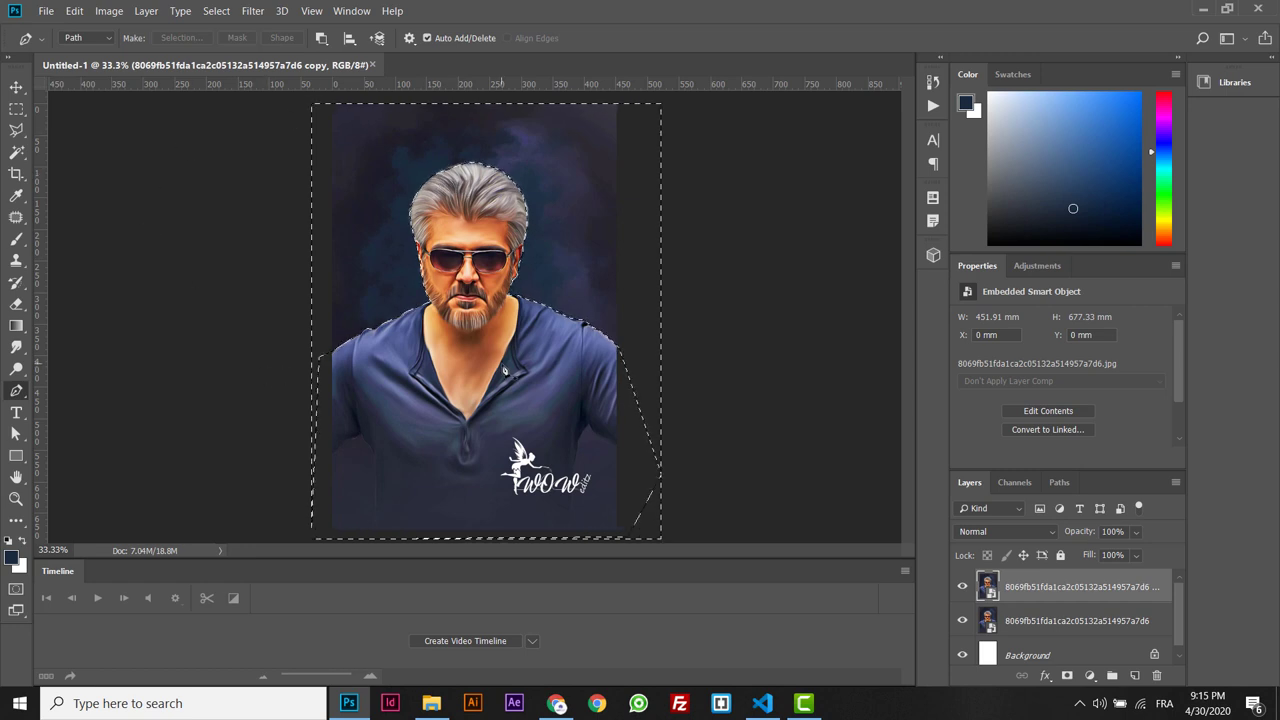
key(ctrl+shift+i)
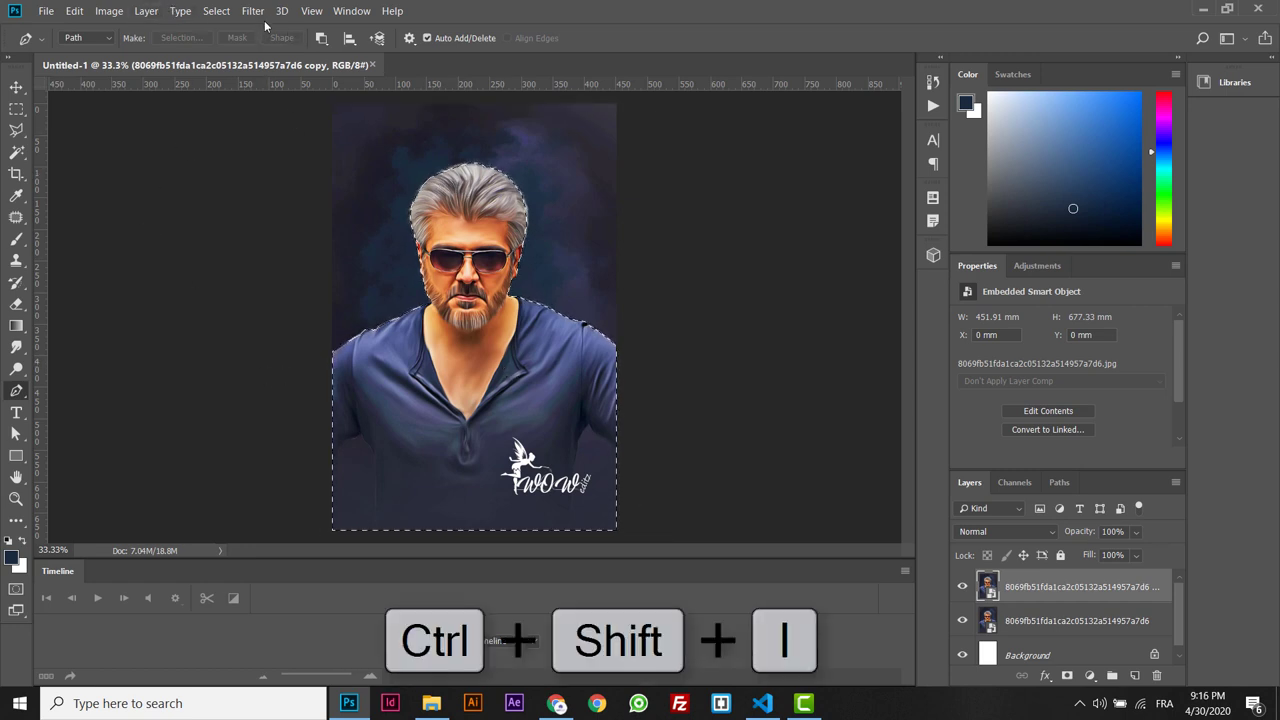
Add a layer mask to the portrait copy from the inverted selection.
click(120, 11)
mouse_move(138, 9)
mouse_move(180, 11)
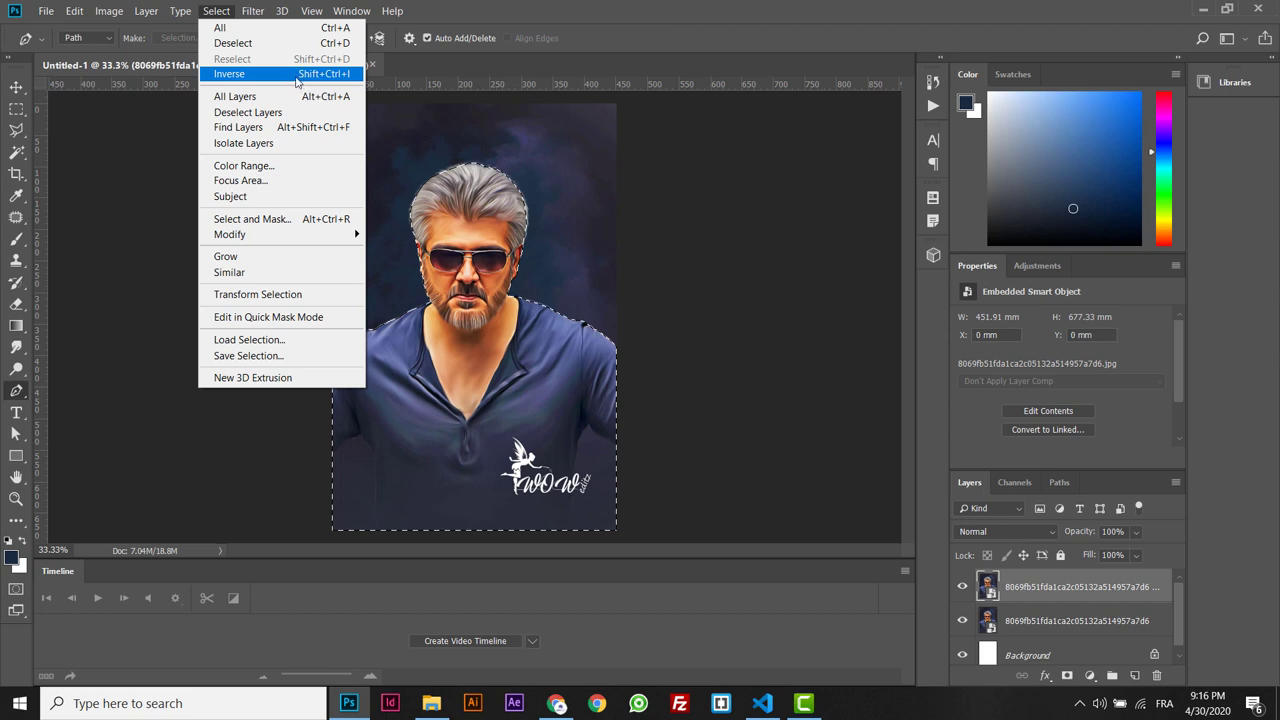
key(Escape)
key(v)
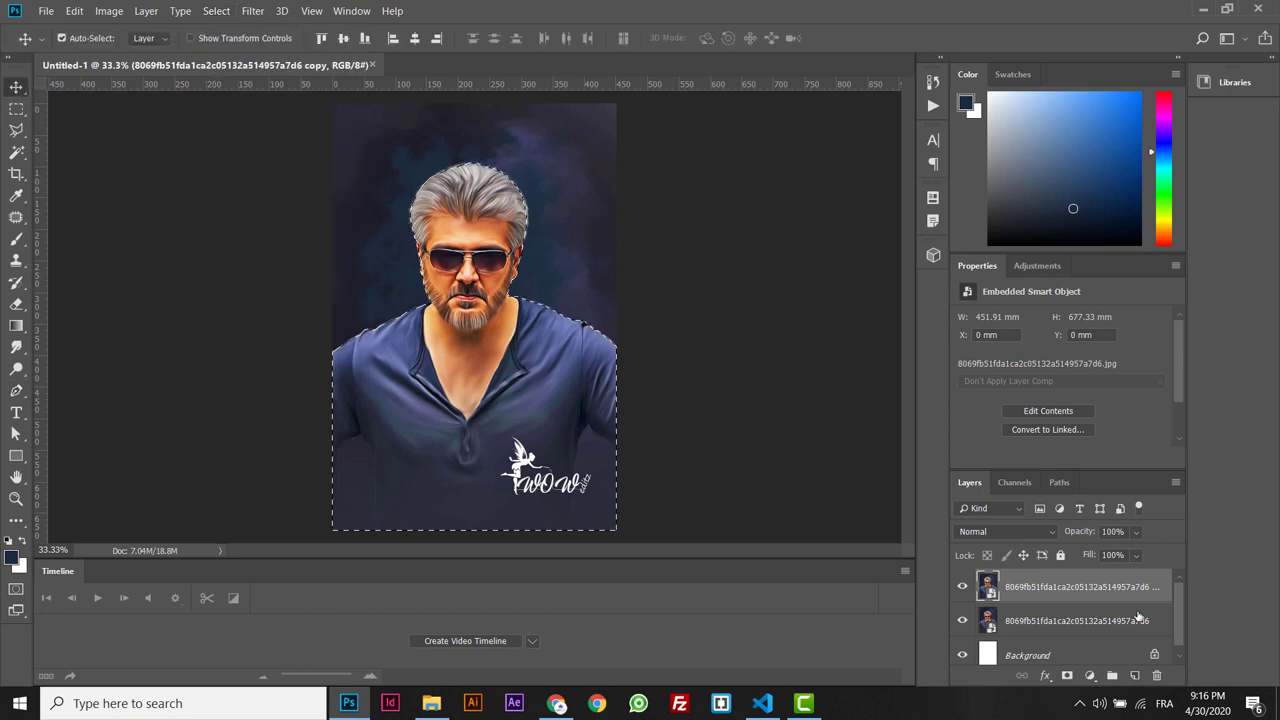
click(1068, 677)
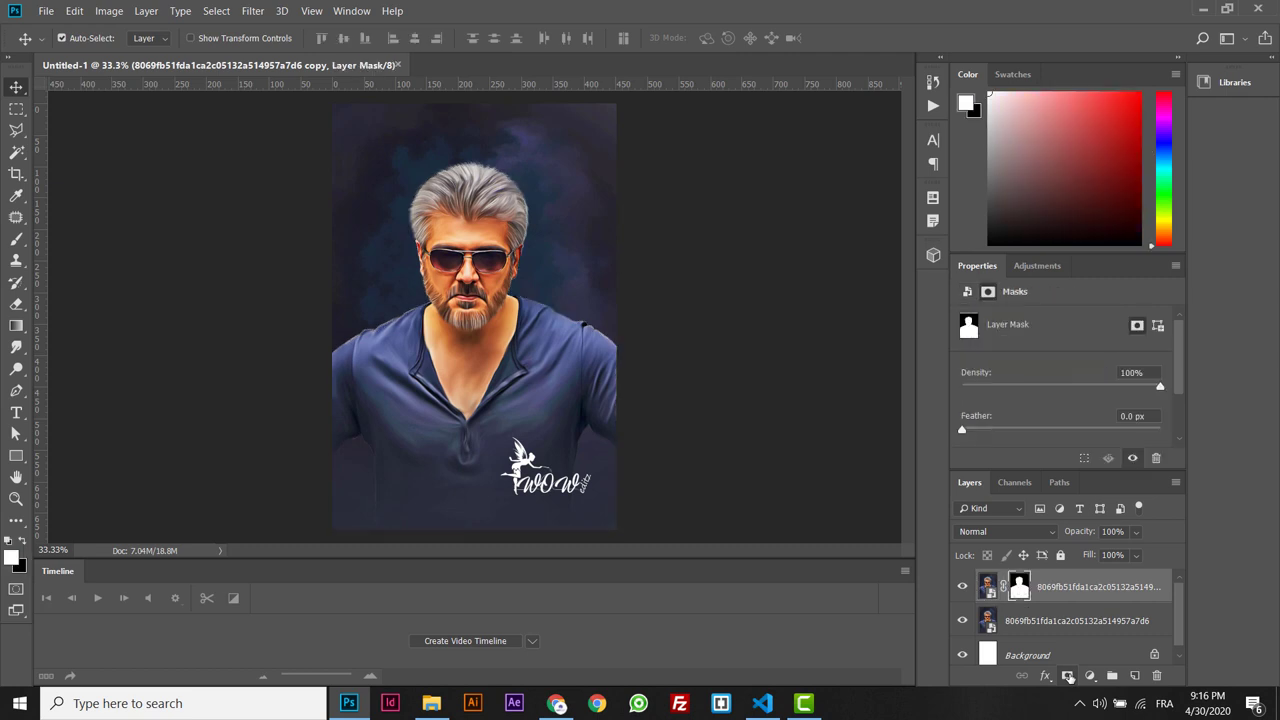
Hide the masked copy, show the original portrait layer, and make it active.
click(964, 621)
click(967, 625)
click(967, 625)
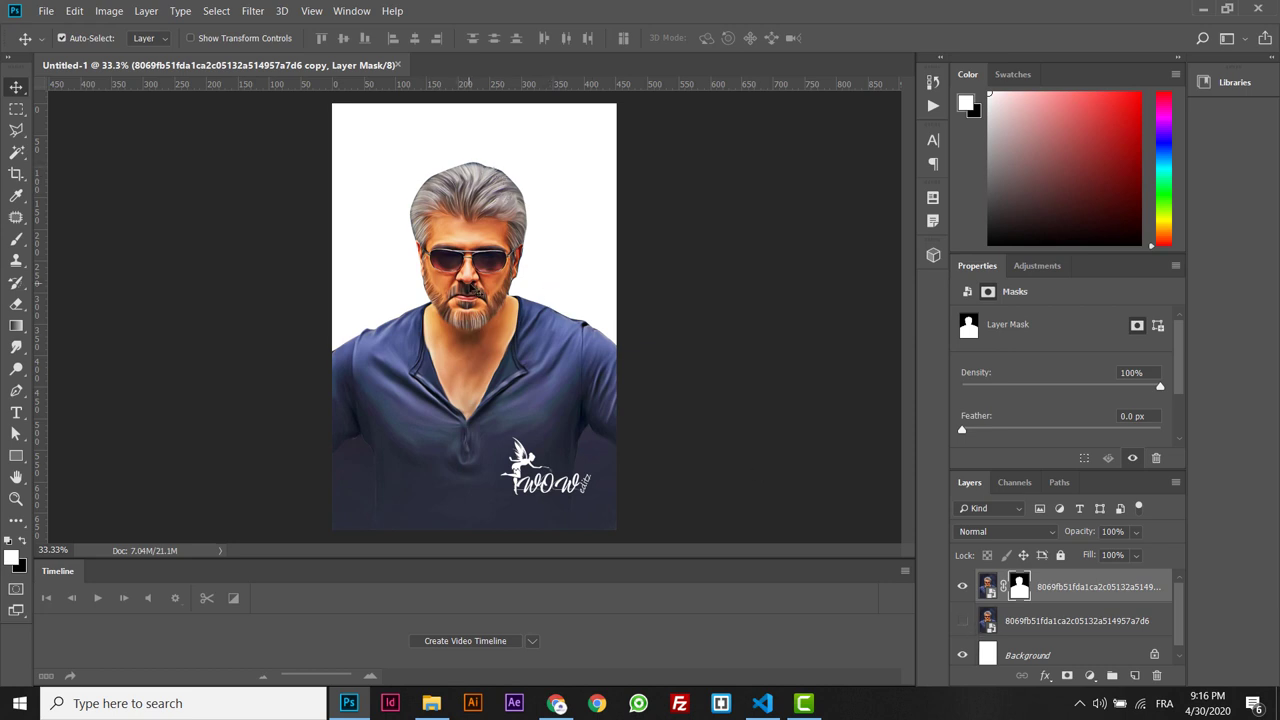
click(963, 587)
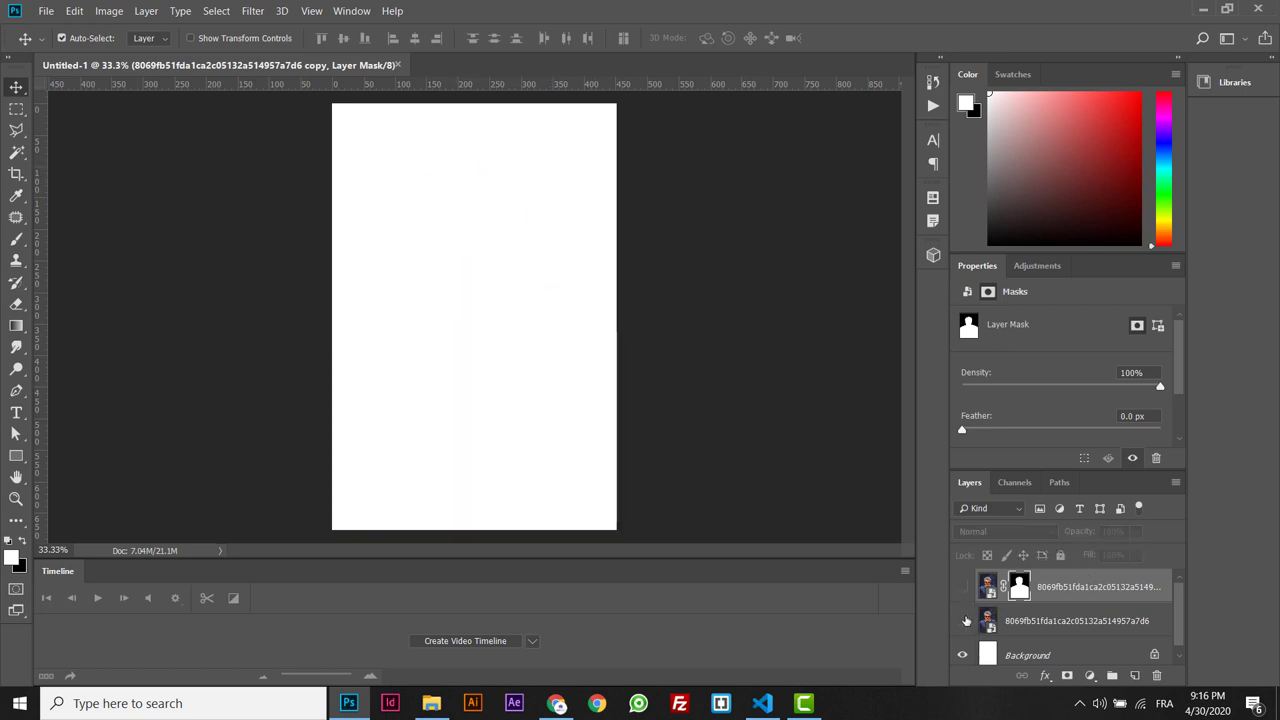
click(963, 621)
click(1119, 625)
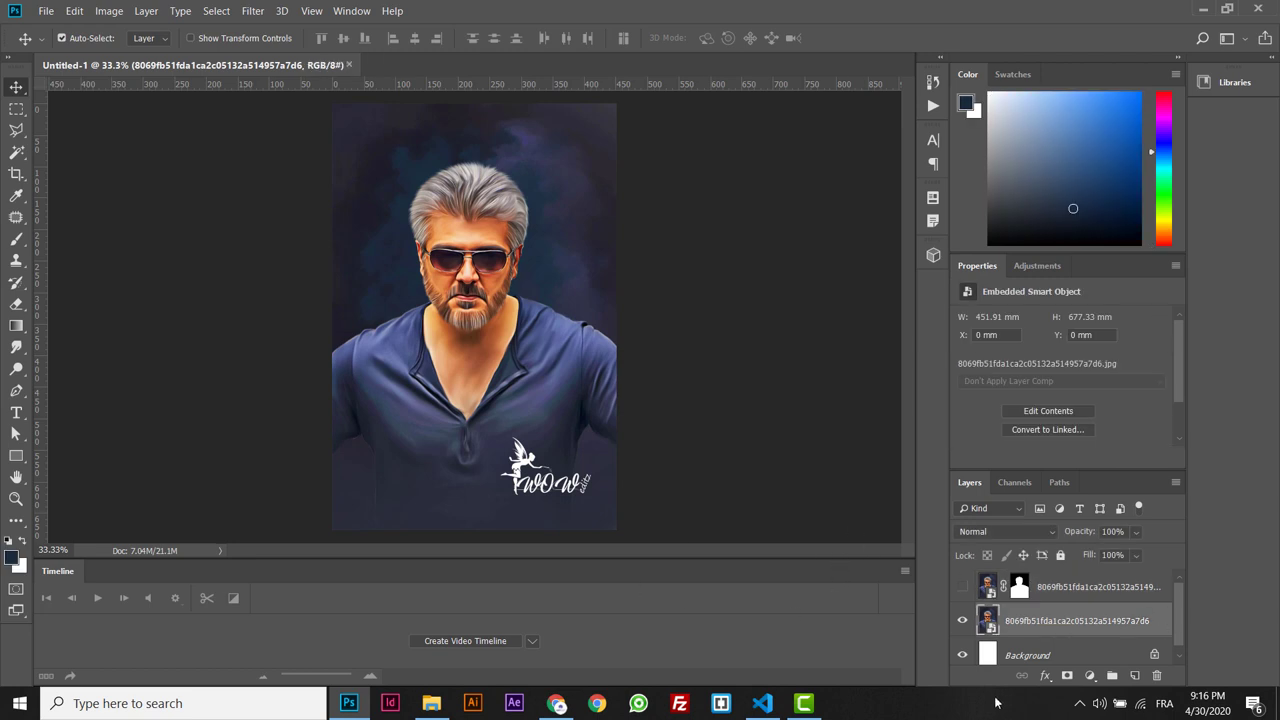
Add an empty Layer 1 and sample the dark background with the Clone Stamp tool.
click(1134, 676)
key(b)
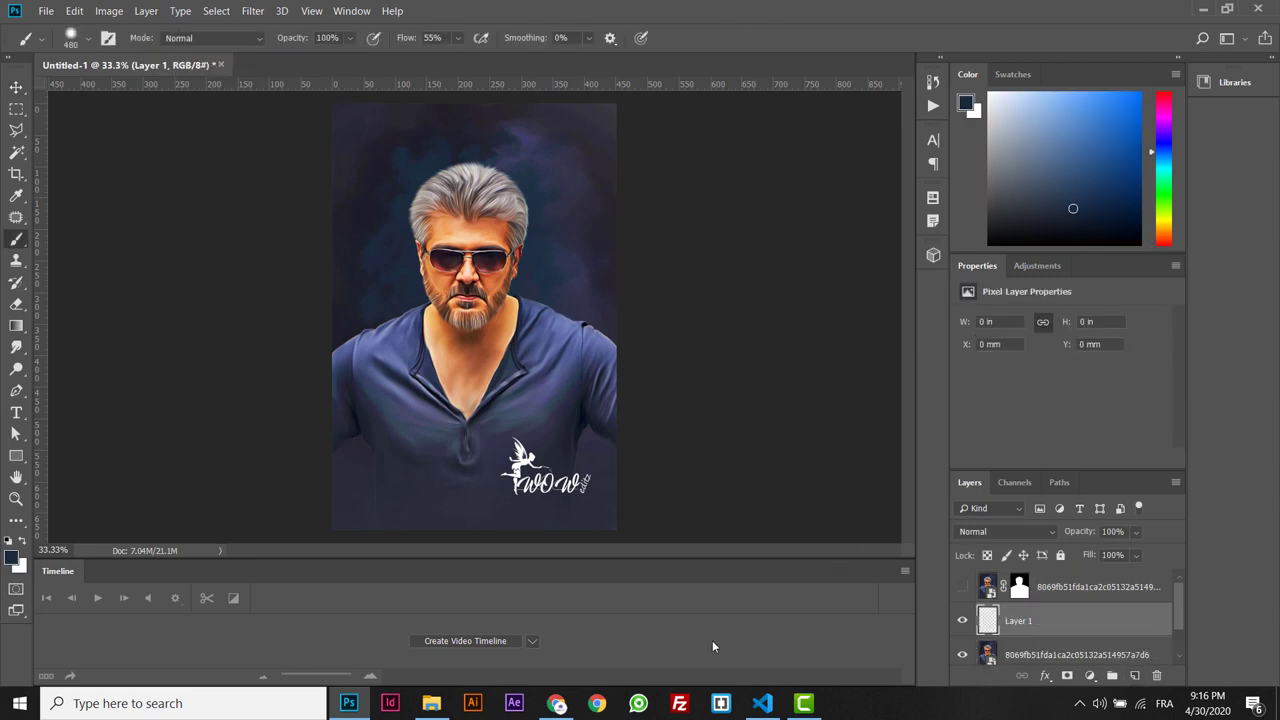
click(17, 262)
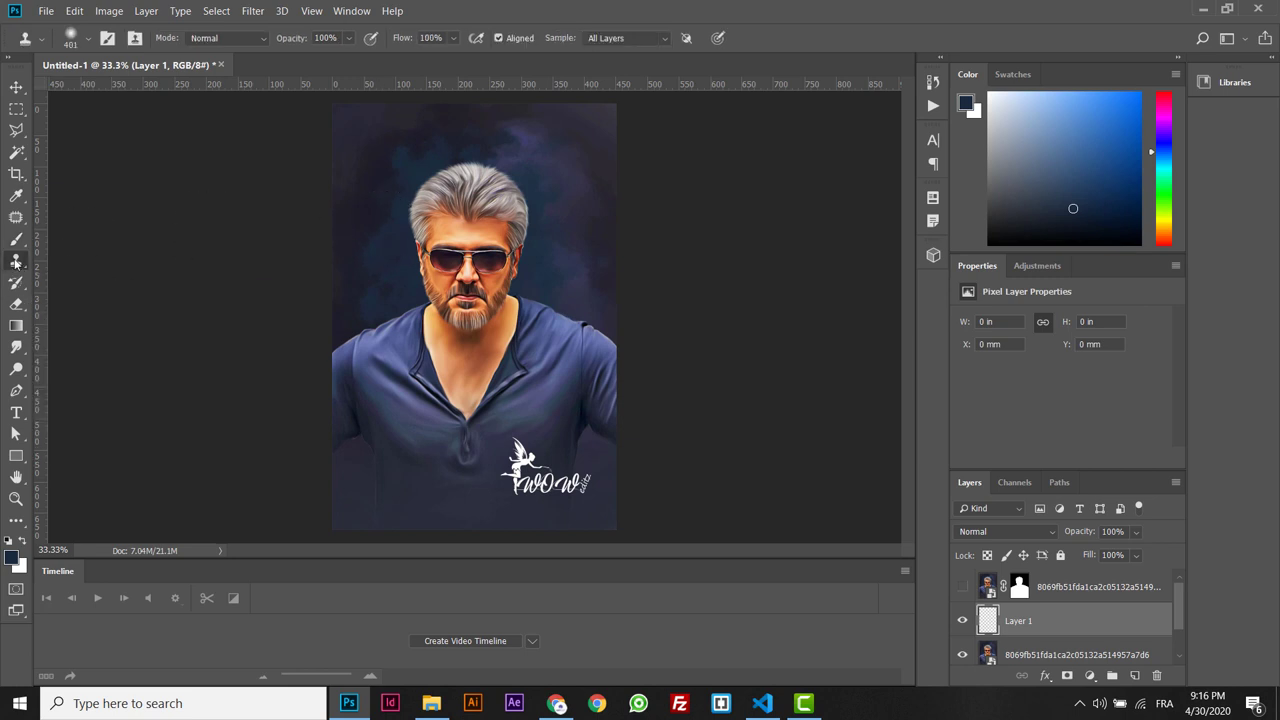
alt+click(372, 162)
Clone dark background over the man's hair and figure on Layer 1.
mouse_move(586, 277)
mouse_down()
mouse_move(571, 294)
mouse_move(557, 271)
mouse_up()
mouse_move(547, 157)
mouse_down()
mouse_move(470, 190)
mouse_move(529, 200)
mouse_move(513, 225)
mouse_move(486, 171)
mouse_move(455, 200)
mouse_up()
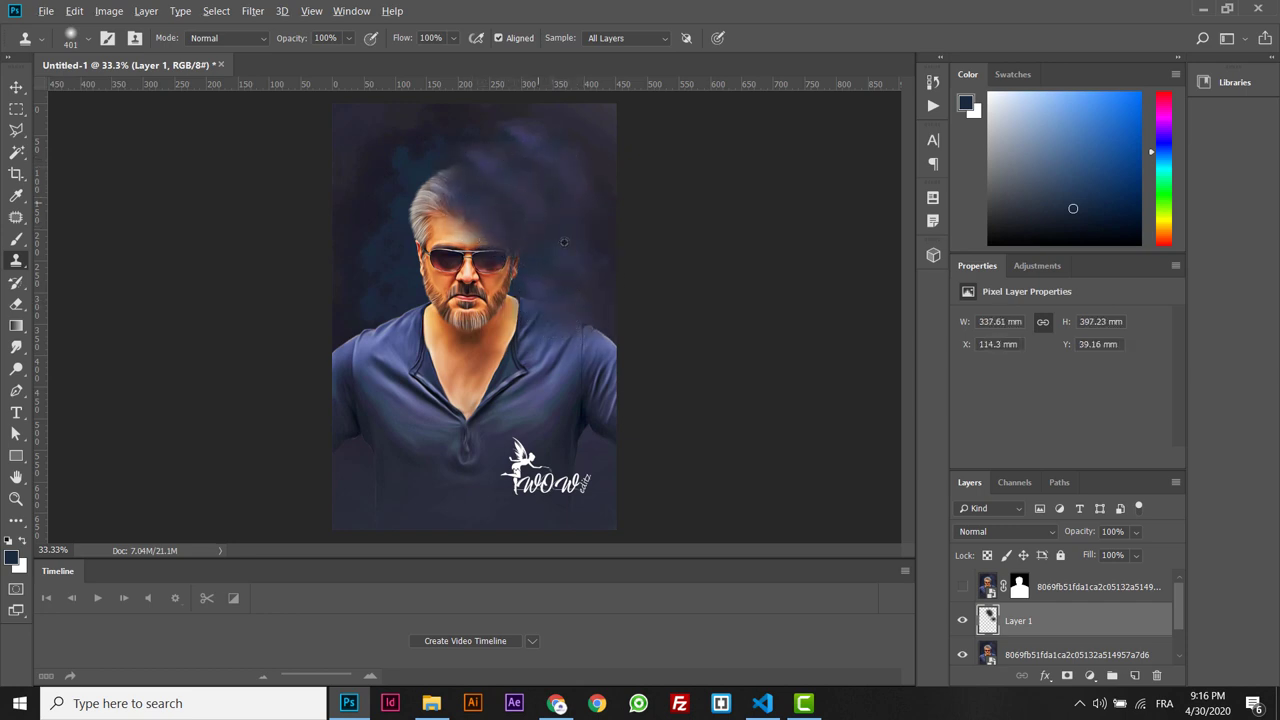
mouse_move(532, 310)
mouse_down()
mouse_move(514, 251)
mouse_move(495, 250)
mouse_up()
mouse_move(422, 169)
mouse_down()
mouse_move(423, 182)
mouse_move(451, 157)
mouse_move(425, 205)
mouse_move(434, 230)
mouse_move(408, 137)
mouse_move(478, 160)
mouse_up()
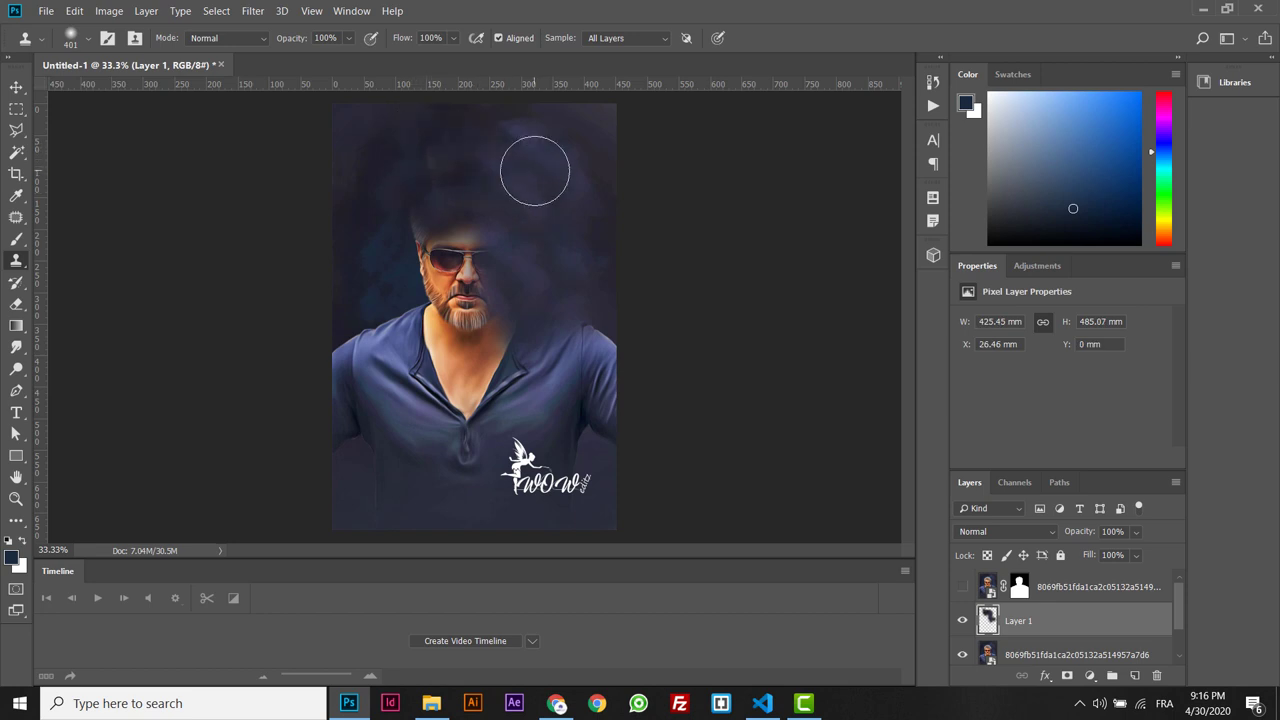
key(ctrl+z)
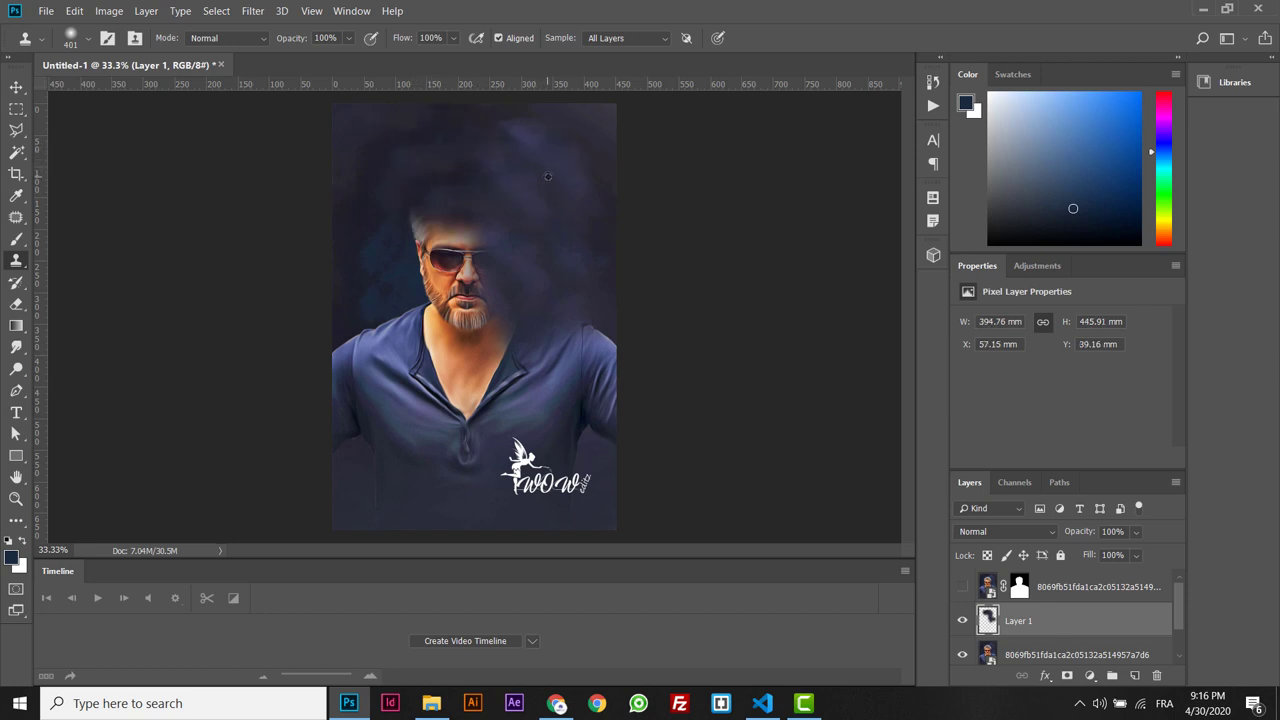
mouse_move(517, 174)
mouse_down()
mouse_move(480, 151)
mouse_move(411, 157)
mouse_move(549, 200)
mouse_move(380, 189)
mouse_move(391, 173)
mouse_move(351, 366)
mouse_move(583, 422)
mouse_up()
Show the top portrait layer and scale it to 87.5% around its centre.
key(ctrl+minus)
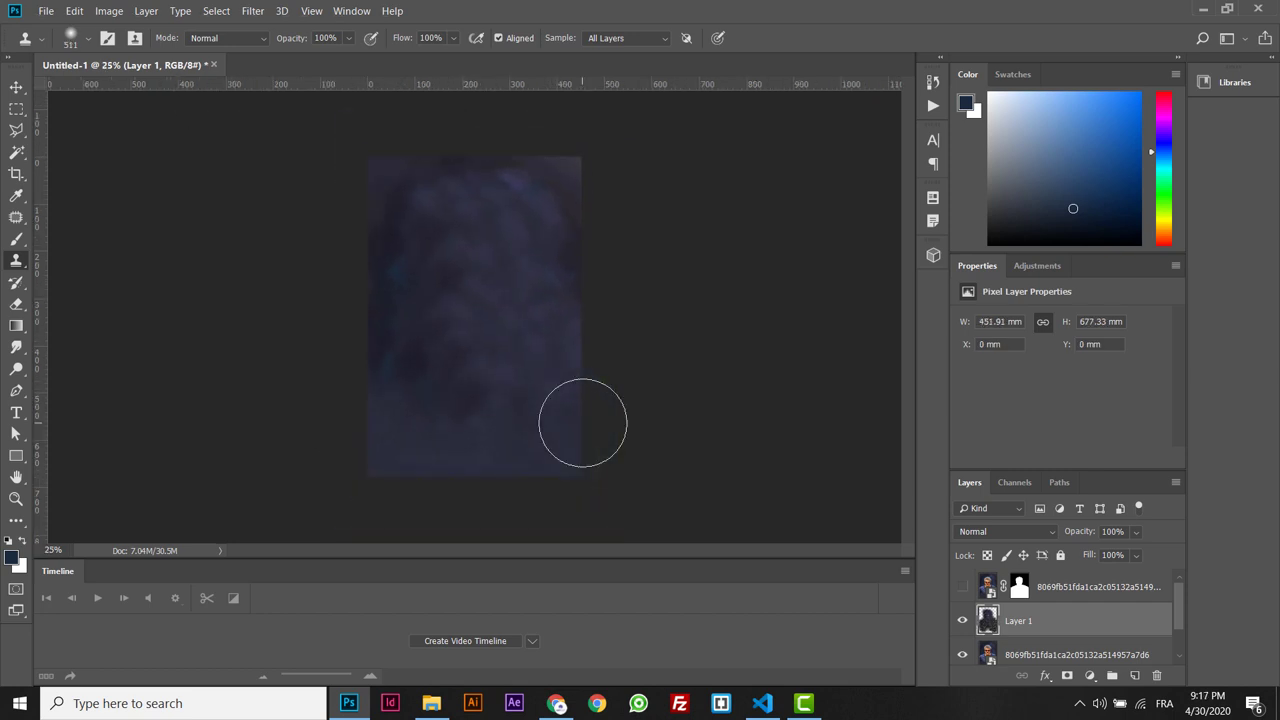
click(962, 587)
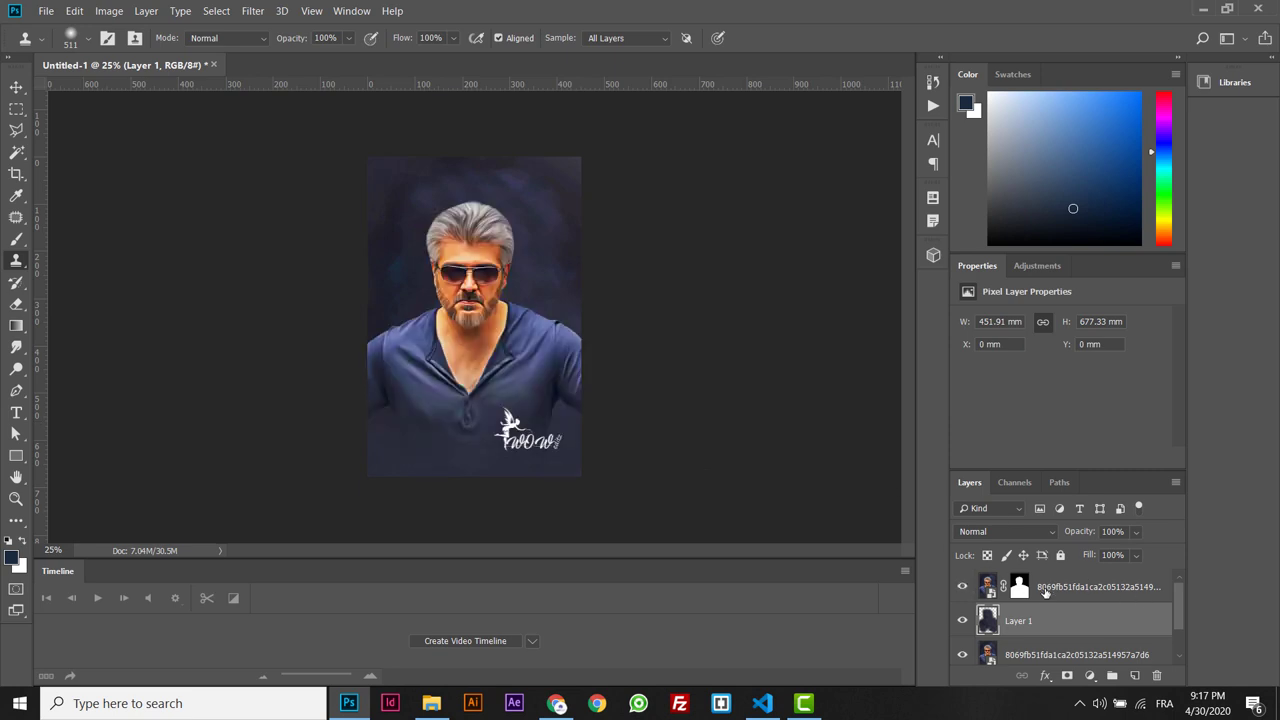
click(1019, 588)
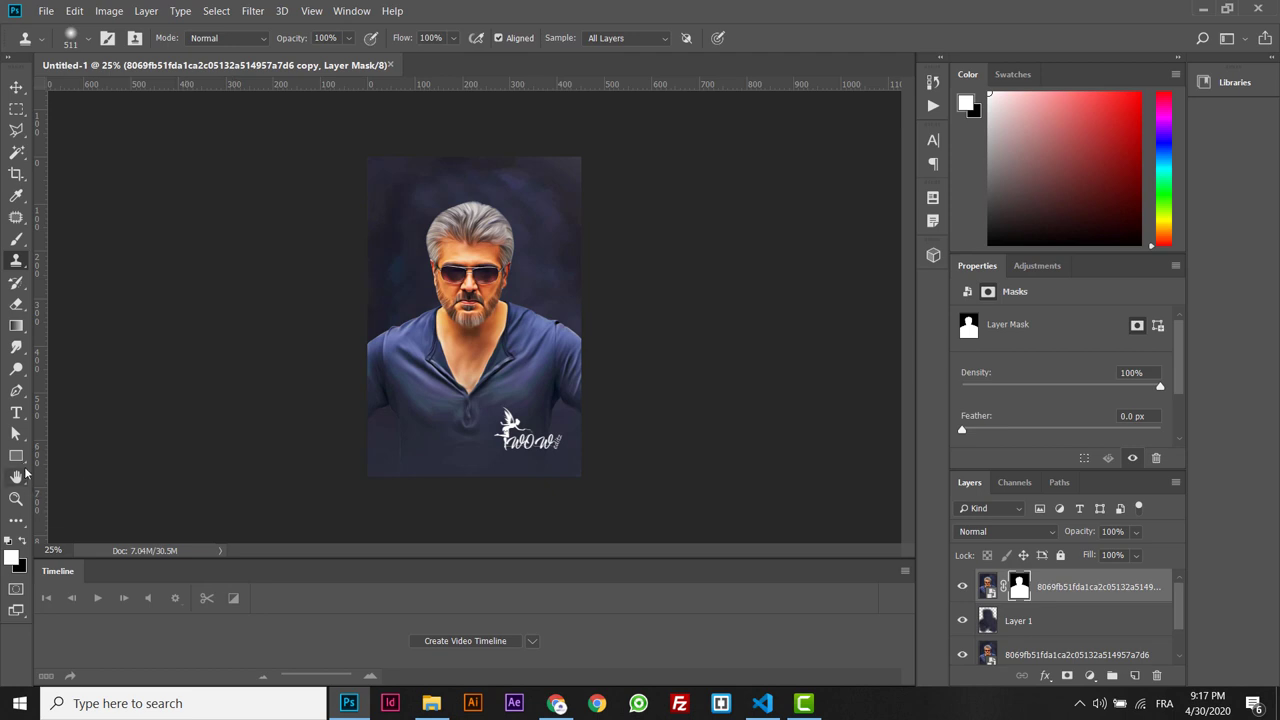
key(b)
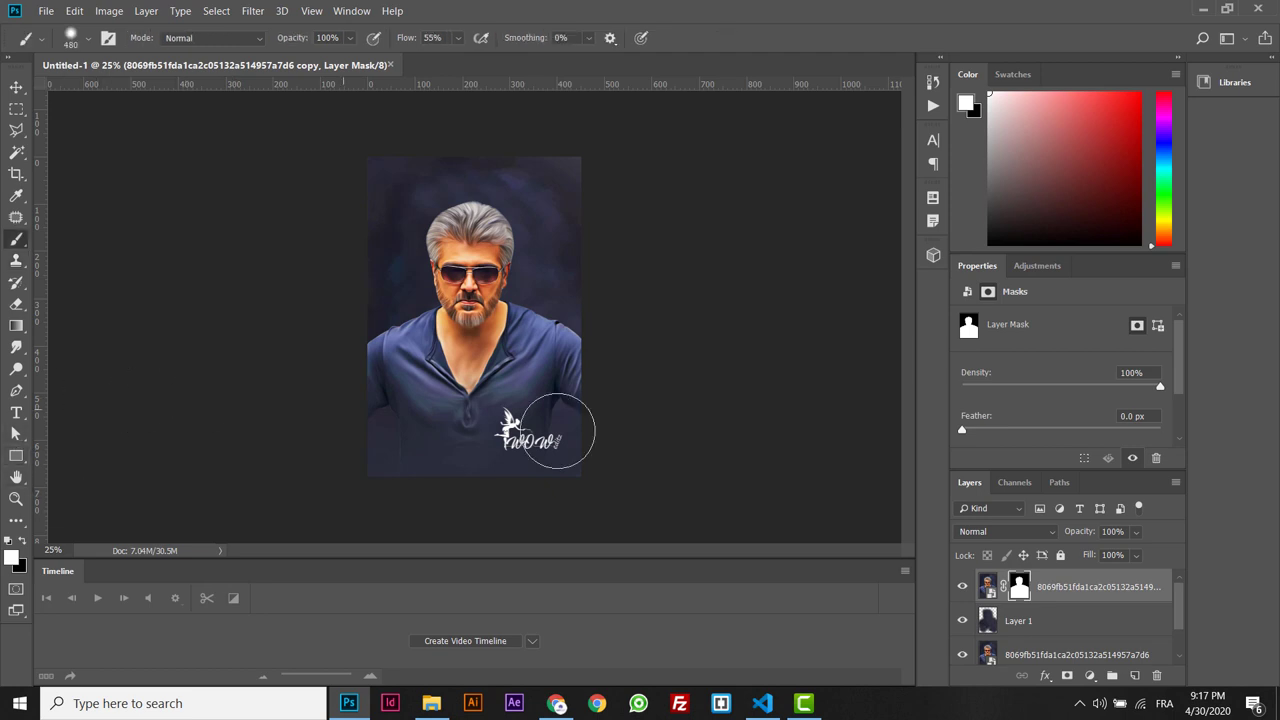
key(ctrl+t)
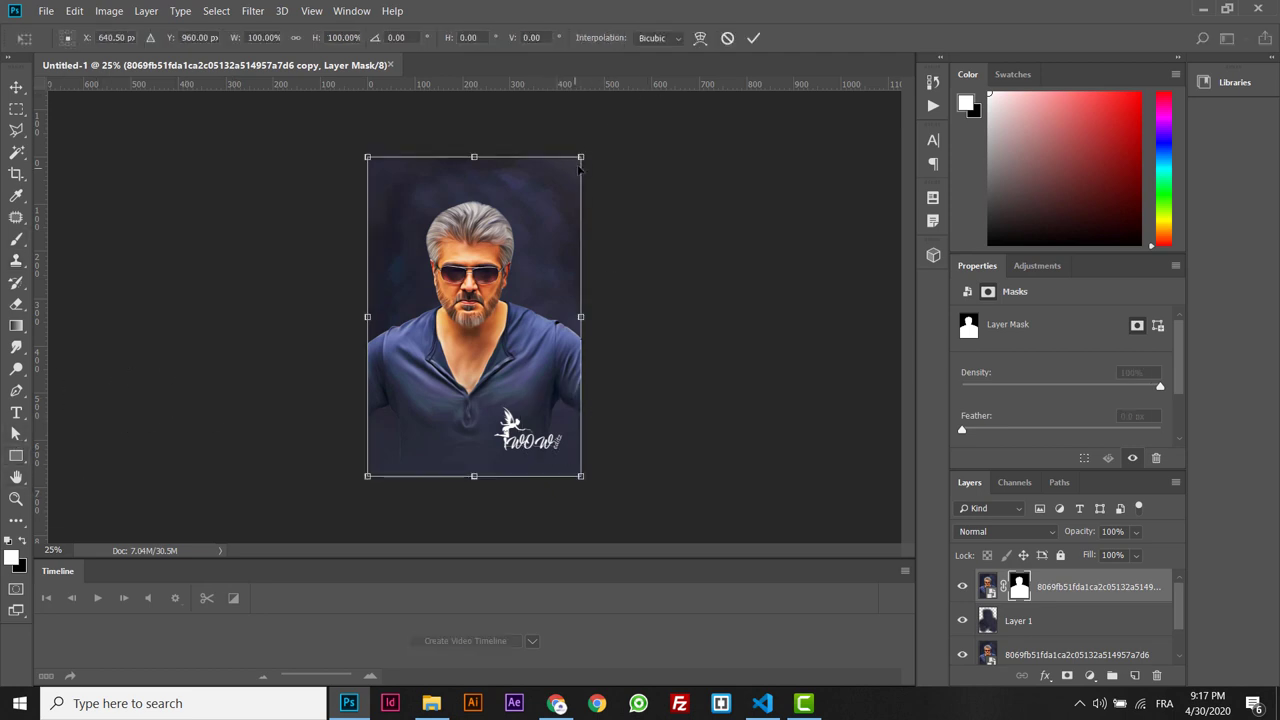
drag(580, 168, 568, 175)
key(Return)
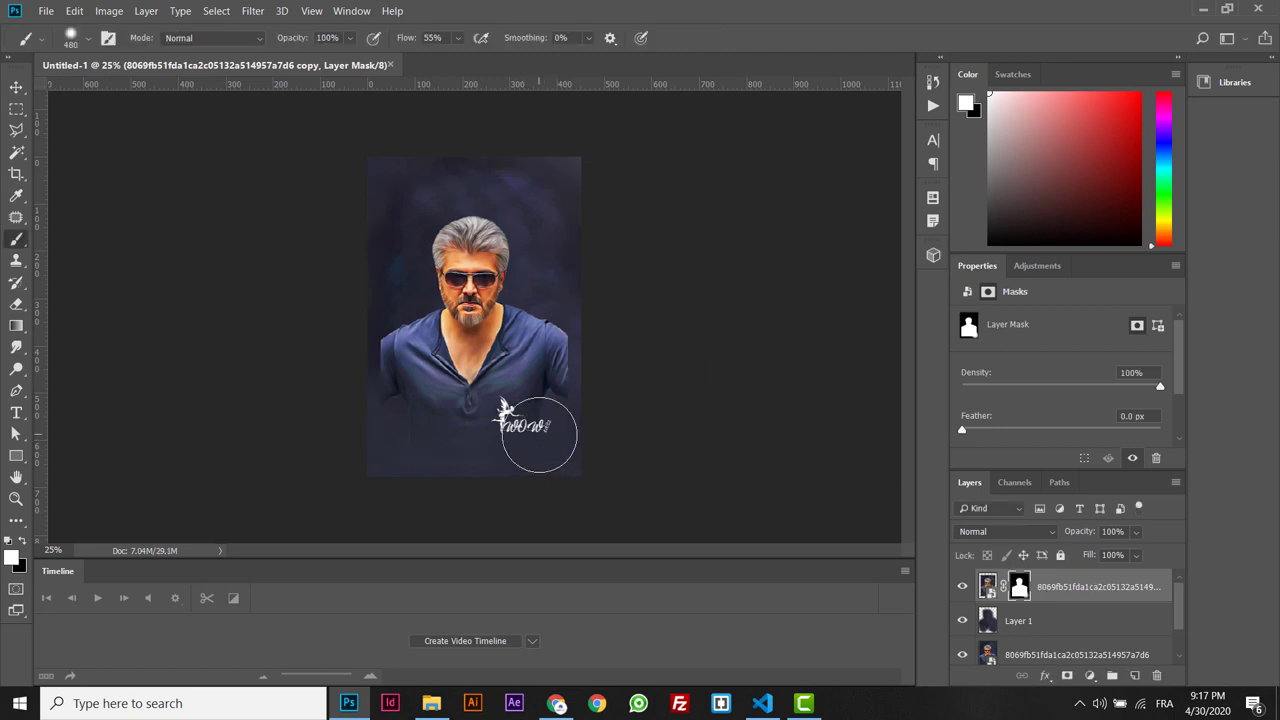
Paint black on the mask to hide the watermark and lower shirt, then nudge the portrait lower.
click(25, 543)
mouse_move(523, 428)
mouse_down()
mouse_move(569, 422)
mouse_move(470, 427)
mouse_move(415, 413)
mouse_move(371, 356)
mouse_move(373, 382)
mouse_move(447, 454)
mouse_move(520, 428)
mouse_move(439, 400)
mouse_move(526, 394)
mouse_move(582, 357)
mouse_move(571, 400)
mouse_move(514, 426)
mouse_move(498, 415)
mouse_move(581, 388)
mouse_move(473, 433)
mouse_move(383, 387)
mouse_move(409, 411)
mouse_up()
scroll(431, 420, down, 1)
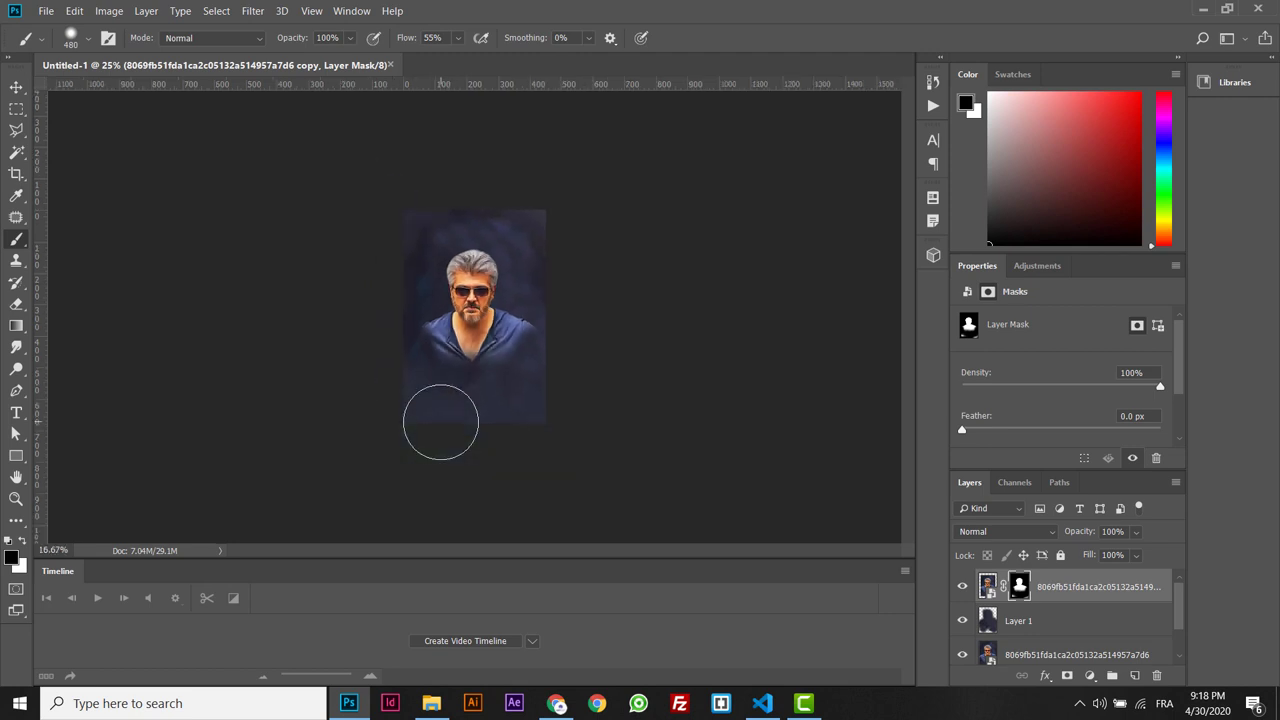
scroll(437, 423, up, 2)
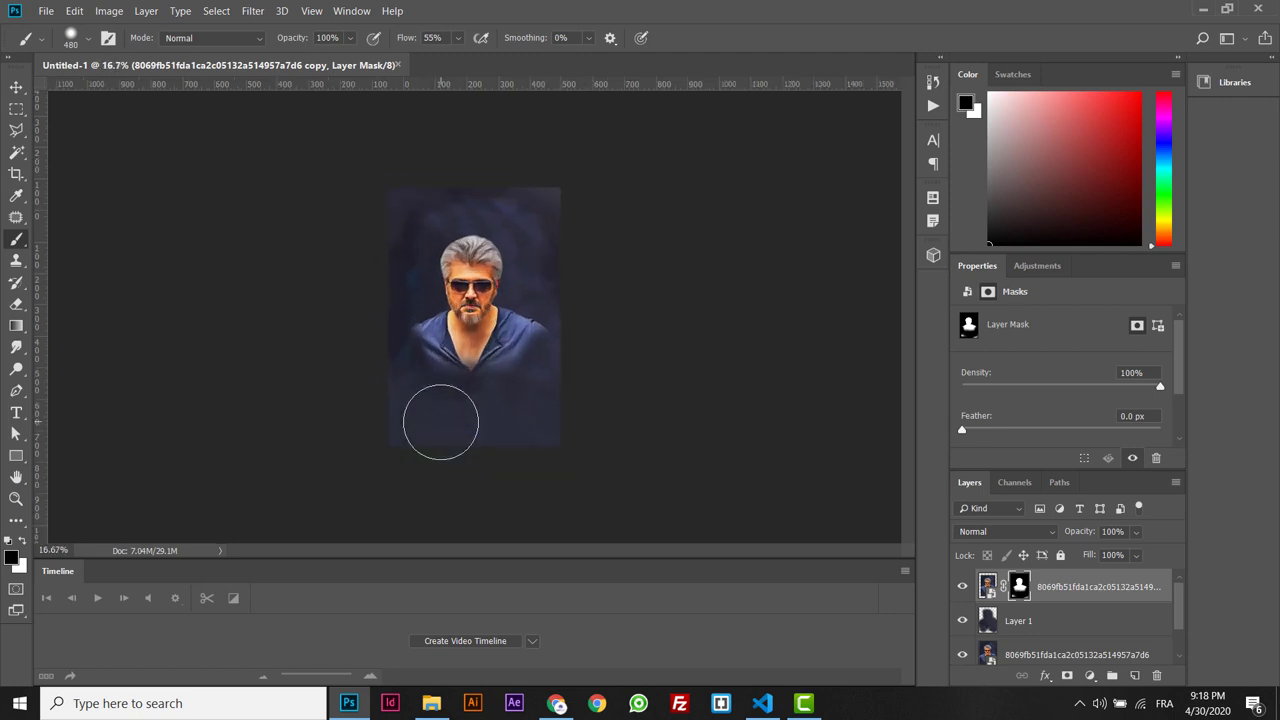
click(16, 87)
mouse_move(485, 326)
mouse_down()
mouse_move(500, 290)
mouse_move(484, 331)
mouse_up()
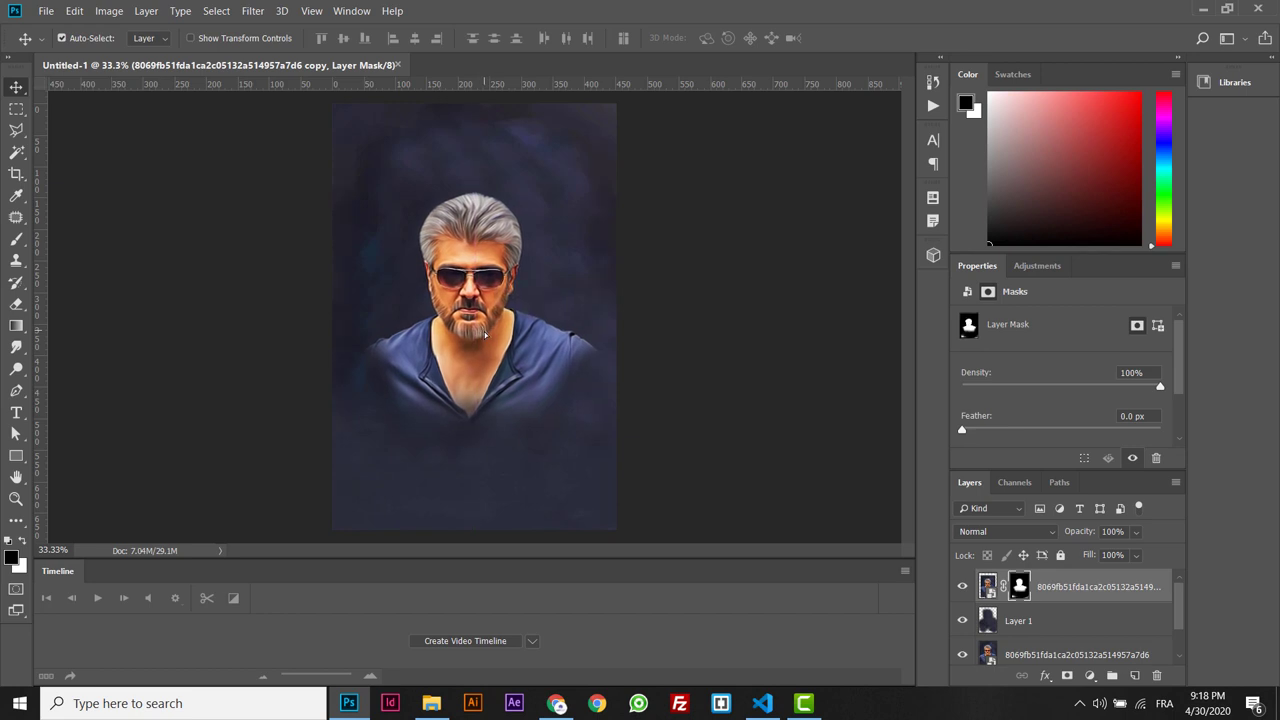
click(431, 703)
Place Kaas_City.png at about 207%, aligned to the top edge, below the portrait layer.
click(485, 283)
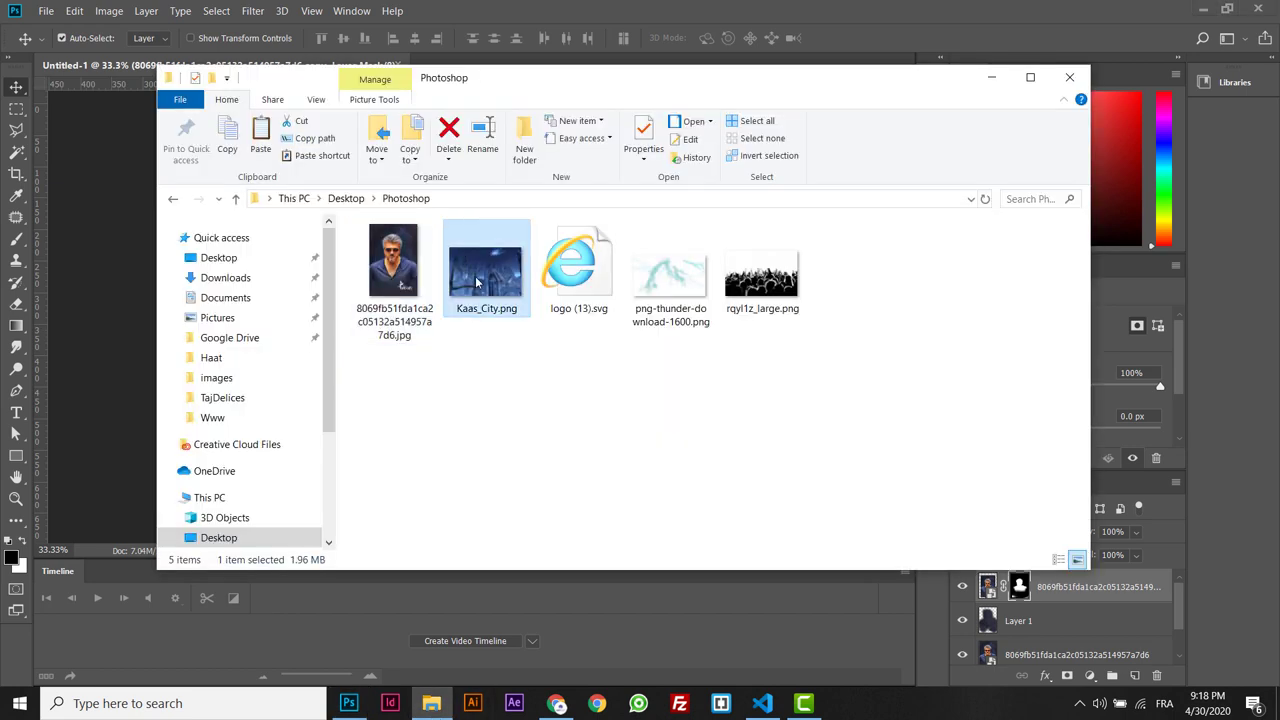
drag(485, 283, 122, 305)
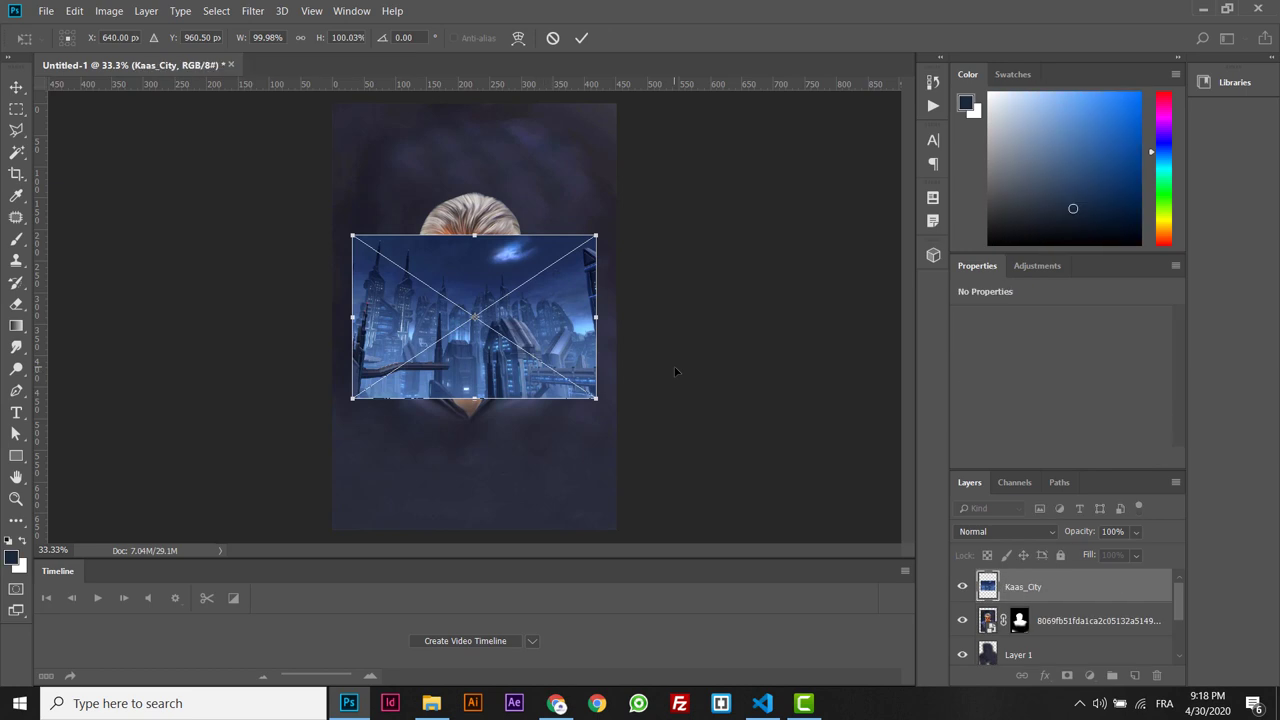
key(ctrl+minus)
drag(566, 253, 666, 183)
drag(592, 272, 590, 256)
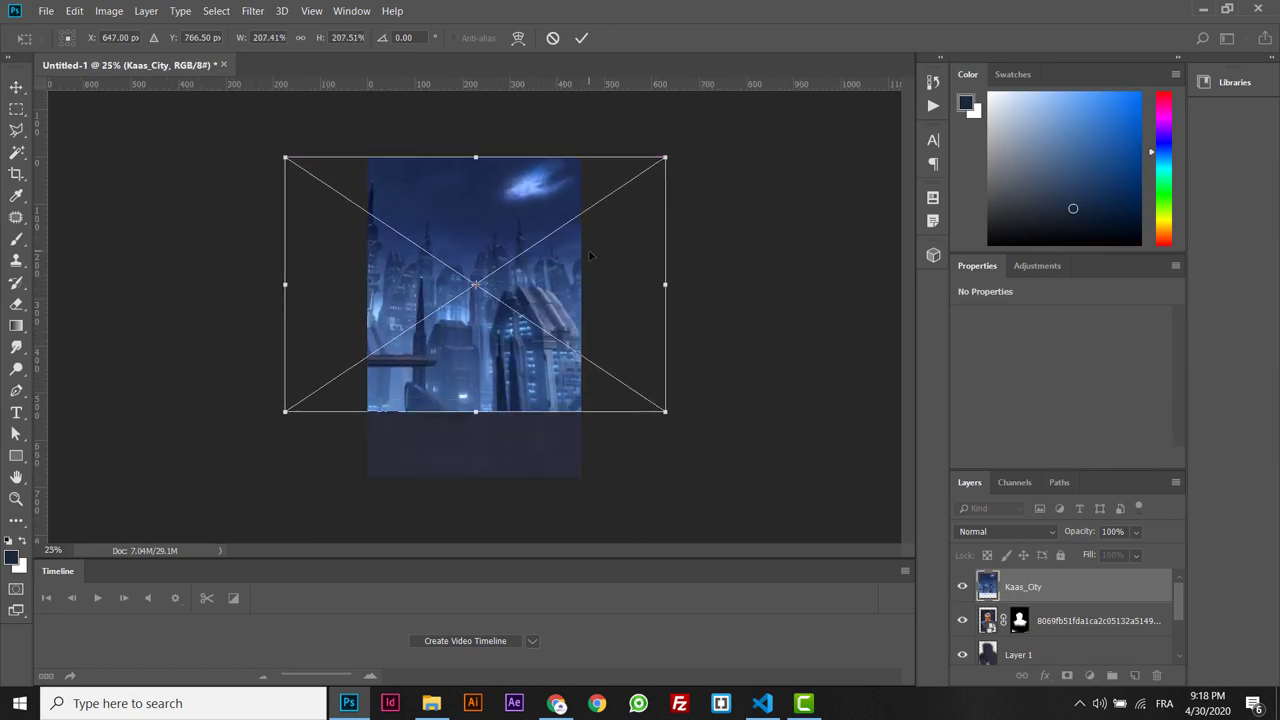
key(Return)
drag(1125, 584, 1107, 637)
Combine Layer 1 and the original photo layer into one smart object.
scroll(1179, 629, down, 1)
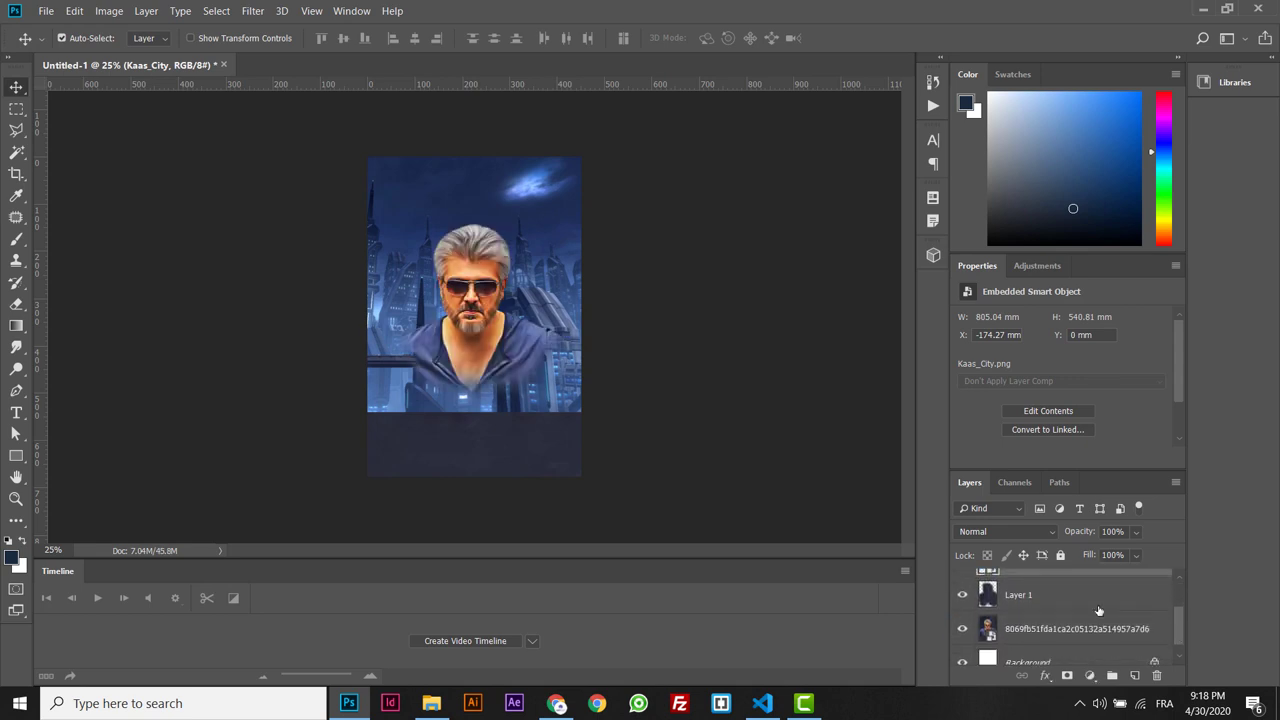
click(1099, 608)
shift+click(1082, 630)
right_click(1082, 630)
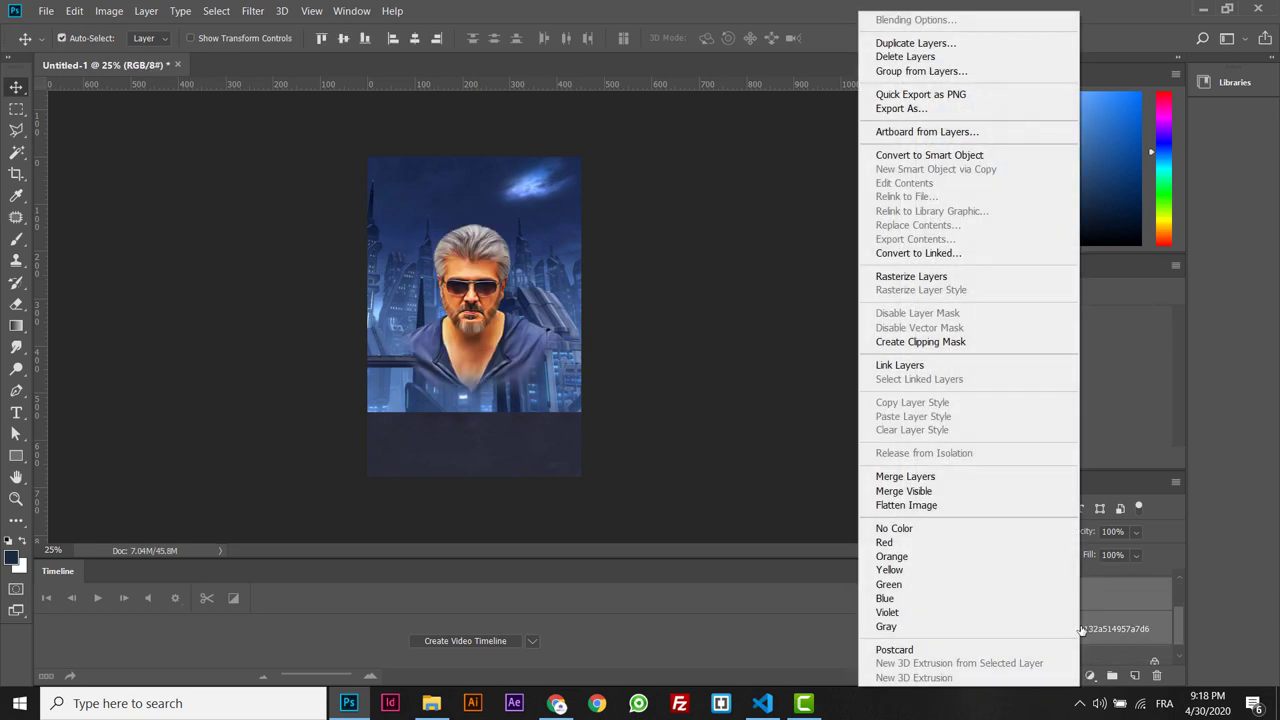
click(962, 155)
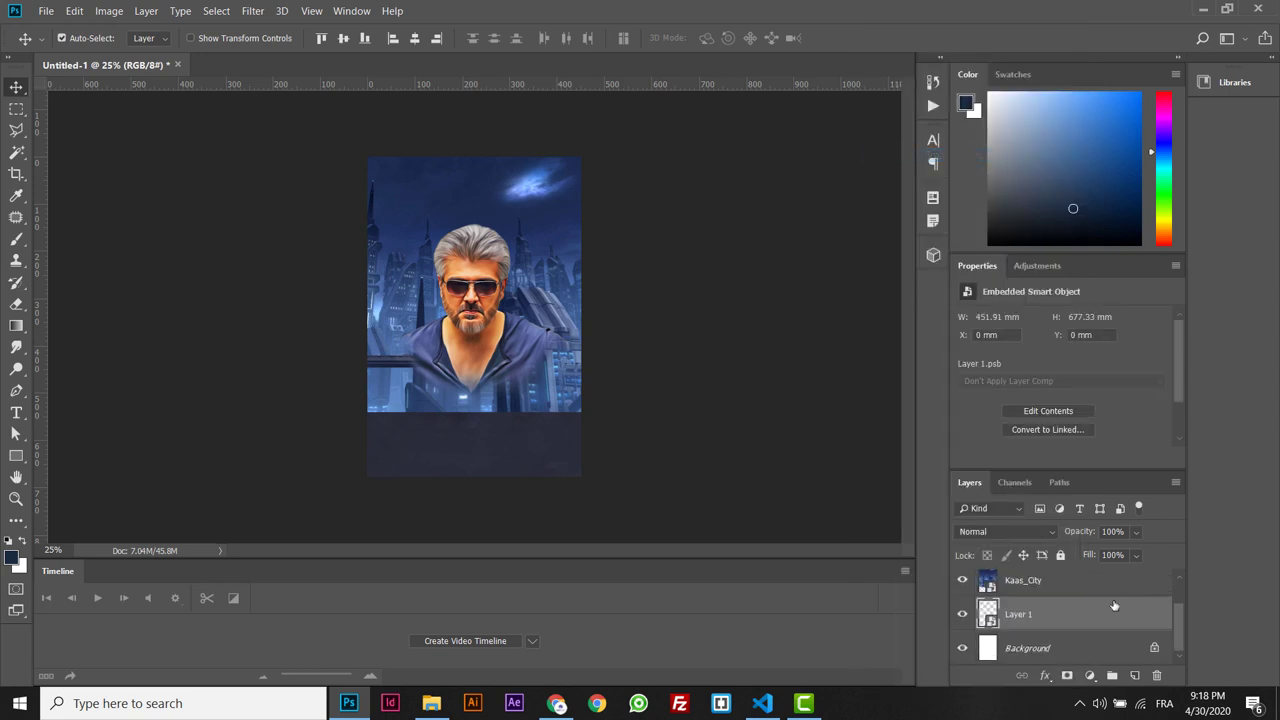
Lower the Kaas_City layer's opacity to 45%.
scroll(1178, 620, up, 1)
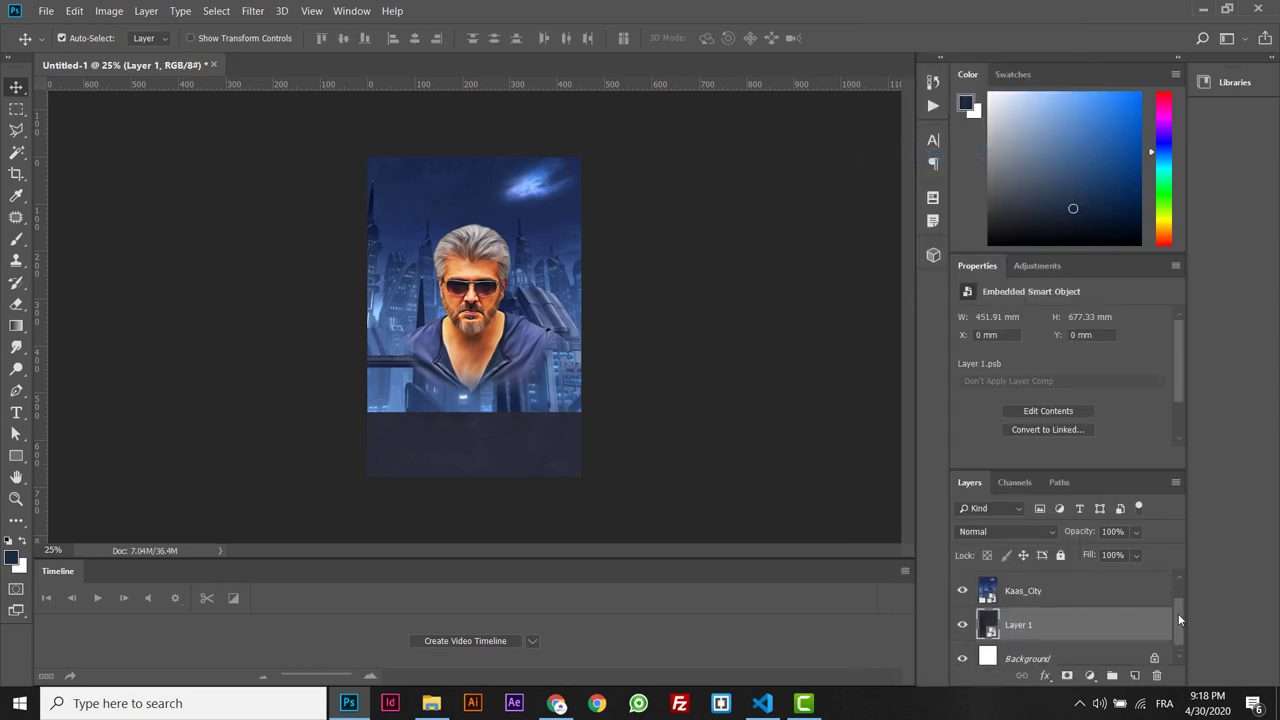
scroll(1179, 620, up, 1)
click(1097, 622)
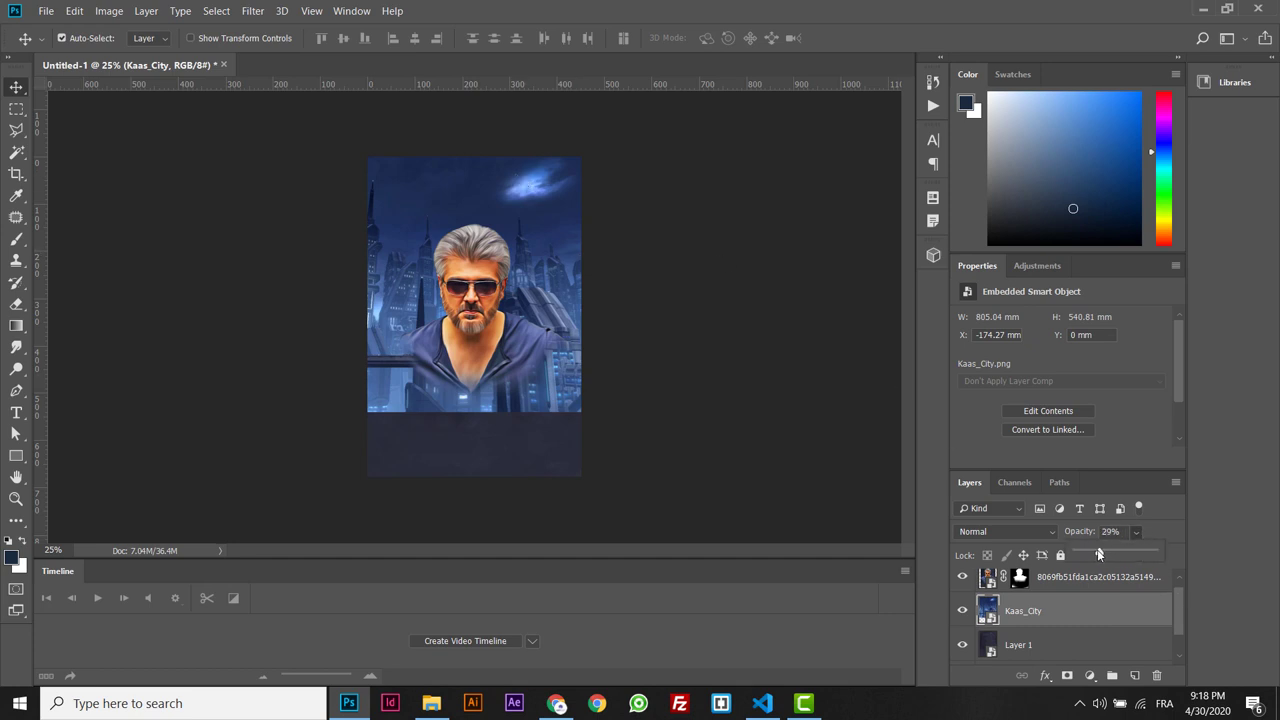
drag(1099, 555, 1113, 555)
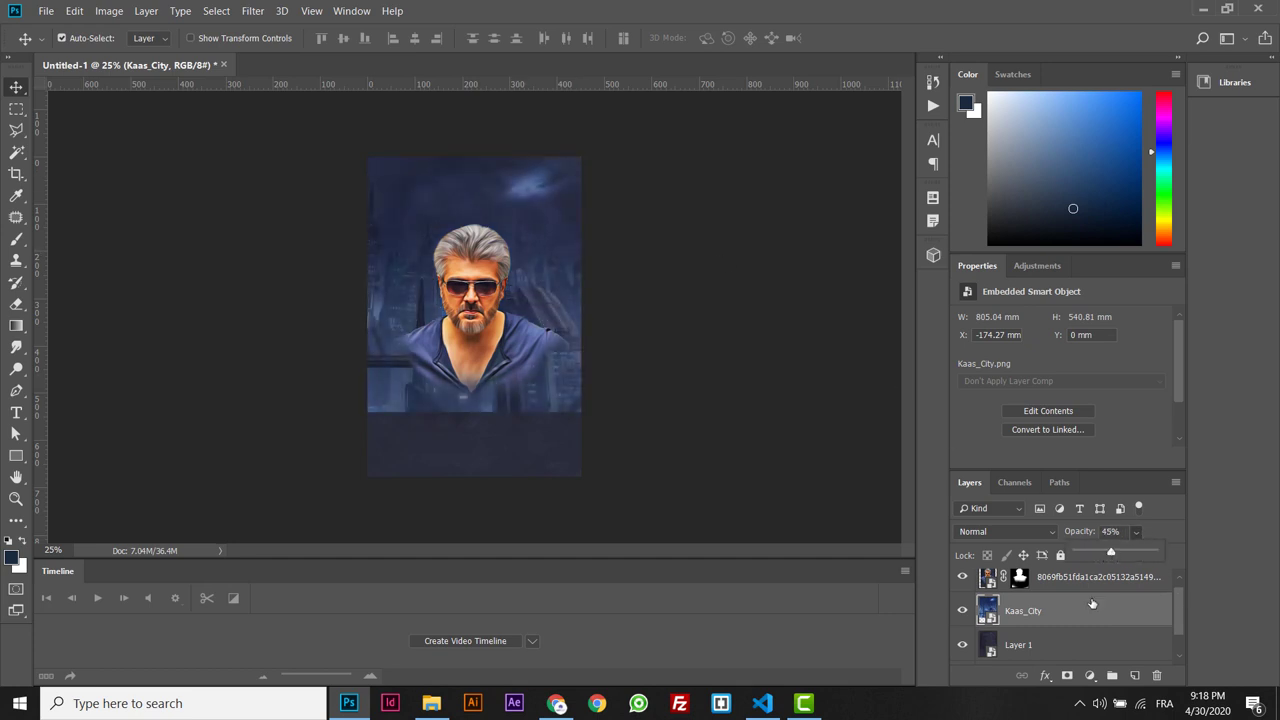
click(1066, 590)
click(1046, 621)
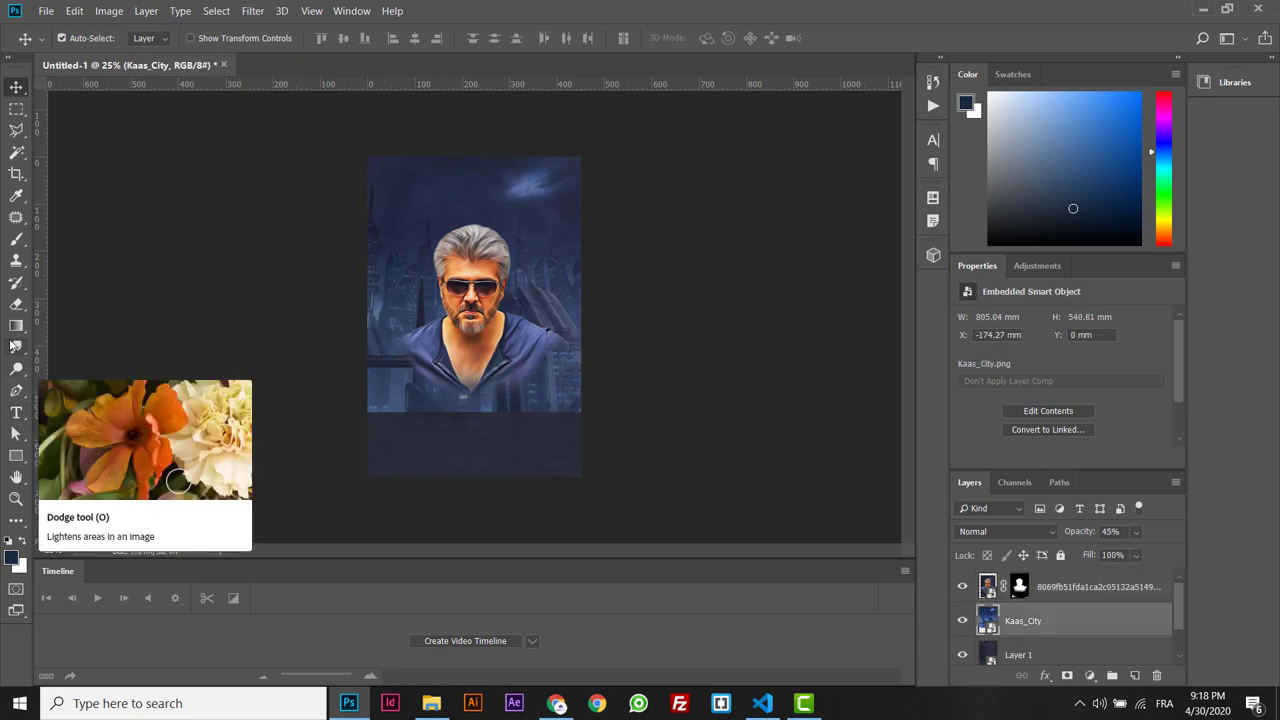
Mask the city with a gradient fading its lower part, raise opacity to 76%, and lower the portrait.
click(1066, 676)
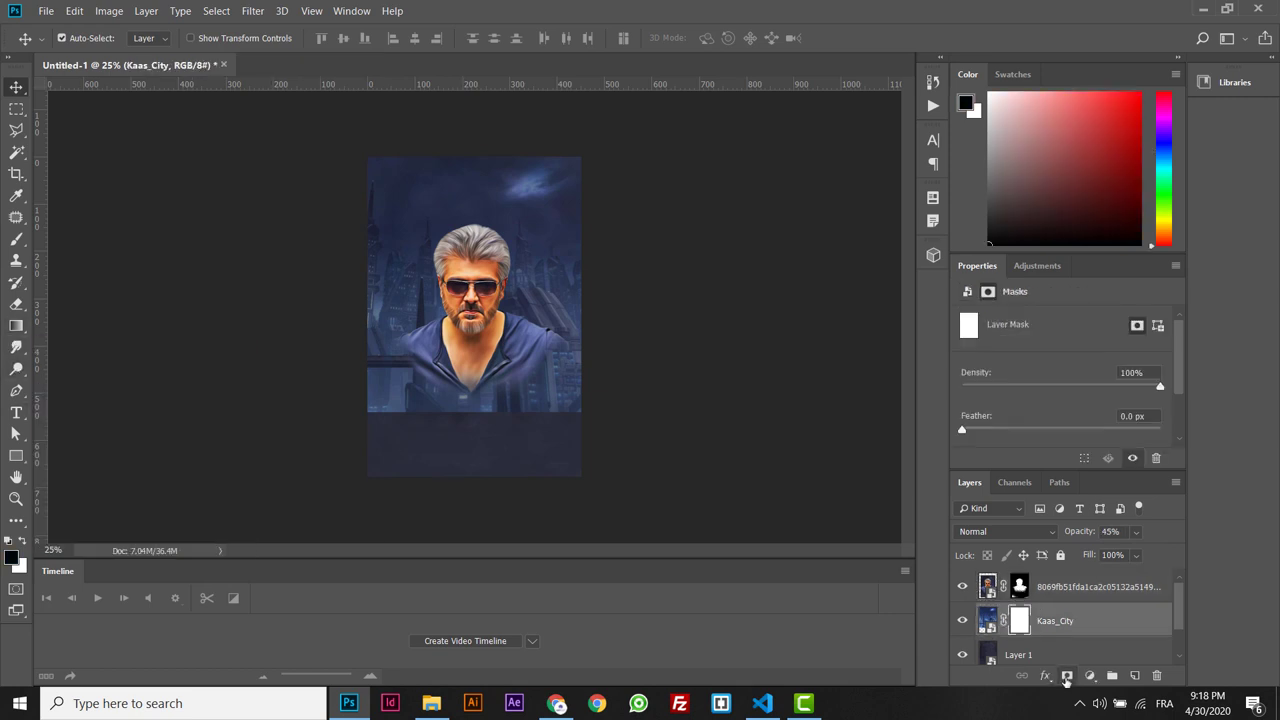
click(15, 326)
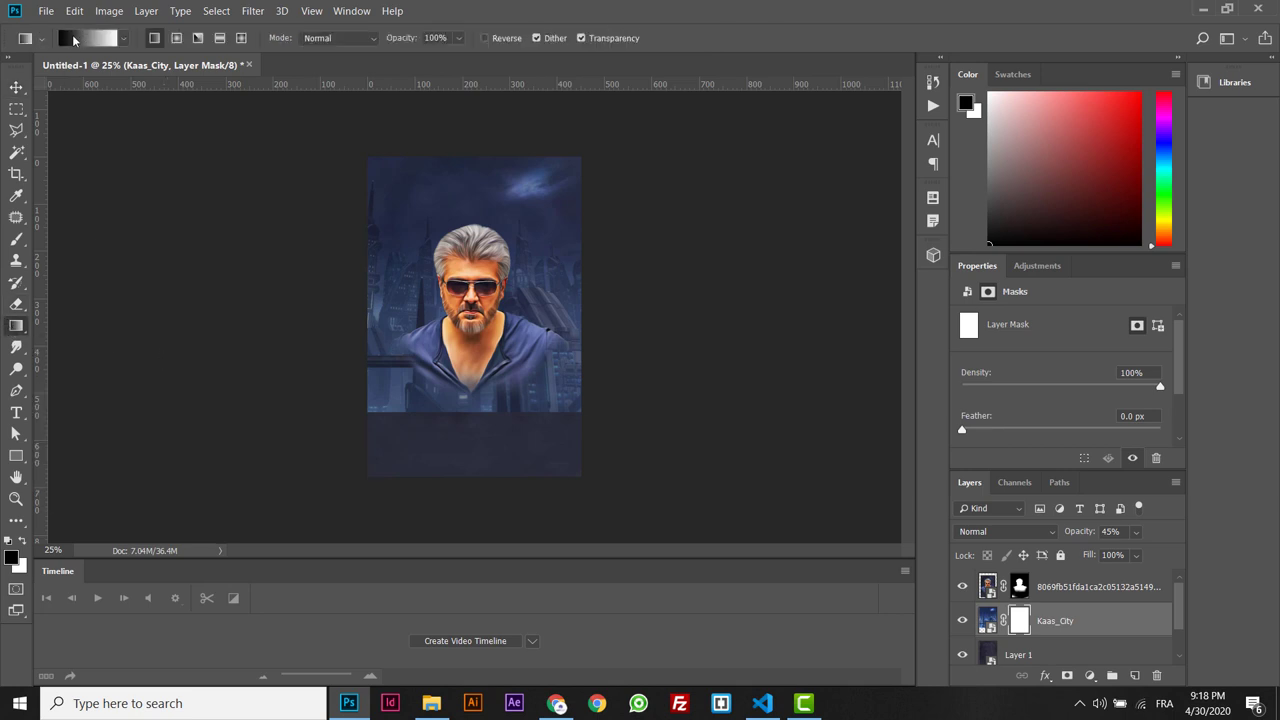
drag(480, 376, 479, 188)
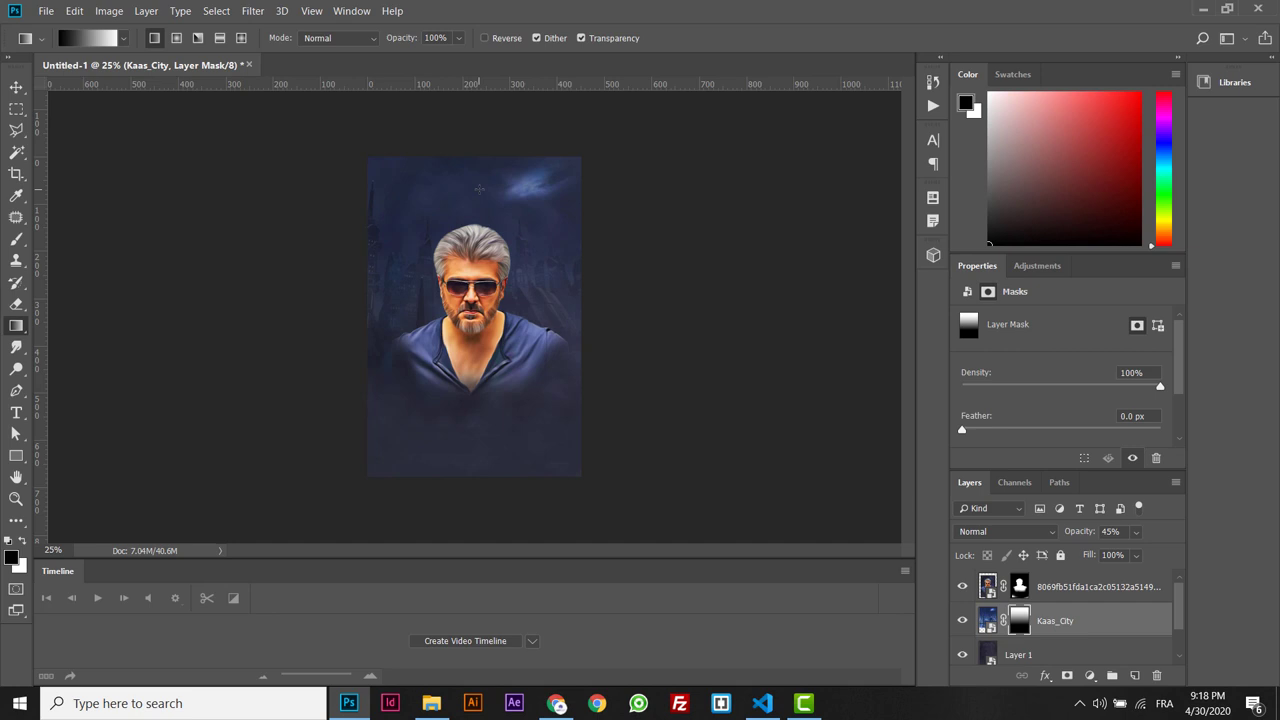
click(1136, 532)
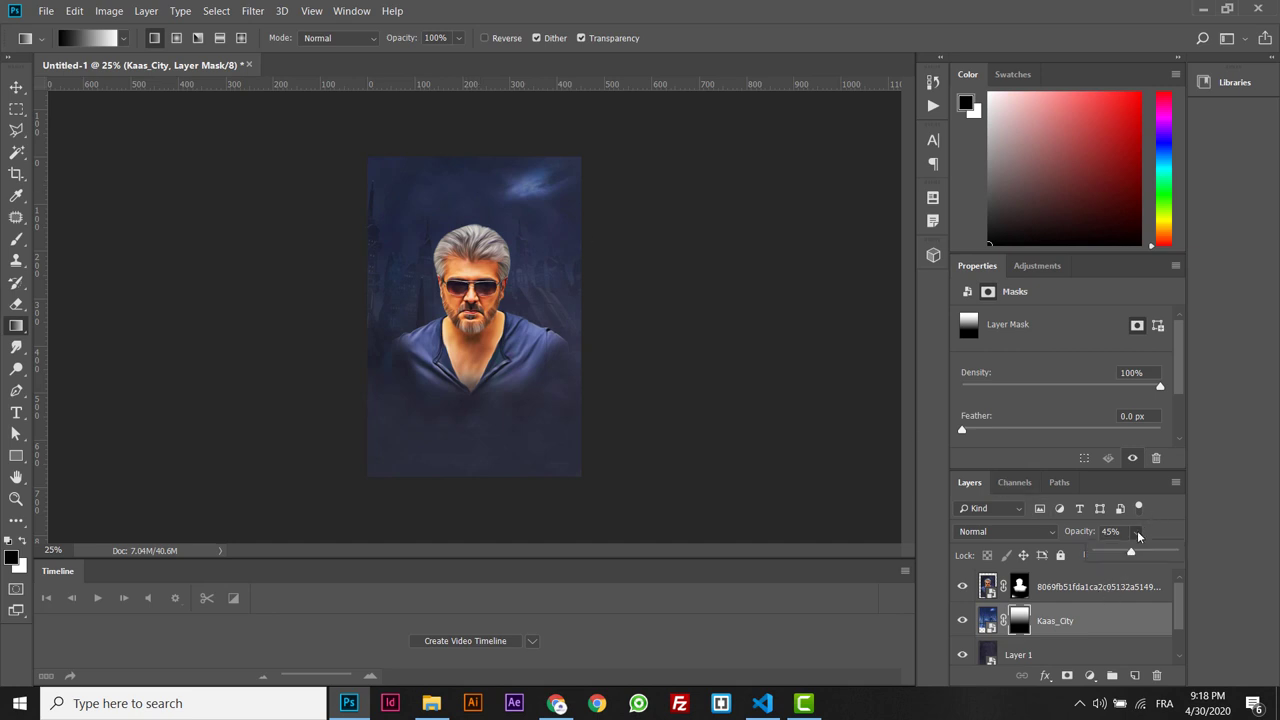
drag(1146, 557, 1156, 555)
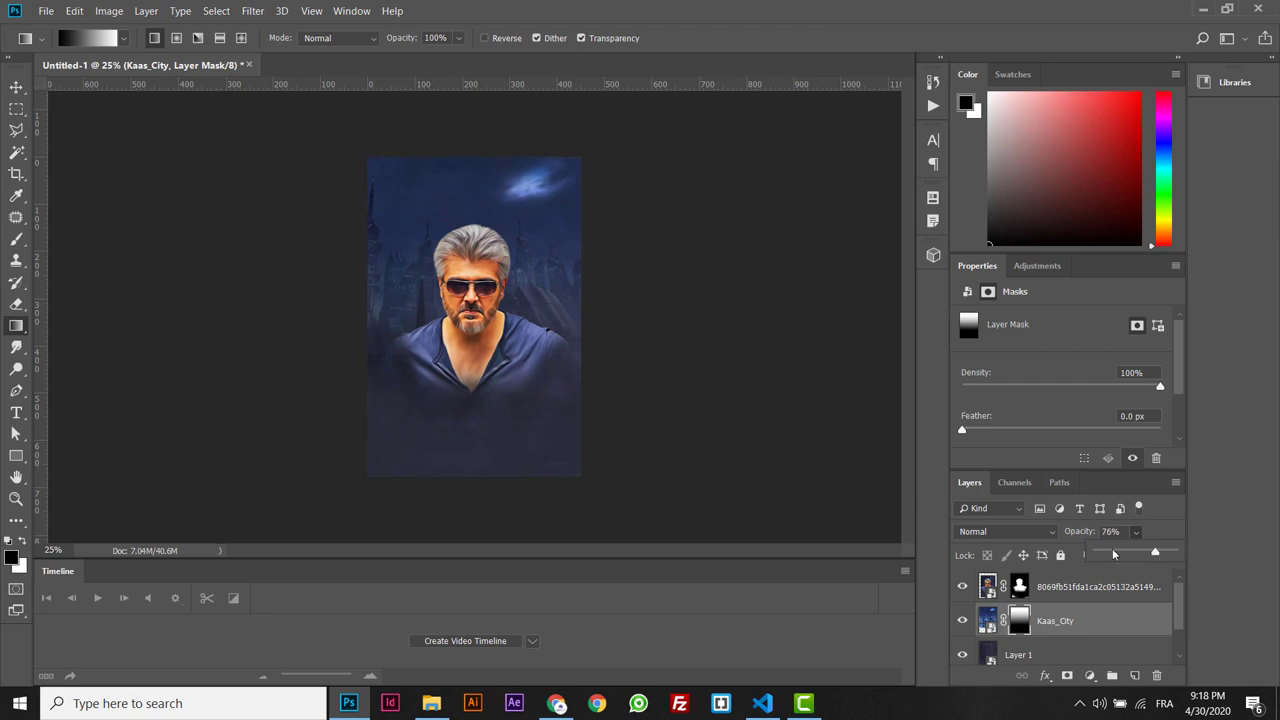
click(16, 87)
drag(463, 400, 463, 412)
Drag rqyl1z_large.png from Desktop\Photoshop into the poster as a new top layer.
click(433, 703)
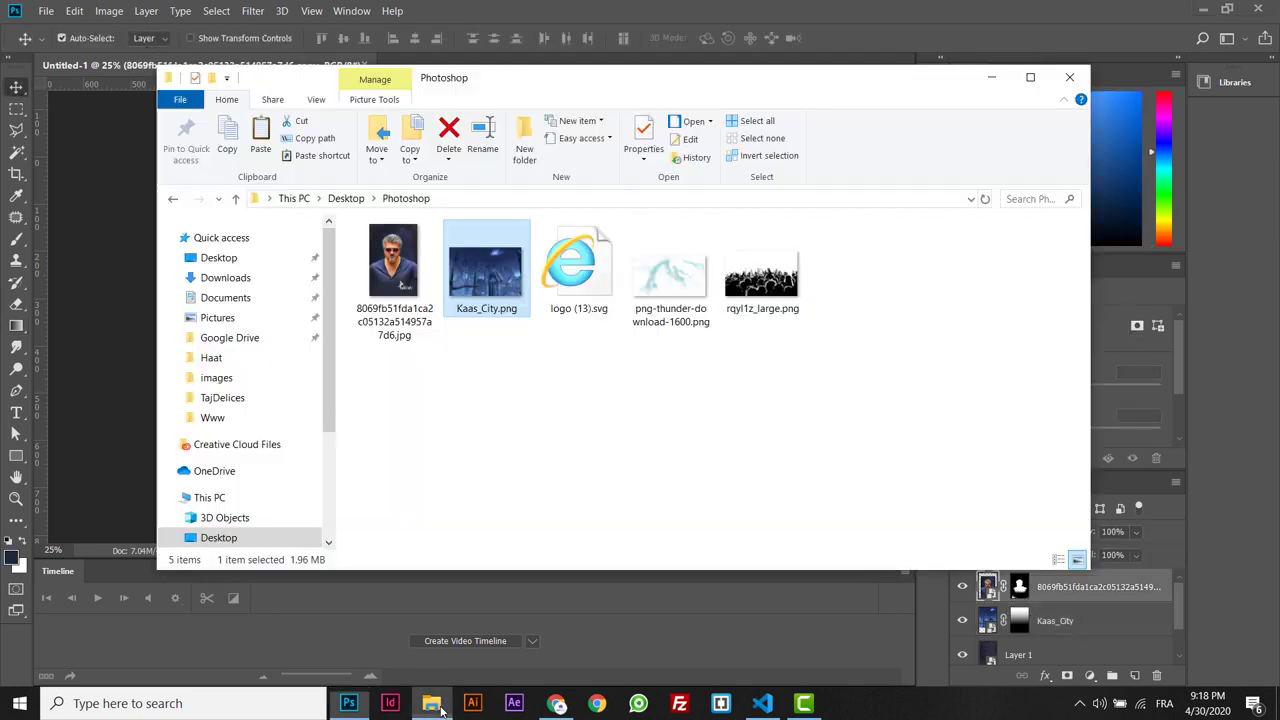
click(758, 280)
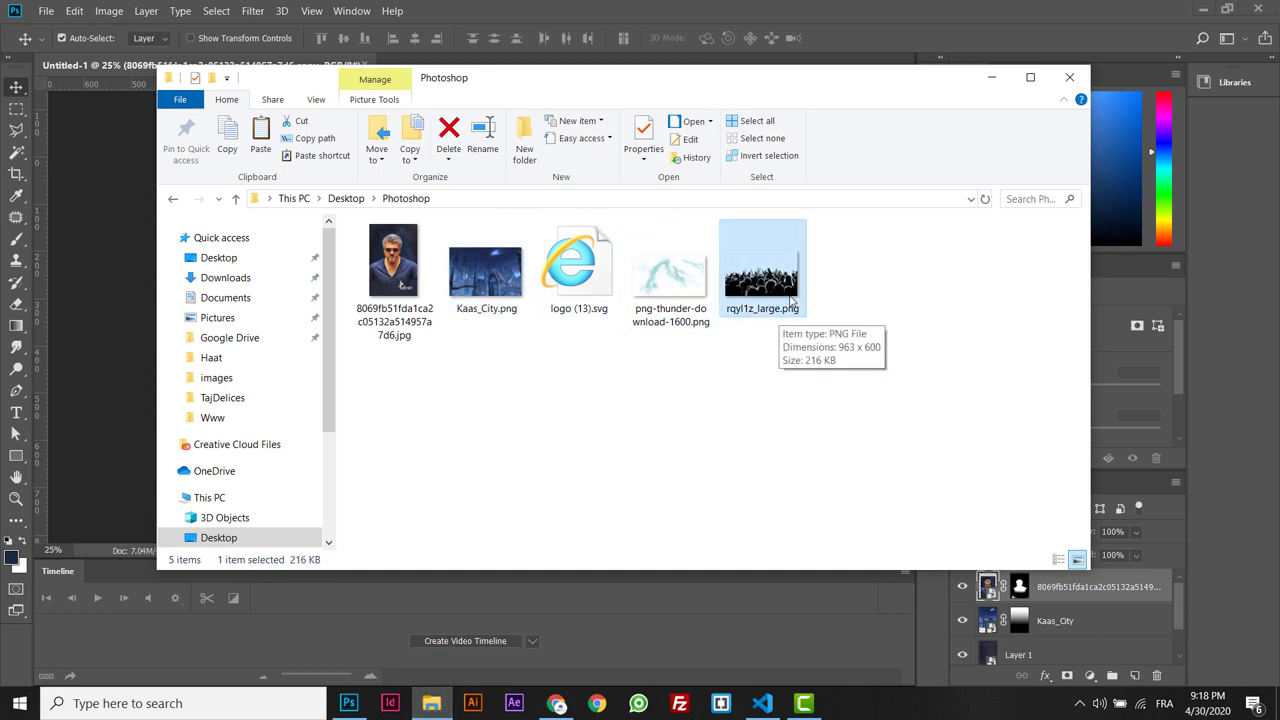
drag(786, 298, 106, 327)
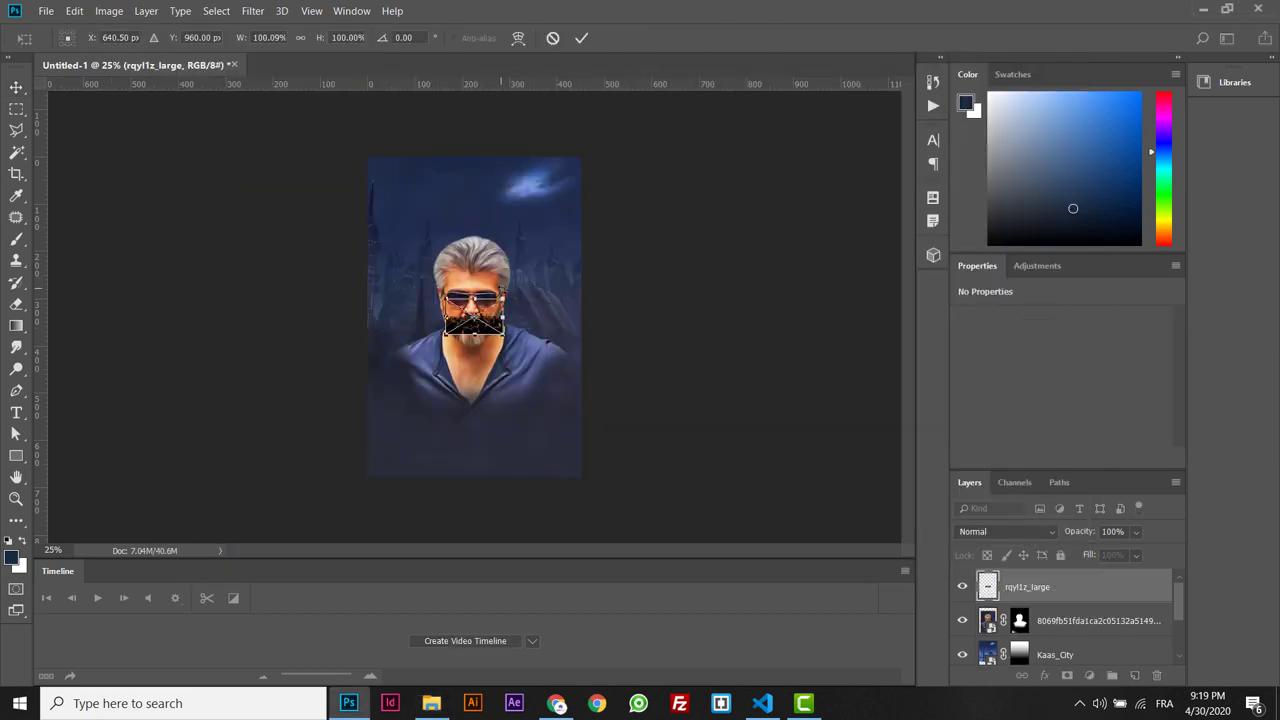
Enlarge the rqyl1z_large crowd image to span the poster and commit it along the bottom.
drag(504, 314, 584, 239)
drag(550, 305, 545, 420)
key(Return)
Set the Kaas_City background layer's opacity to 50%.
key(ctrl+plus)
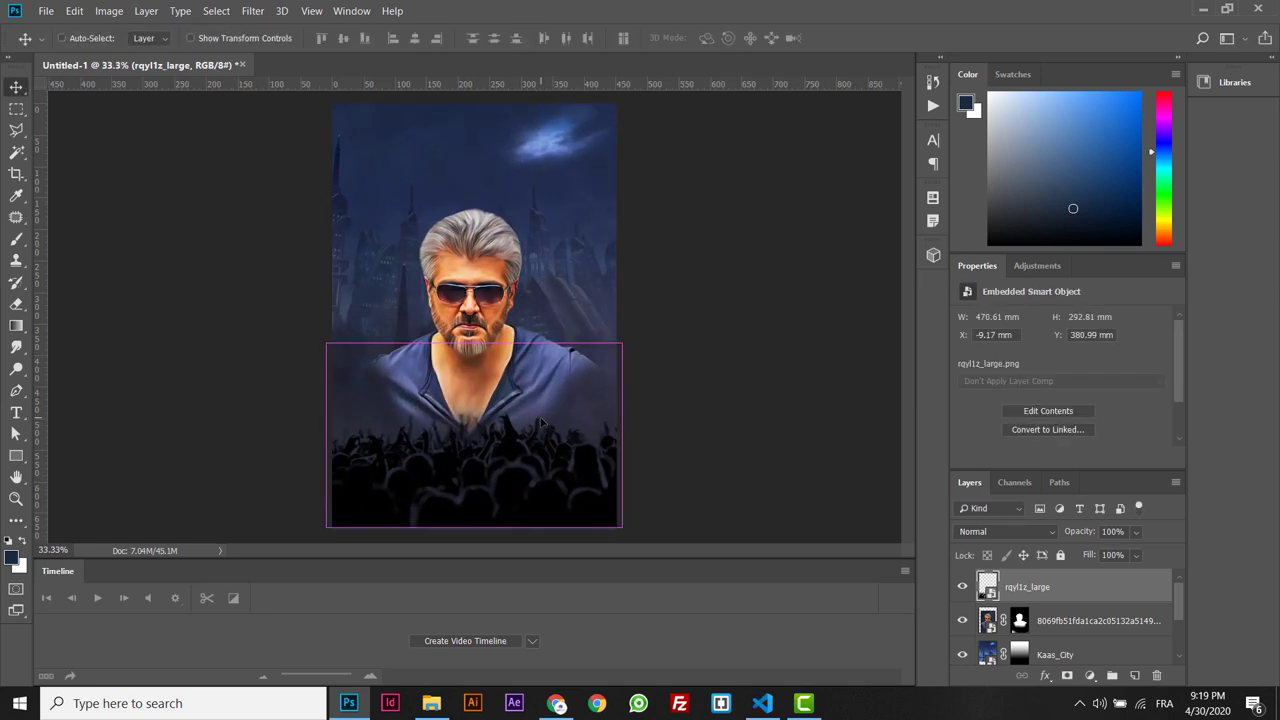
click(543, 356)
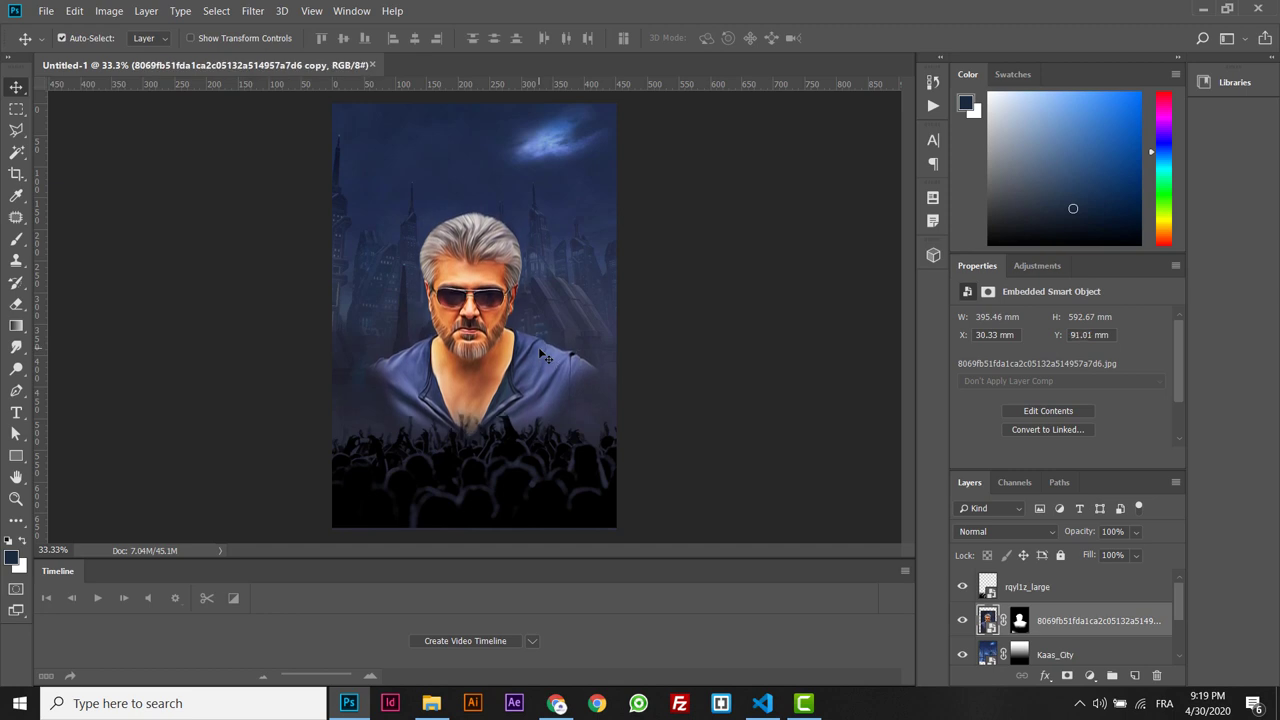
click(568, 140)
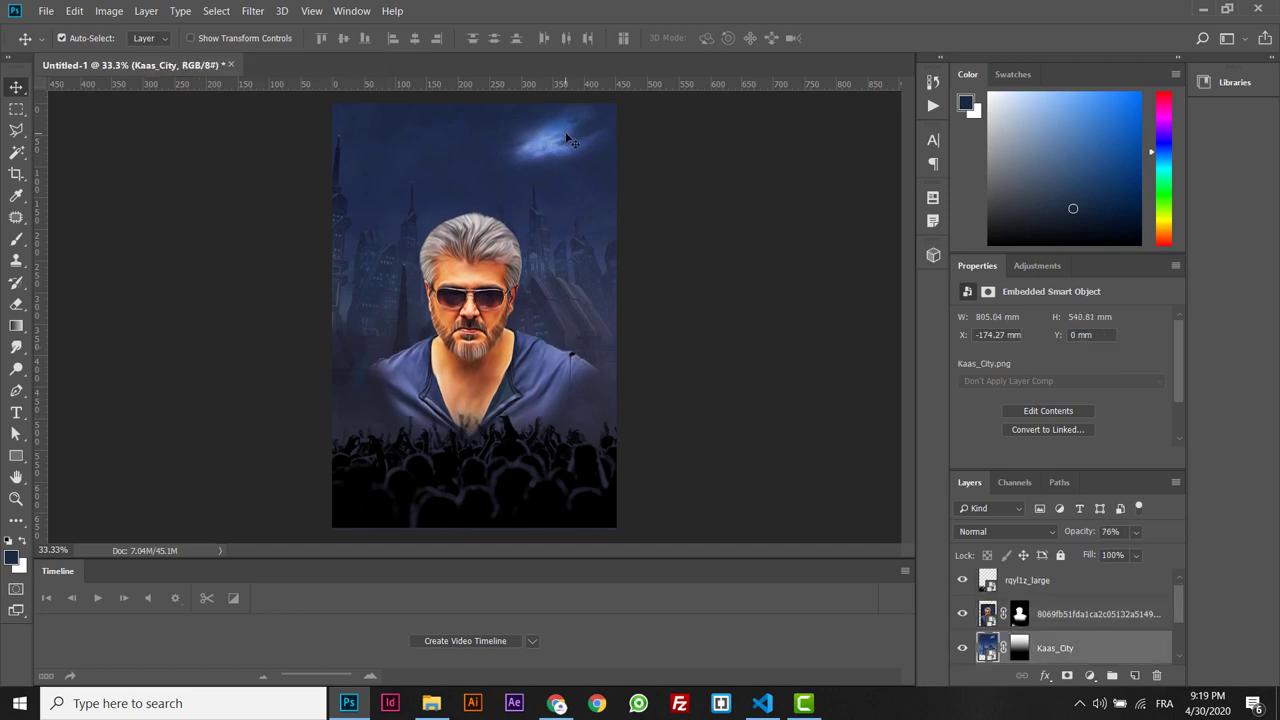
click(1108, 531)
text(60)
key(BackSpace)
text(50)
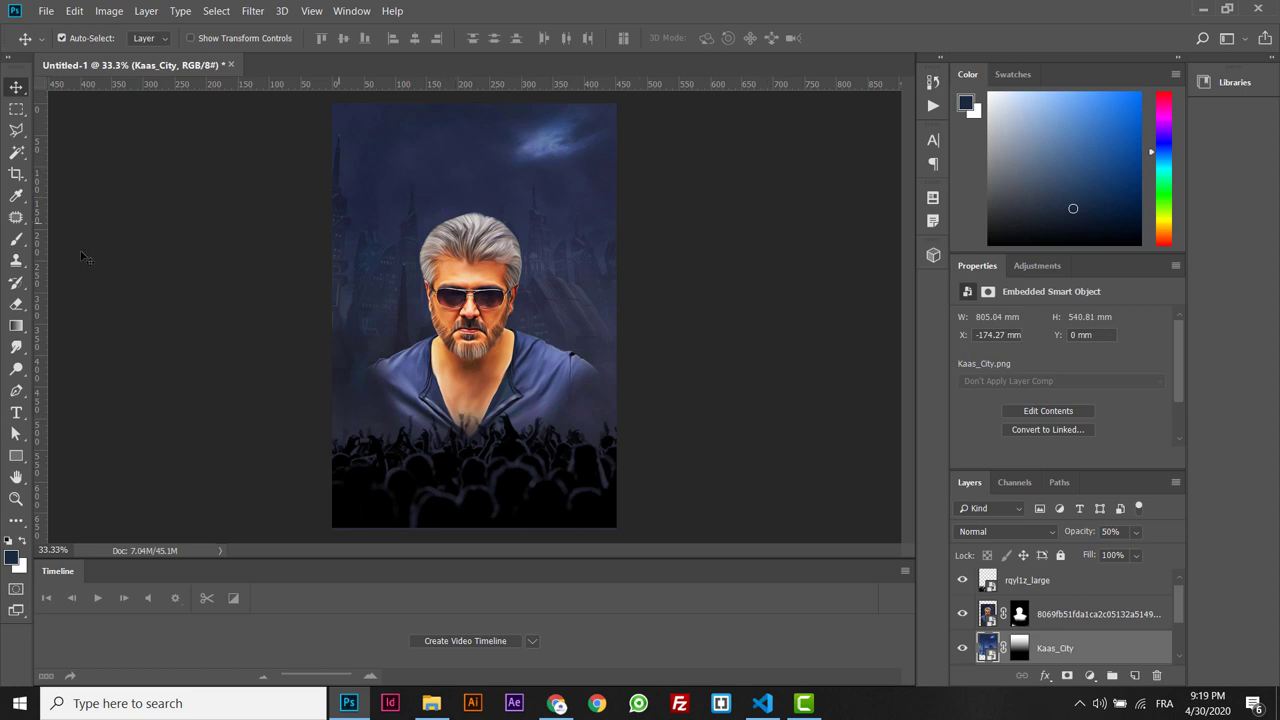
Add a THALA text box near the poster's top and nudge it slightly lower.
click(16, 413)
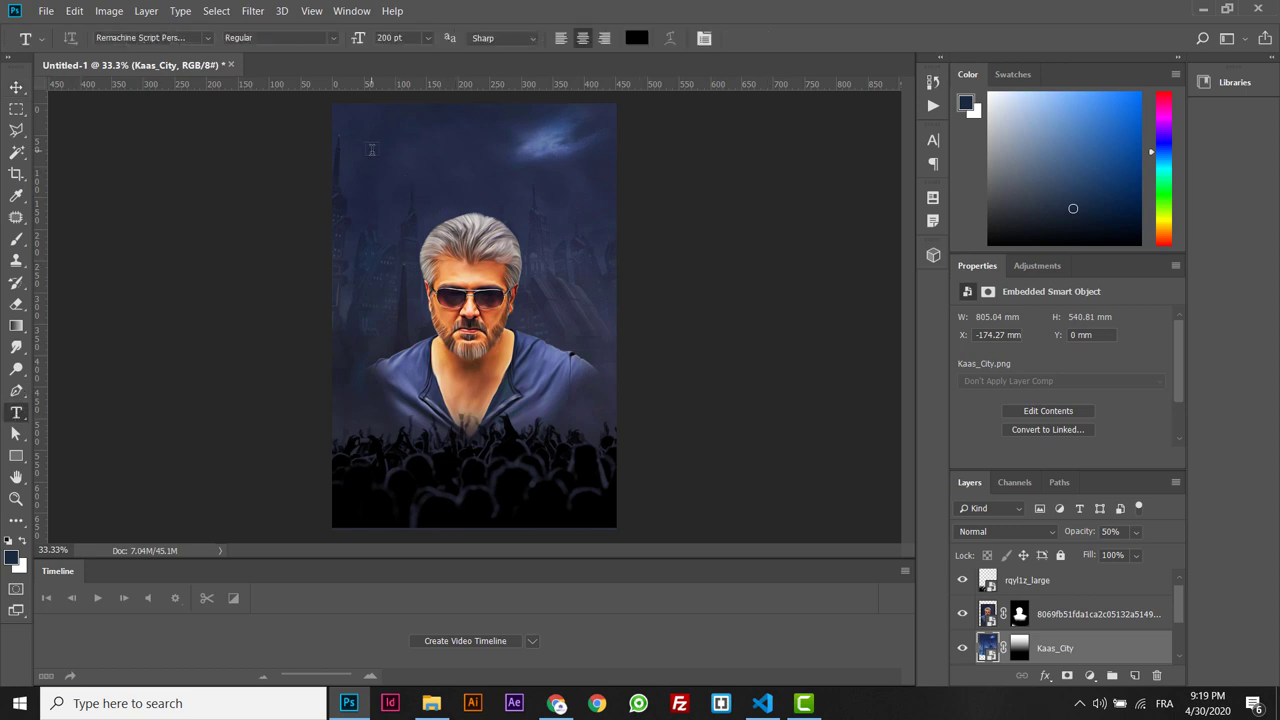
drag(371, 150, 587, 191)
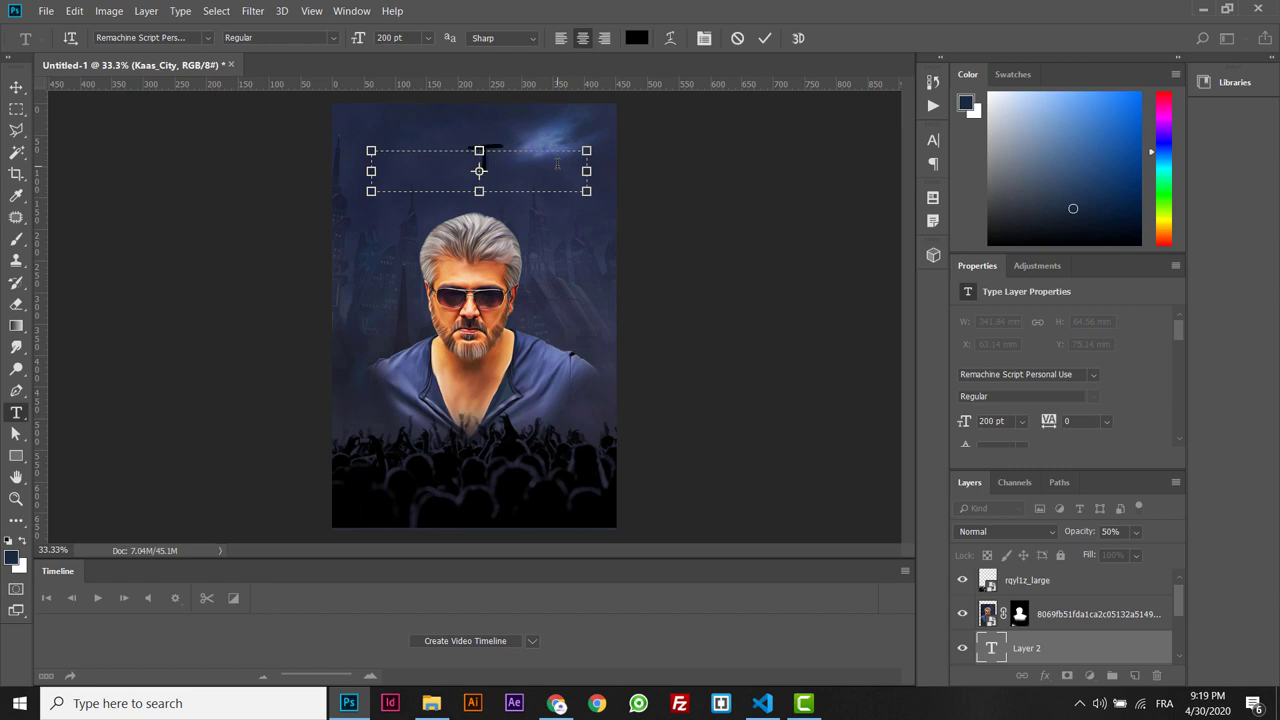
text(THALA)
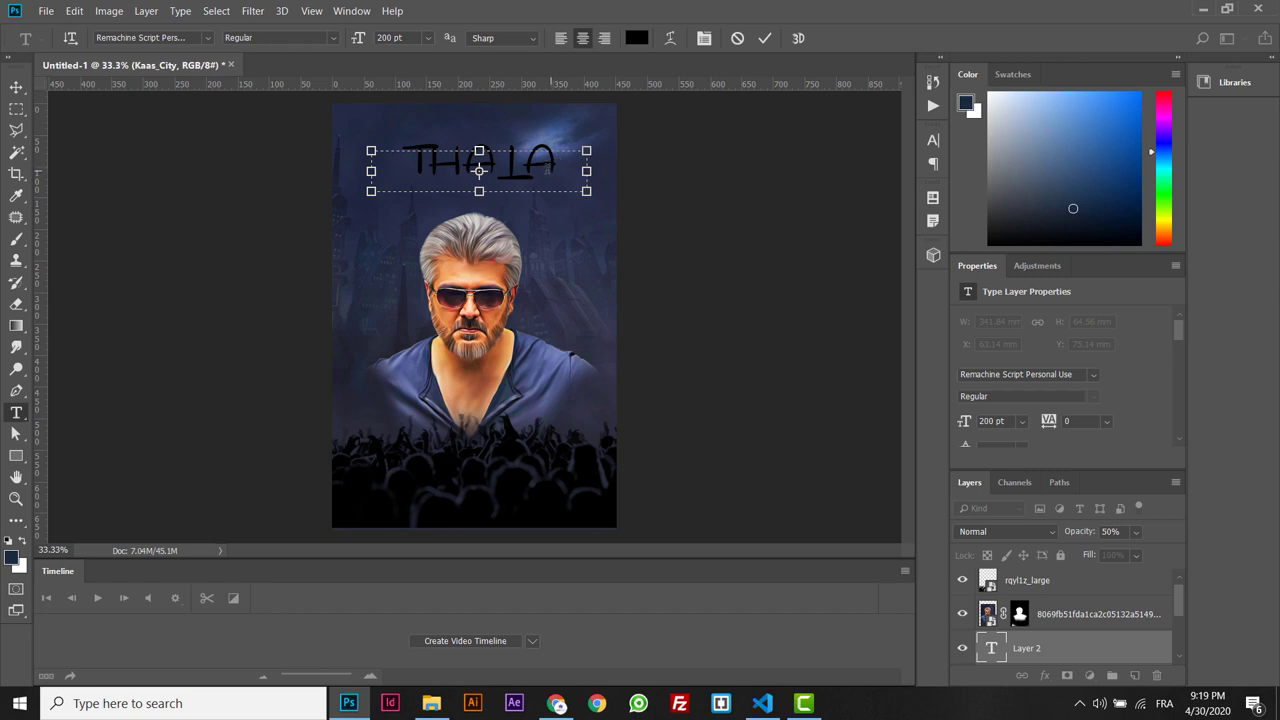
key(ctrl+a)
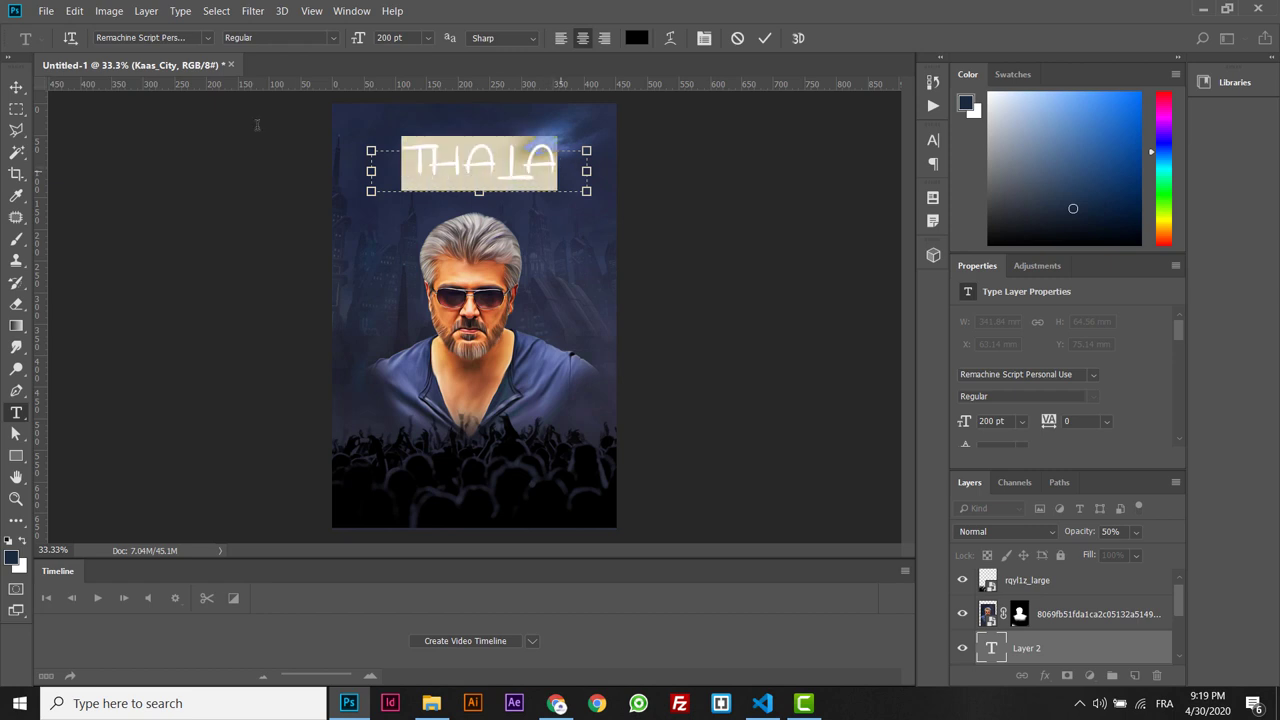
click(16, 88)
drag(488, 160, 486, 175)
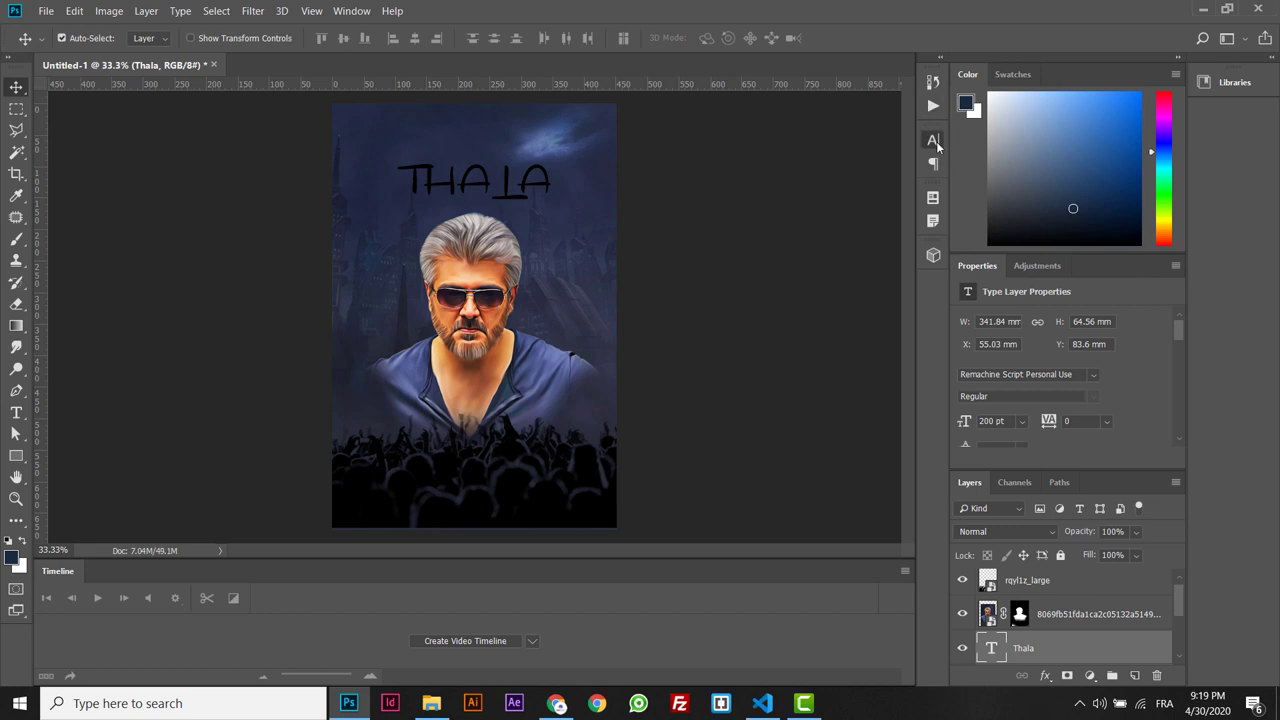
Change THALA's text colour to a soft light grey (d2d2d2).
click(933, 140)
click(881, 240)
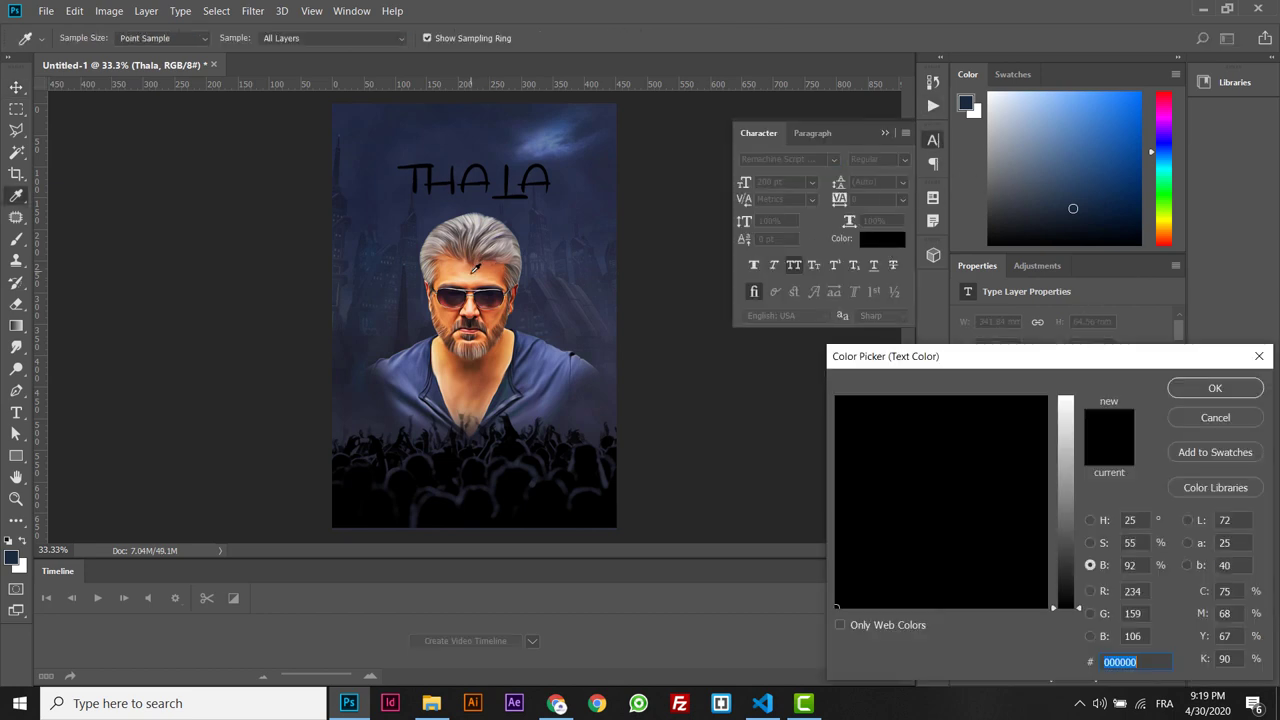
click(490, 282)
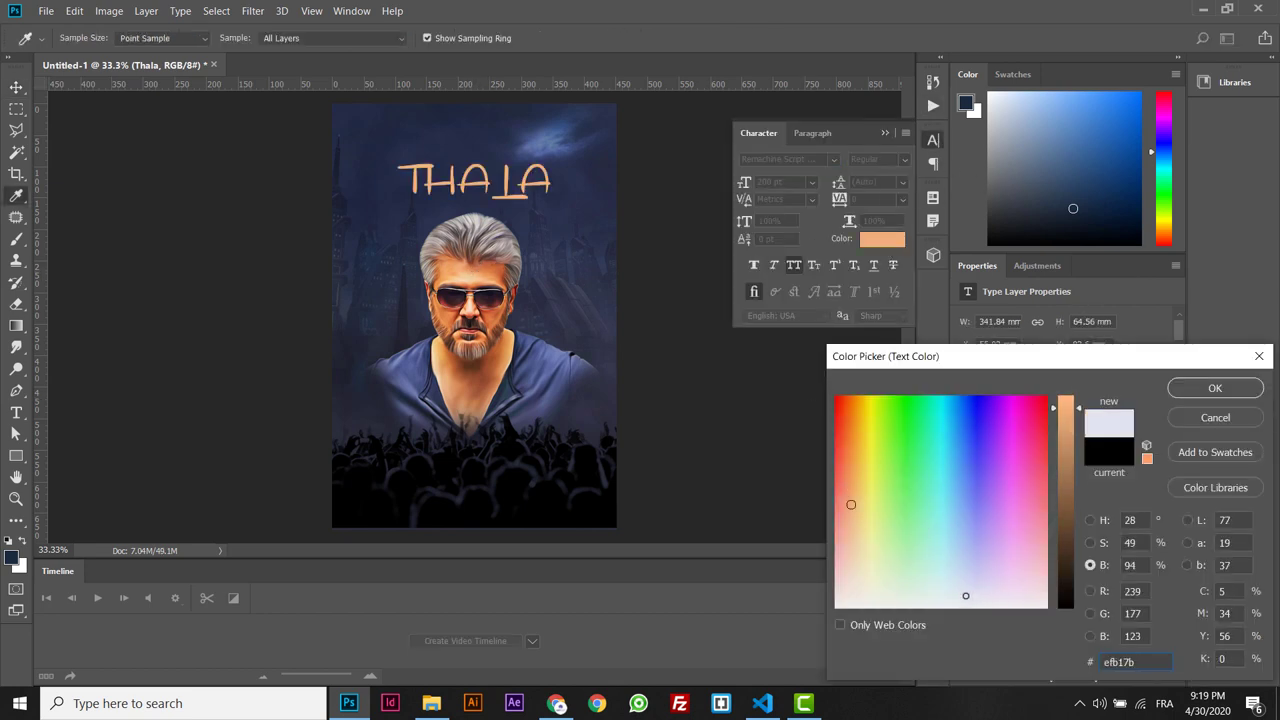
text(efefef)
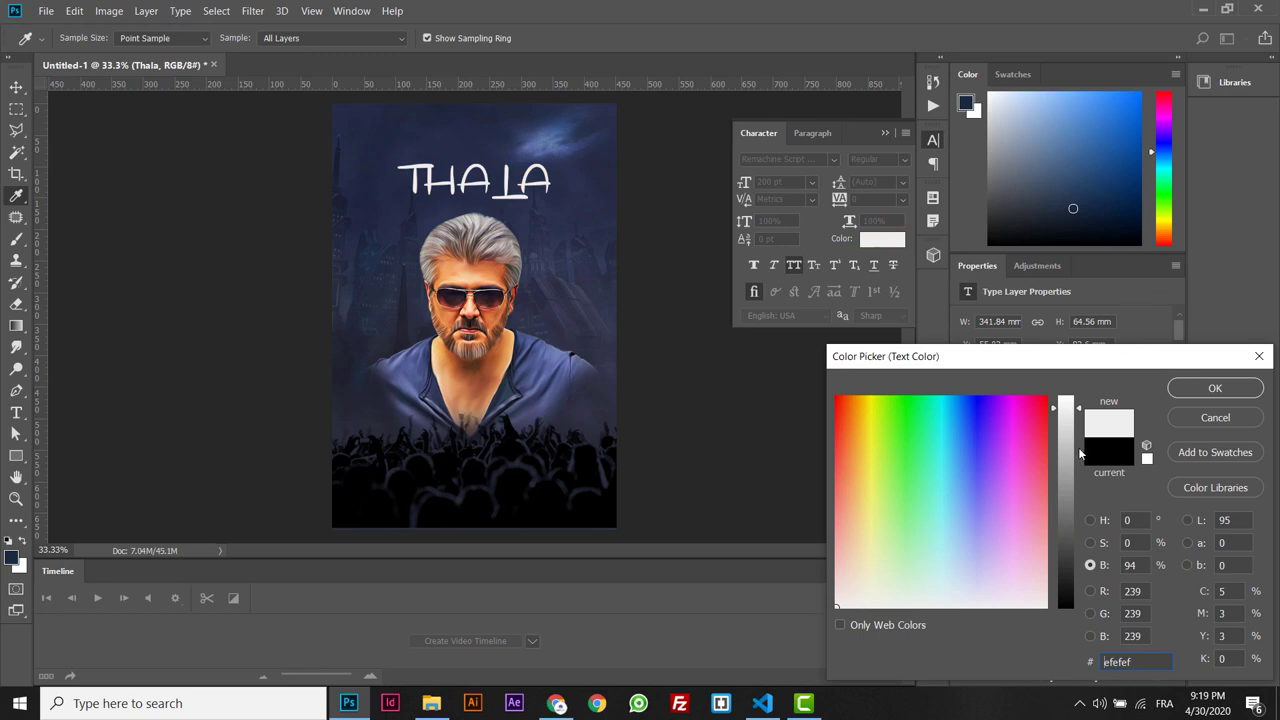
drag(1066, 410, 1066, 432)
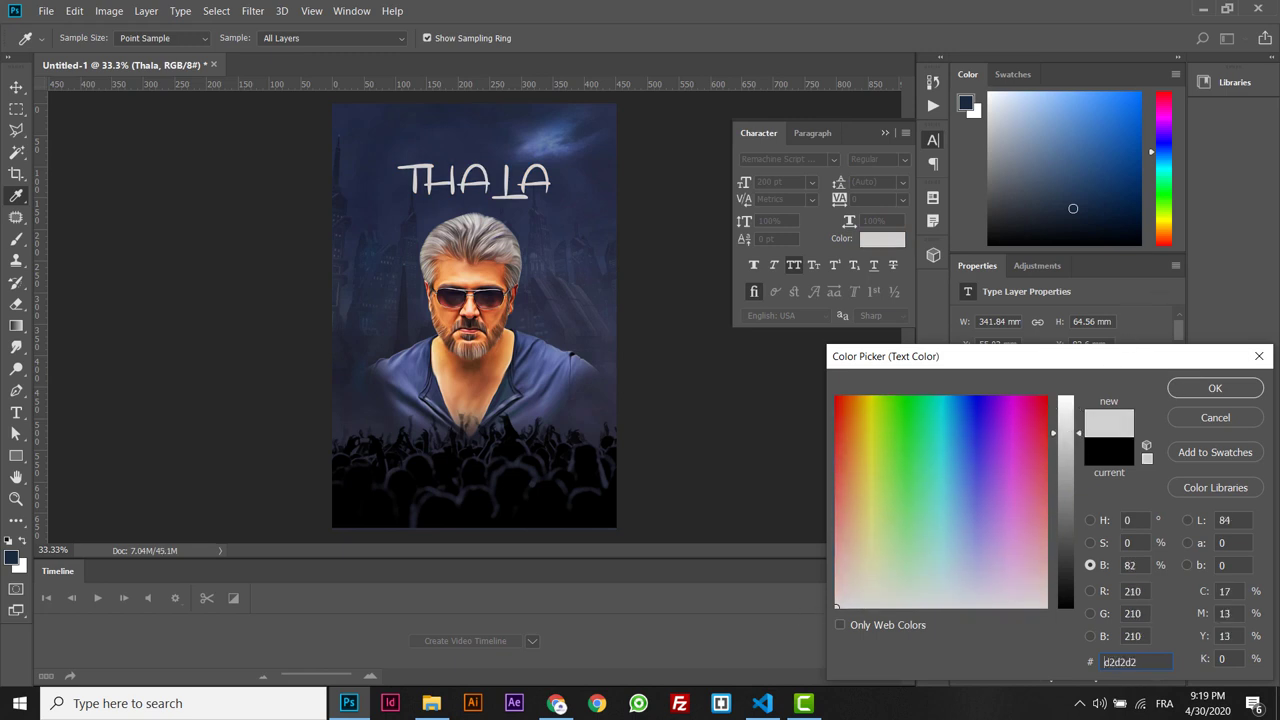
click(1232, 387)
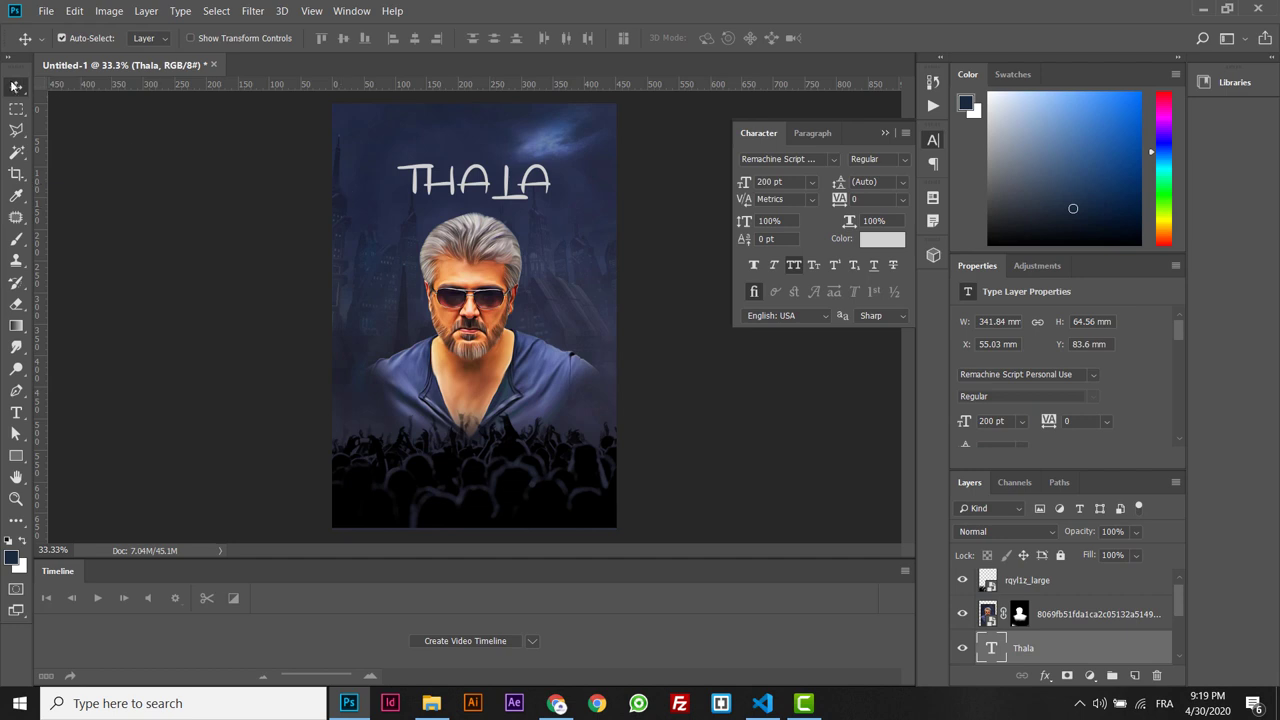
Add a HAPPY BIRTHDAY text line above THALA at 50 pt.
click(16, 412)
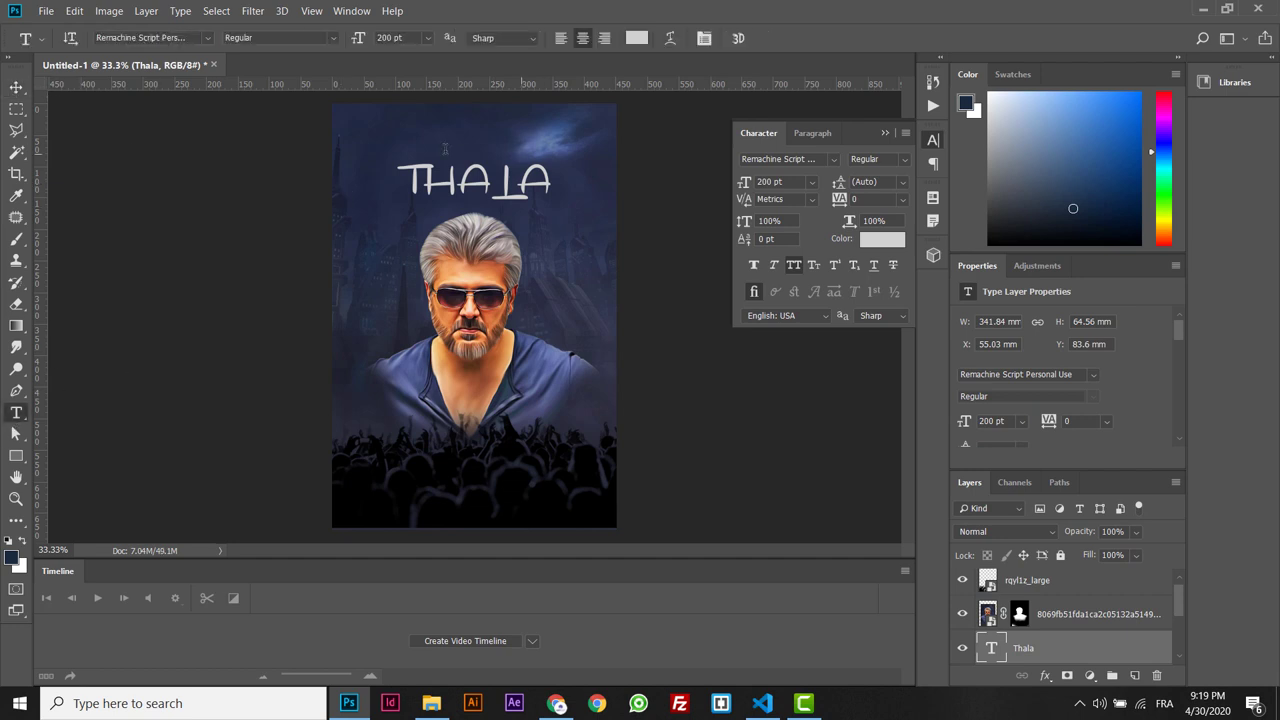
drag(387, 131, 582, 160)
text(HA)
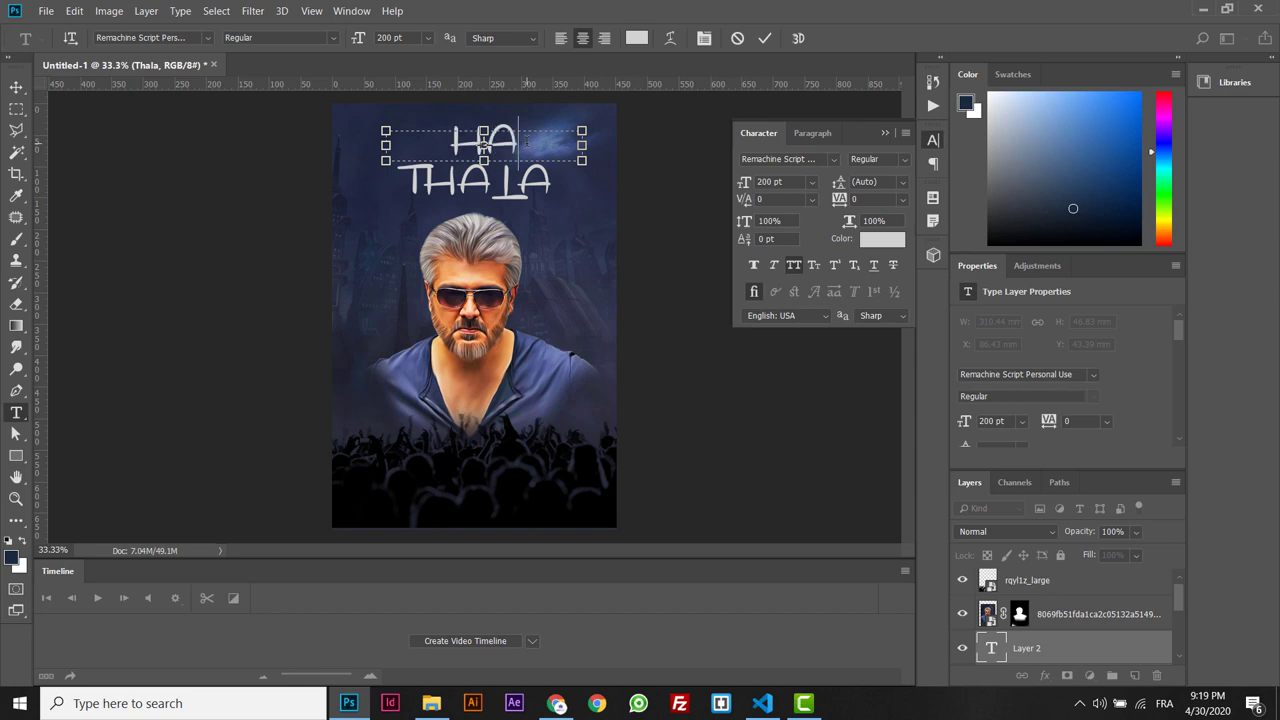
text(PPY)
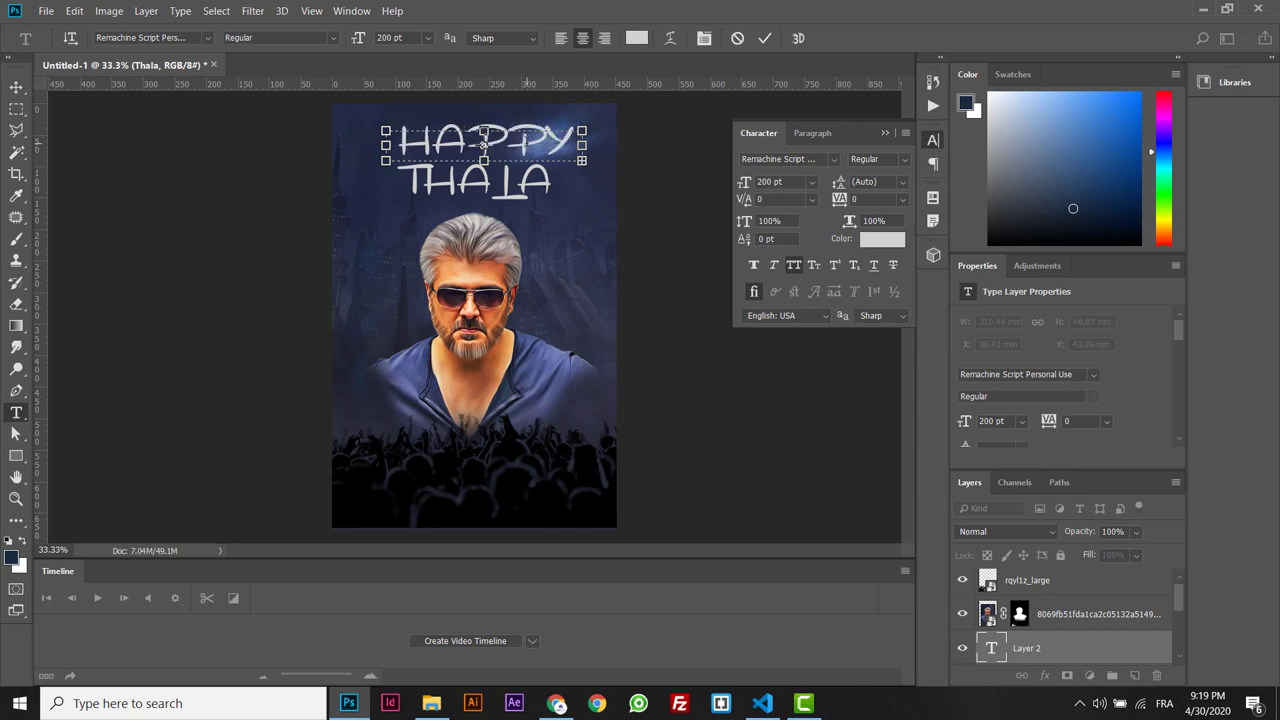
double_click(535, 143)
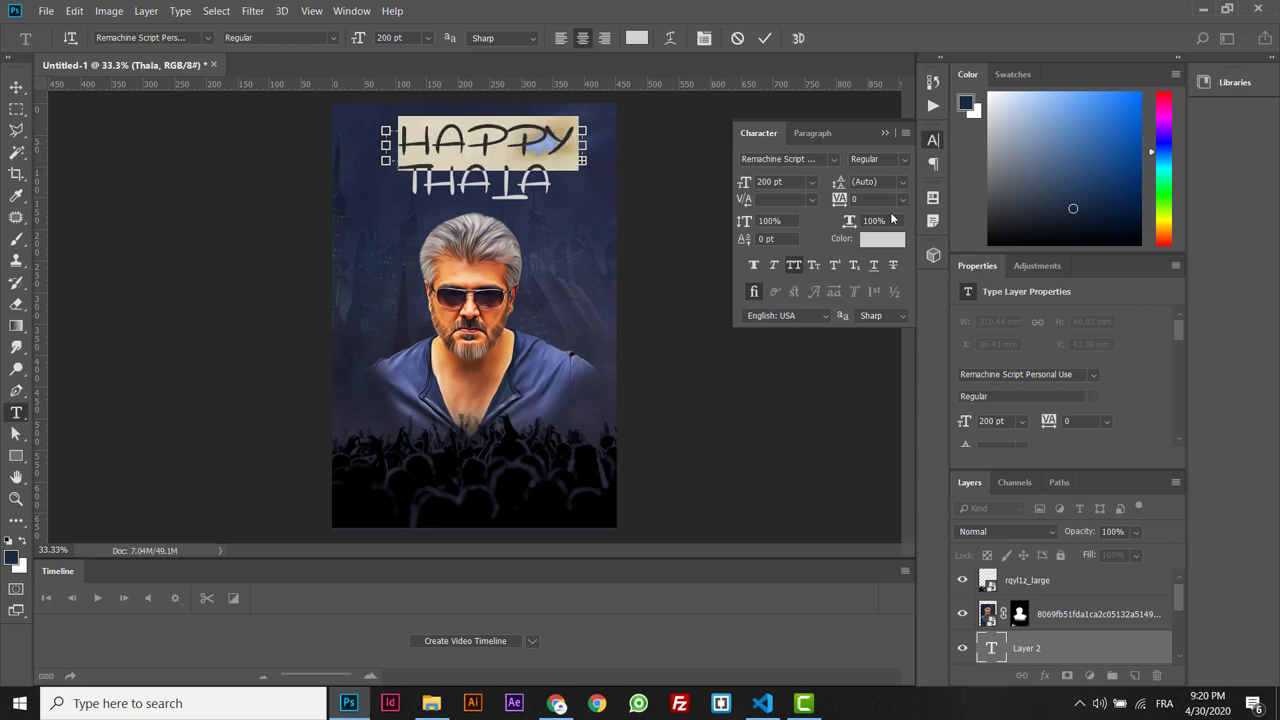
click(803, 182)
text(50)
key(Return)
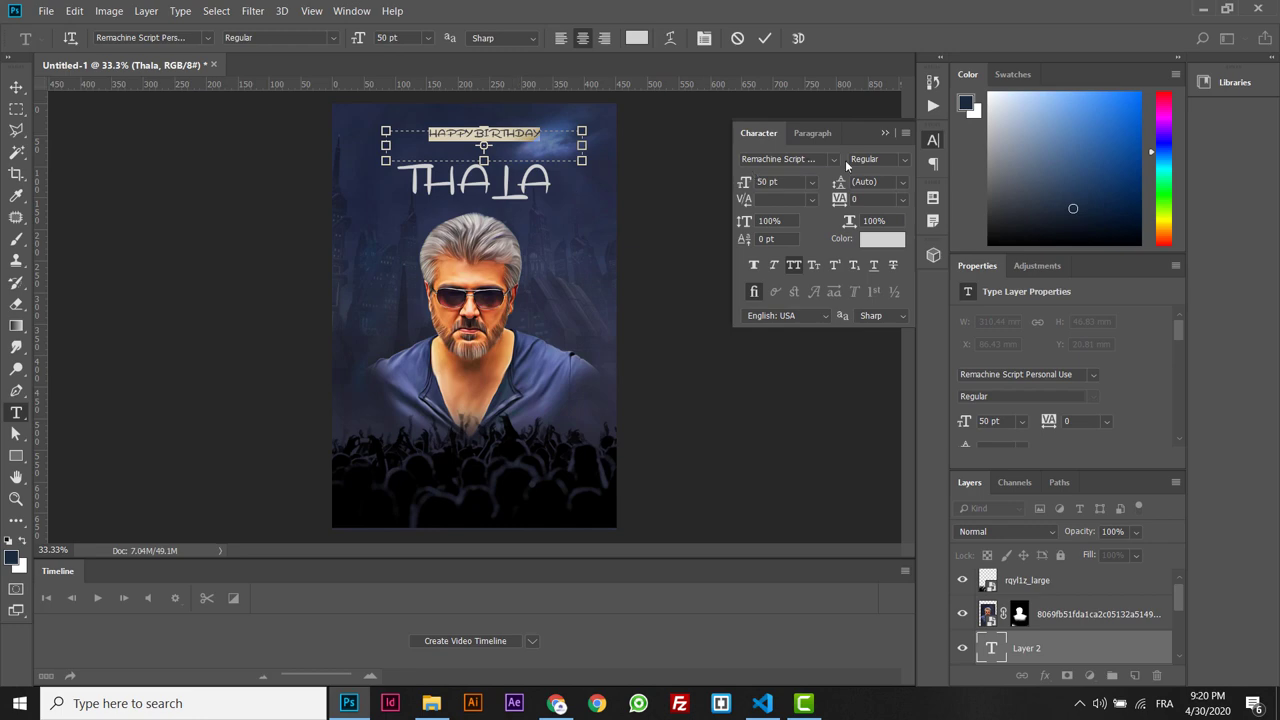
Set HAPPY BIRTHDAY to Abel Regular with 500 tracking and shift it slightly lower-left.
click(820, 158)
text(abe)
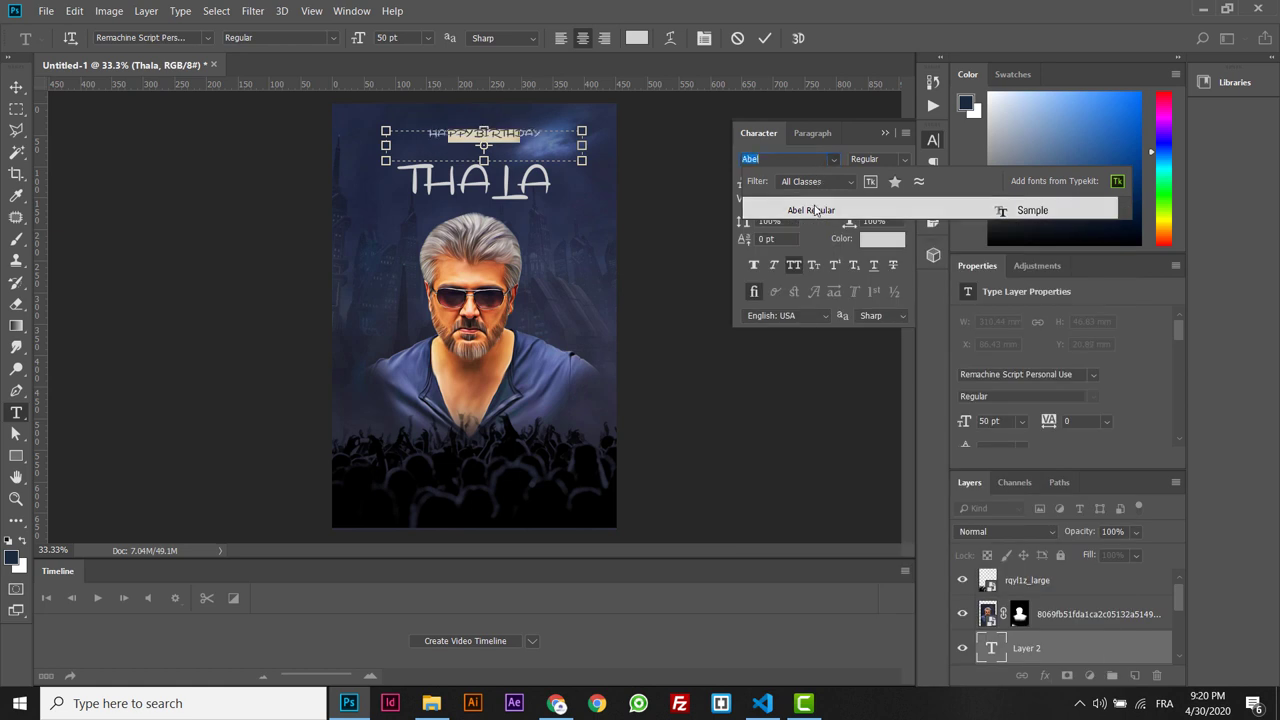
click(813, 205)
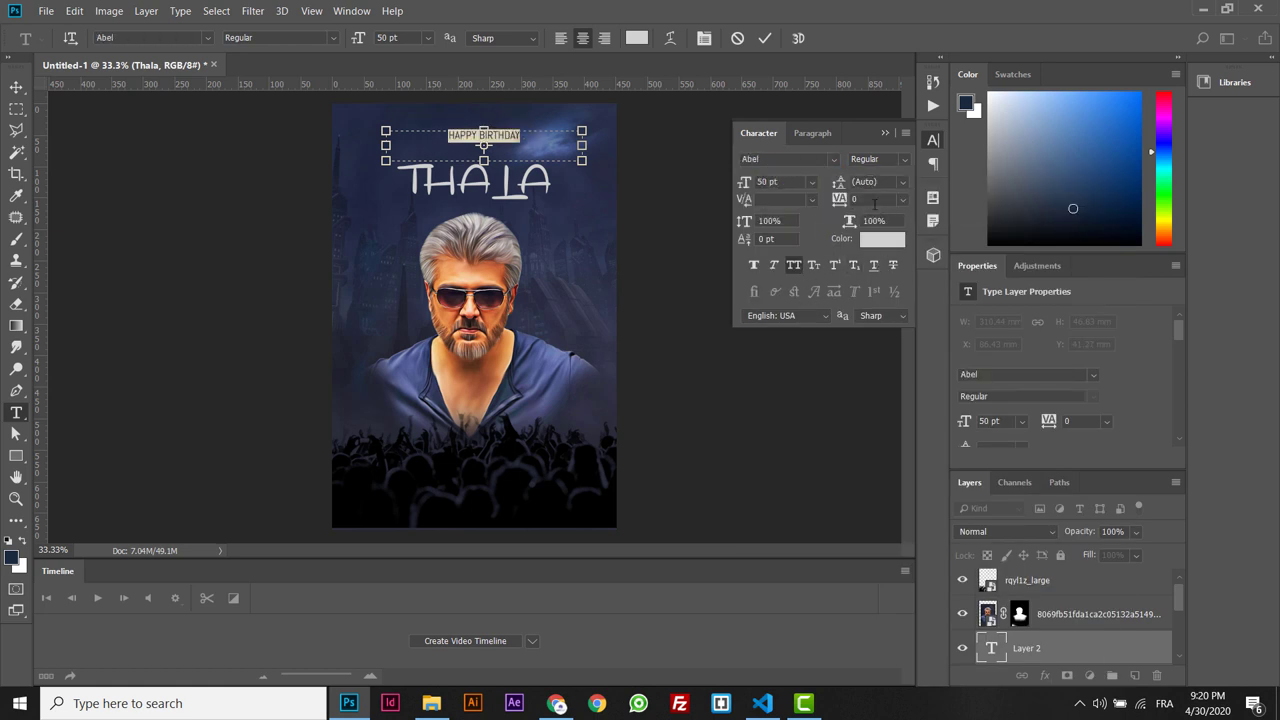
text(500)
key(Return)
click(16, 86)
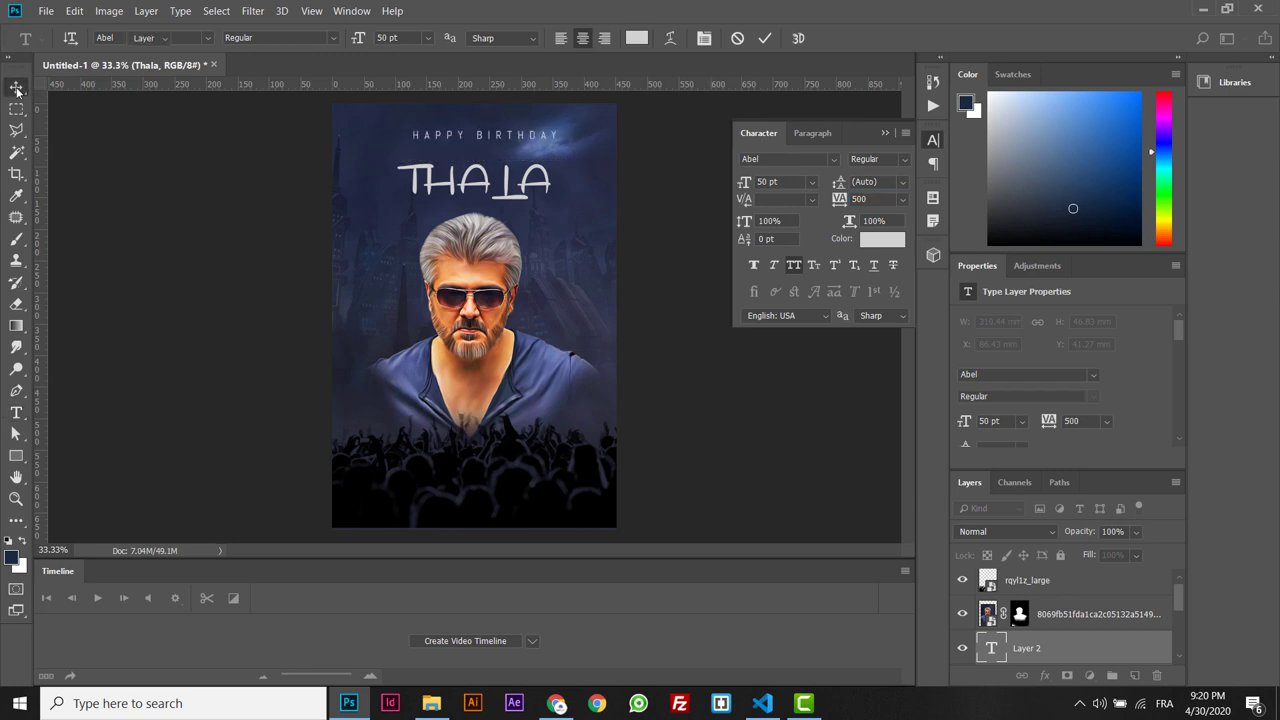
mouse_move(506, 146)
mouse_down()
mouse_move(505, 128)
mouse_move(498, 153)
mouse_up()
click(507, 185)
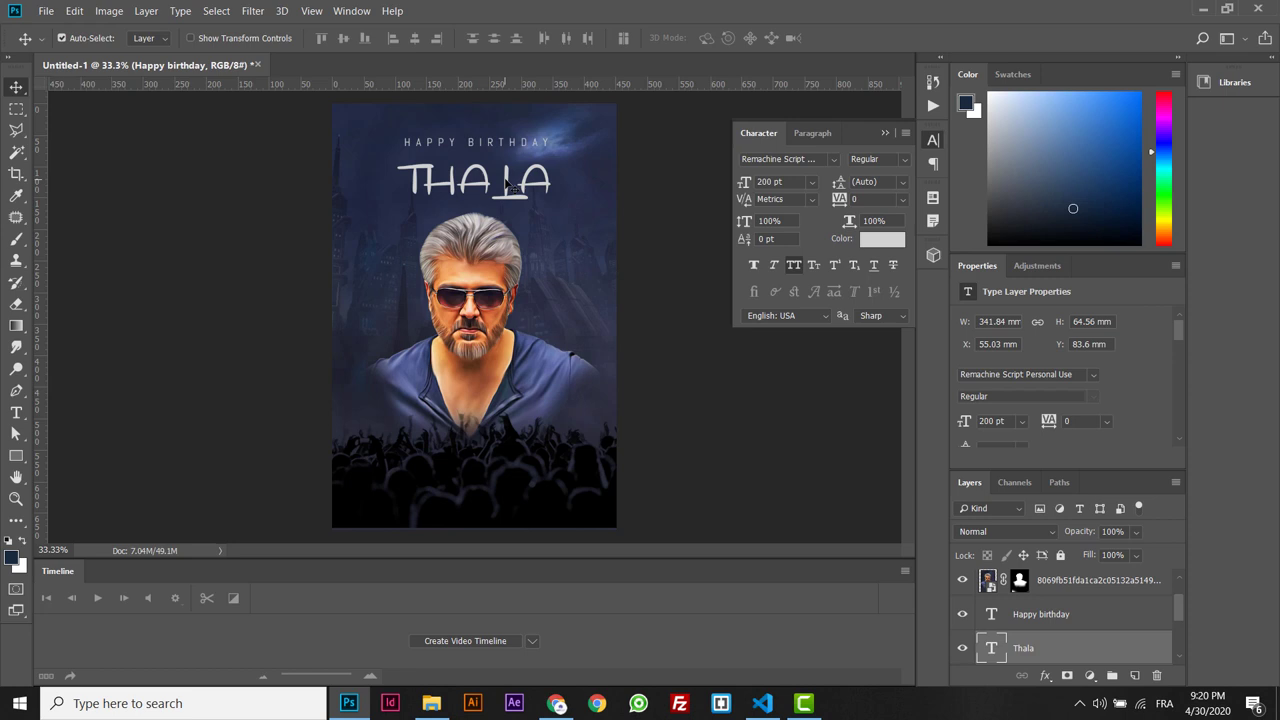
Change THALA's font to Poppins Bold and move it up and left.
click(820, 159)
text(pop)
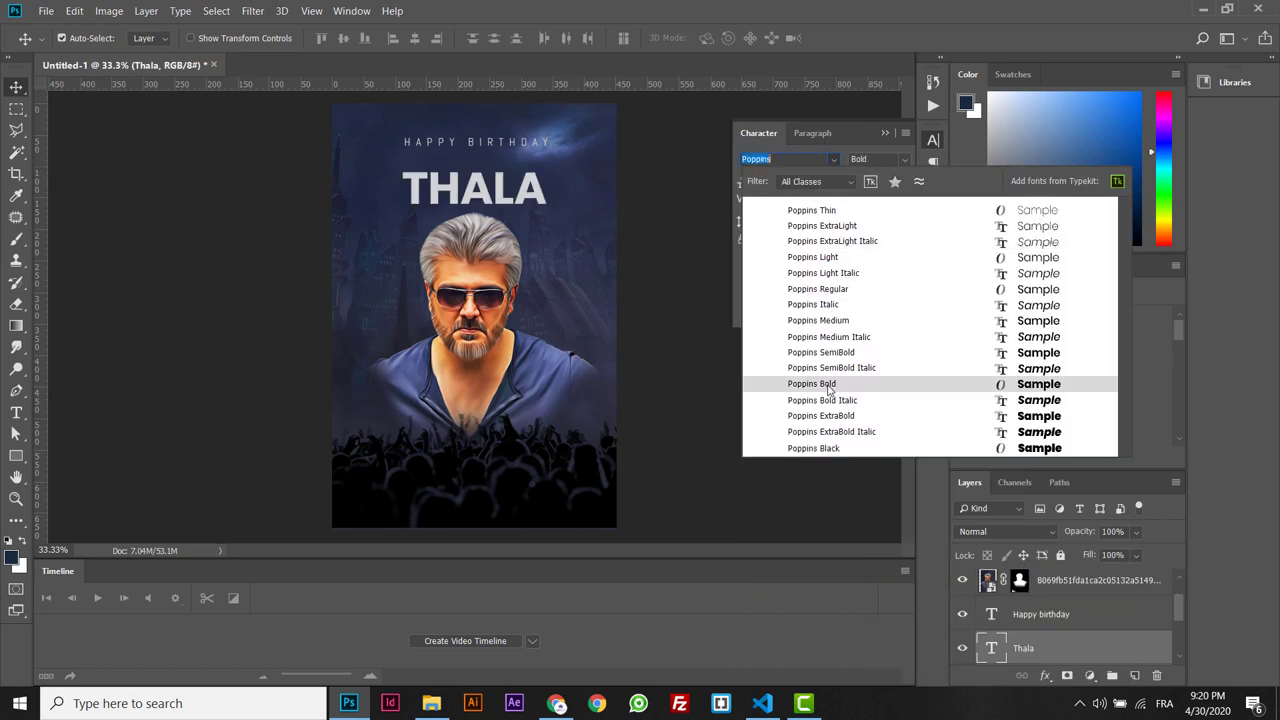
click(826, 384)
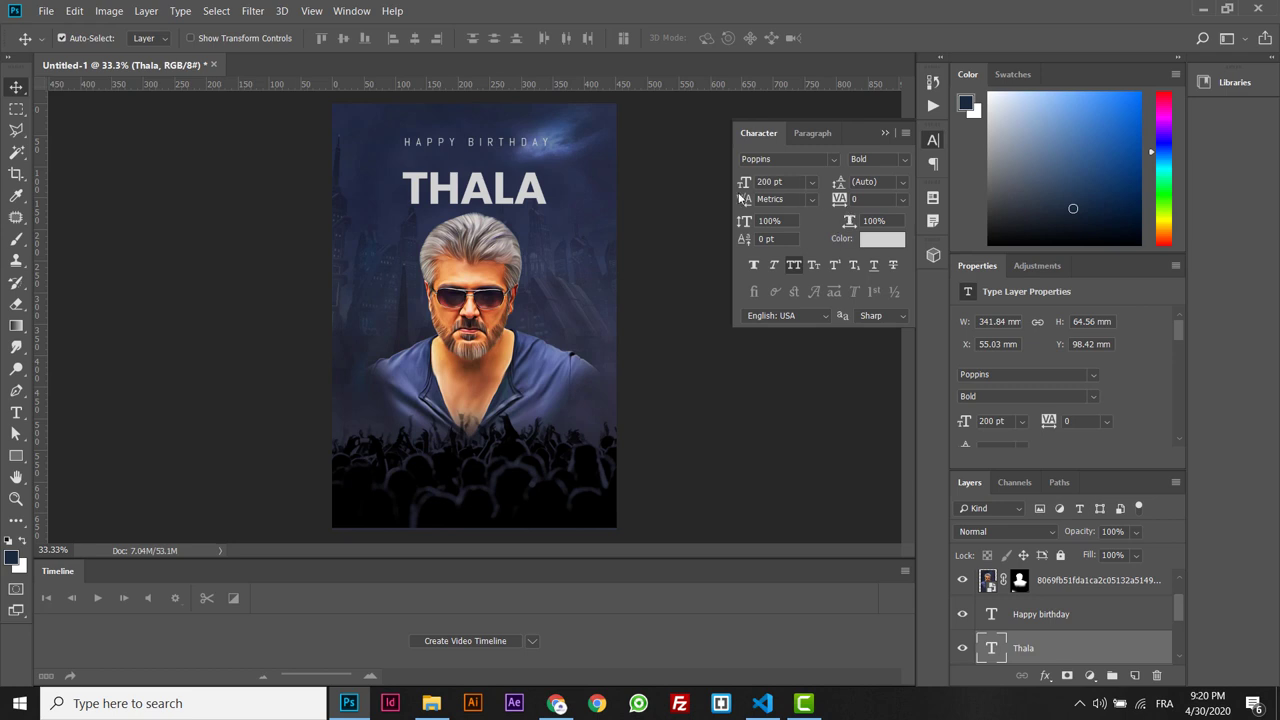
drag(460, 205, 436, 196)
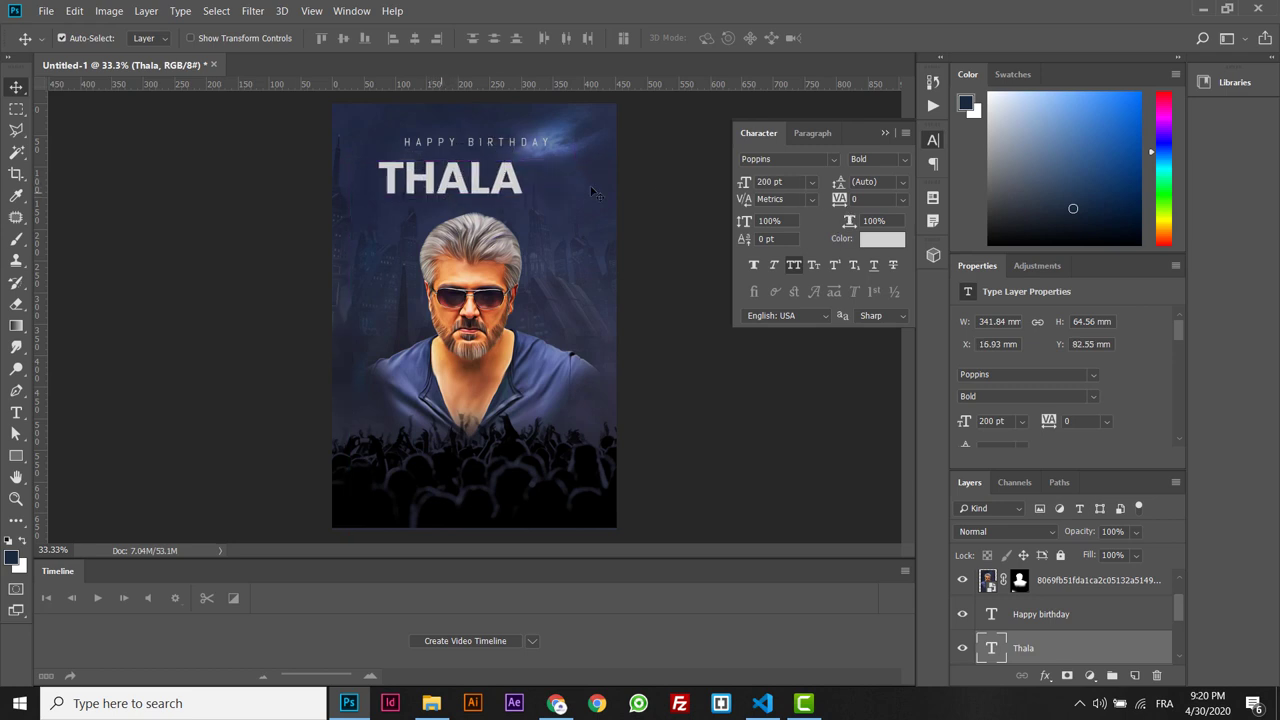
click(795, 184)
text(350)
key(Return)
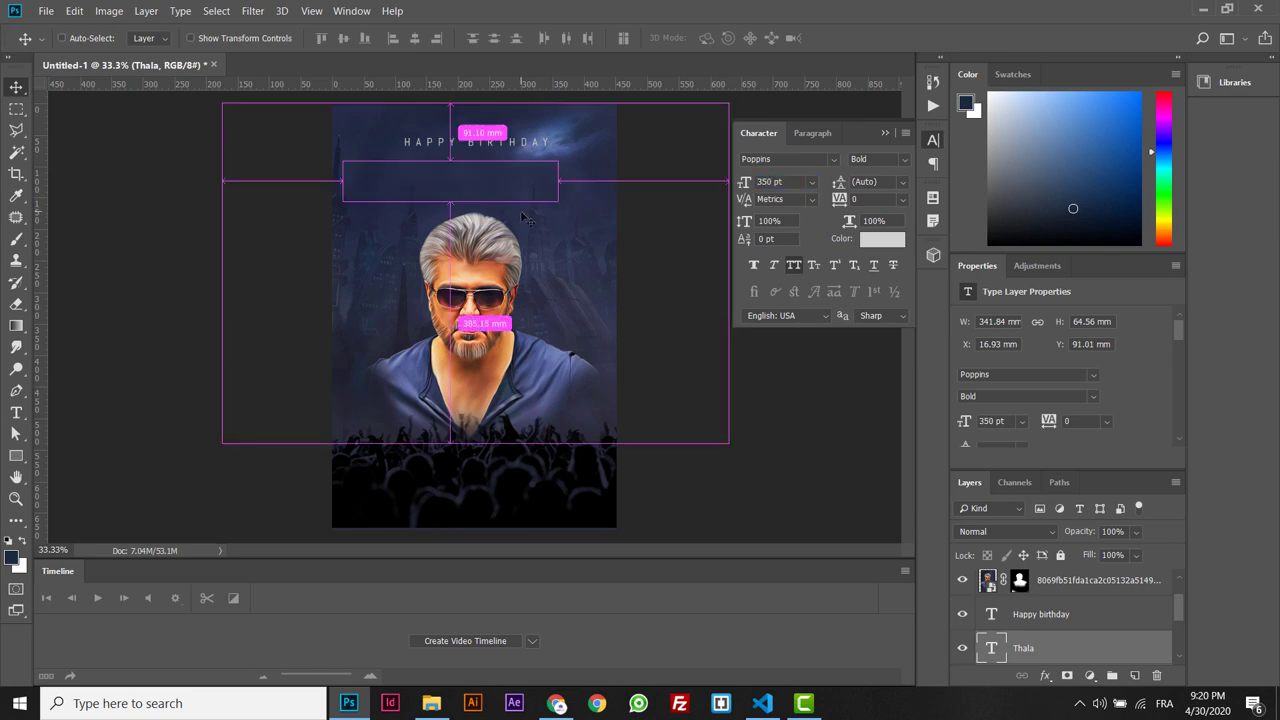
key(ctrl+z)
Scale THALA up and position it just under the HAPPY BIRTHDAY line.
key(ctrl+t)
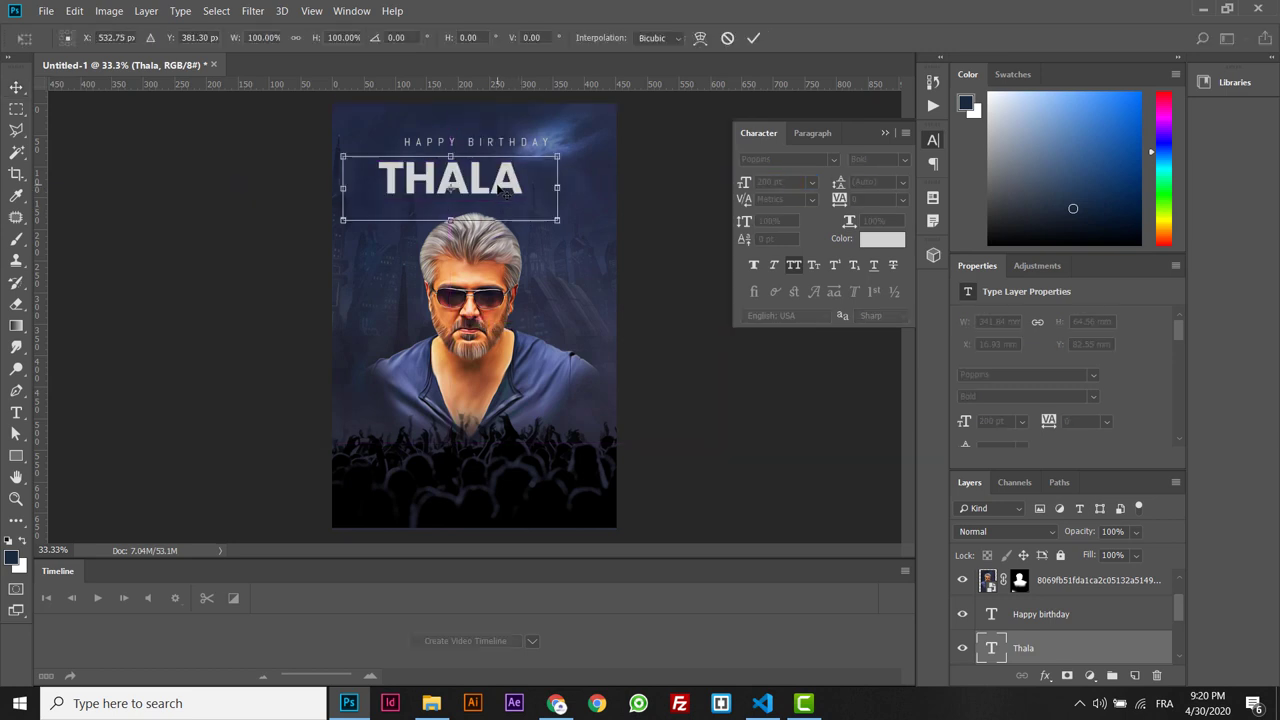
drag(558, 224, 612, 248)
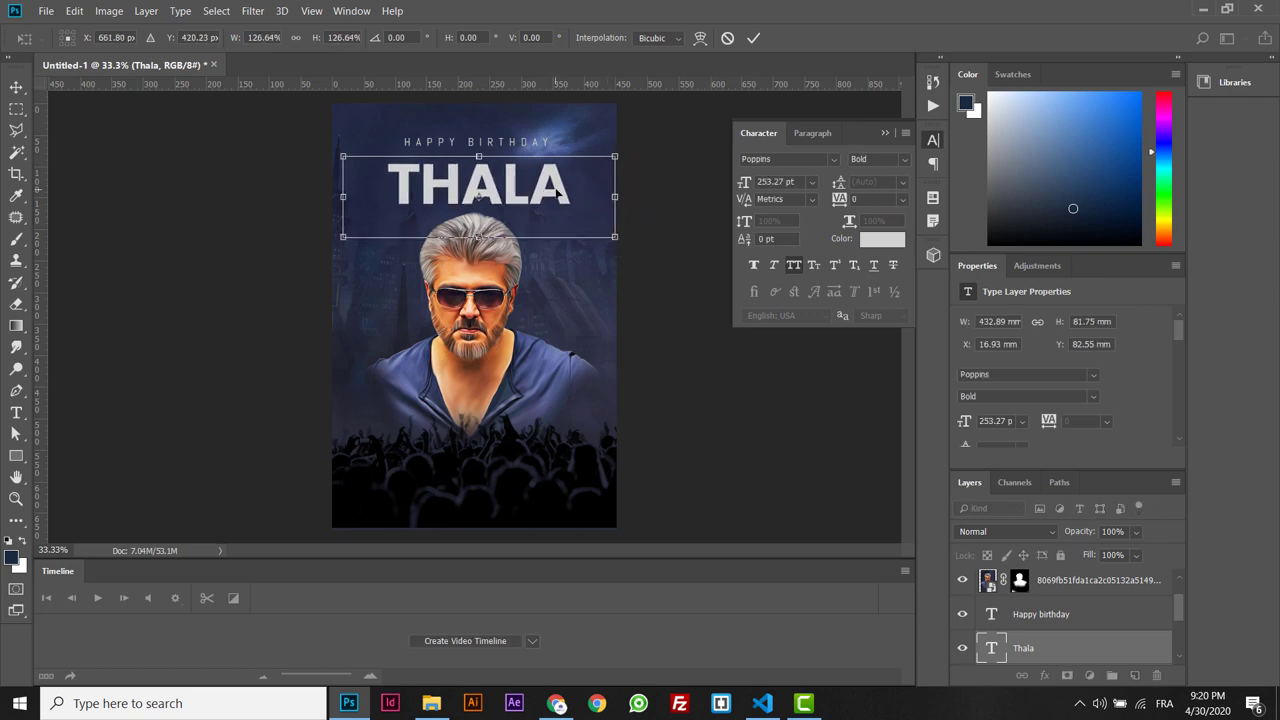
key(Return)
drag(544, 194, 539, 184)
key(shift+Left)
key(shift+Up)
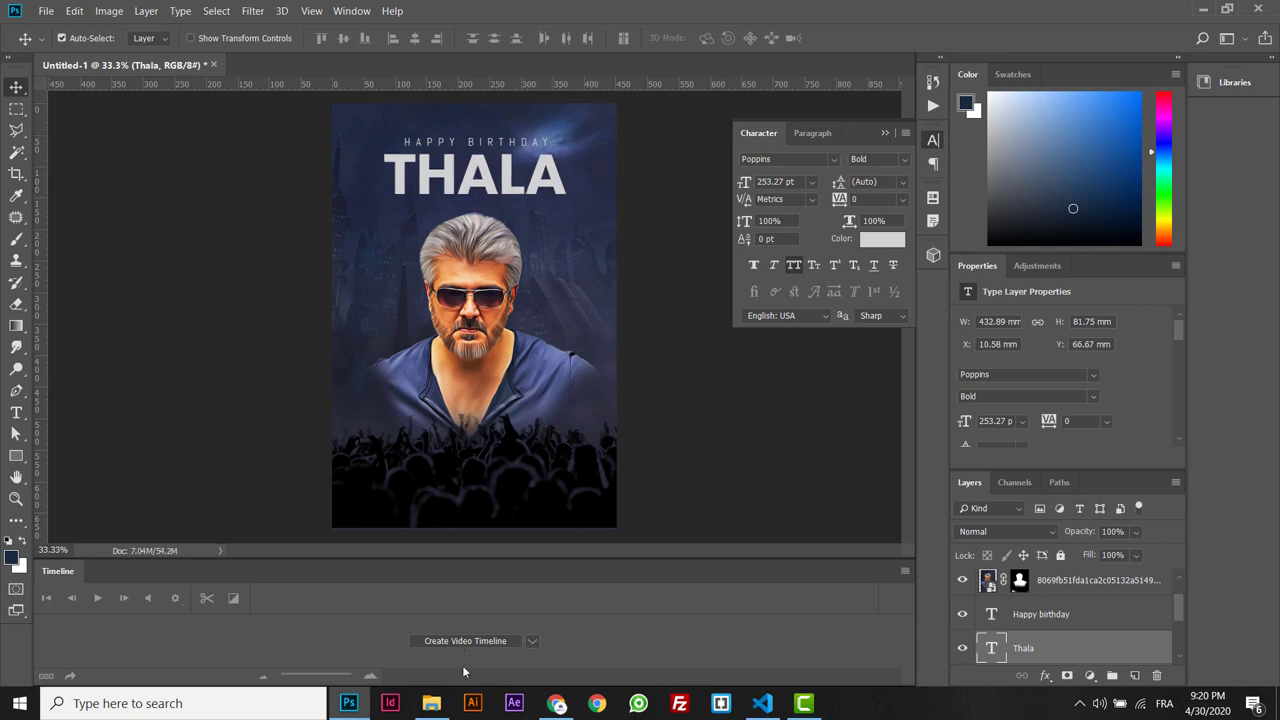
click(431, 703)
Place png-thunder-download-1600.png across the poster's top and start setting its opacity.
drag(670, 290, 78, 368)
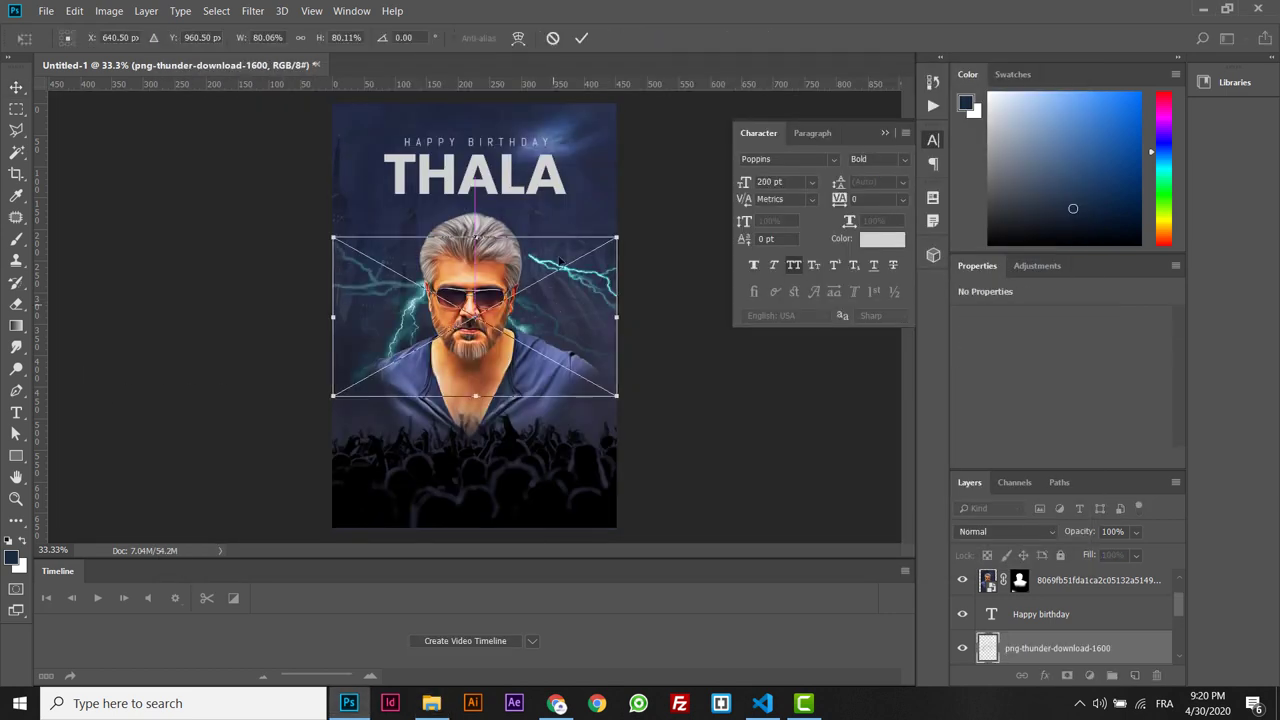
drag(549, 285, 568, 141)
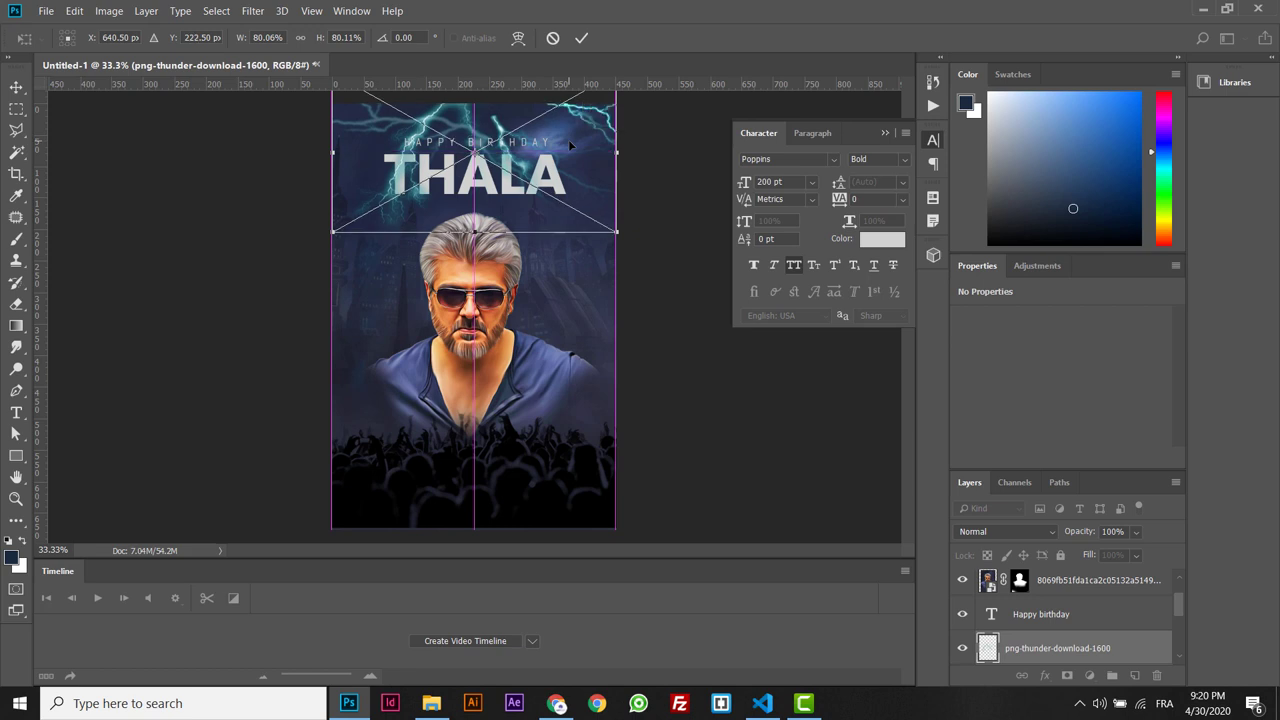
key(Return)
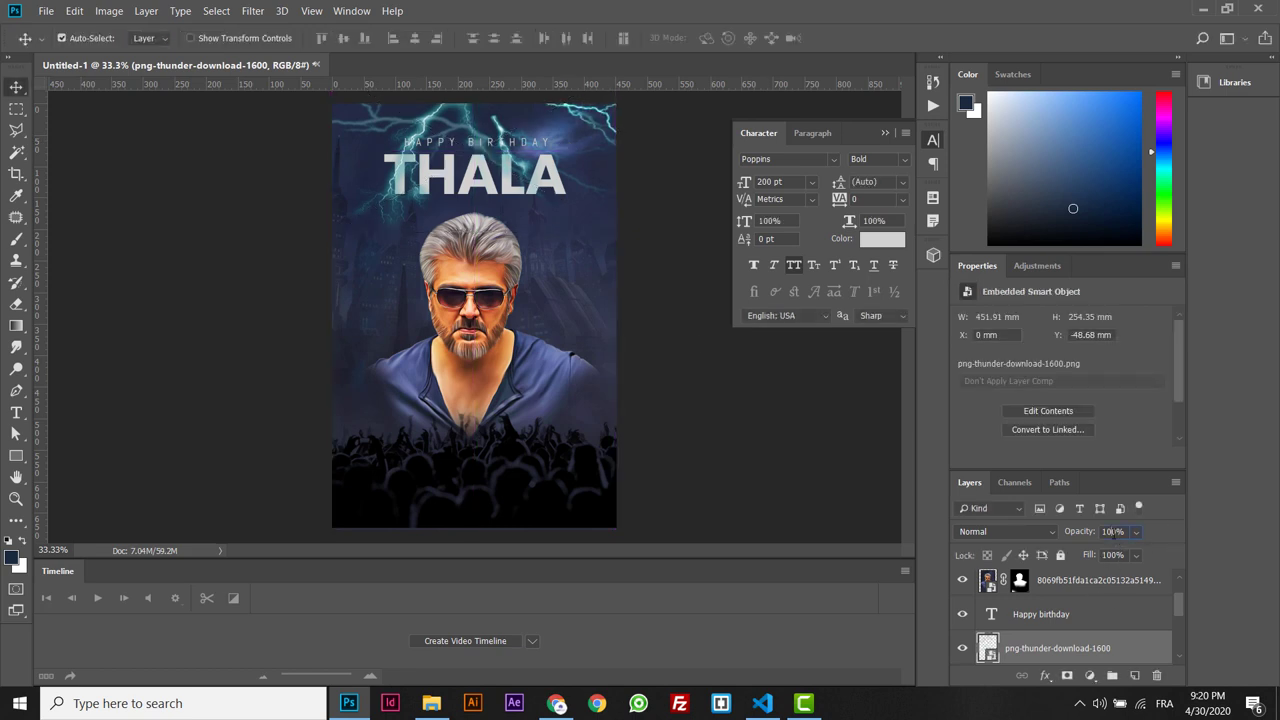
click(1115, 533)
Set the lightning layer to 25% opacity and drag it beneath the THALA layer.
text(25)
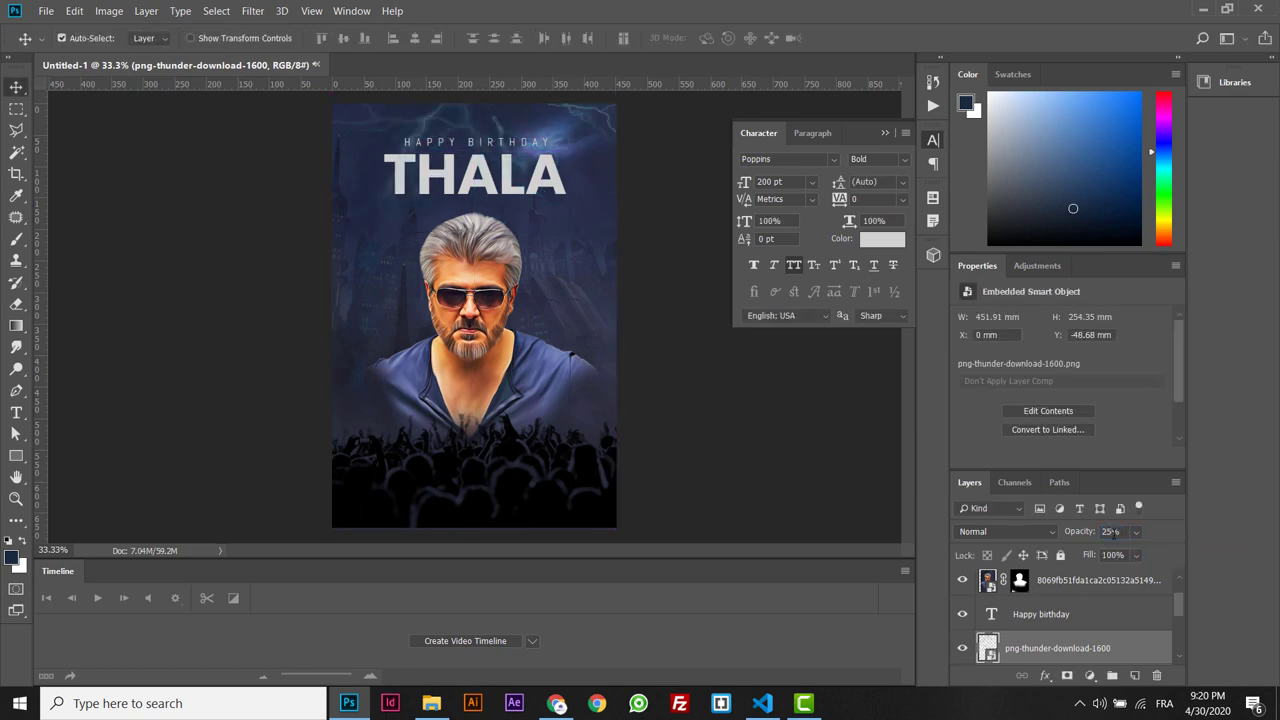
scroll(1180, 608, down, 2)
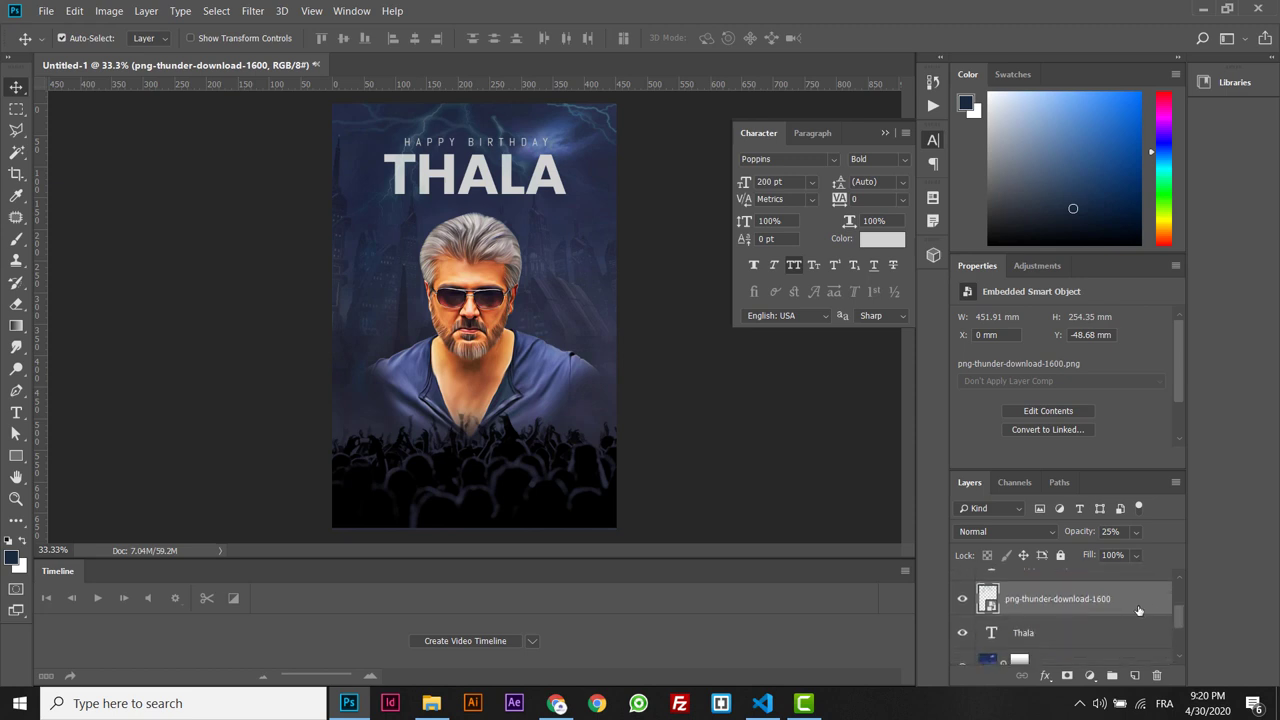
drag(1135, 606, 1180, 627)
Select Kaas_City and briefly hide then re-show the rqyl1z_large crowd layer.
click(1128, 614)
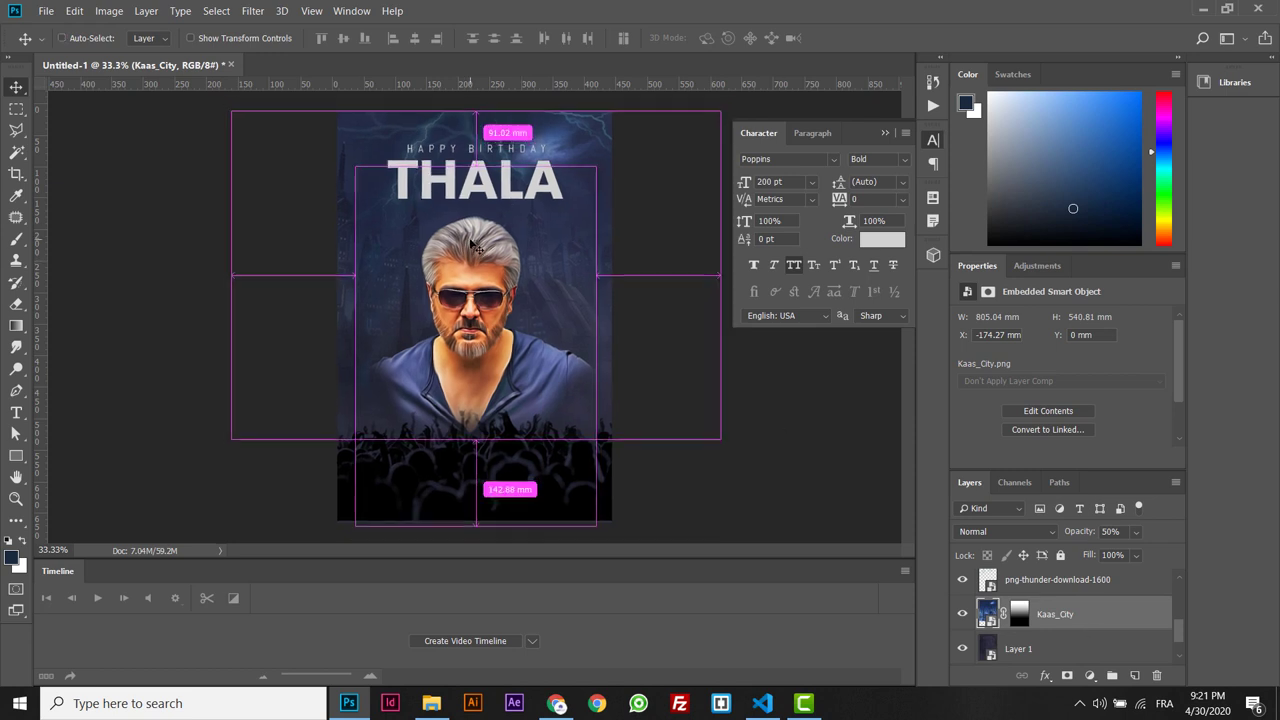
scroll(473, 245, down, 1)
scroll(1181, 600, up, 3)
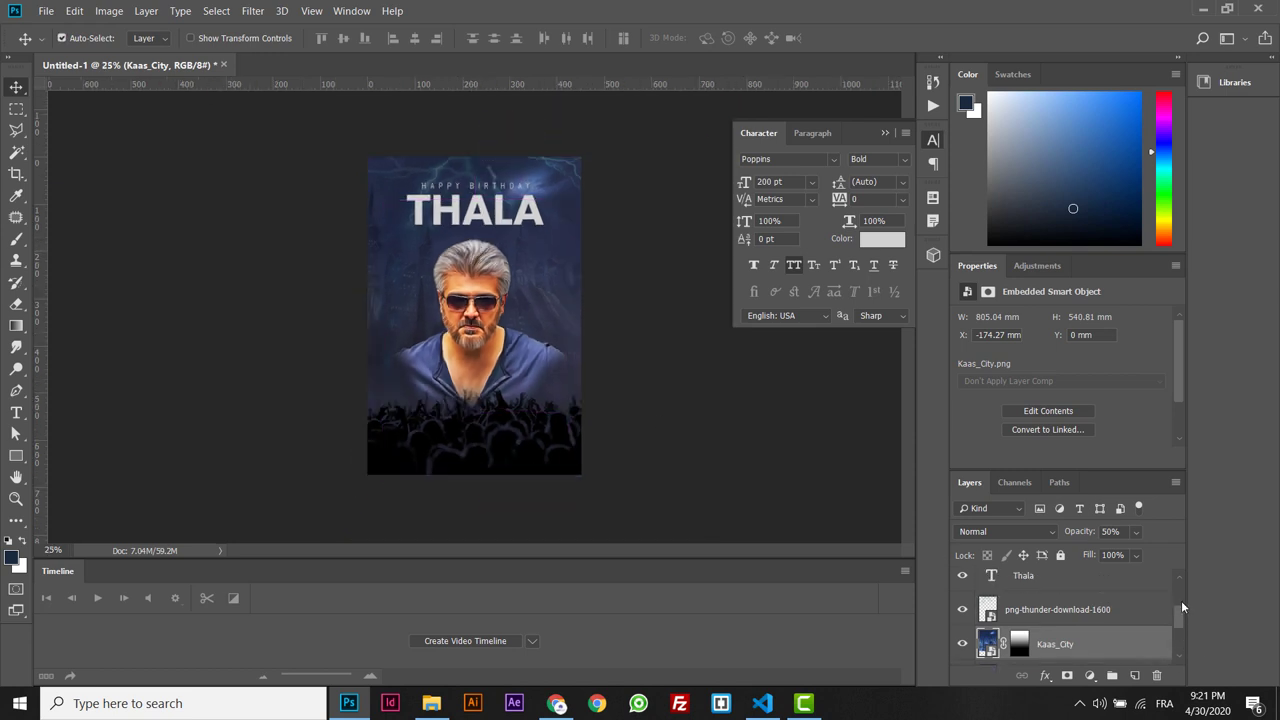
click(962, 587)
click(963, 588)
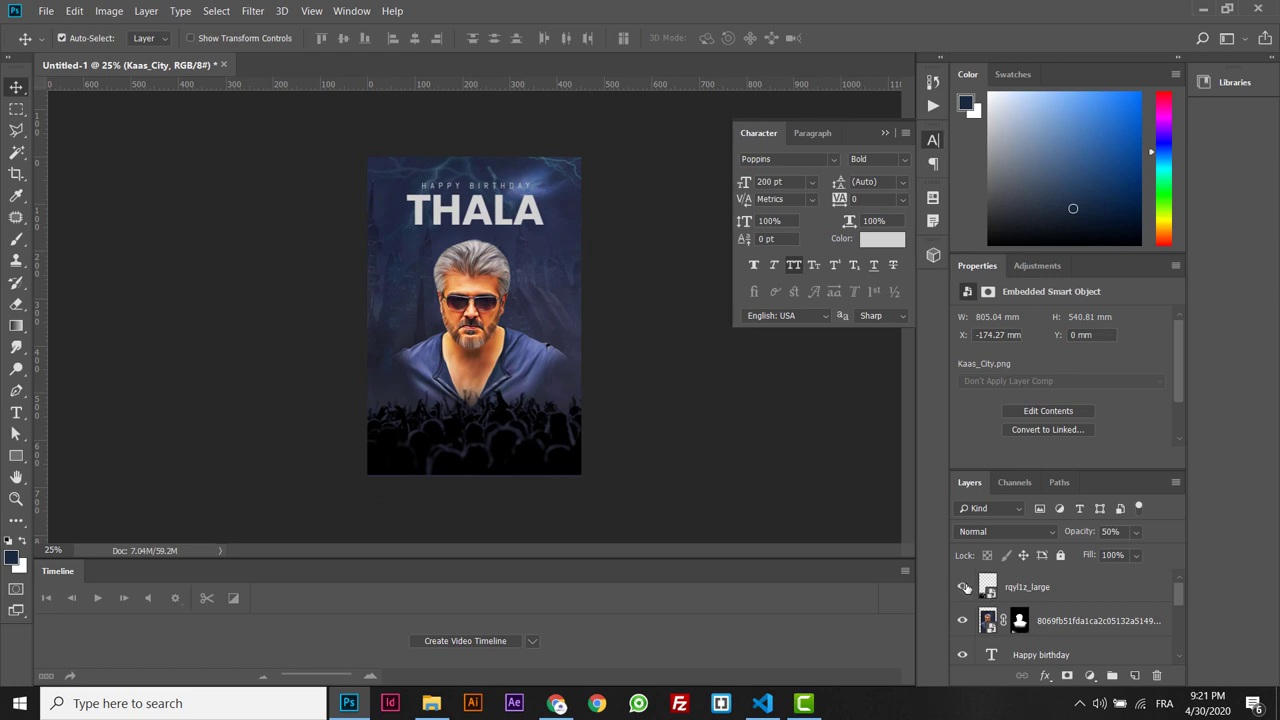
scroll(1182, 595, down, 1)
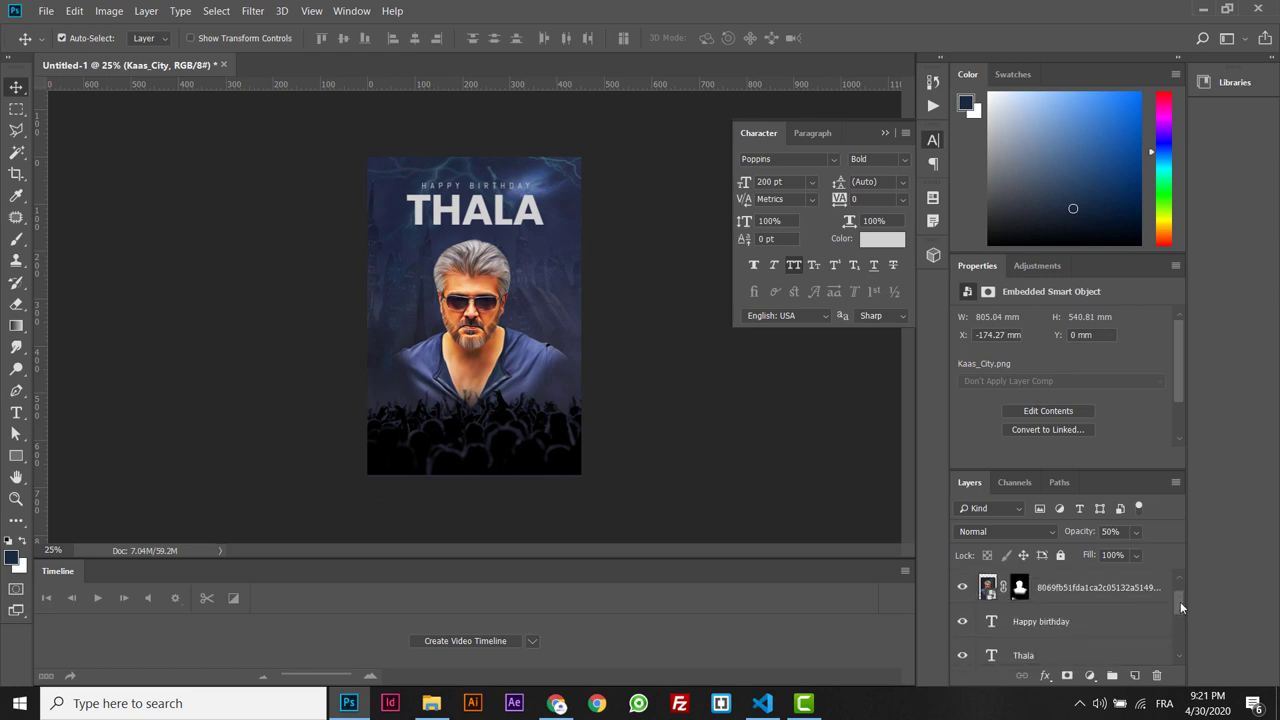
Convert the masked 8069fb… portrait layer into a smart object from its context menu.
click(1107, 607)
click(1107, 600)
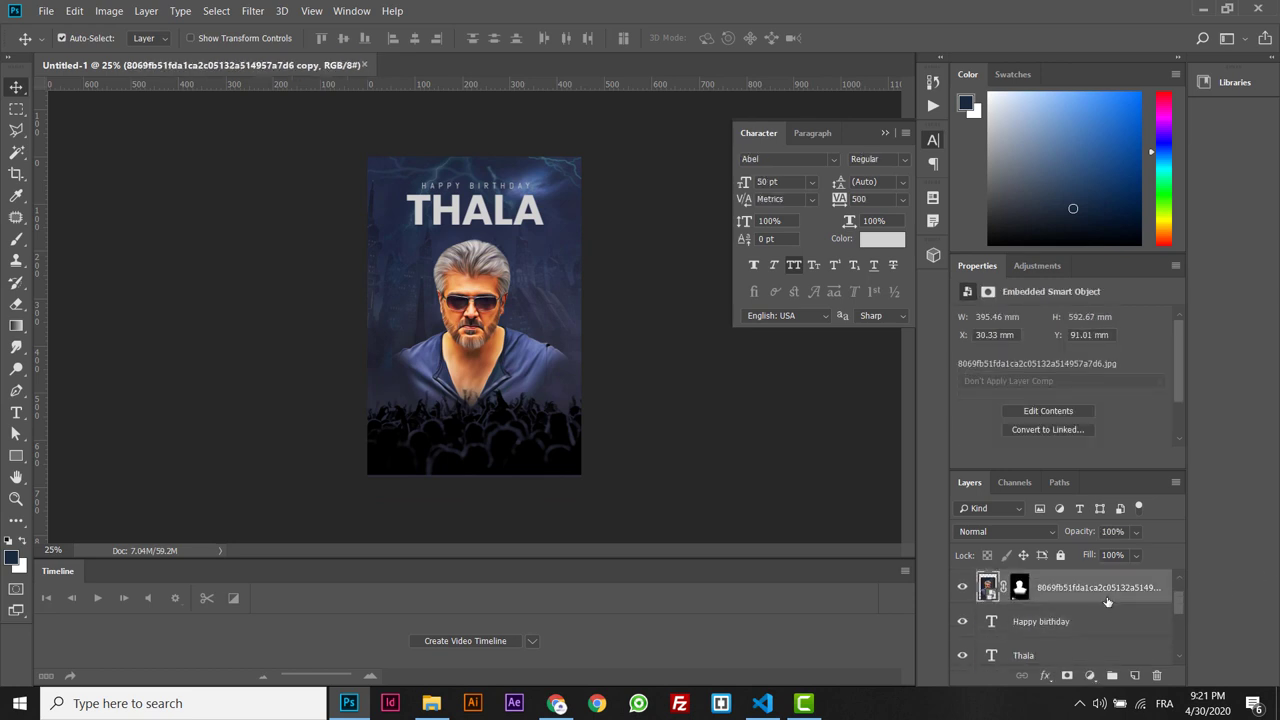
right_click(1107, 600)
click(914, 154)
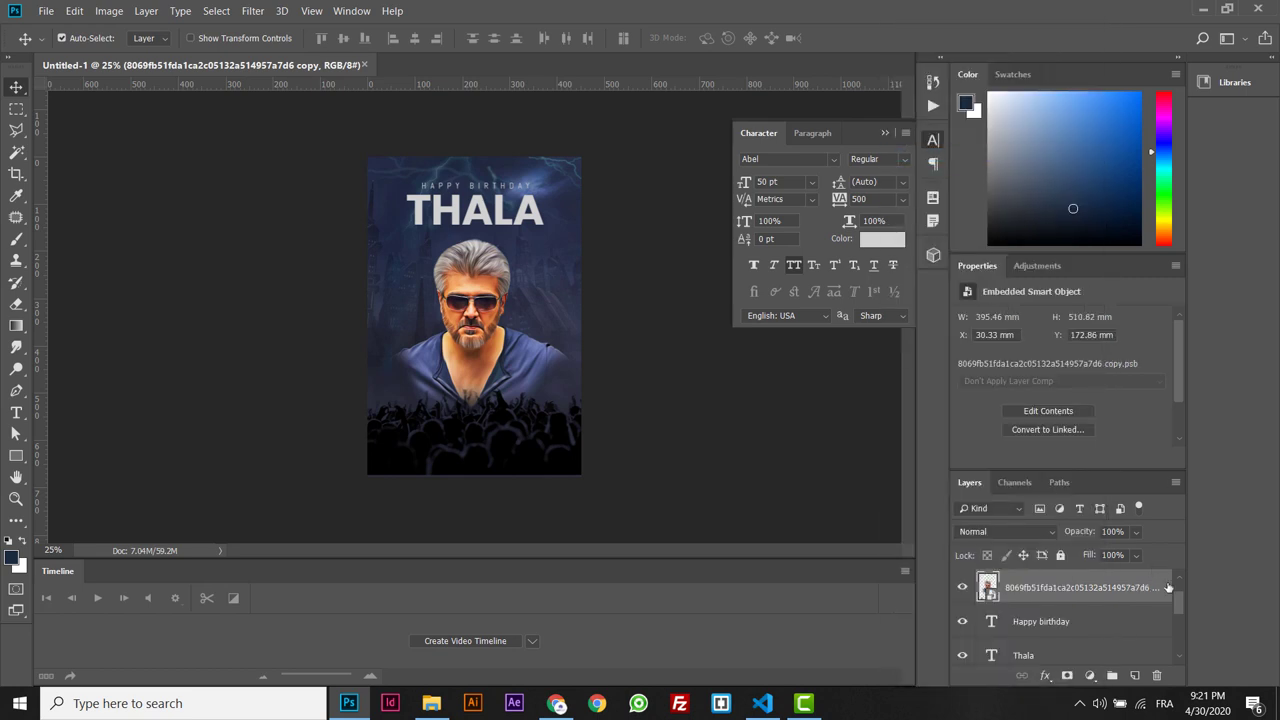
drag(1179, 600, 1185, 648)
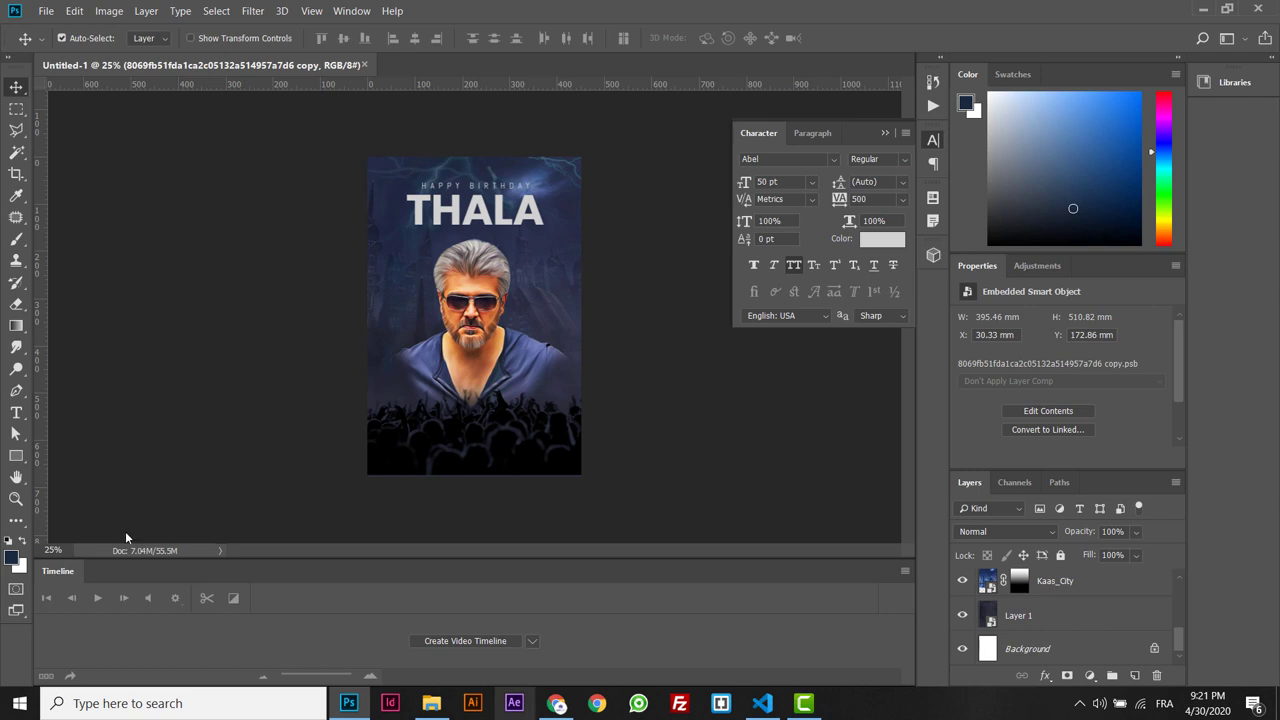
click(350, 11)
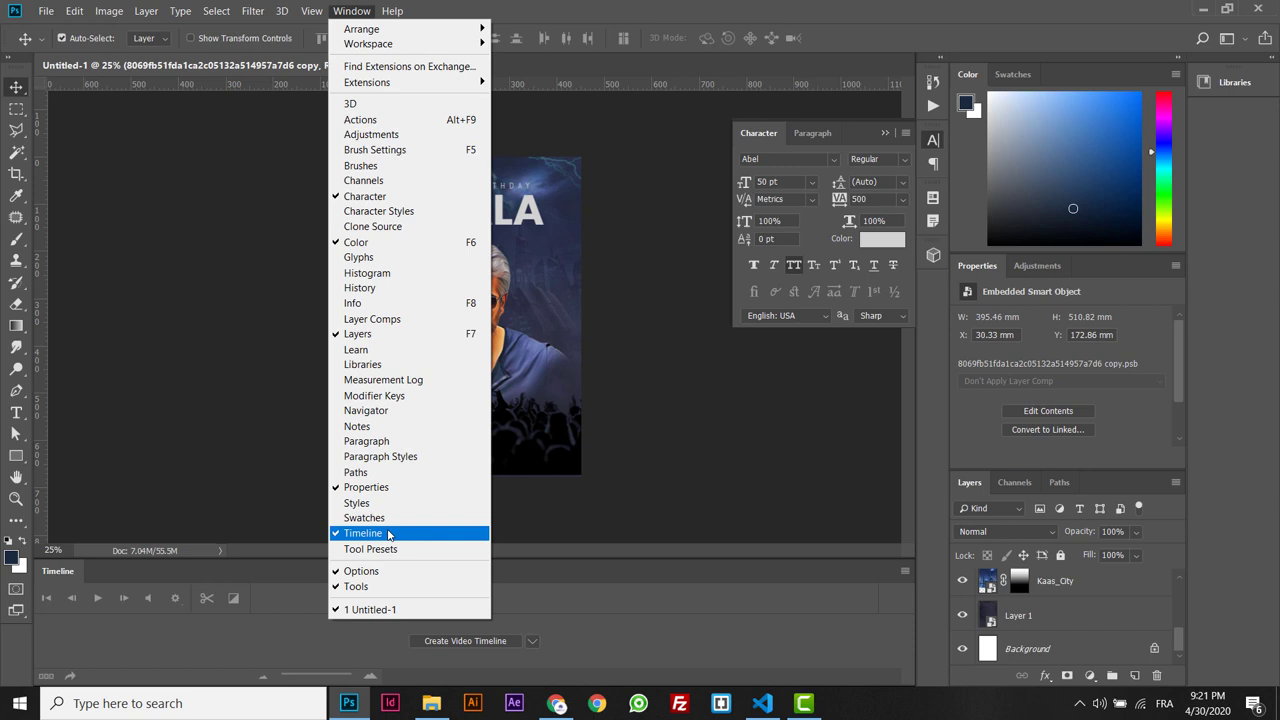
Create a video timeline, enlarge the Timeline panel and collapse the Character panel.
click(247, 643)
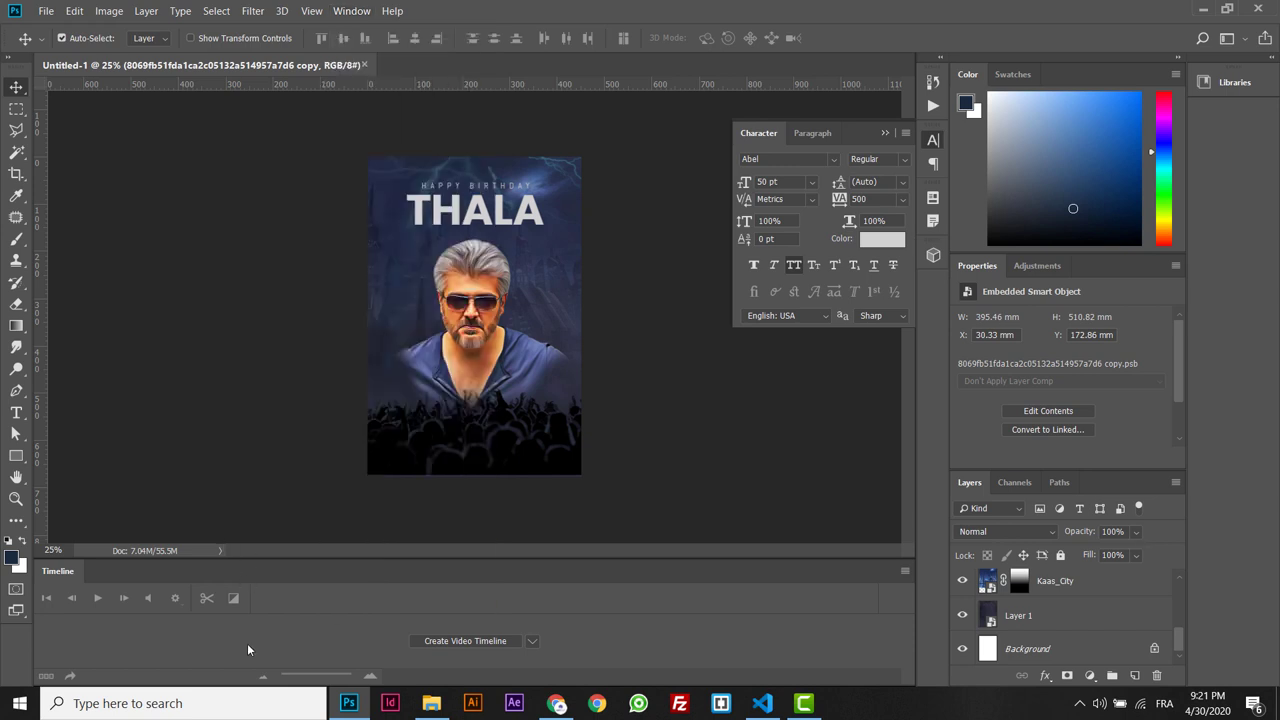
click(464, 640)
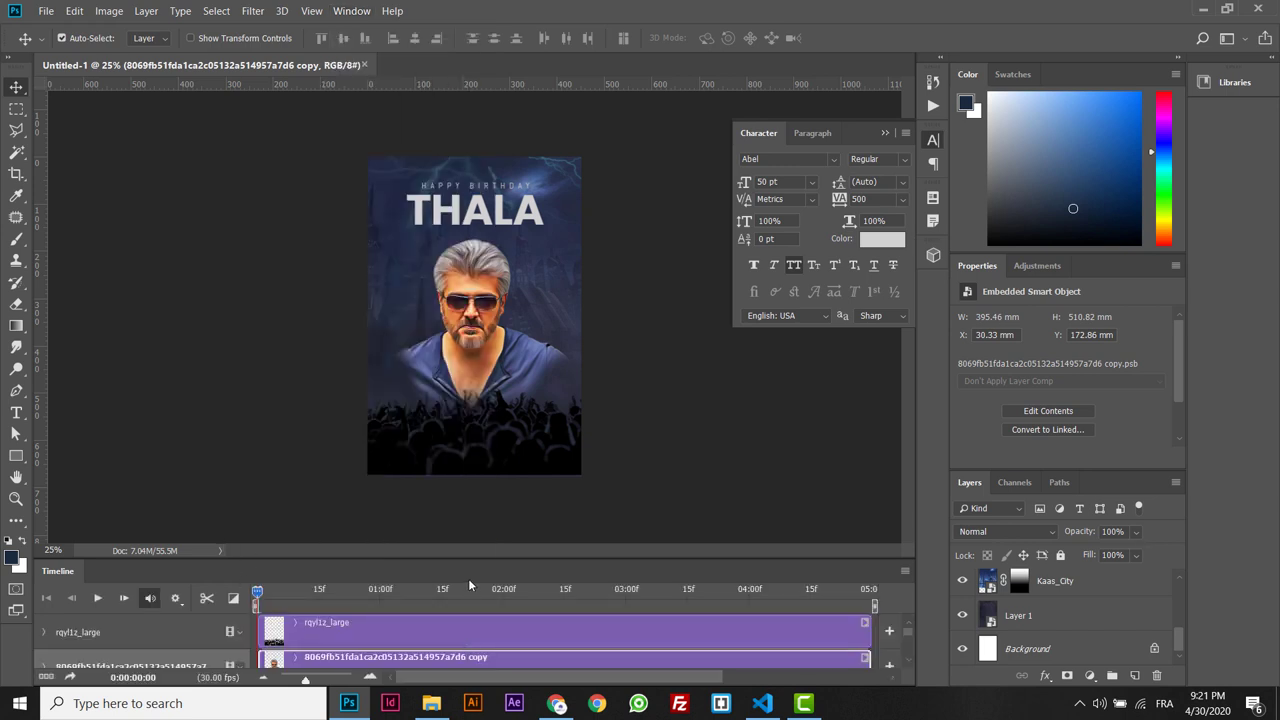
drag(473, 562, 482, 412)
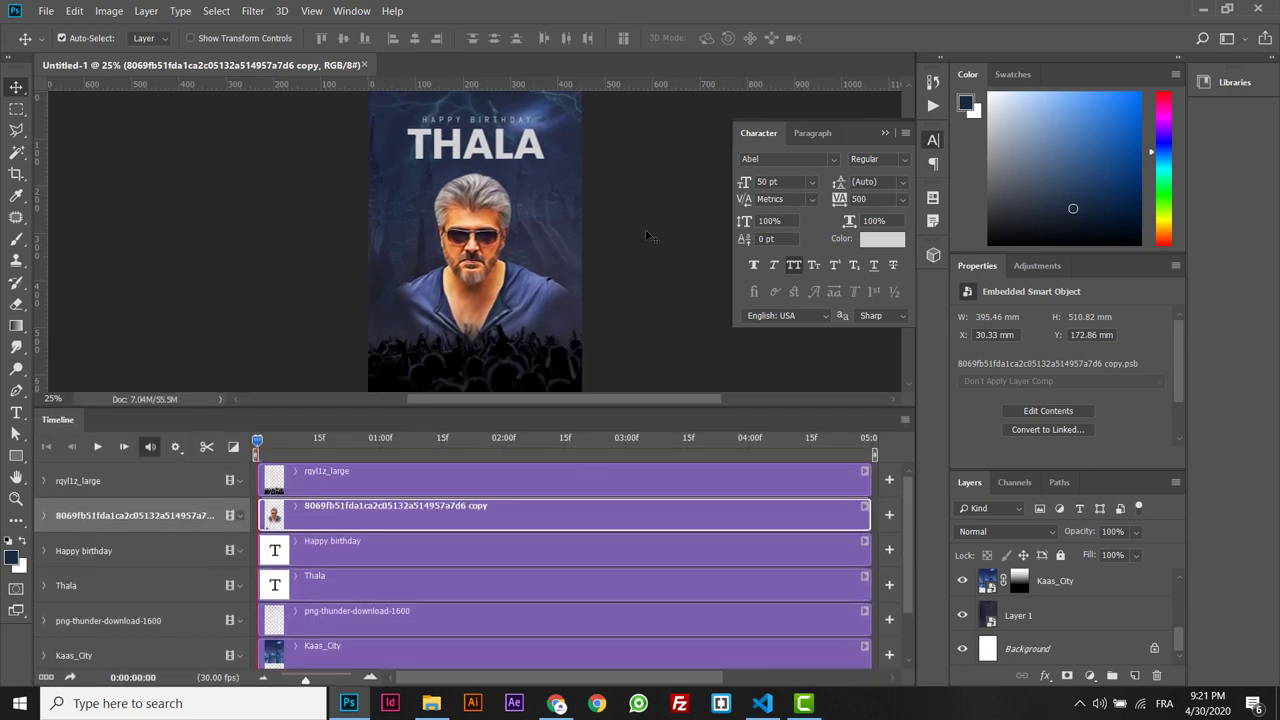
click(888, 133)
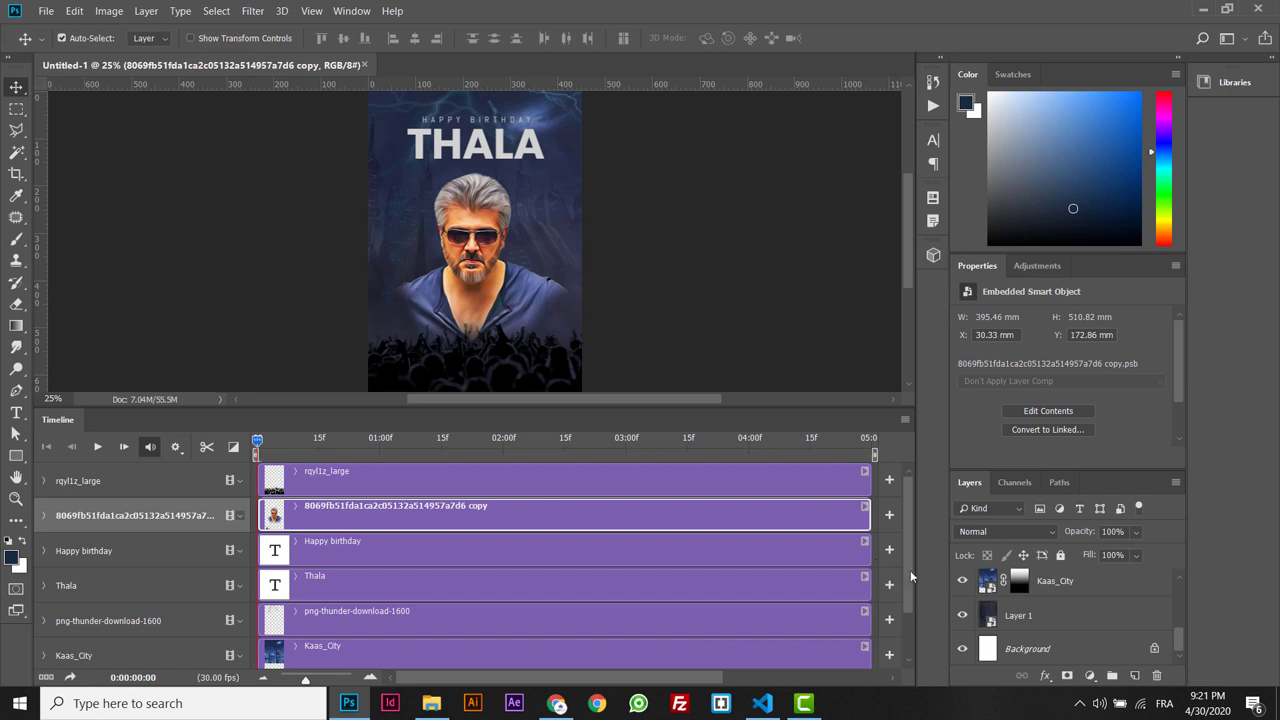
scroll(914, 621, down, 2)
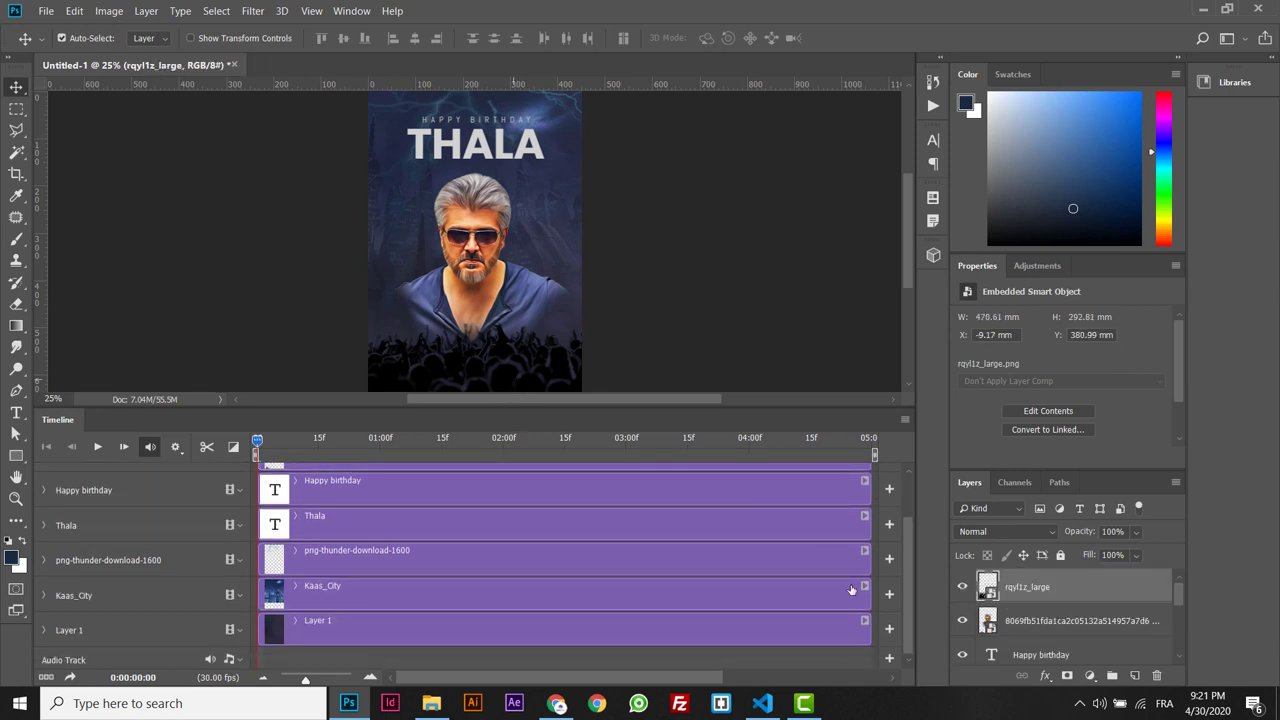
drag(904, 574, 909, 490)
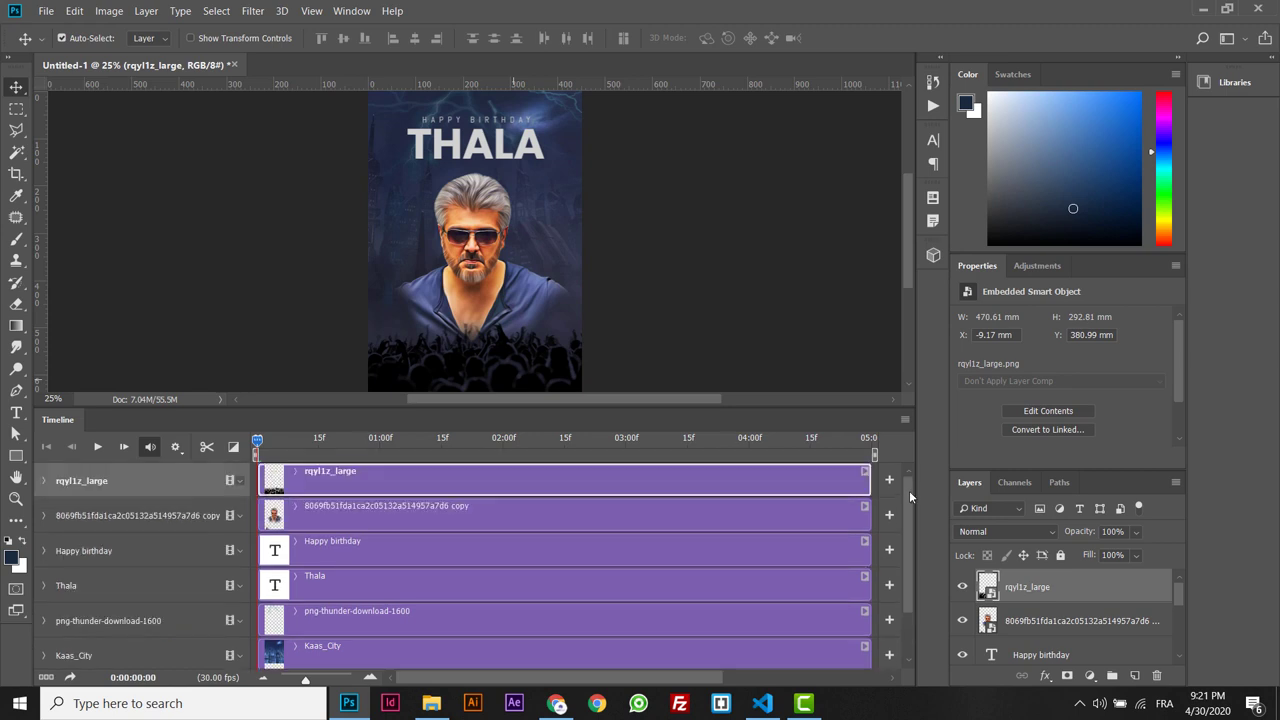
Enable Transform keyframing on the rqyl1z_large track with keyframes at 0 and 02:01.
click(44, 481)
click(97, 506)
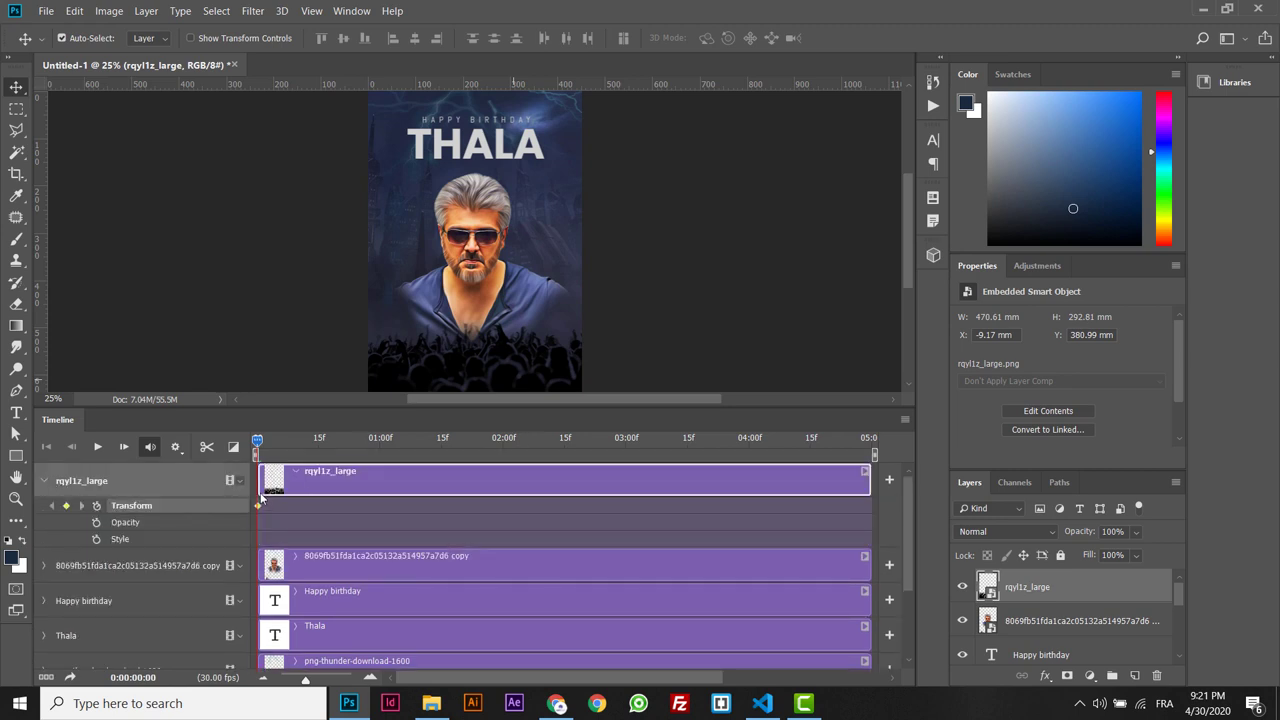
drag(301, 437, 505, 446)
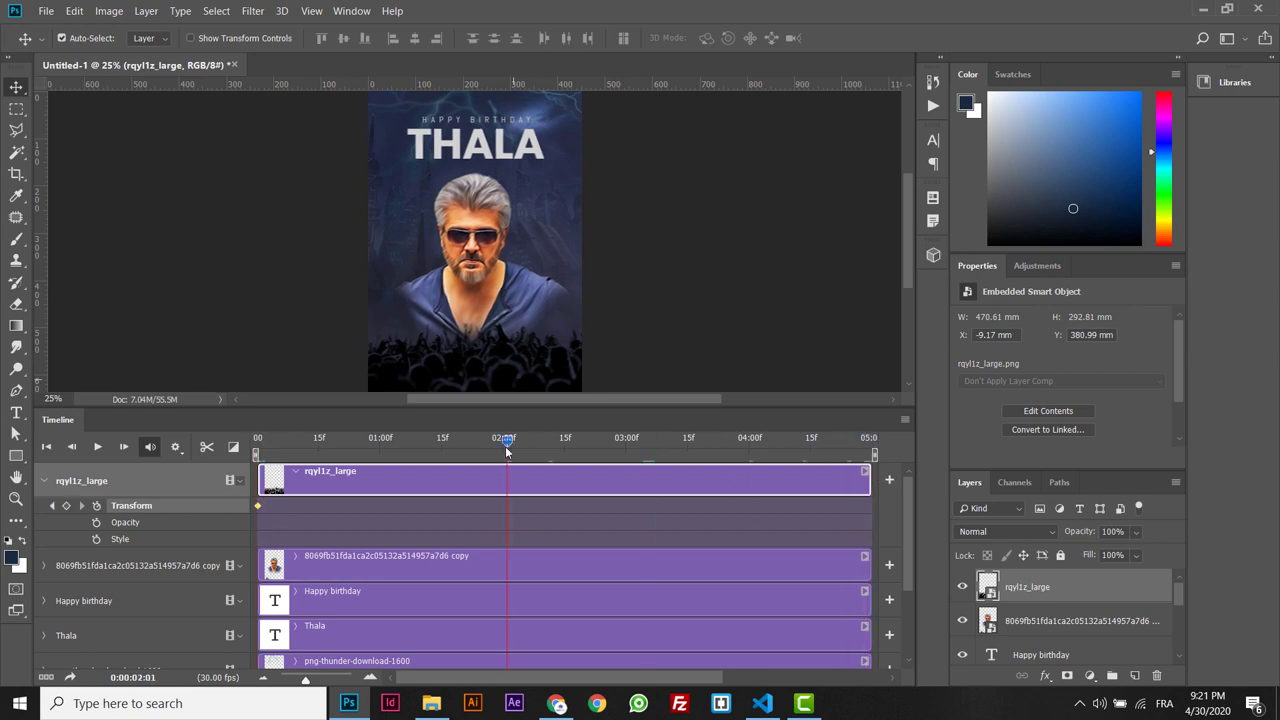
click(66, 506)
key(Home)
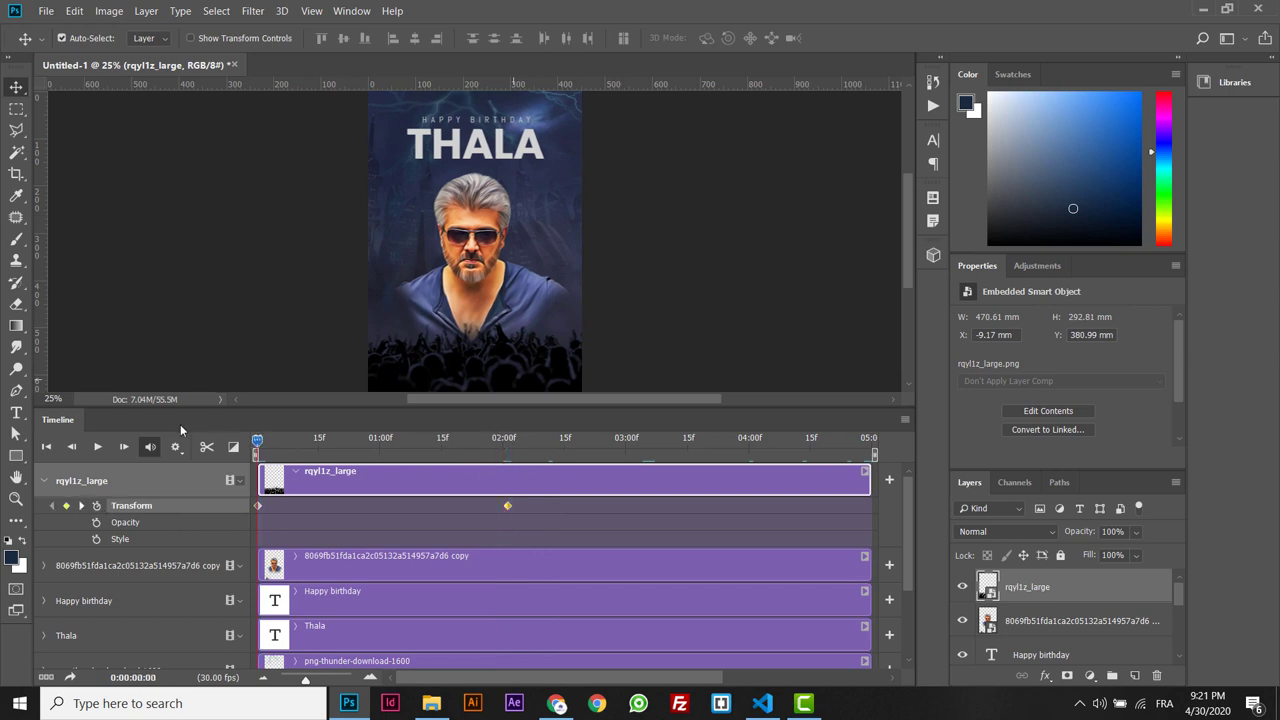
click(258, 506)
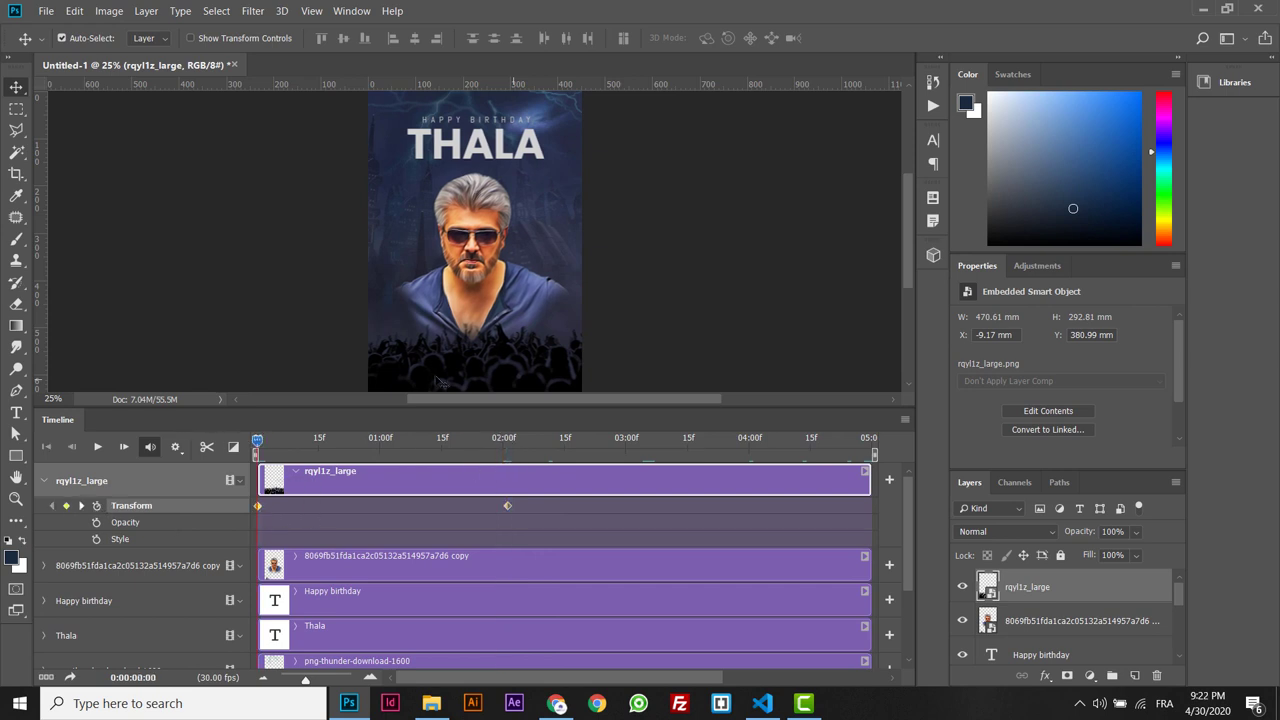
Scale the crowd up greatly at frame 0 and move the second keyframe to the clip's end.
key(ctrl+t)
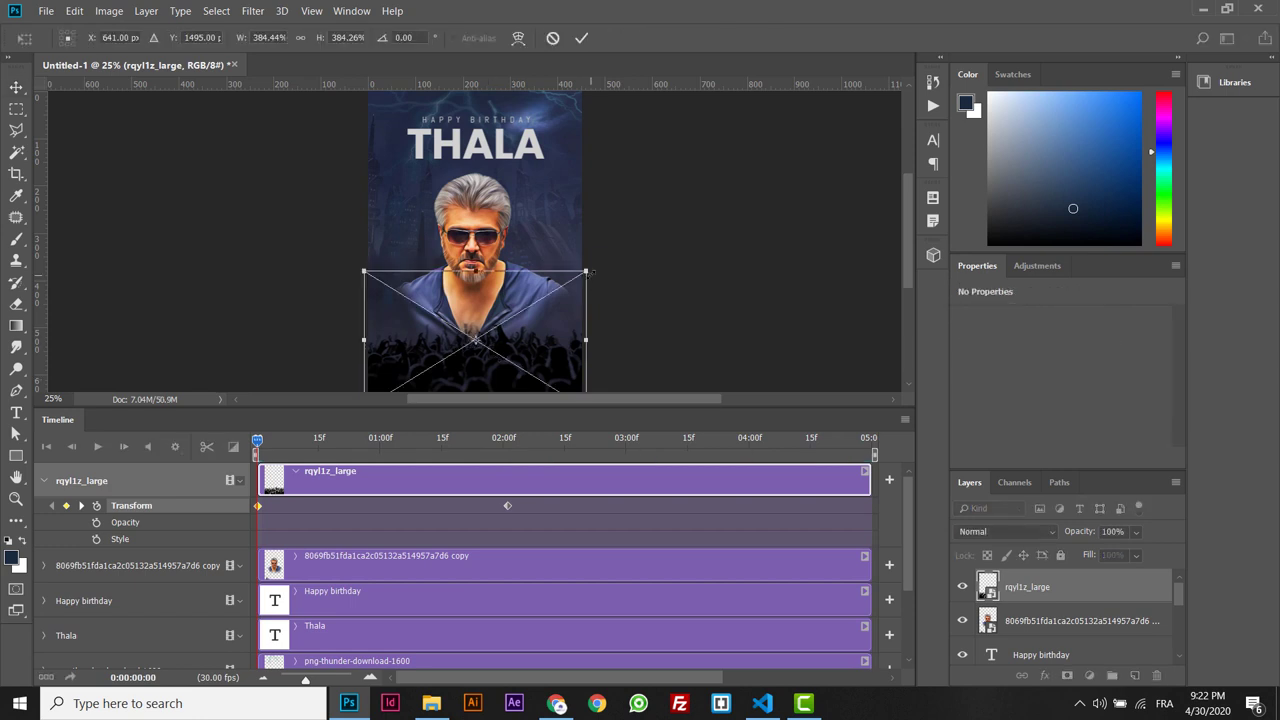
drag(586, 271, 630, 248)
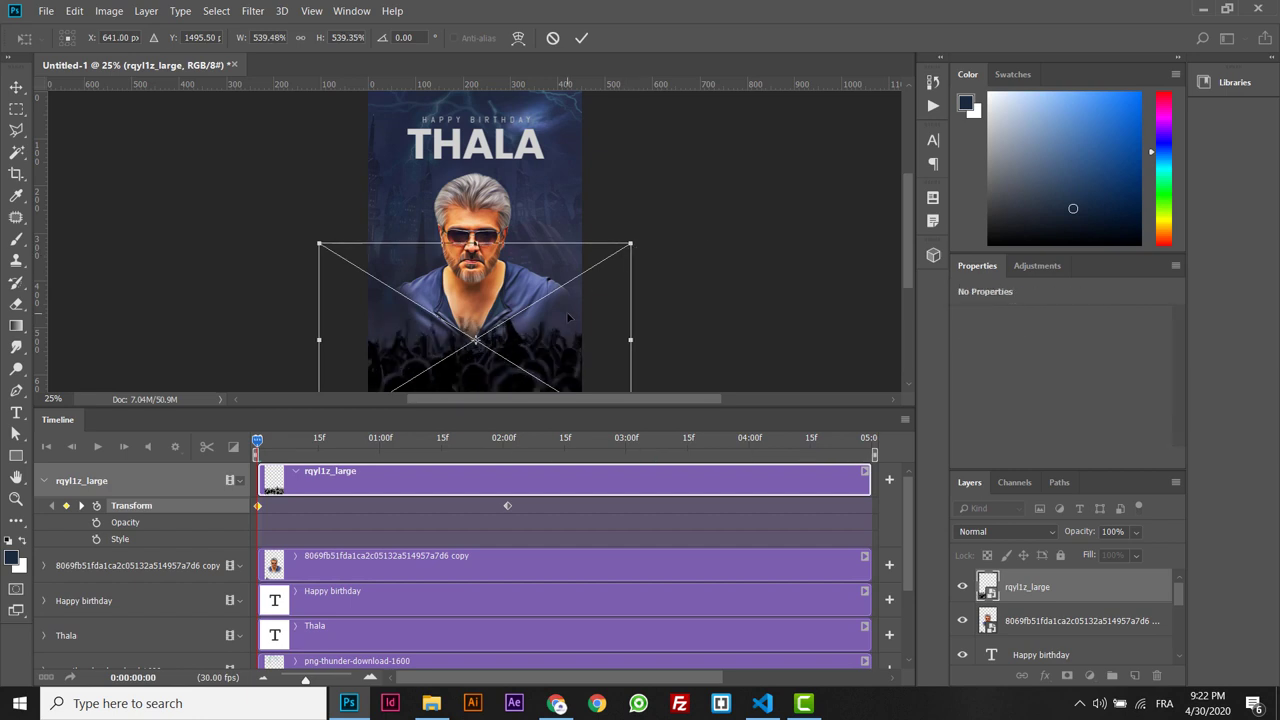
key(Return)
drag(257, 441, 510, 440)
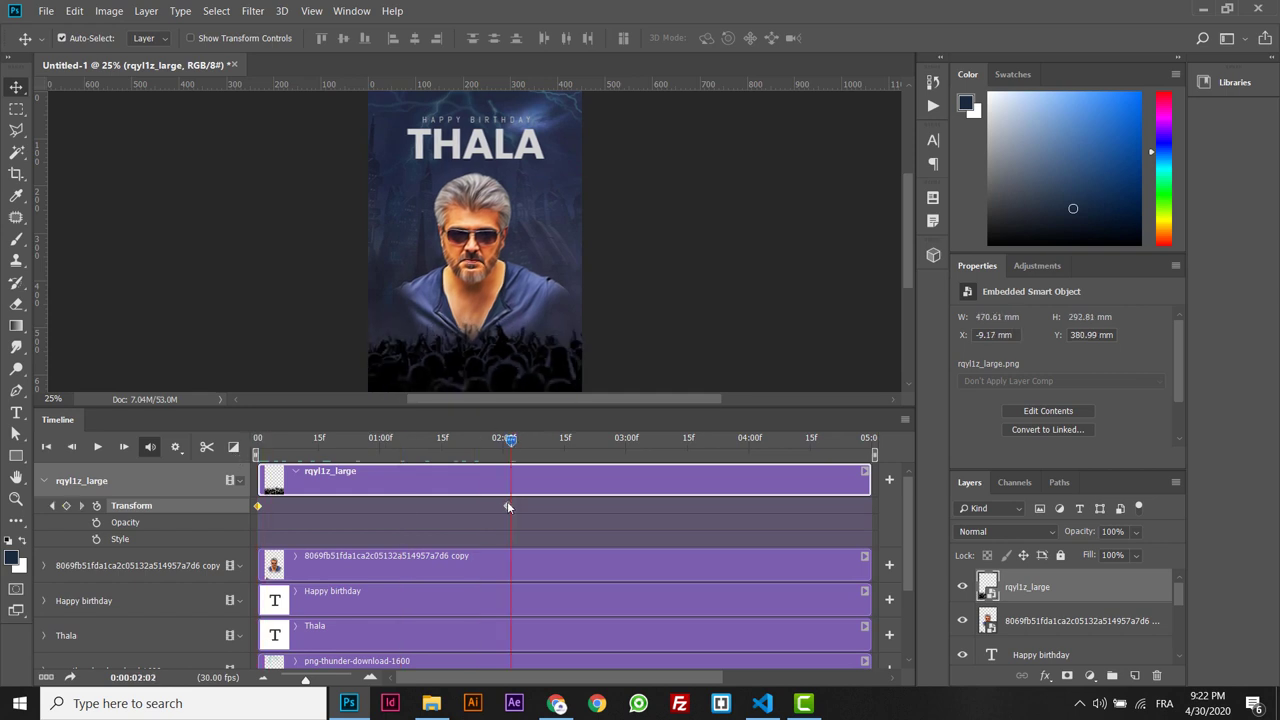
drag(507, 505, 744, 505)
drag(846, 490, 900, 492)
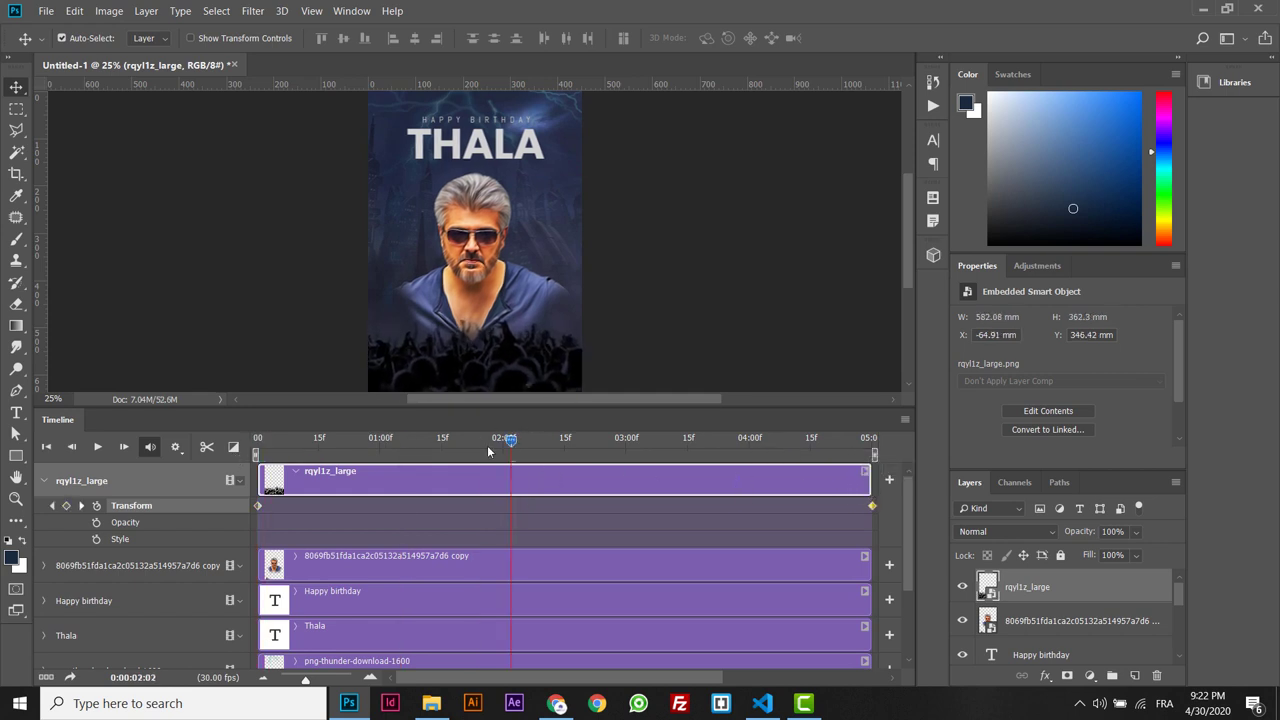
click(44, 481)
click(462, 263)
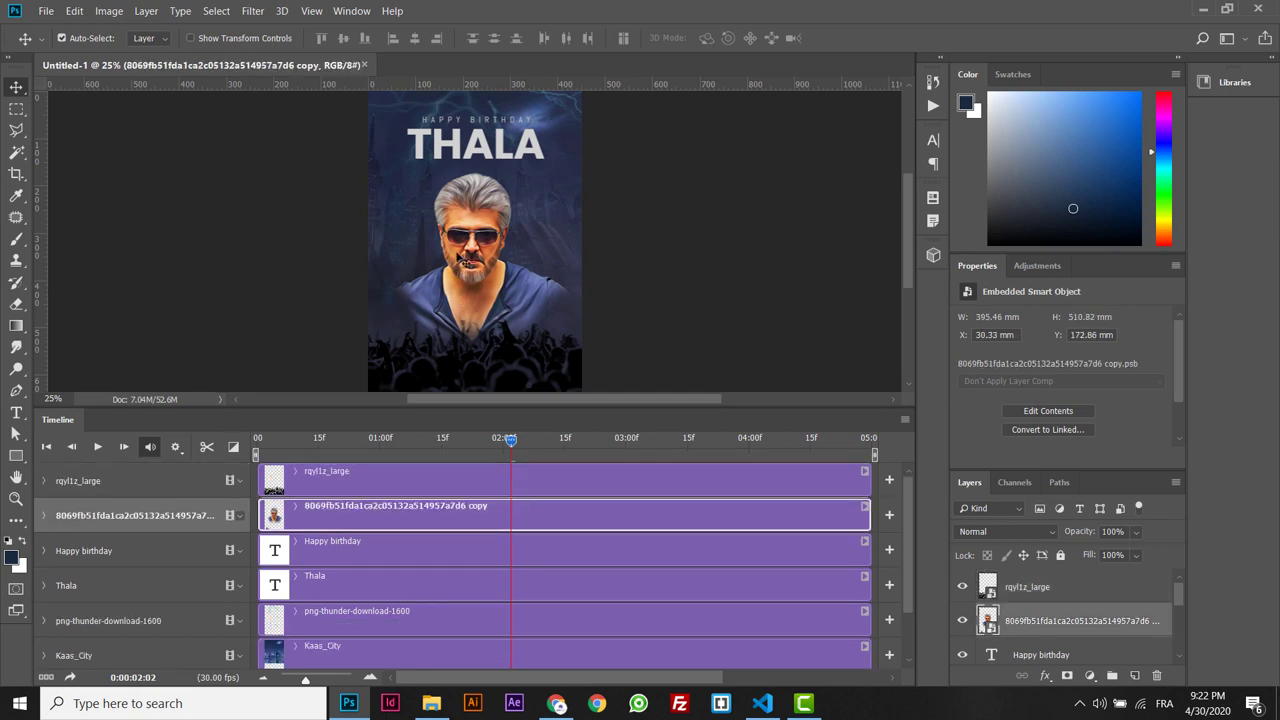
Enable Transform keyframing on the portrait track and move the portrait lower at frame 0.
click(44, 515)
click(273, 439)
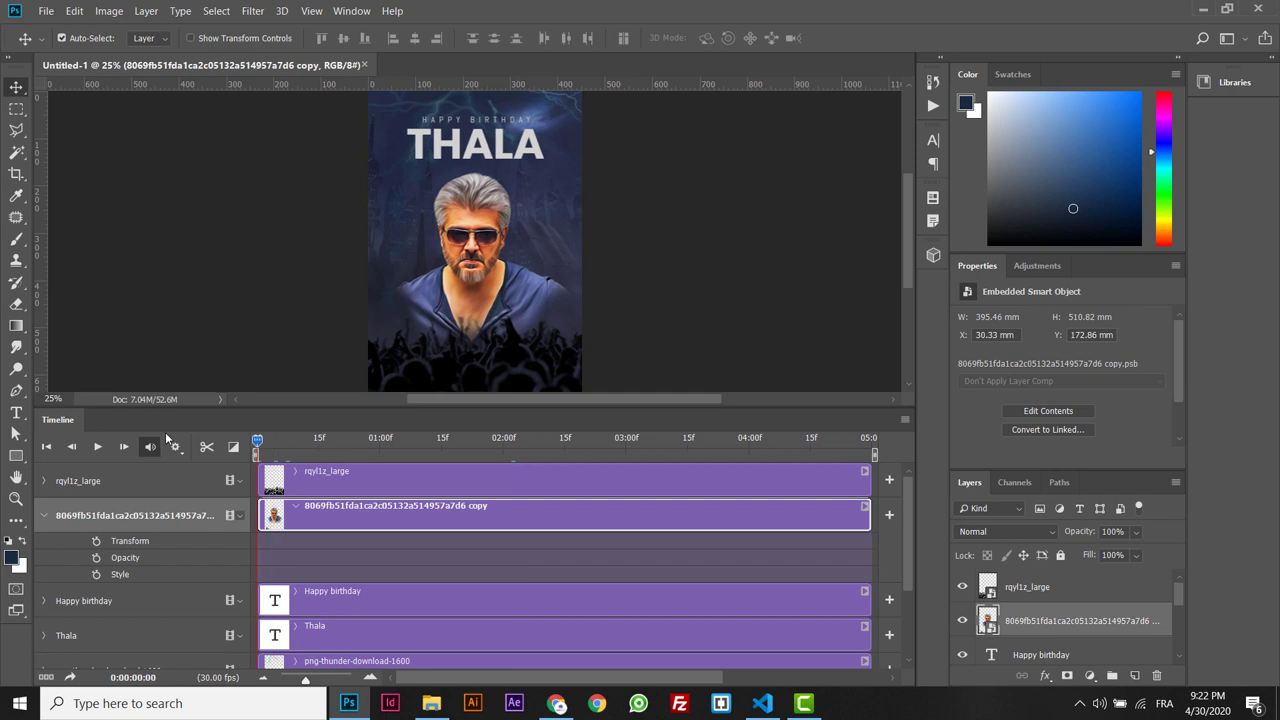
click(96, 540)
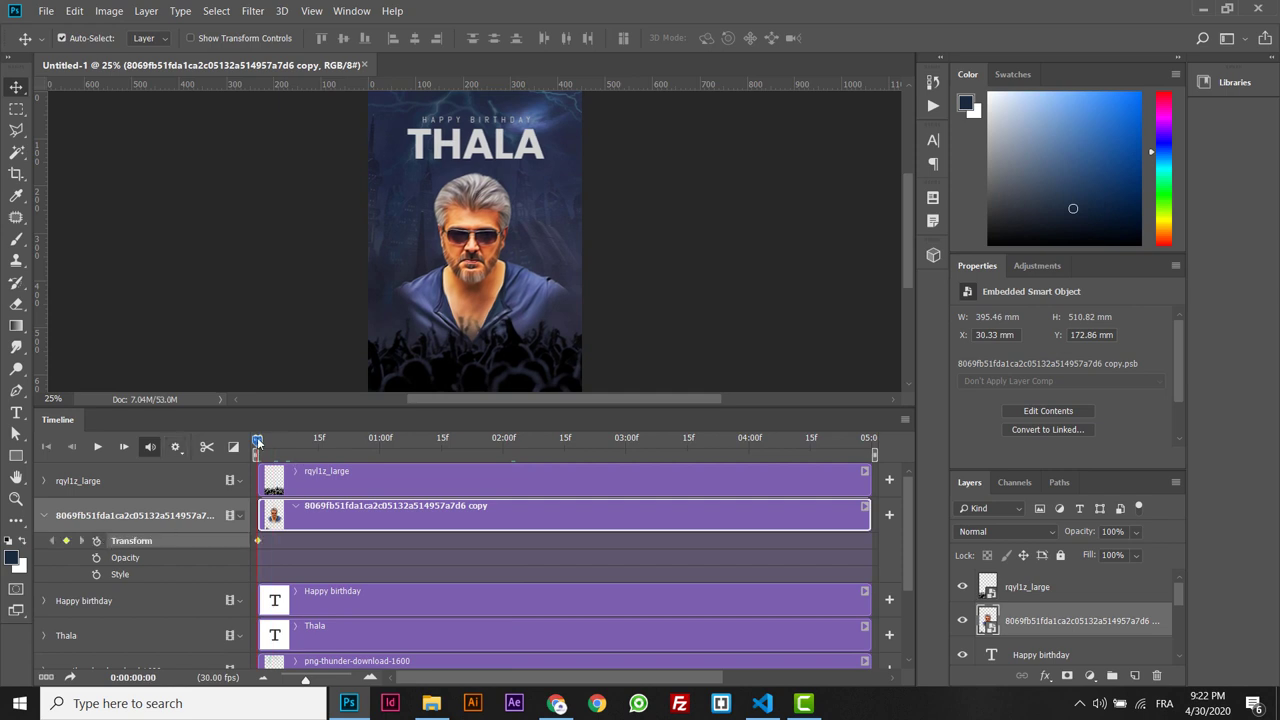
drag(258, 440, 638, 480)
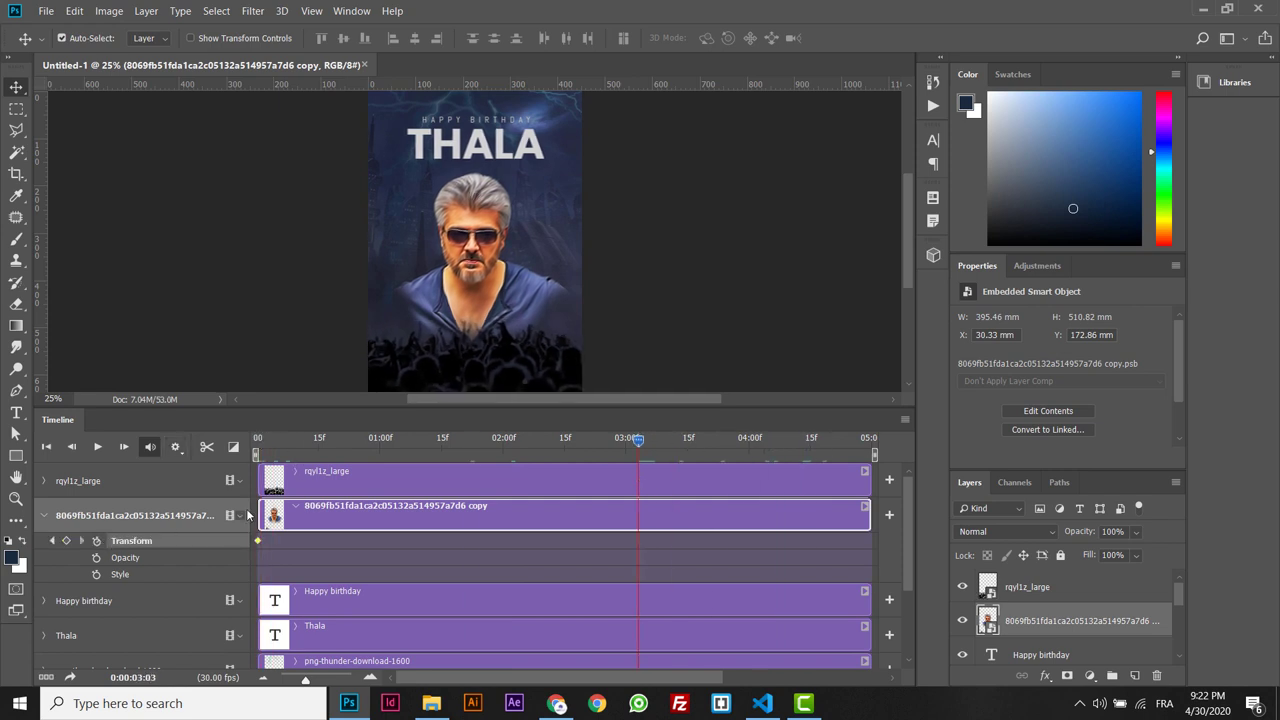
drag(358, 437, 215, 455)
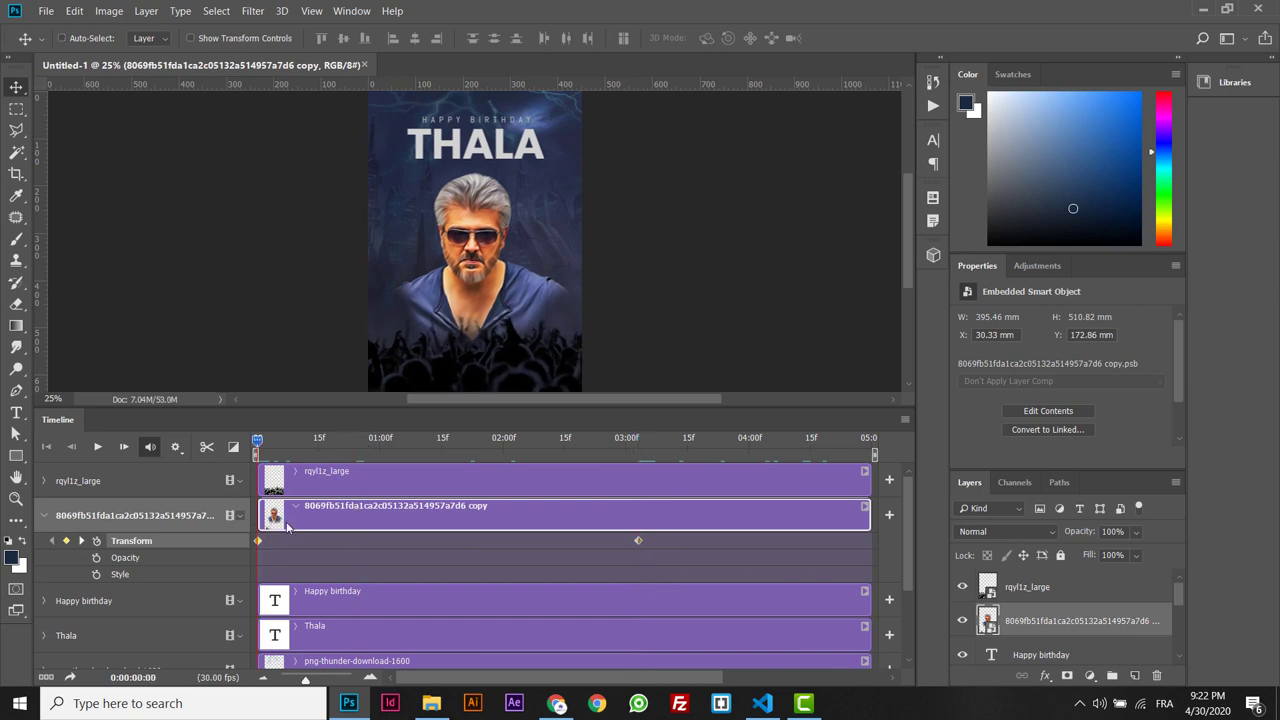
key(ctrl+t)
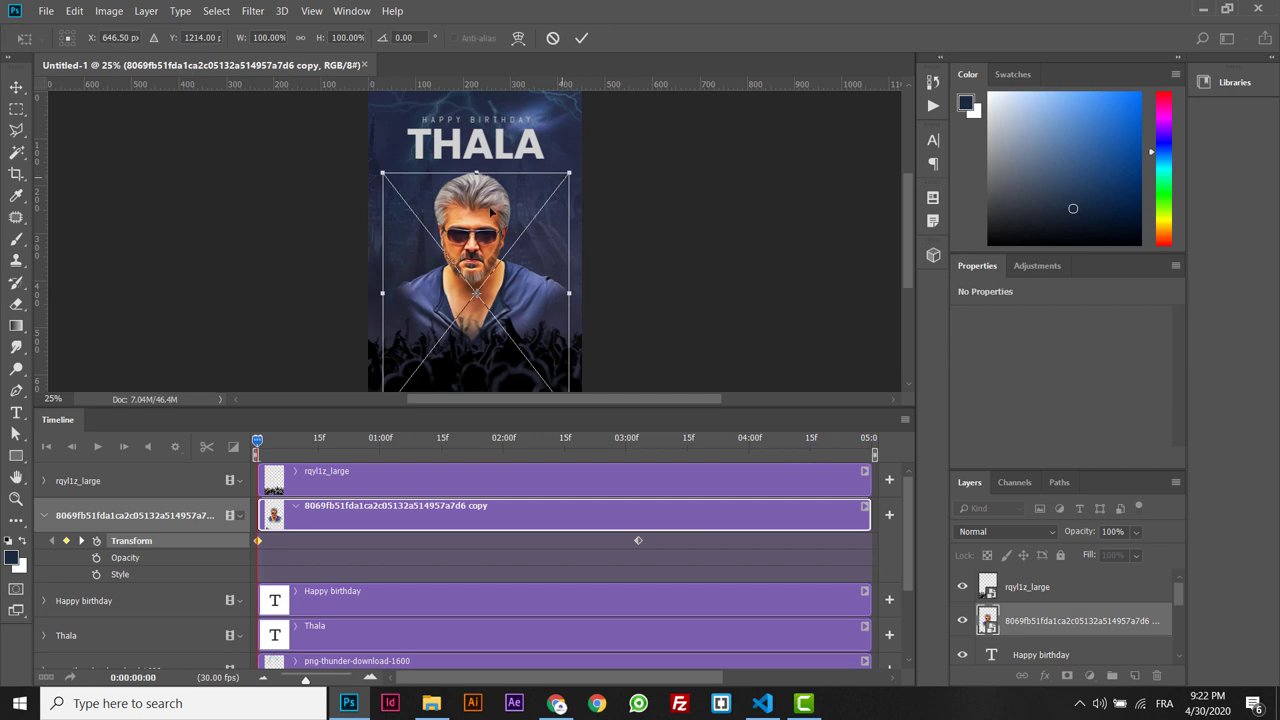
drag(491, 212, 491, 227)
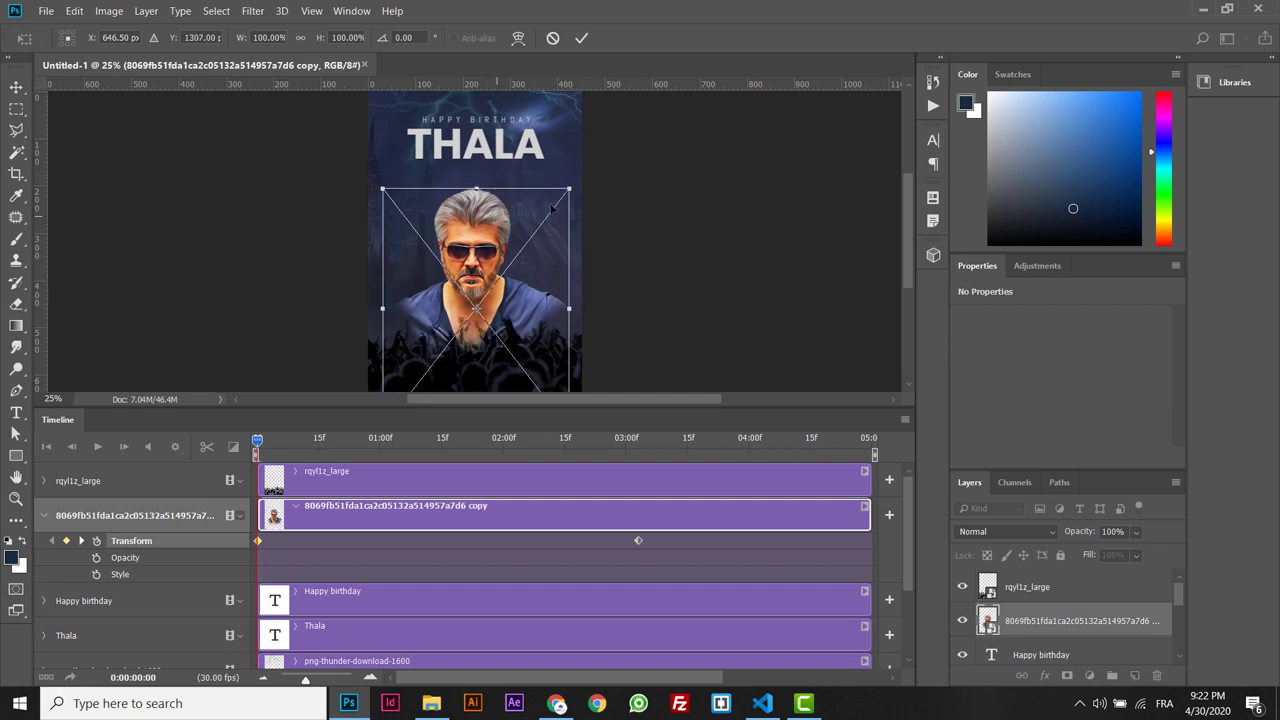
key(Return)
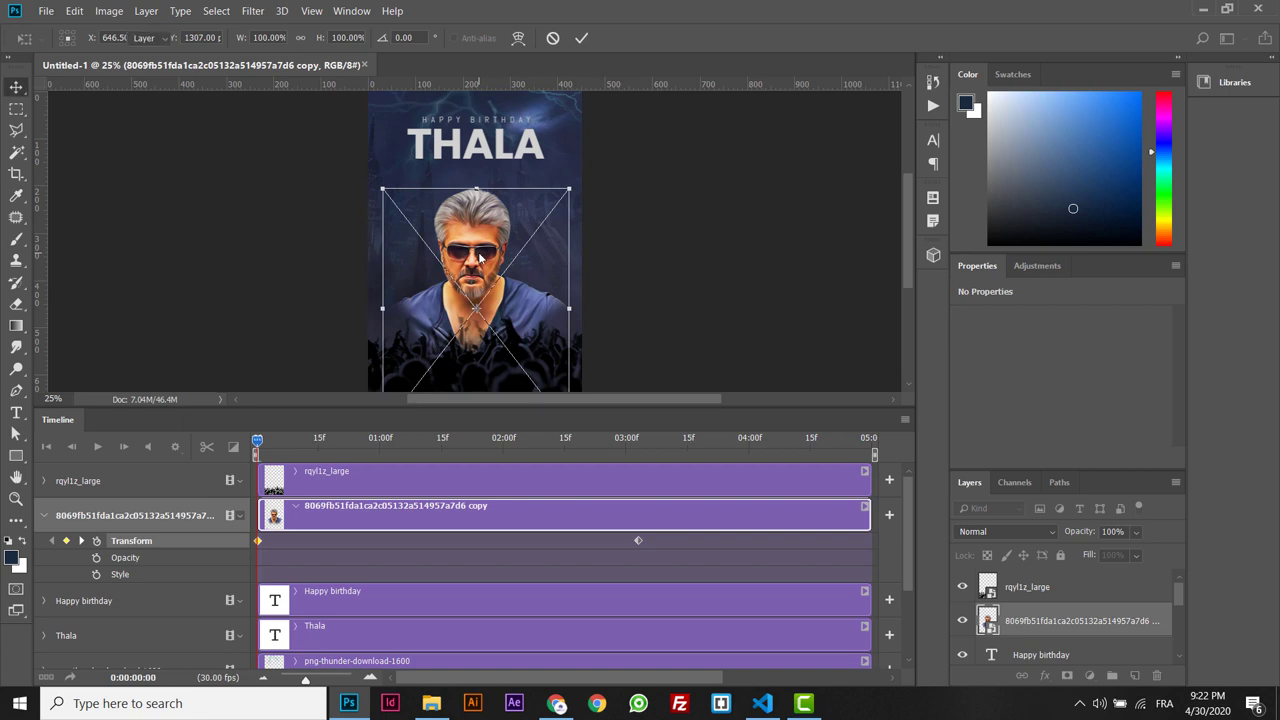
At 03:03, enlarge the portrait to about 106% and raise it higher.
click(642, 438)
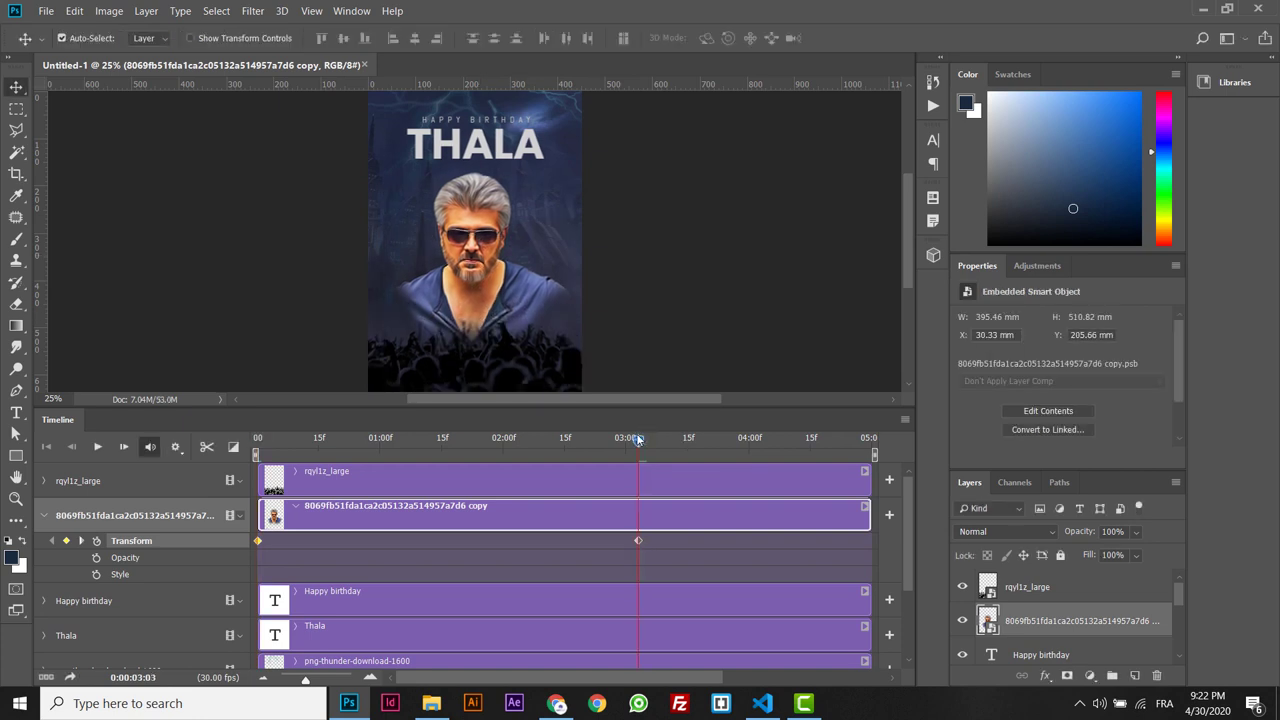
click(638, 541)
key(ctrl+t)
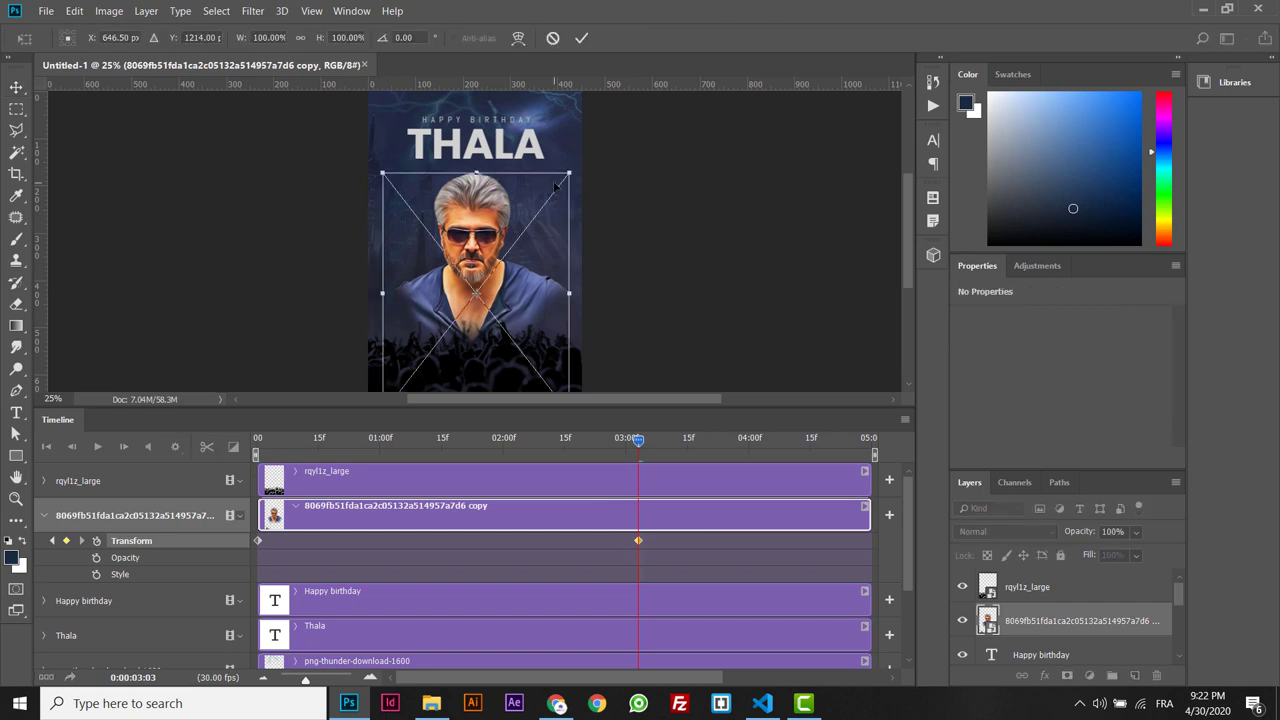
drag(572, 170, 575, 166)
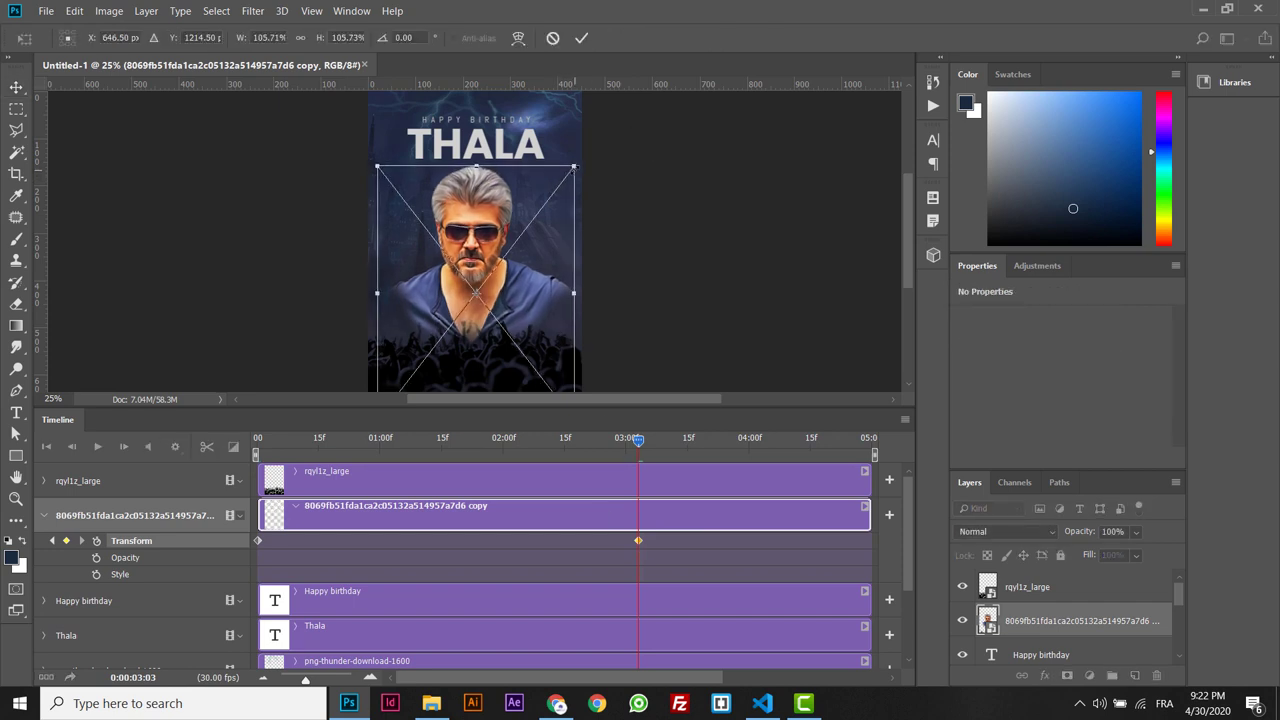
key(Return)
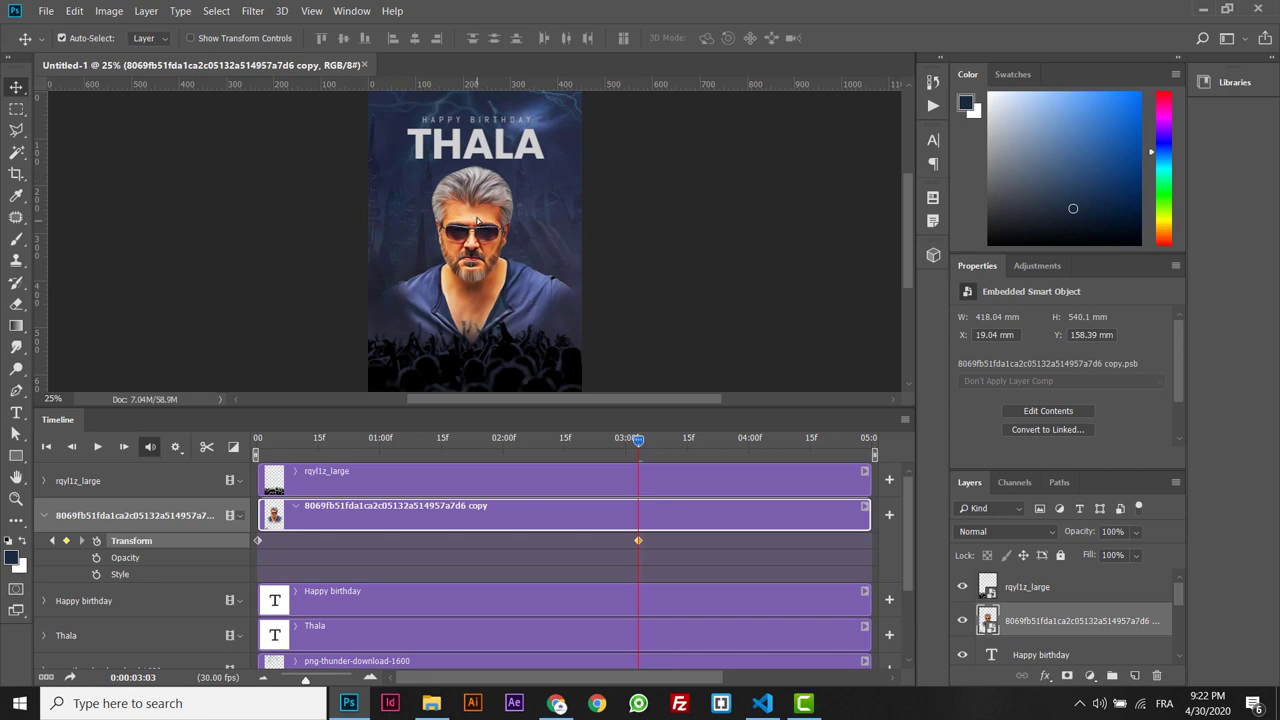
drag(480, 222, 480, 208)
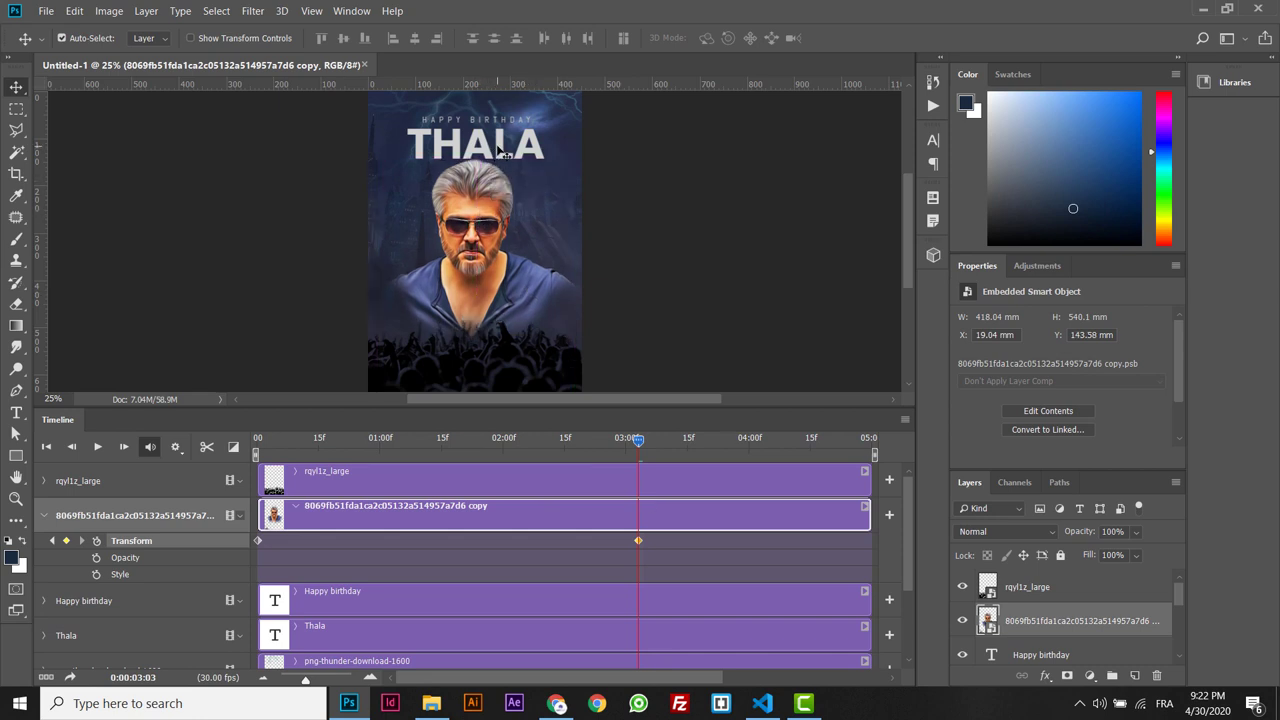
Nudge both the THALA and Happy birthday titles upward together.
click(498, 150)
shift+click(1015, 607)
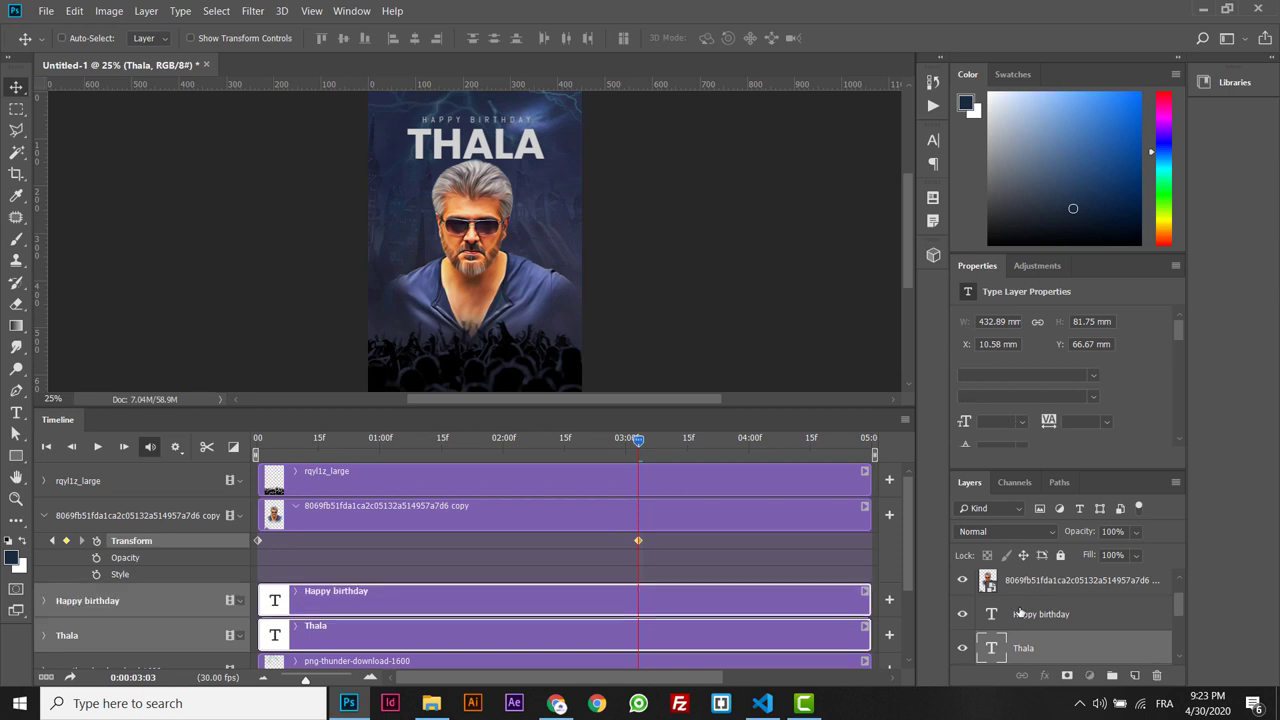
key(shift+Up)
key(shift+Up)
key(shift+Up)
key(shift+Up)
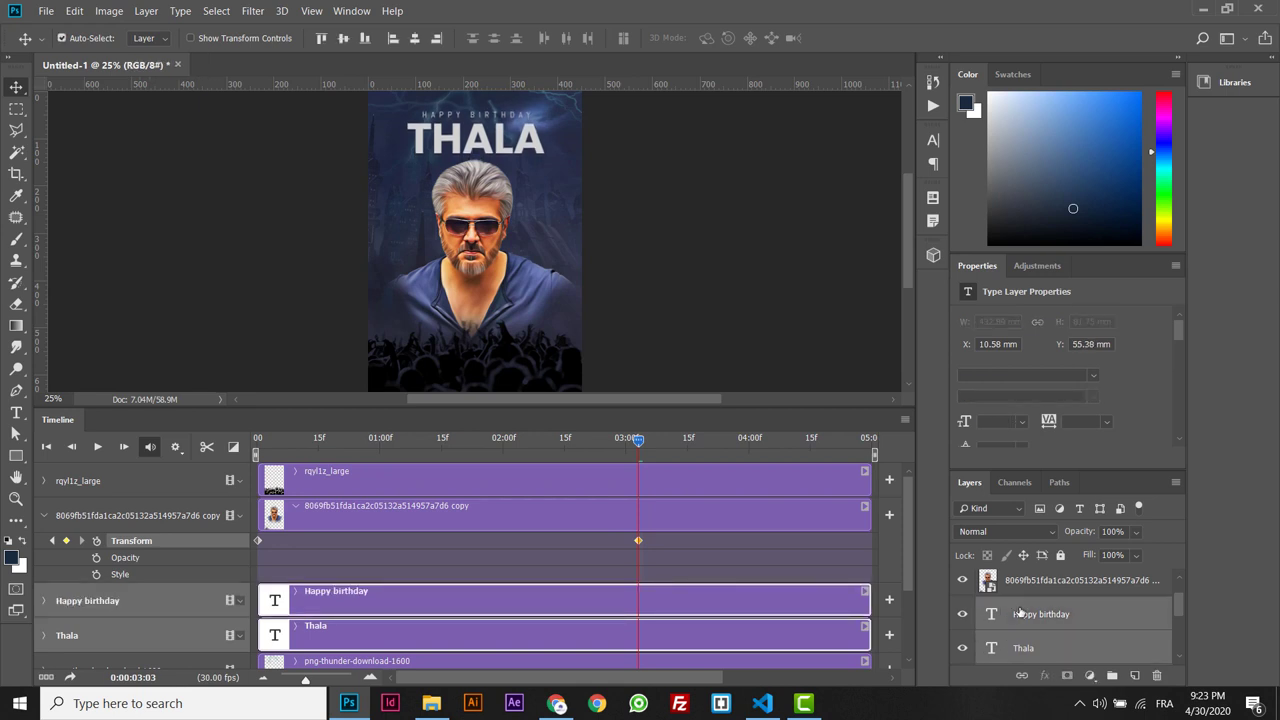
click(781, 294)
Move the portrait's later keyframe to the clip's end, shift it up, and preview the animation.
click(703, 529)
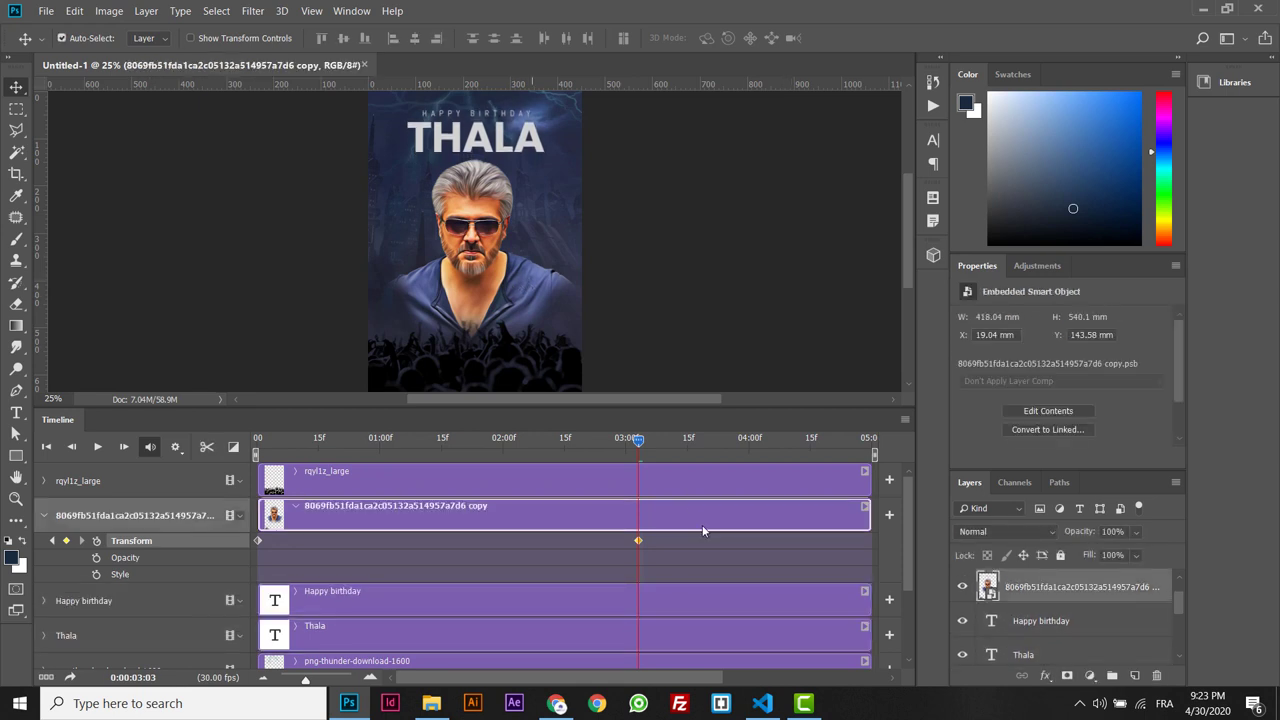
drag(638, 541, 872, 541)
drag(638, 443, 257, 440)
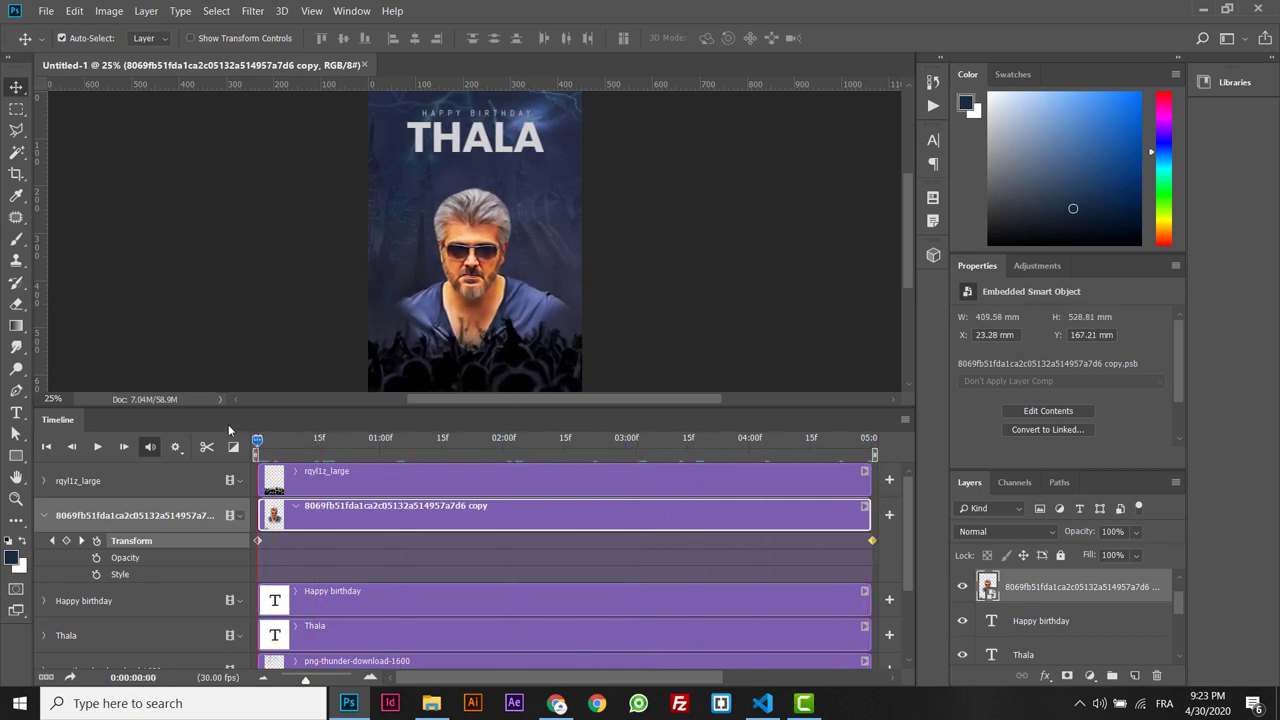
drag(464, 274, 464, 256)
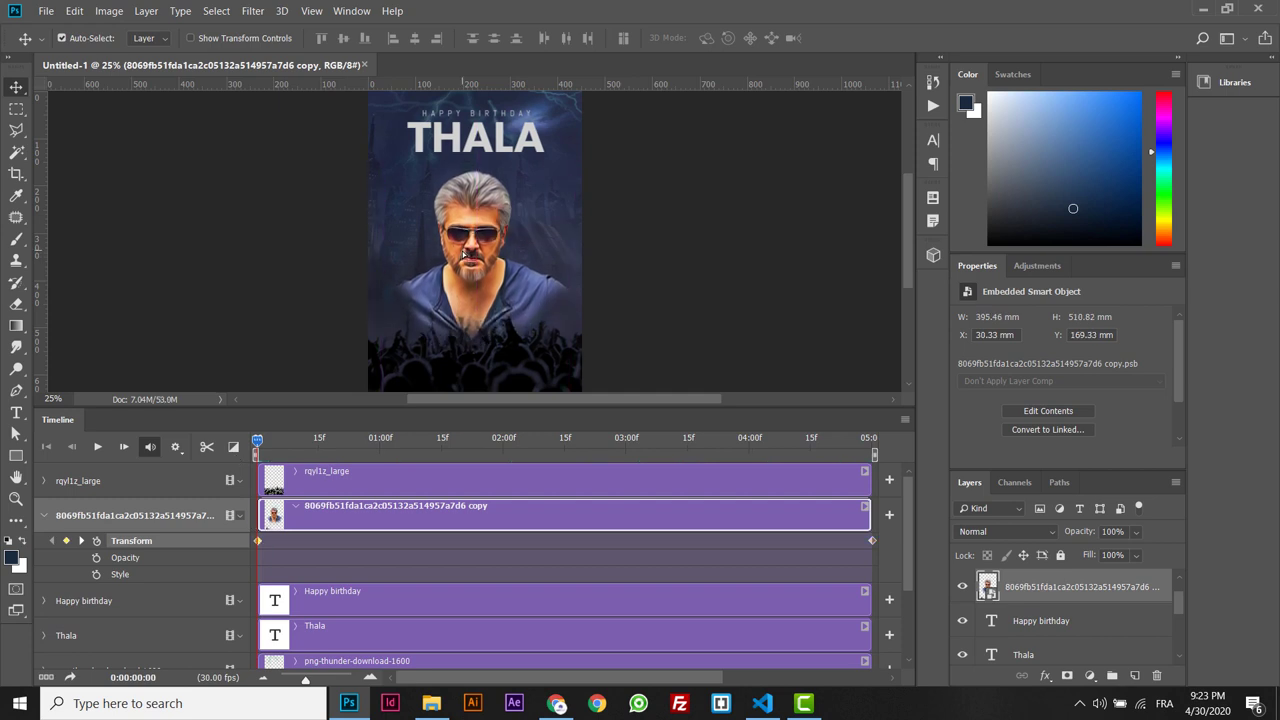
drag(316, 427, 516, 417)
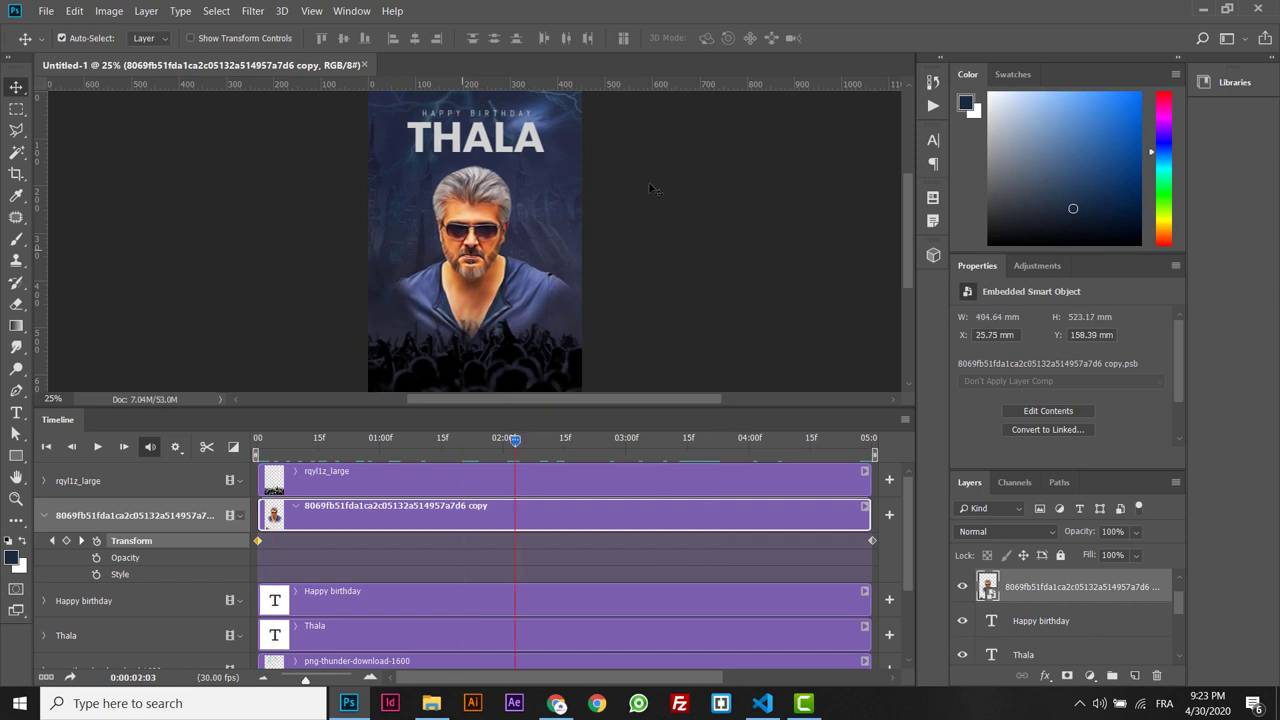
Expand the Kaas_City track and enable its Transform stopwatch at 0:00.
click(572, 206)
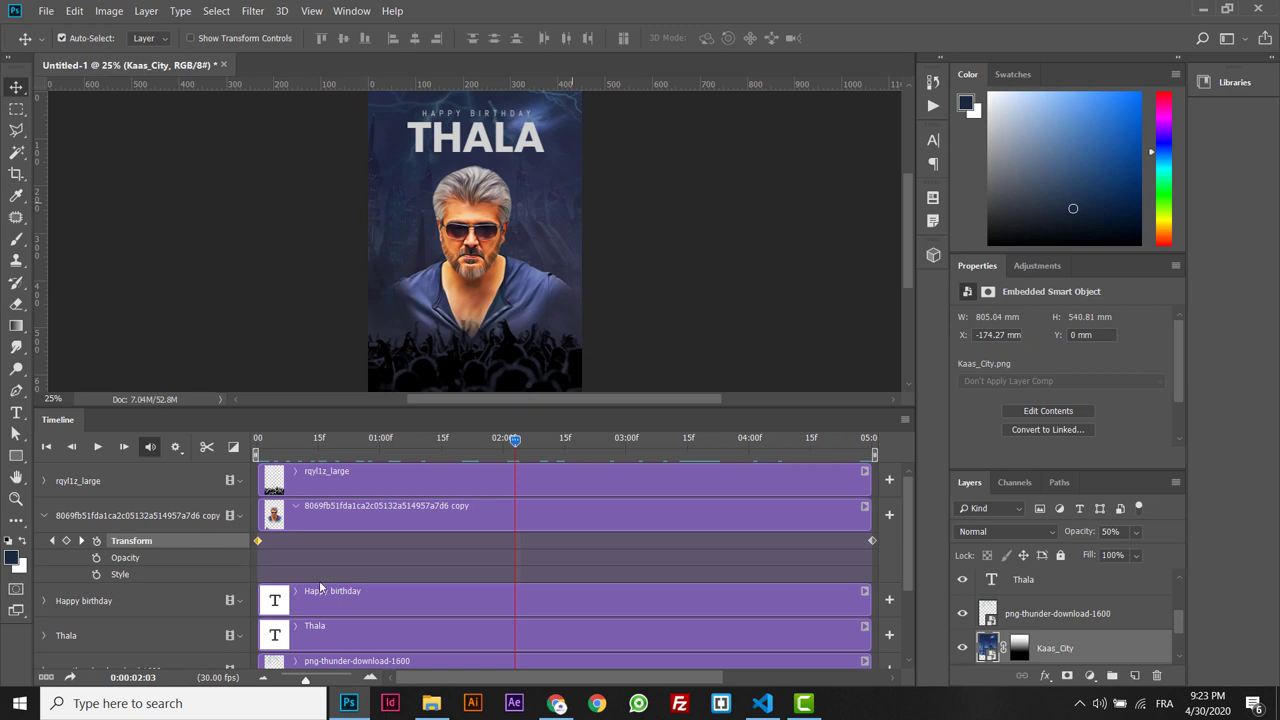
drag(908, 536, 922, 653)
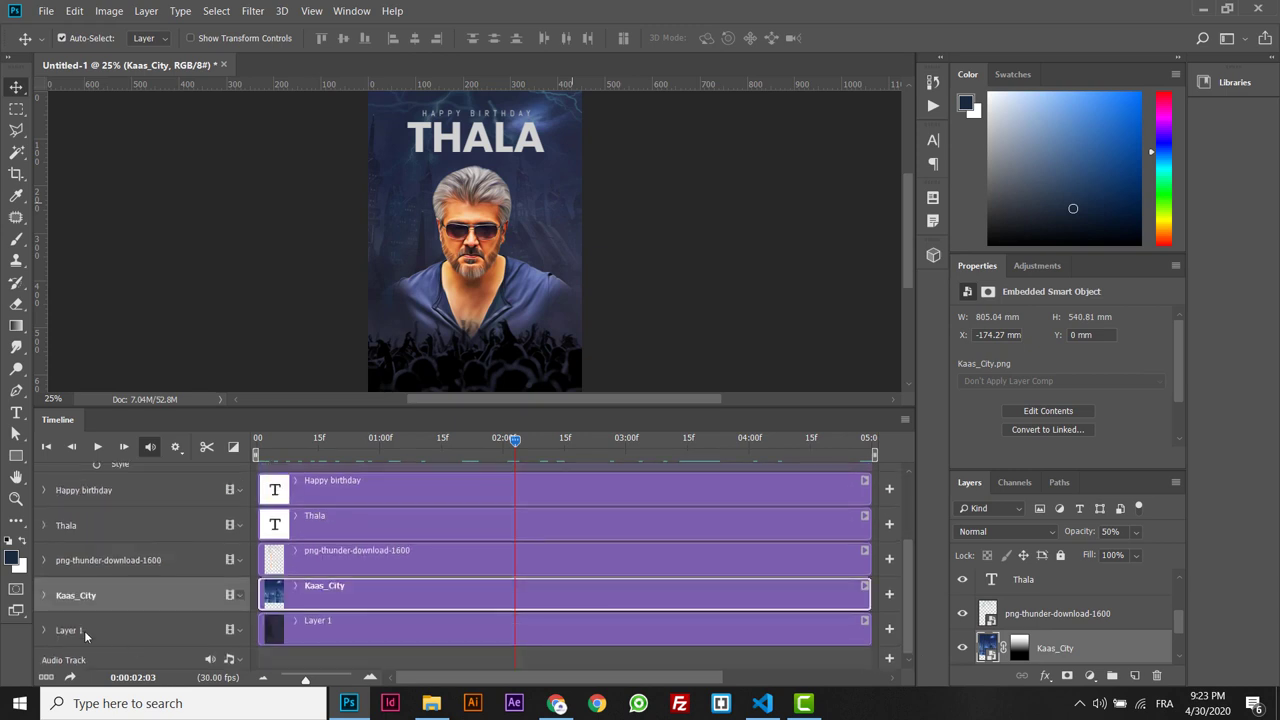
click(44, 595)
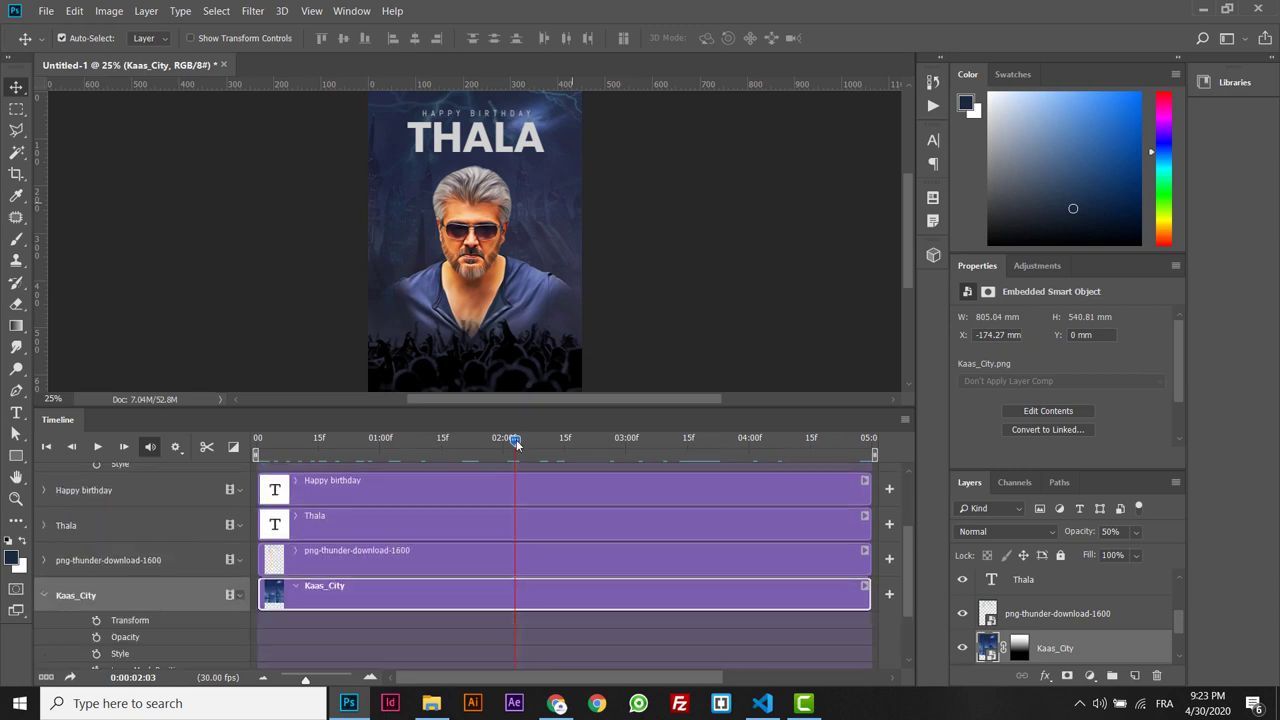
drag(515, 441, 257, 441)
click(97, 621)
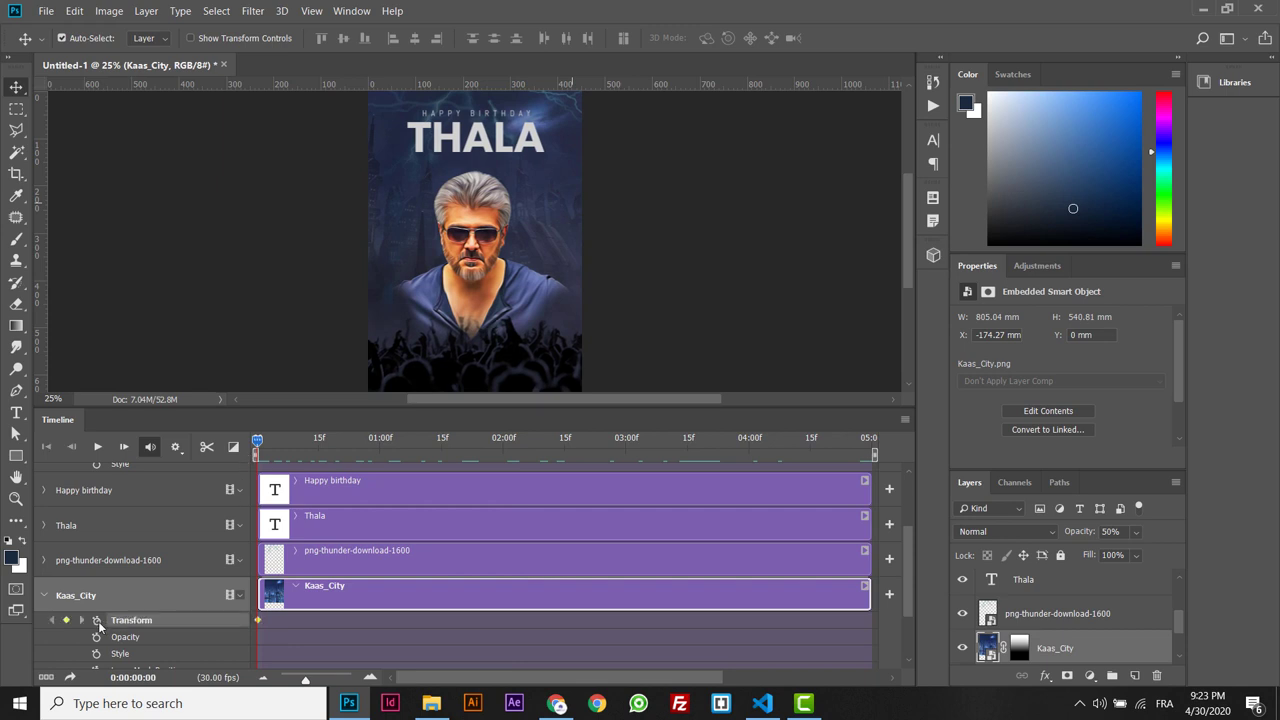
Enlarge the Kaas_City background to about 114% at the first frame.
key(ctrl)
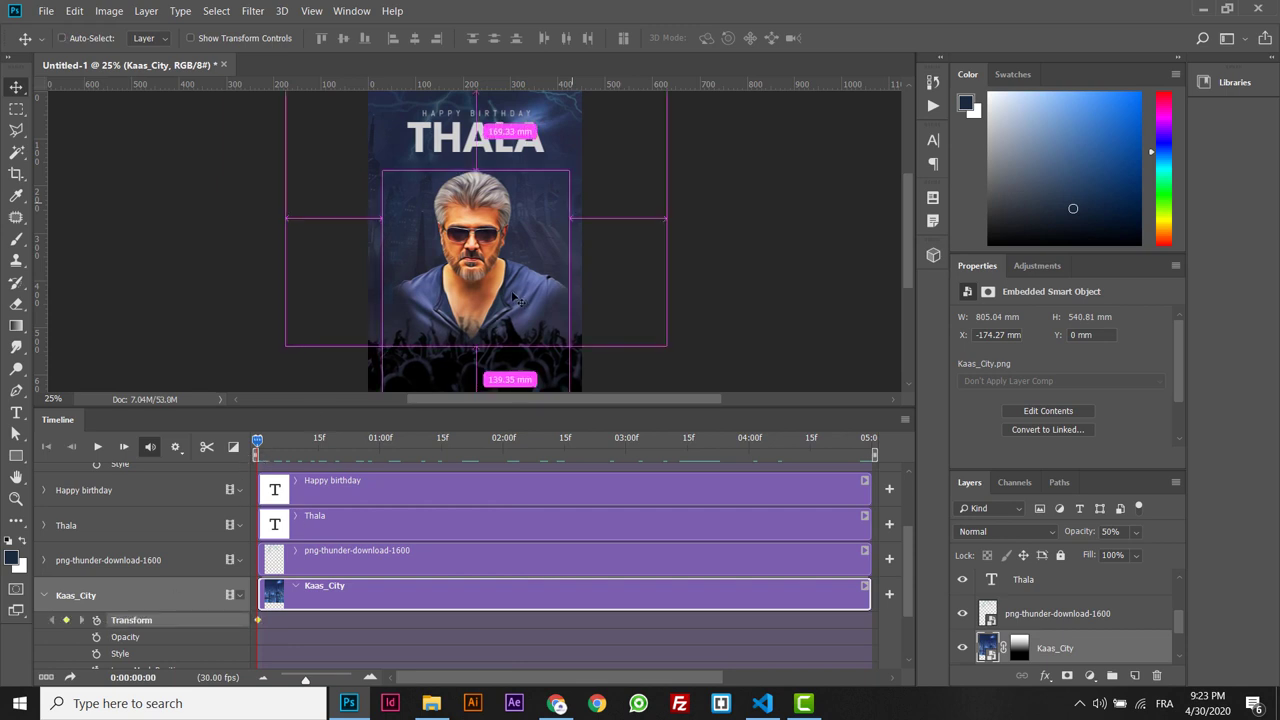
key(ctrl+t)
key(ctrl+plus)
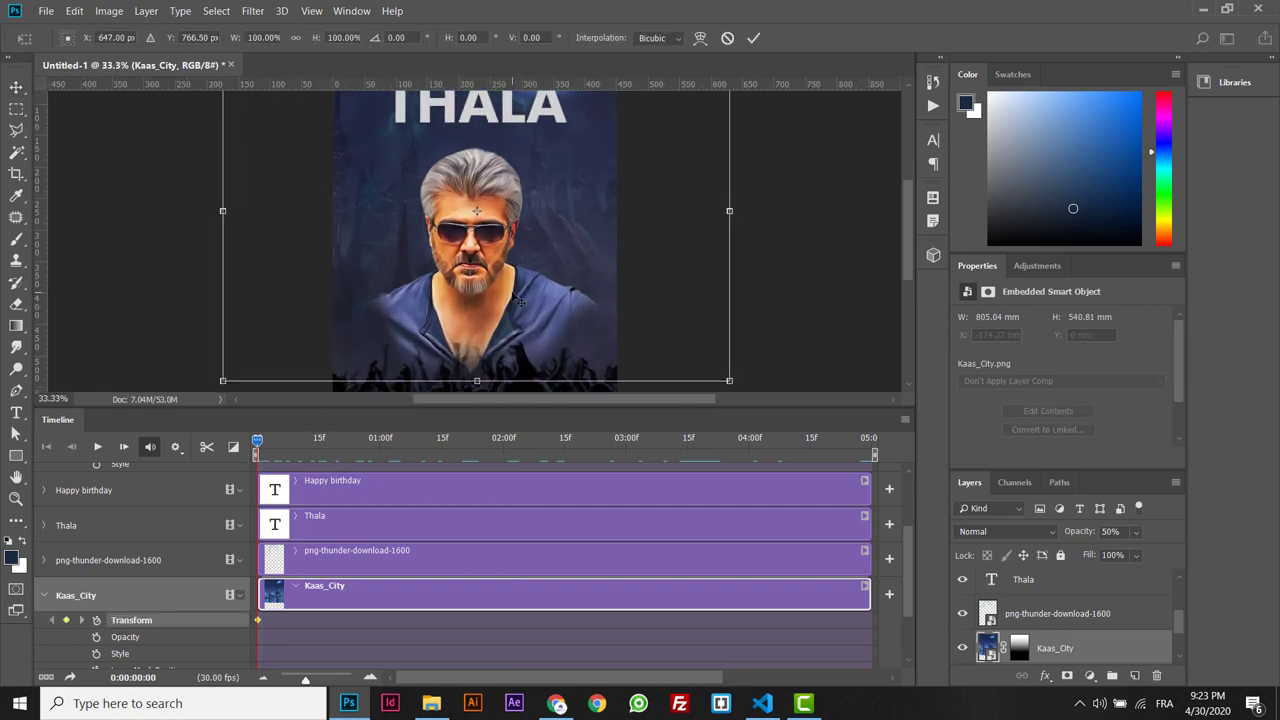
key(ctrl+minus)
key(ctrl+minus)
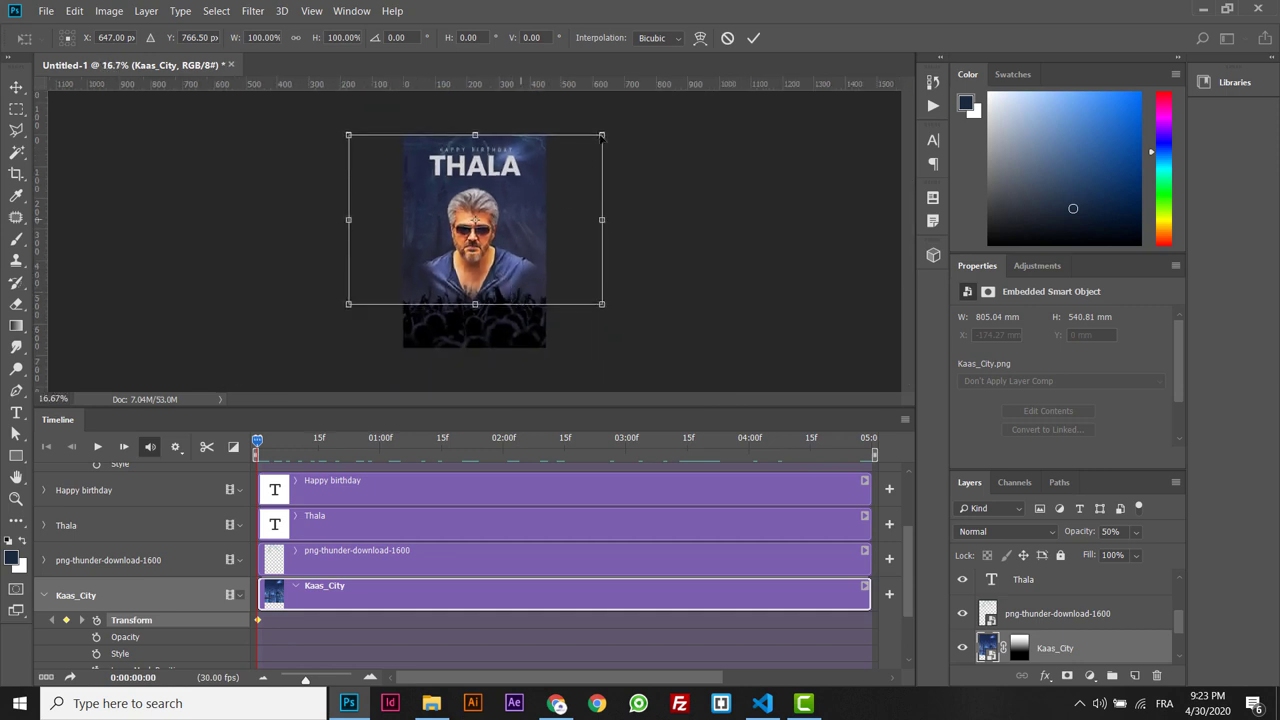
drag(602, 131, 620, 120)
key(Return)
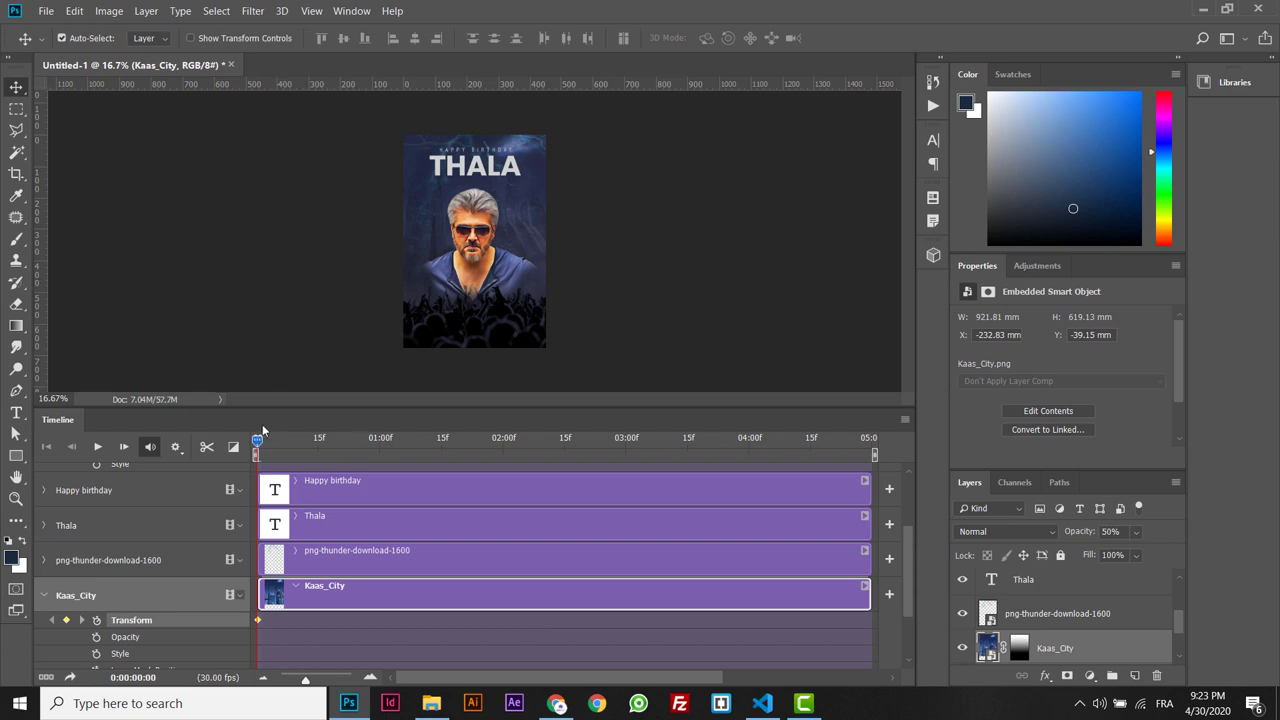
click(261, 440)
At 03:10 shrink the background to about 90%, then move that keyframe to the clip end.
click(667, 437)
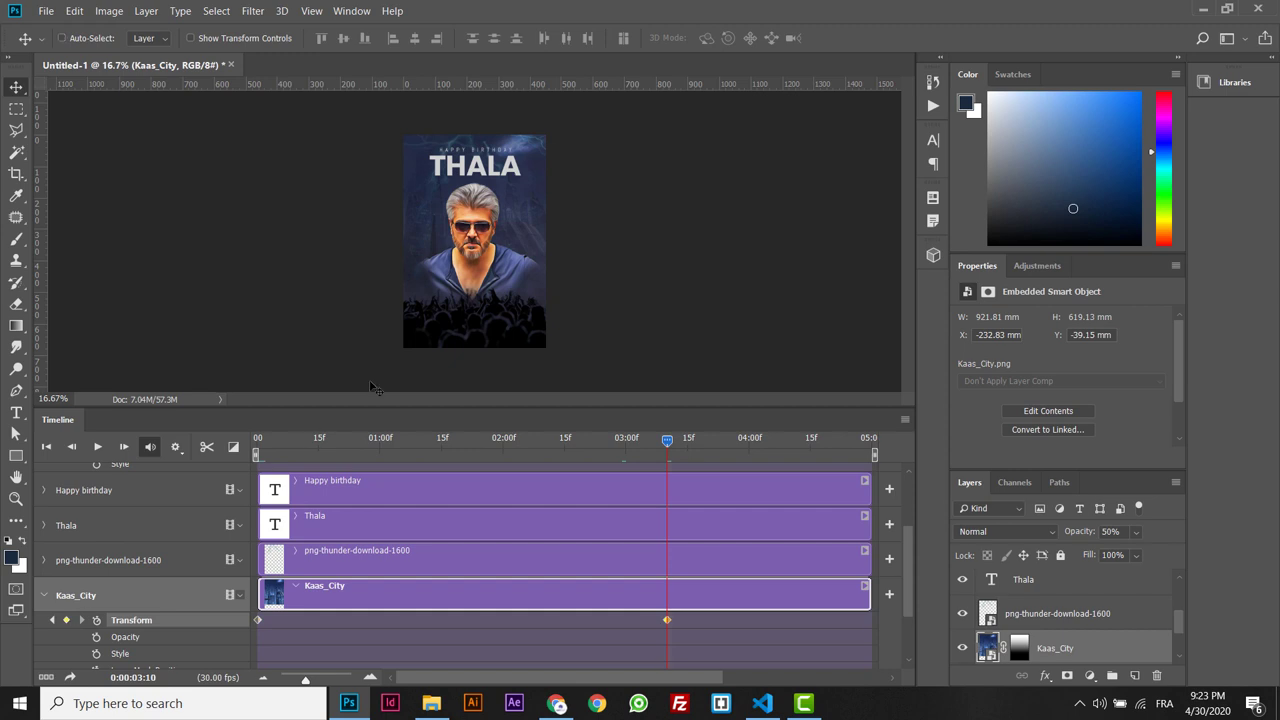
key(ctrl+t)
drag(622, 118, 605, 132)
key(Return)
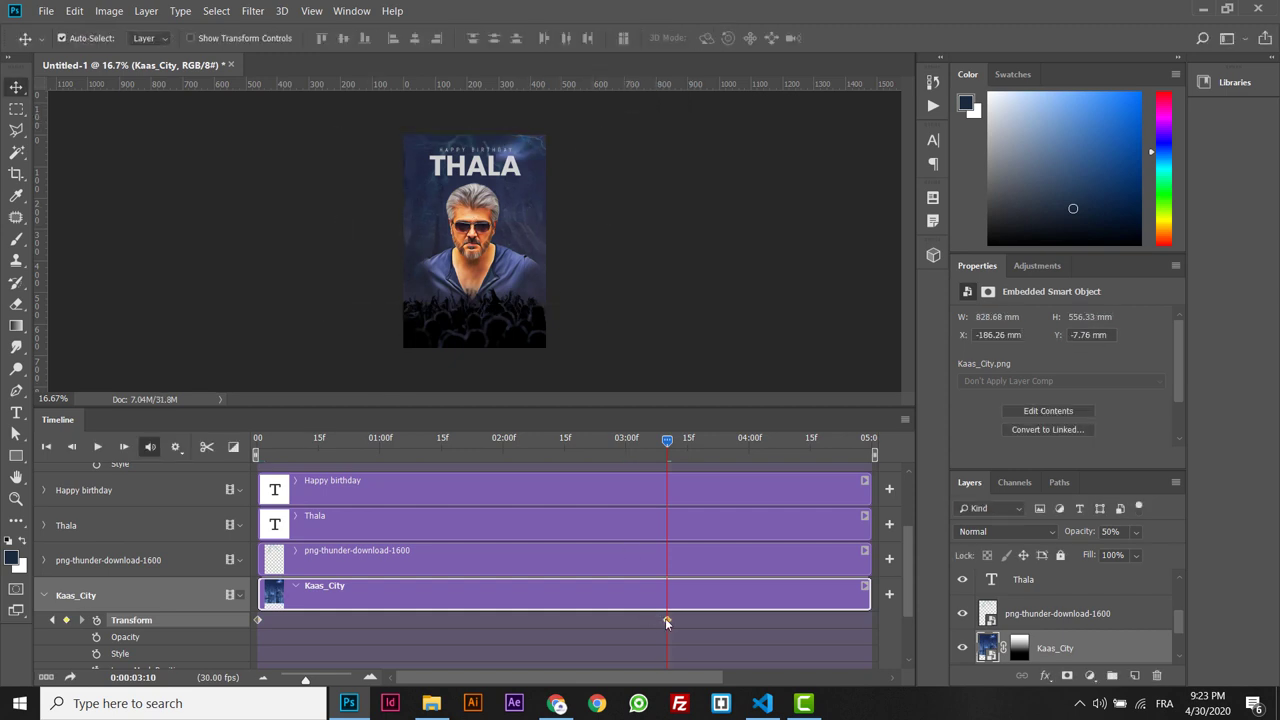
drag(667, 620, 873, 621)
key(ctrl+s)
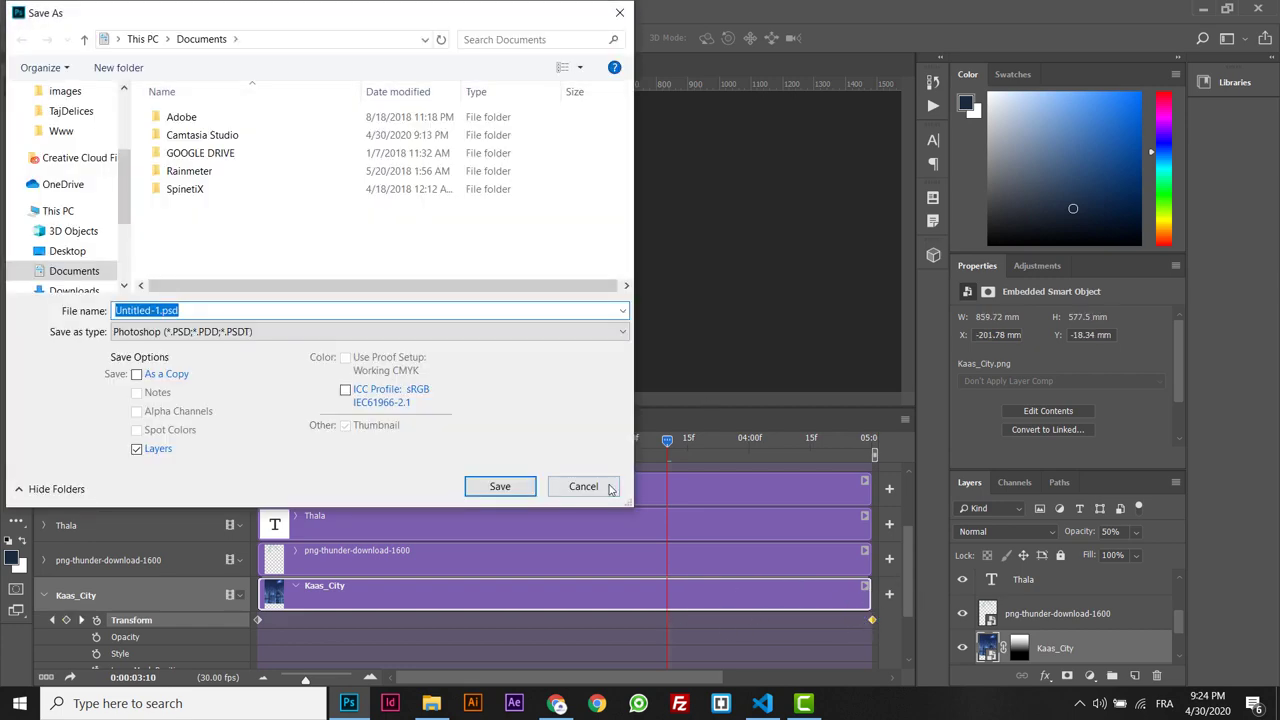
key(Escape)
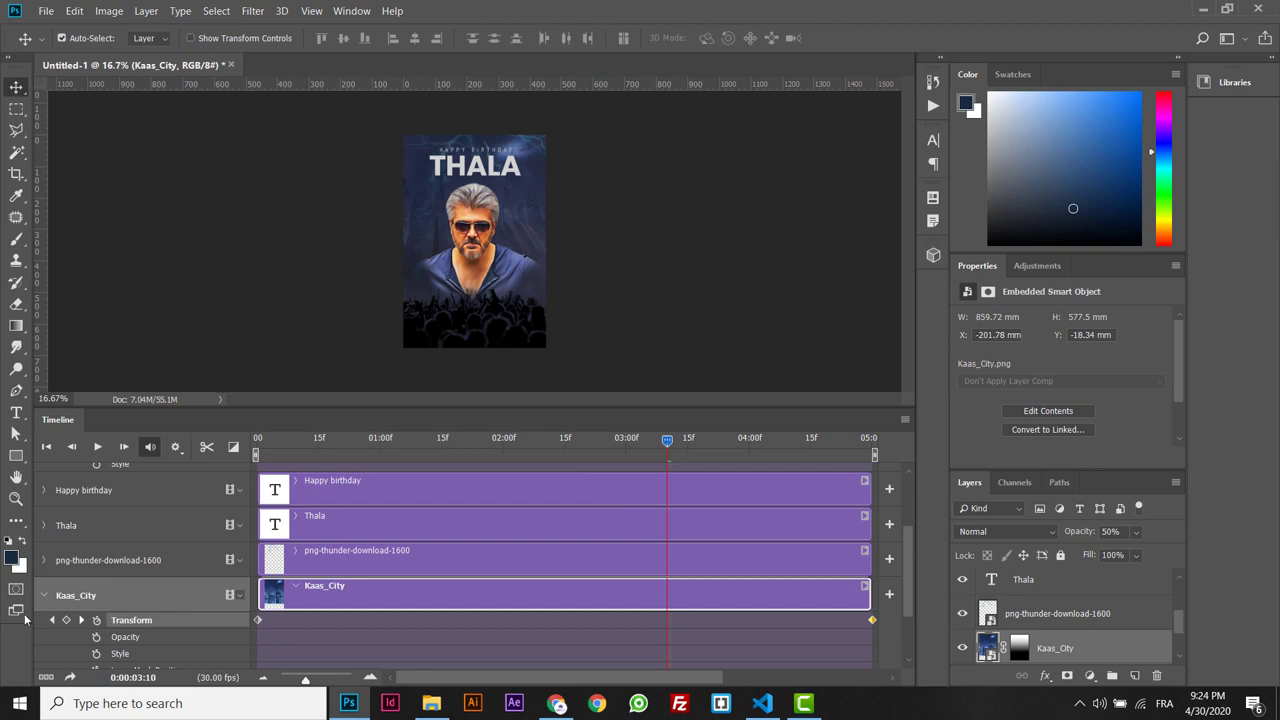
Collapse the Kaas_City and portrait tracks and expand the png-thunder-download-1600 track's properties.
click(43, 595)
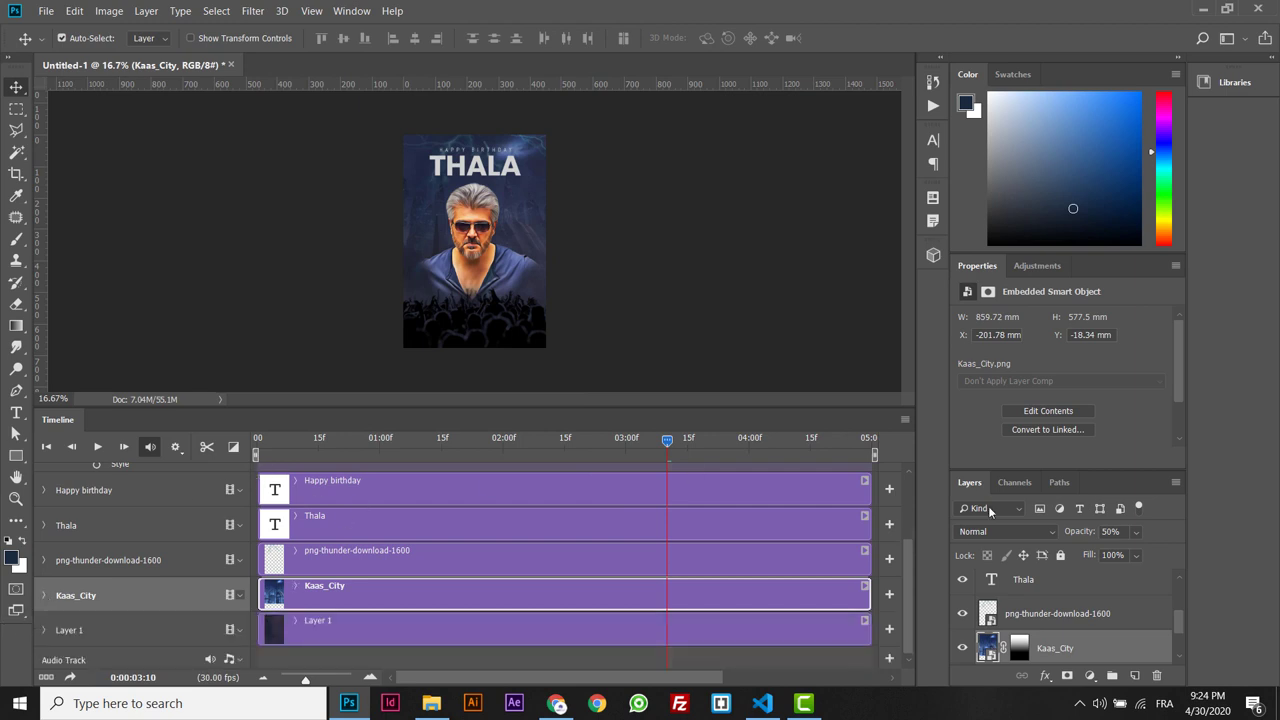
drag(908, 542, 922, 459)
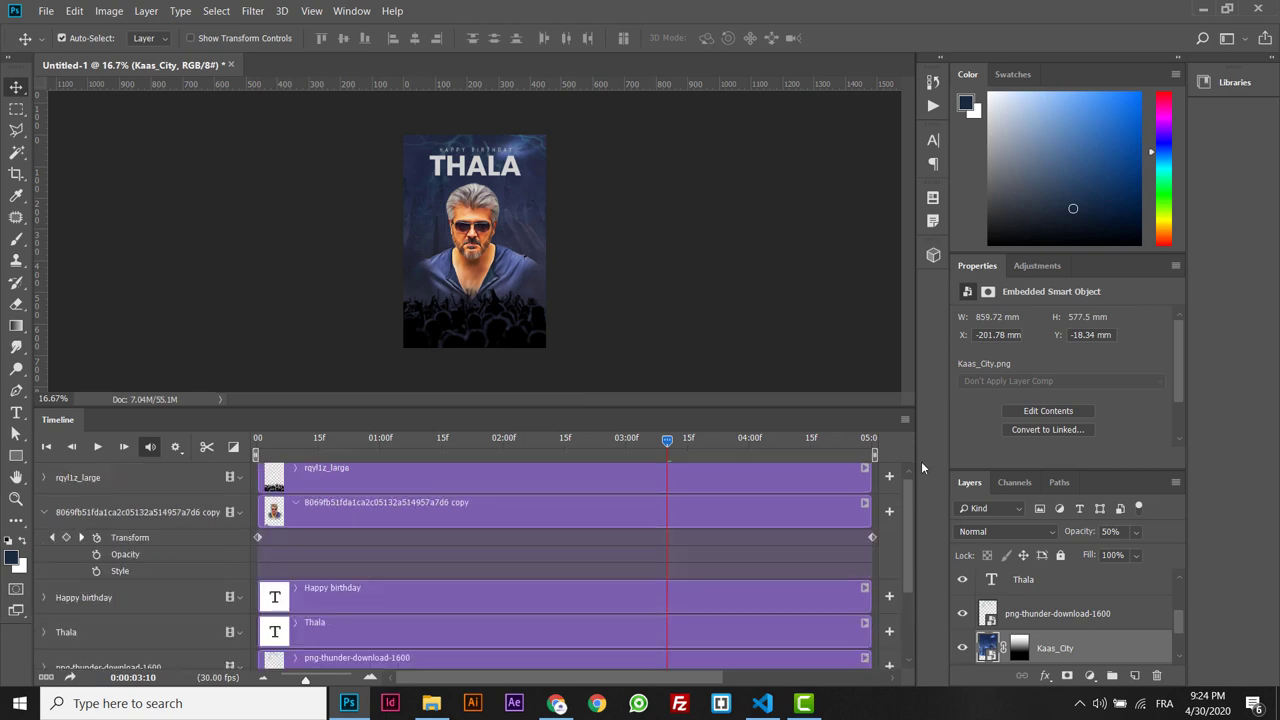
click(43, 512)
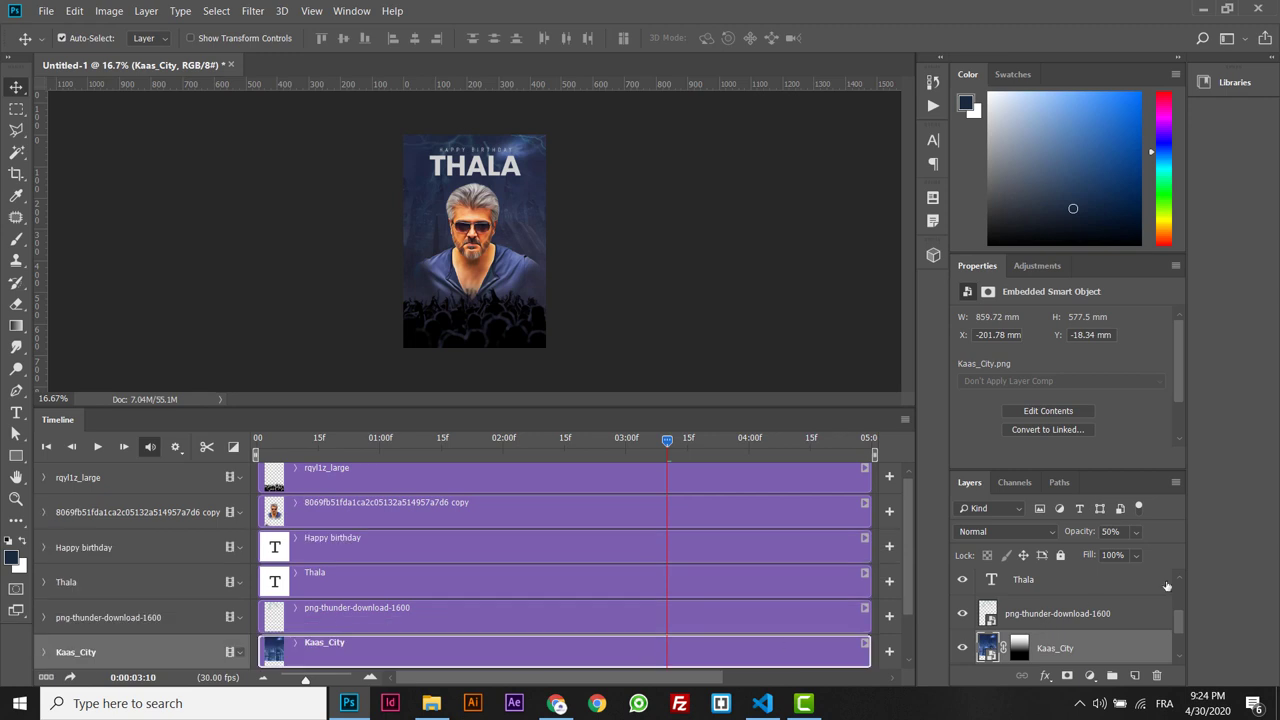
click(963, 614)
click(963, 614)
click(1027, 614)
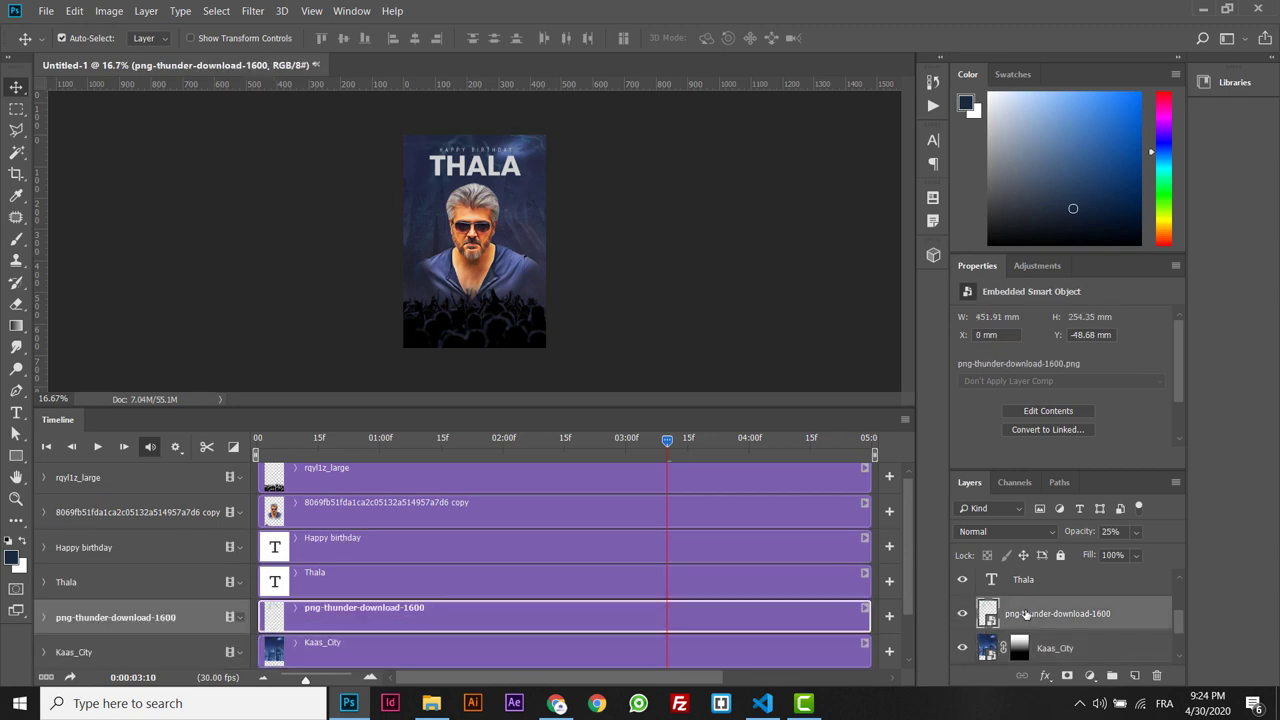
click(42, 618)
drag(913, 522, 909, 570)
At 1:17 enable the thunder layer's Opacity stopwatch with opacity 0%.
drag(668, 447, 450, 476)
click(96, 585)
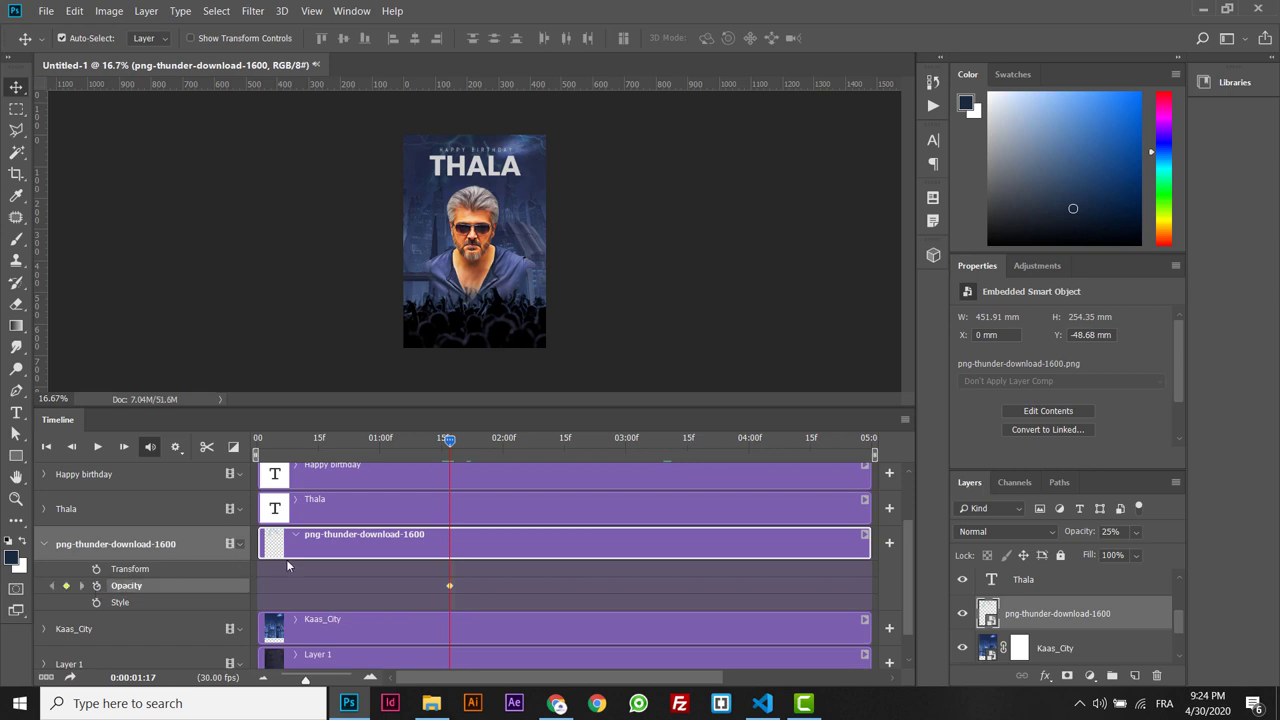
click(1140, 533)
drag(1118, 553, 1097, 553)
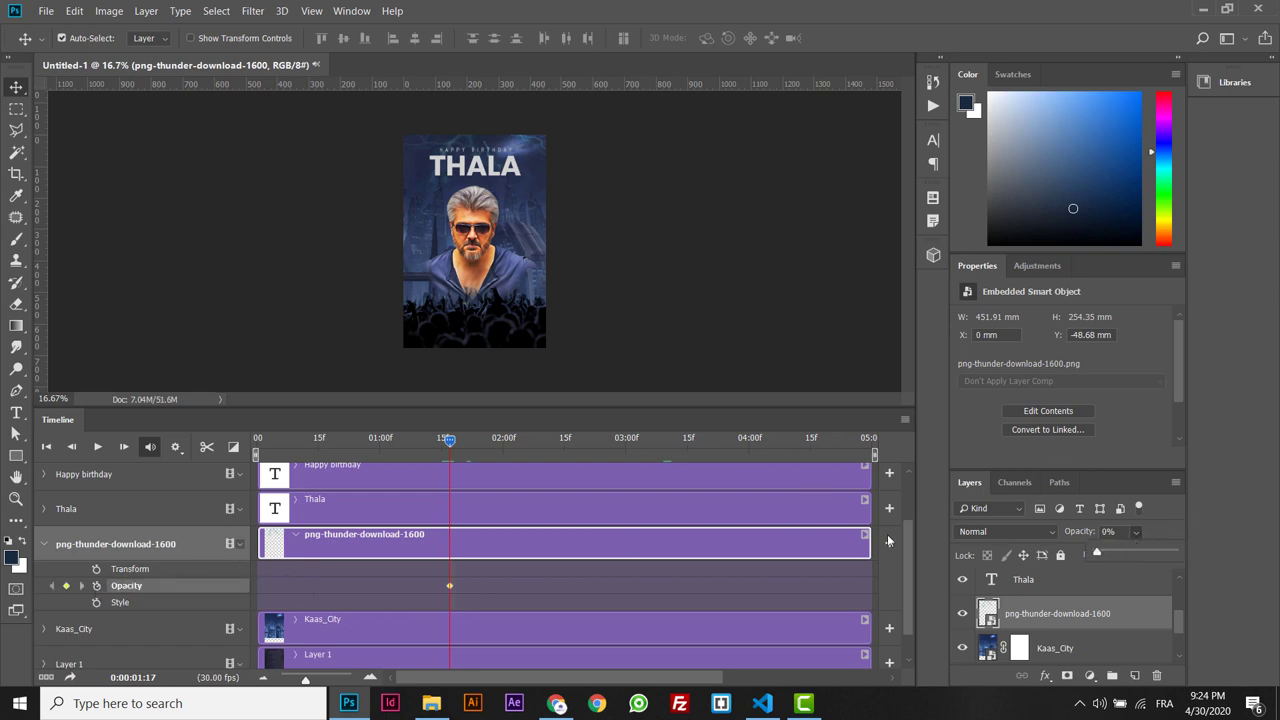
click(450, 443)
At 1:19 set the thunder layer's opacity to 30%.
click(458, 441)
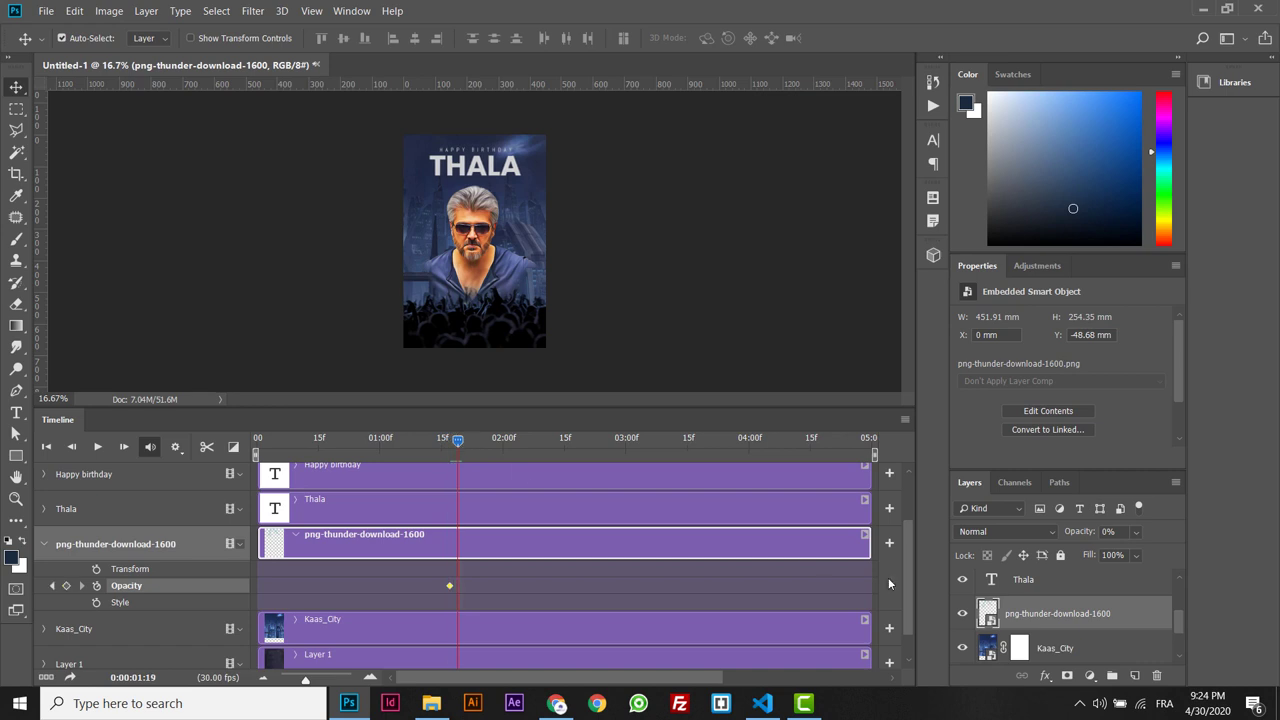
click(1123, 533)
text(45)
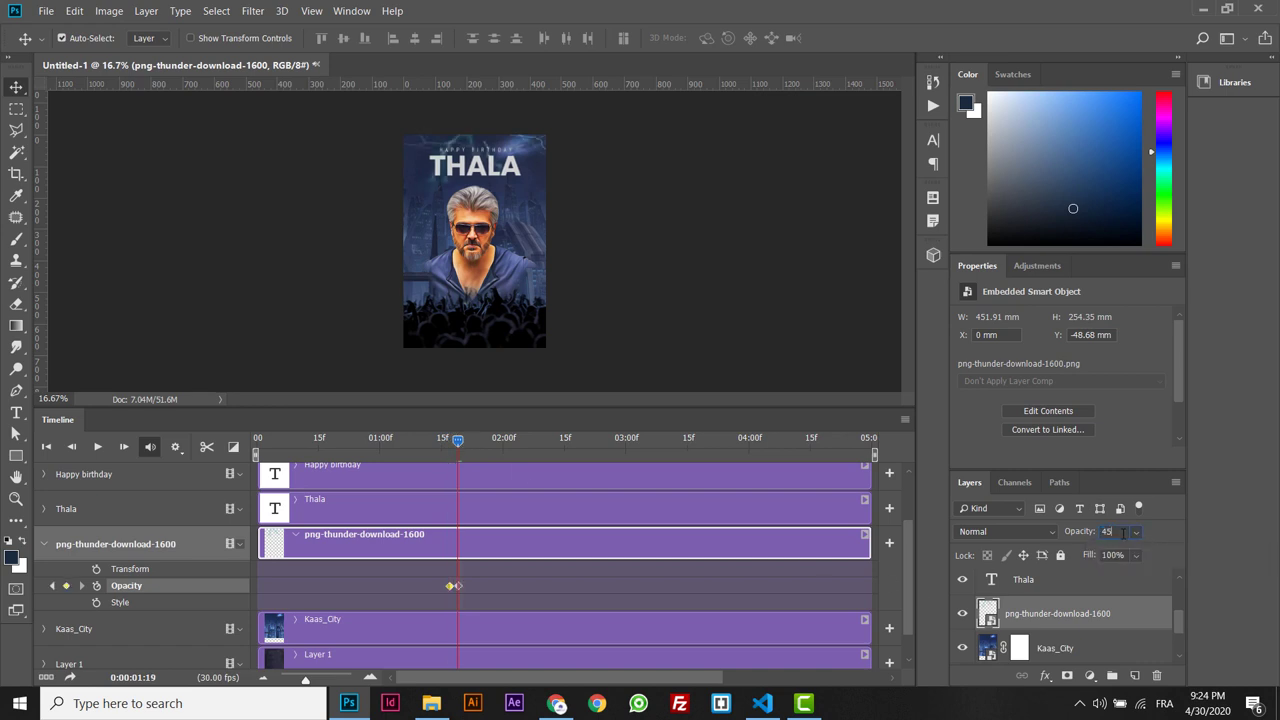
key(Return)
key(3)
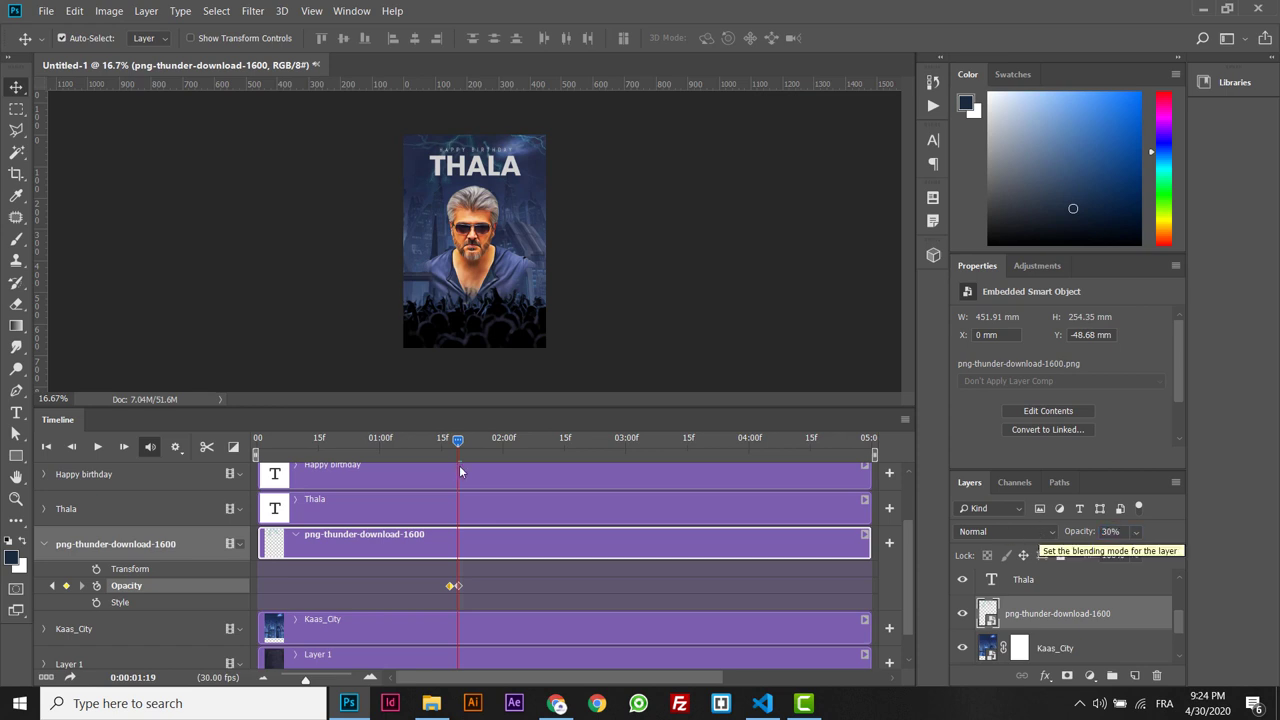
Add a 0% opacity keyframe at 1:21.
drag(457, 442, 470, 446)
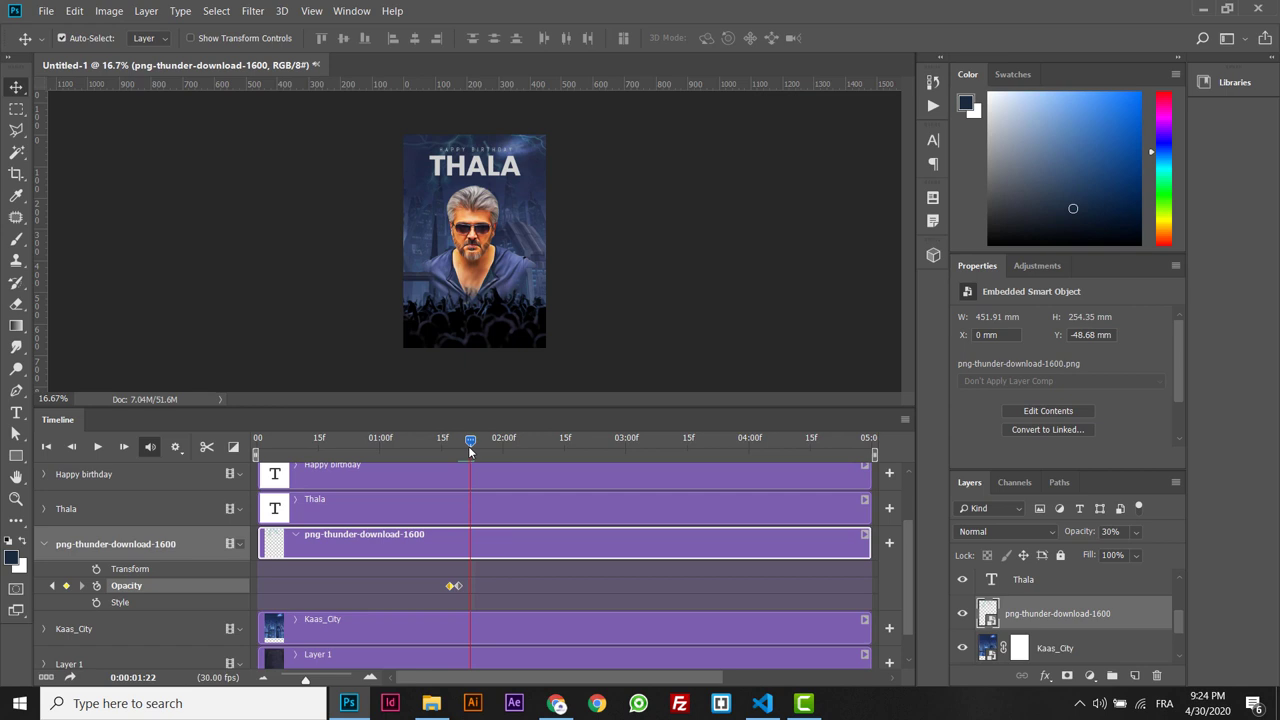
key(Left)
click(67, 586)
drag(1098, 531, 548, 531)
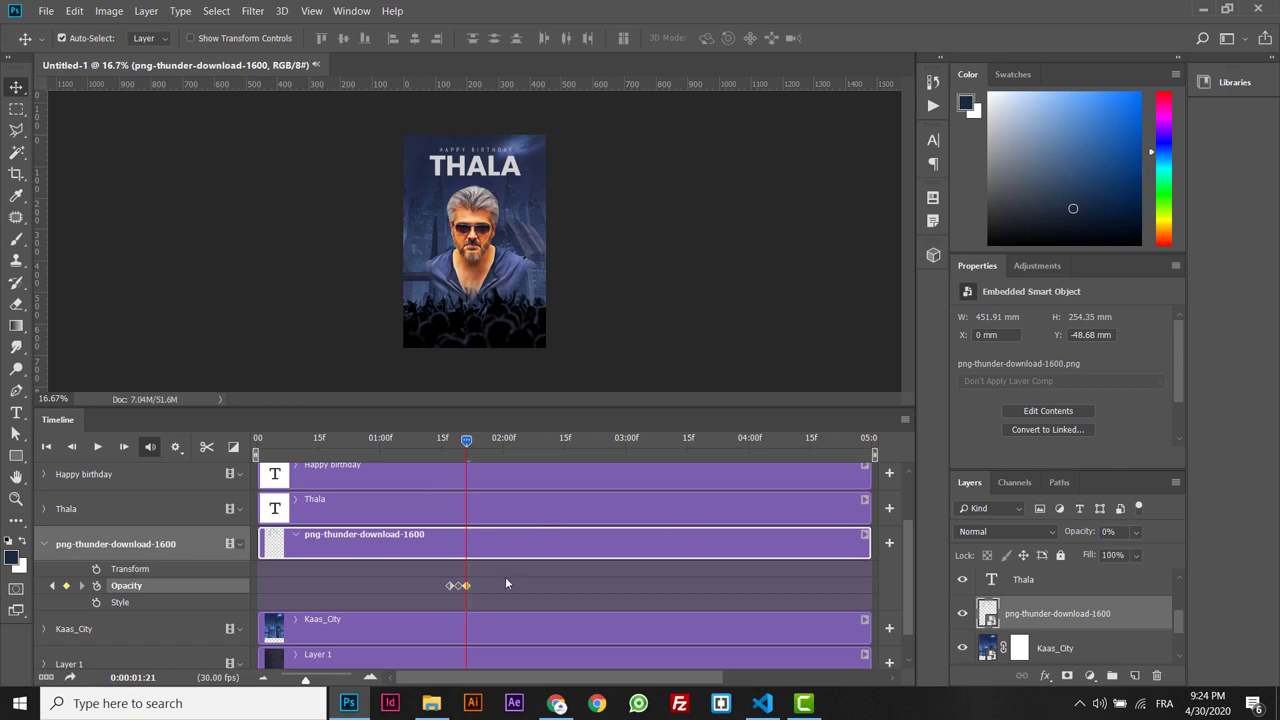
Add a 30% opacity keyframe at 1:23.
drag(436, 592, 474, 586)
drag(468, 447, 513, 451)
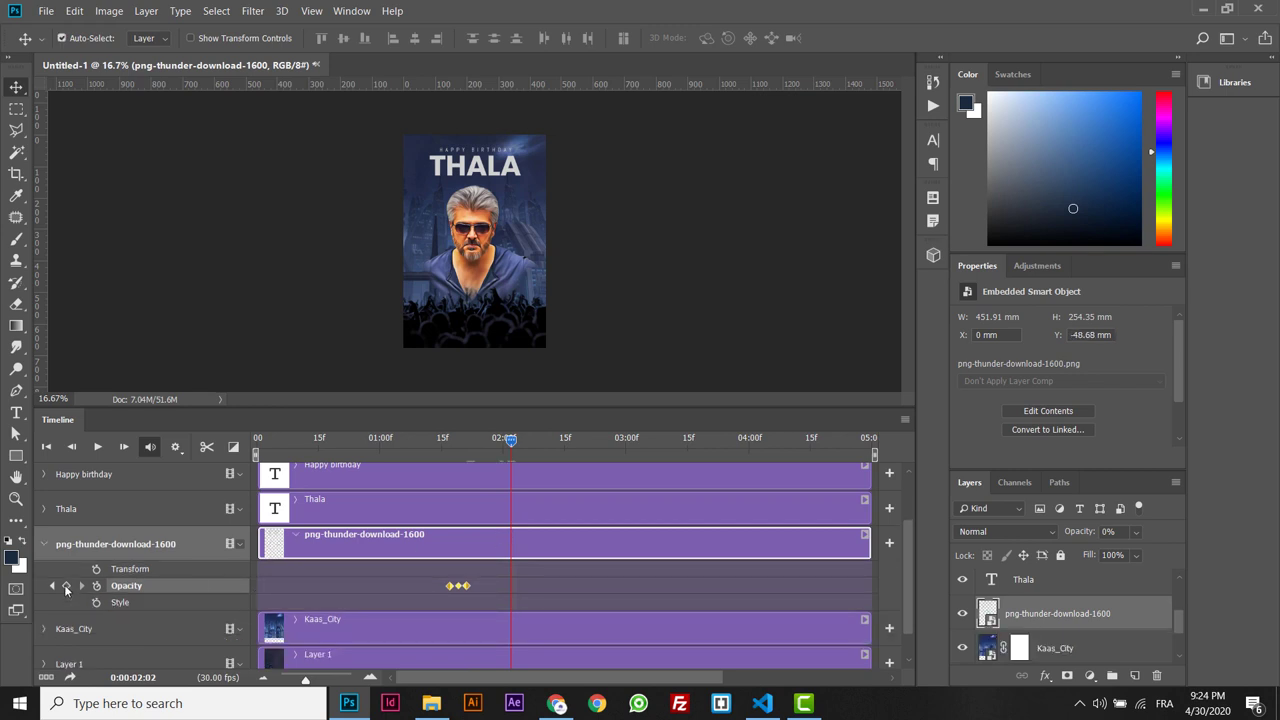
drag(510, 438, 478, 448)
click(476, 447)
click(65, 587)
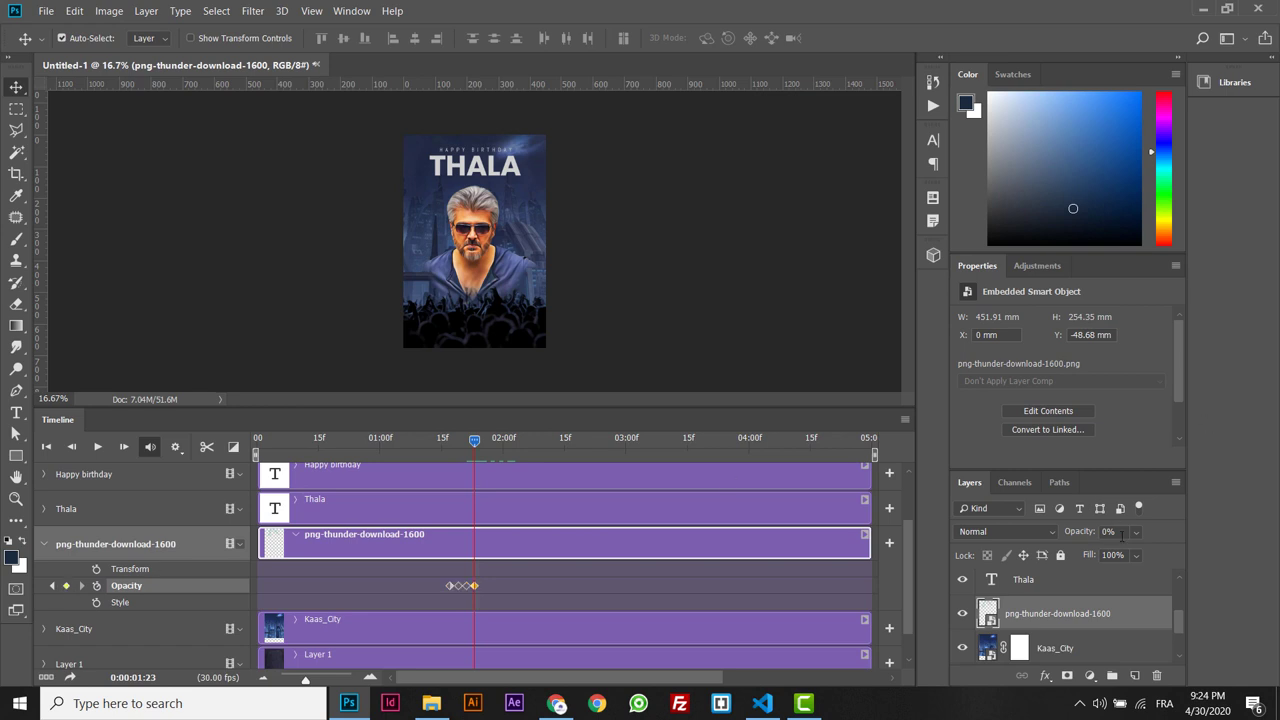
key(Return)
Set 0% opacity at 1:26 and scrub through the thunder flash.
drag(478, 441, 486, 440)
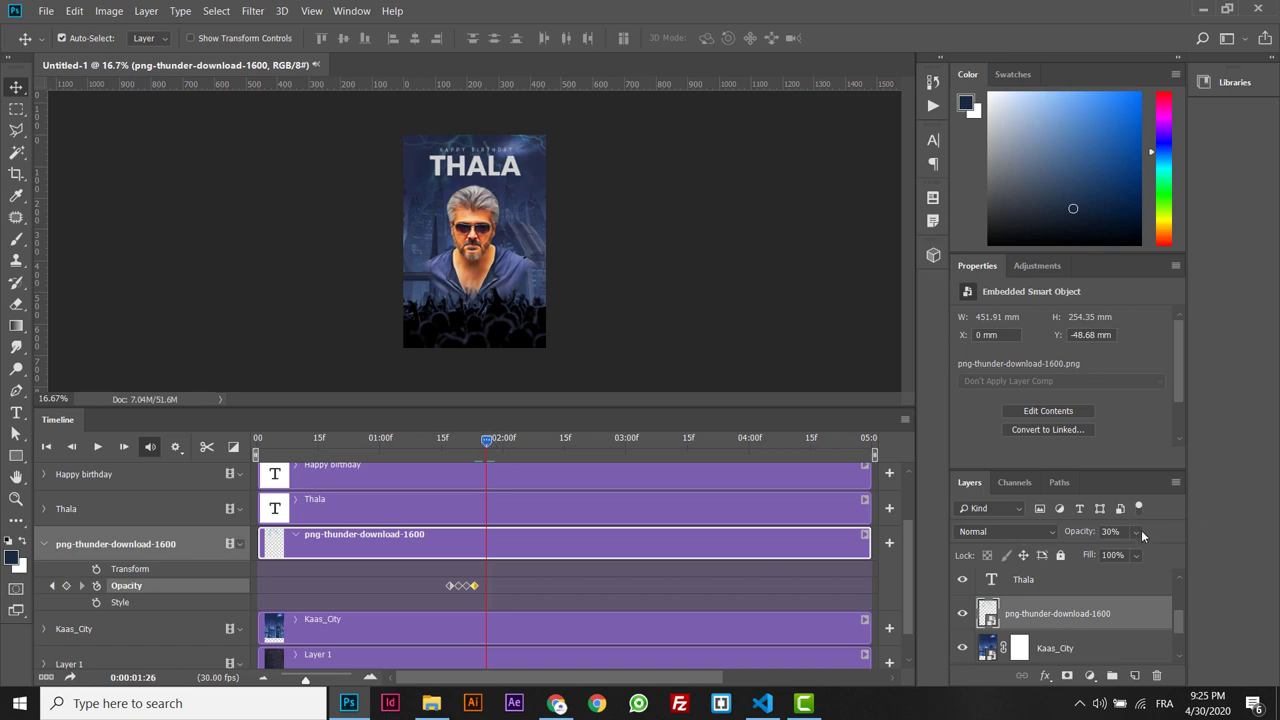
double_click(1109, 531)
text(0)
key(Return)
drag(508, 436, 806, 418)
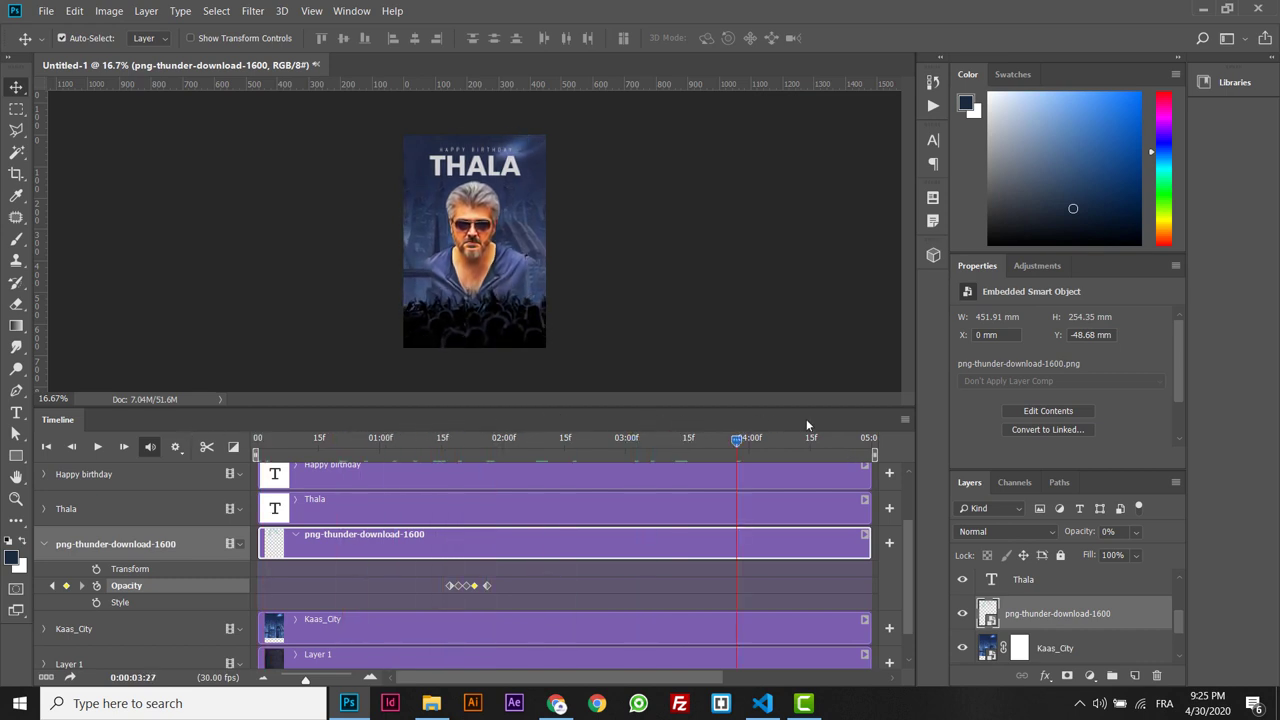
Select Kaas_City, compare it hidden and shown, and target its layer mask.
key(ctrl+plus)
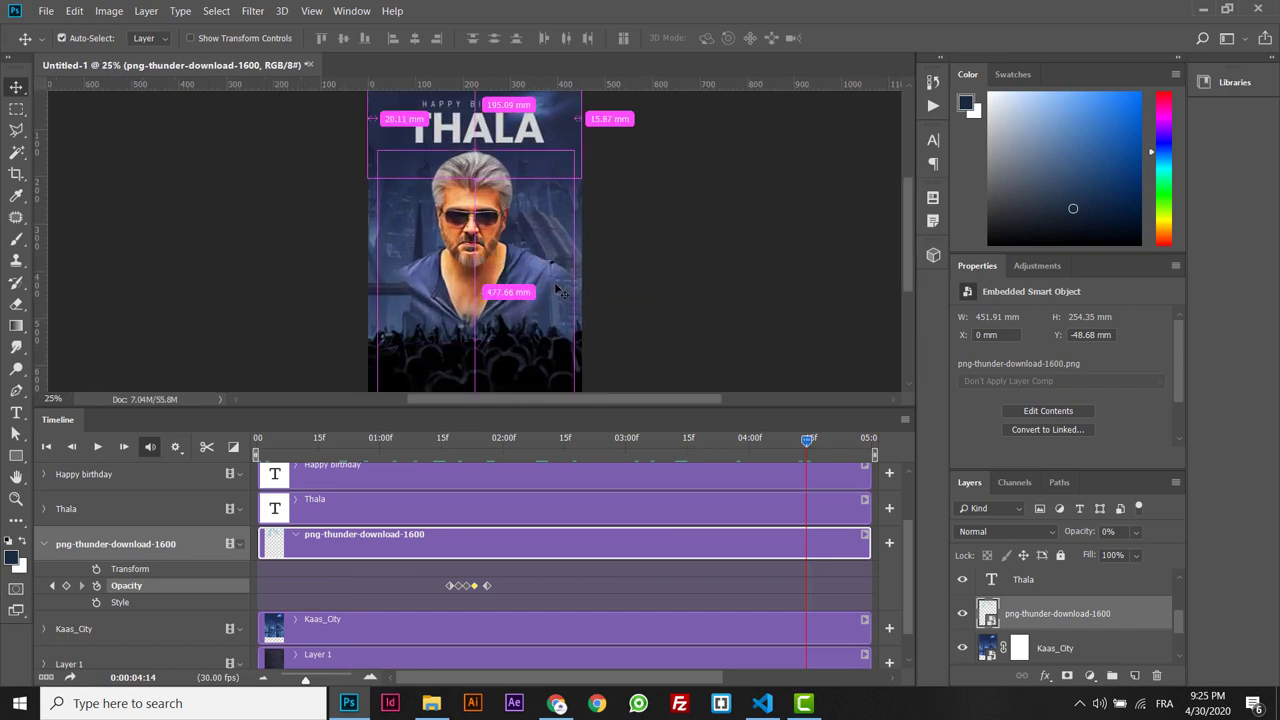
click(1065, 645)
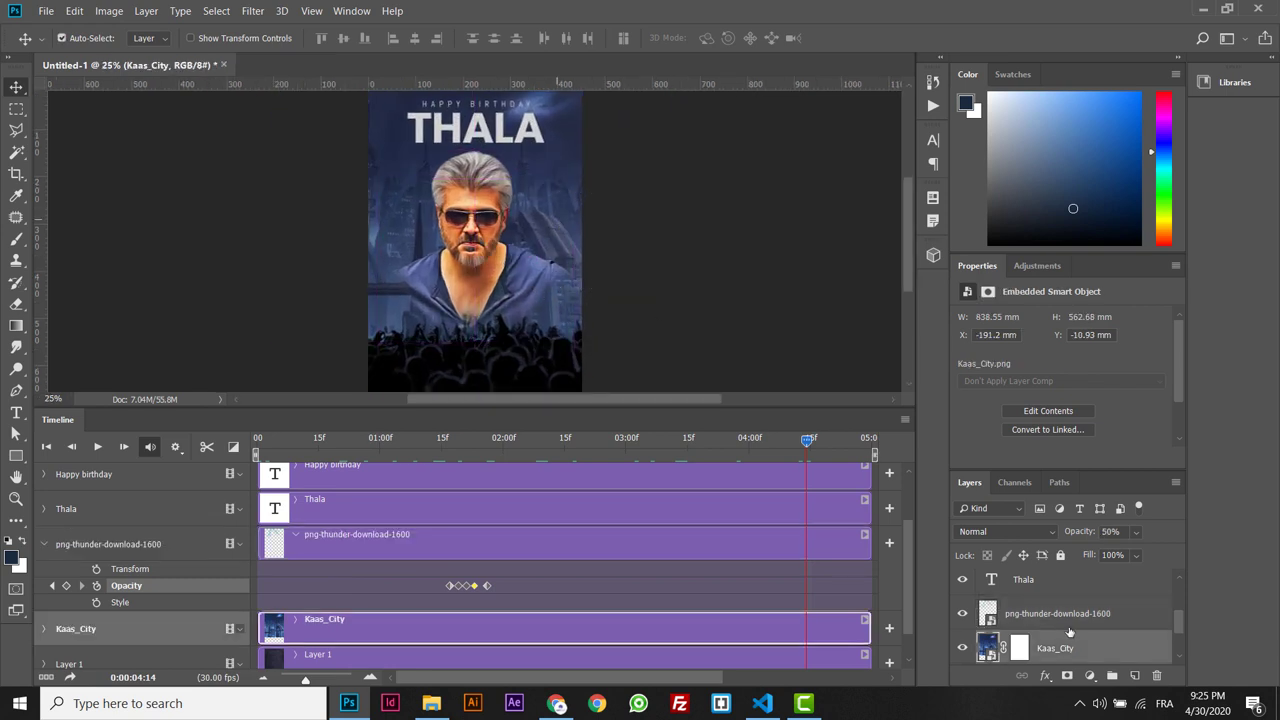
click(963, 649)
click(963, 649)
click(1019, 648)
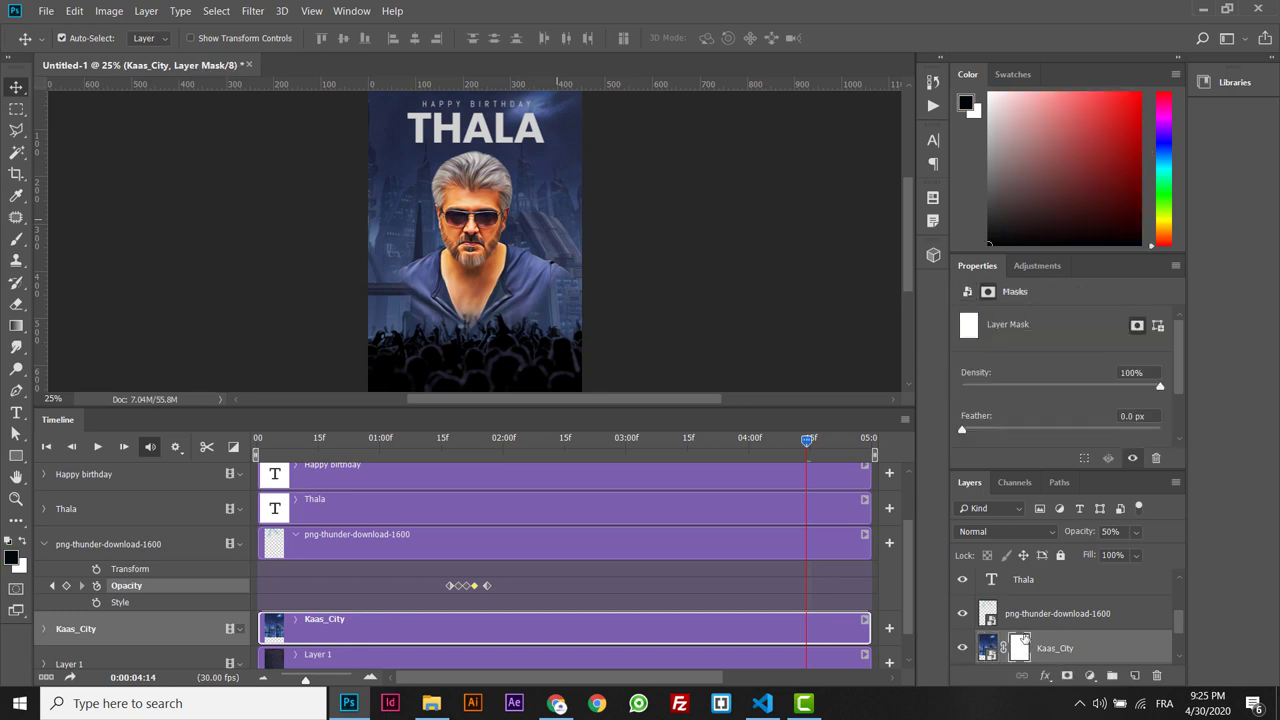
key(ctrl+minus)
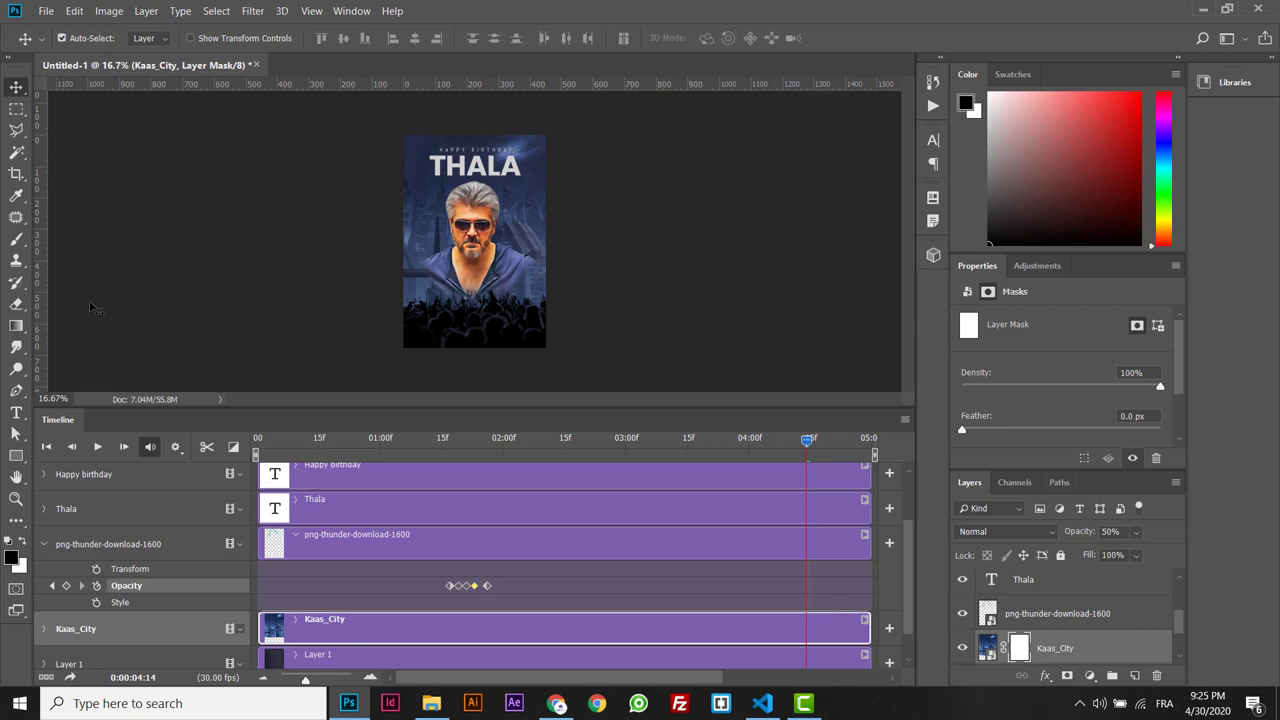
Draw a bottom-to-top gradient on the Kaas_City mask, redrawing until it fits.
click(16, 326)
drag(470, 228, 468, 146)
key(ctrl+z)
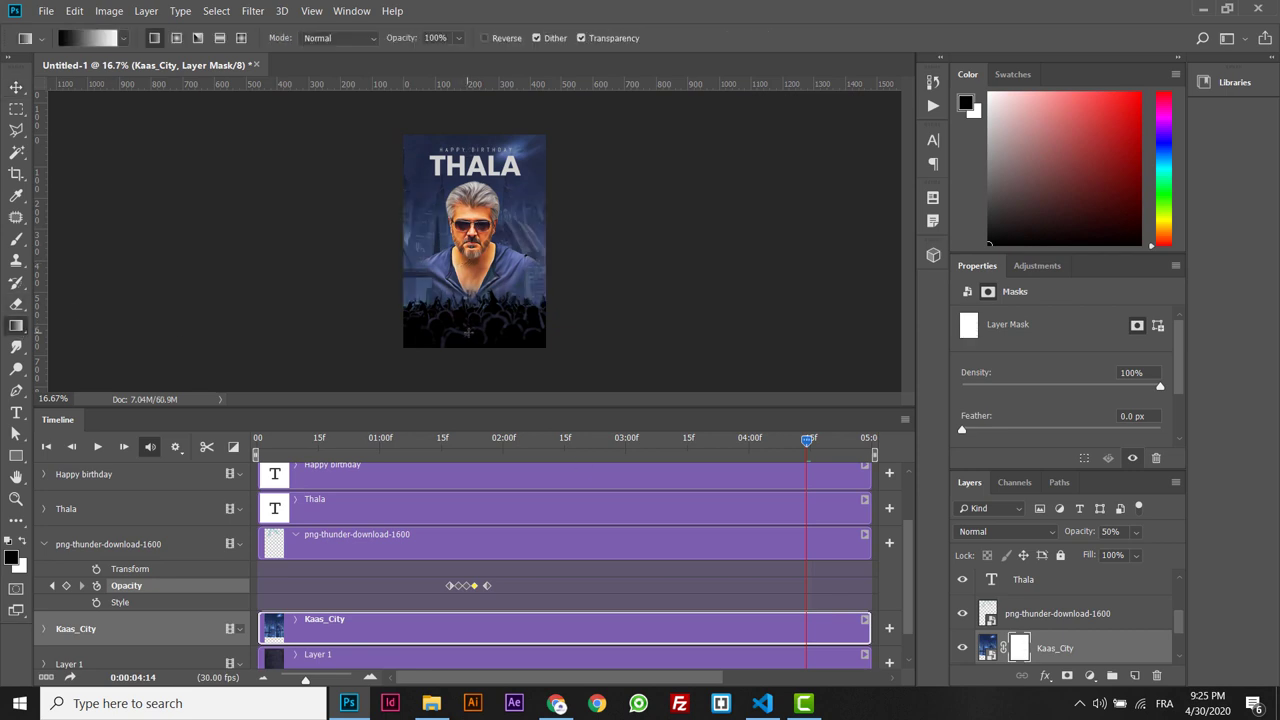
drag(472, 334, 475, 194)
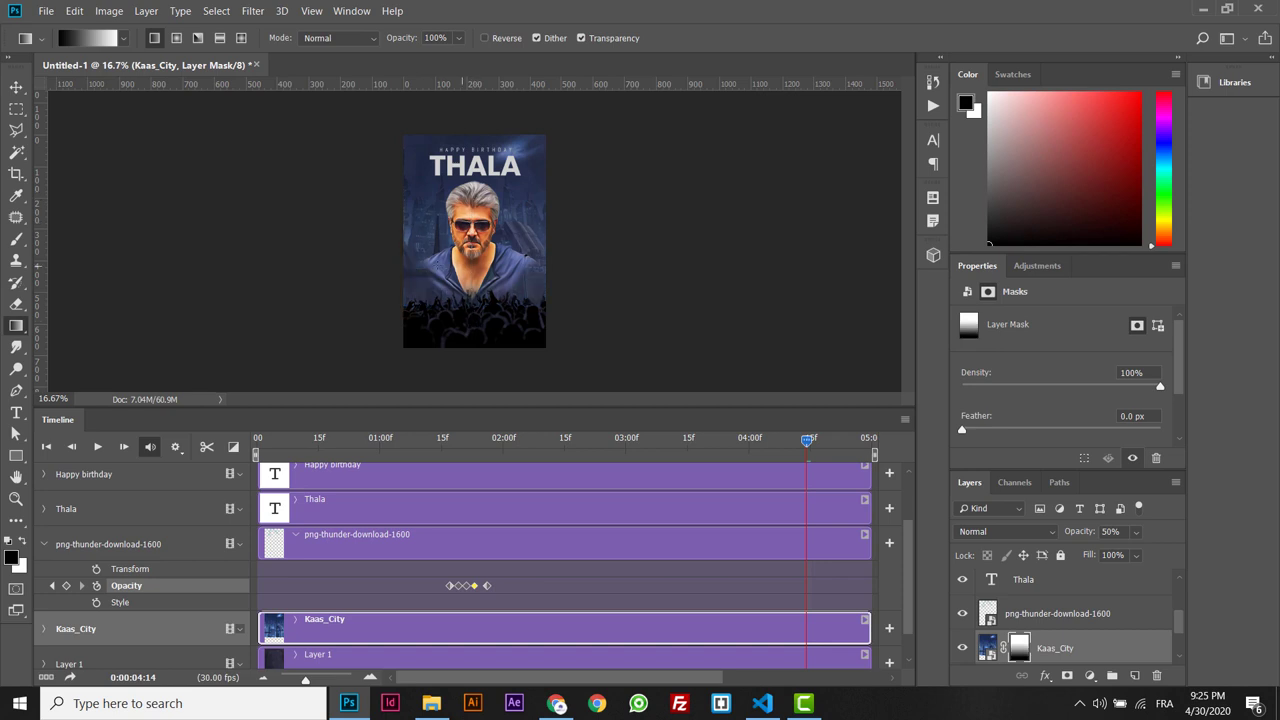
key(ctrl+z)
drag(473, 305, 472, 172)
key(ctrl+z)
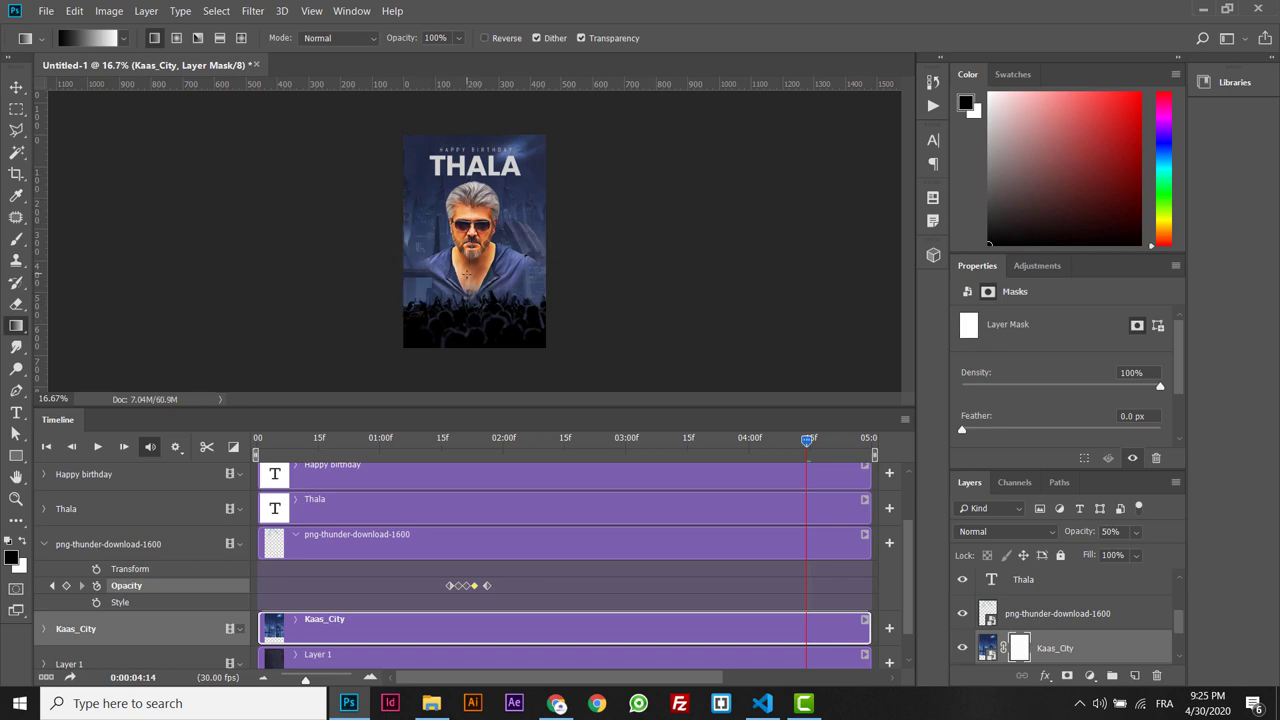
drag(467, 272, 467, 171)
Zoom the poster to 25%, scrub the animation, then undo the mask gradient.
scroll(481, 170, up, 1)
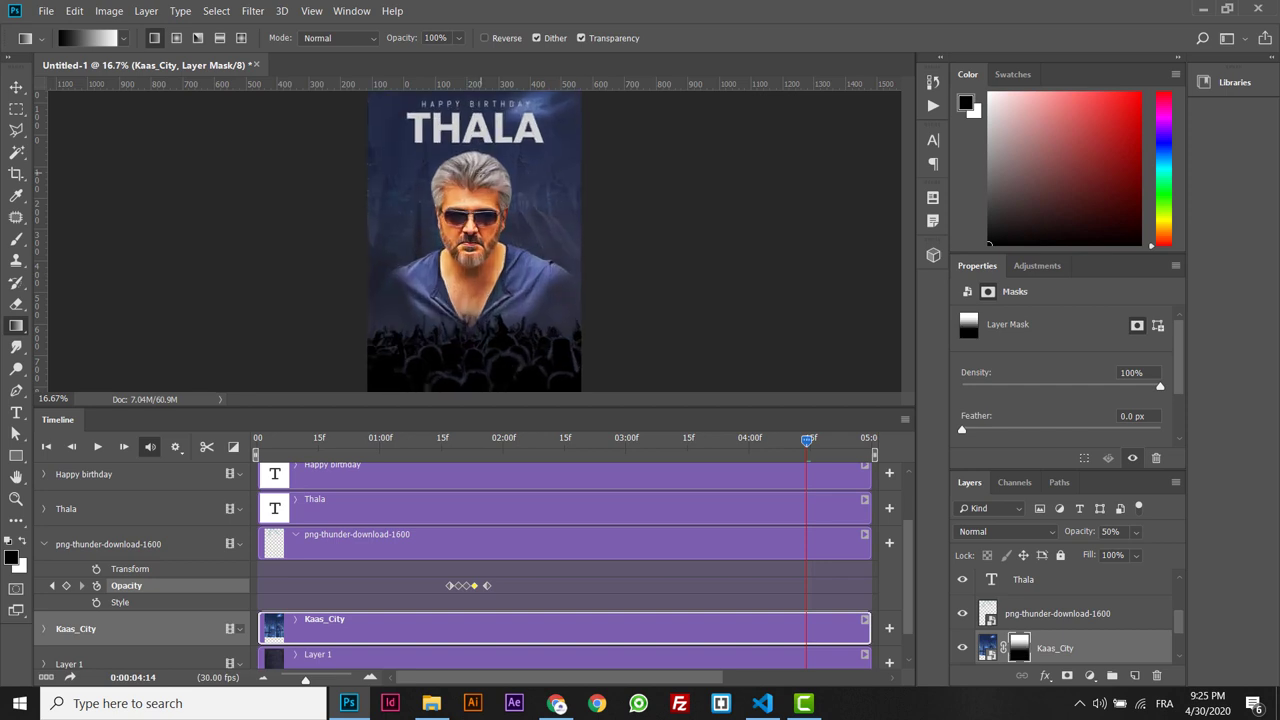
scroll(481, 170, up, 1)
scroll(481, 170, down, 1)
key(ctrl+minus)
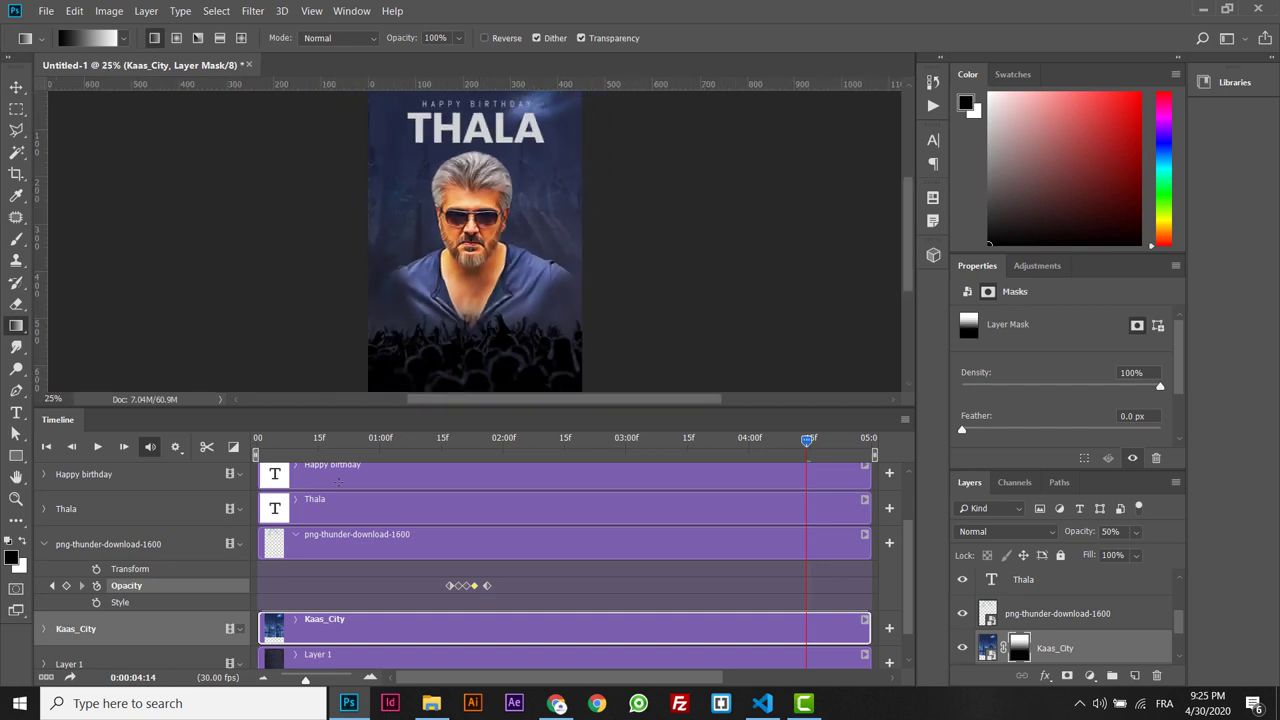
drag(258, 439, 207, 449)
key(ctrl+z)
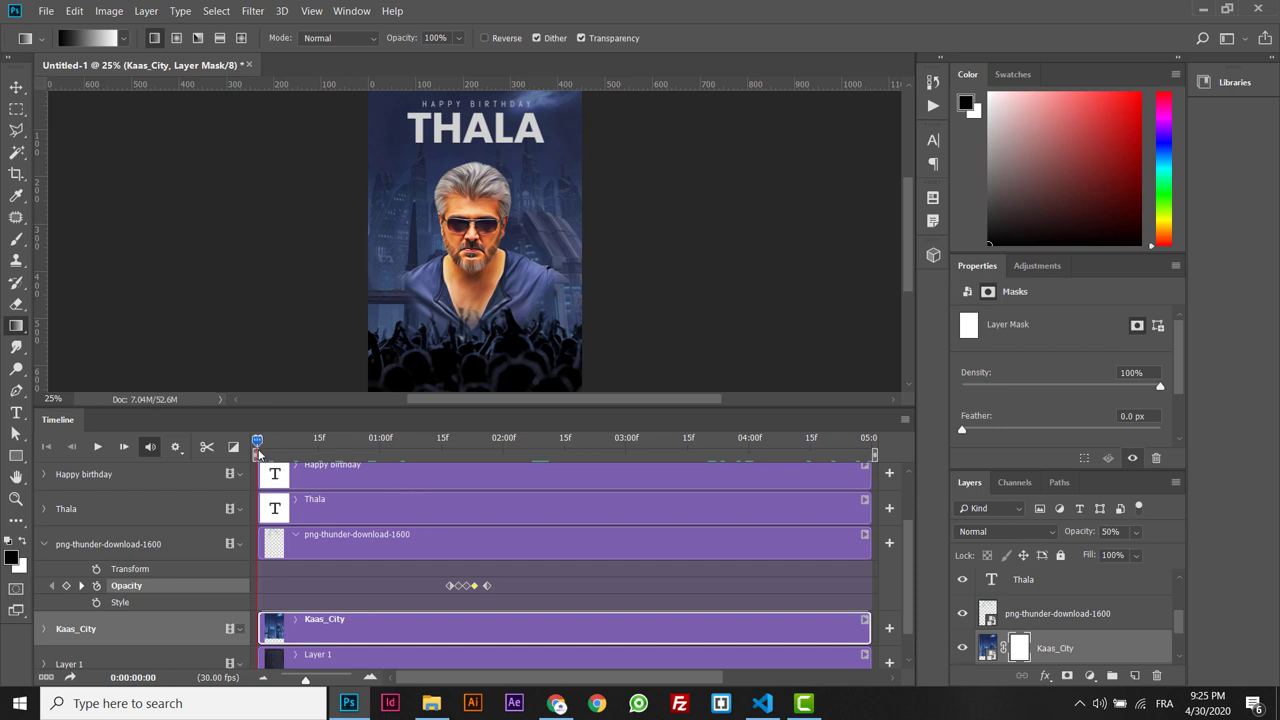
Play the opening frames of the animation and return to the start.
drag(298, 447, 238, 447)
key(space)
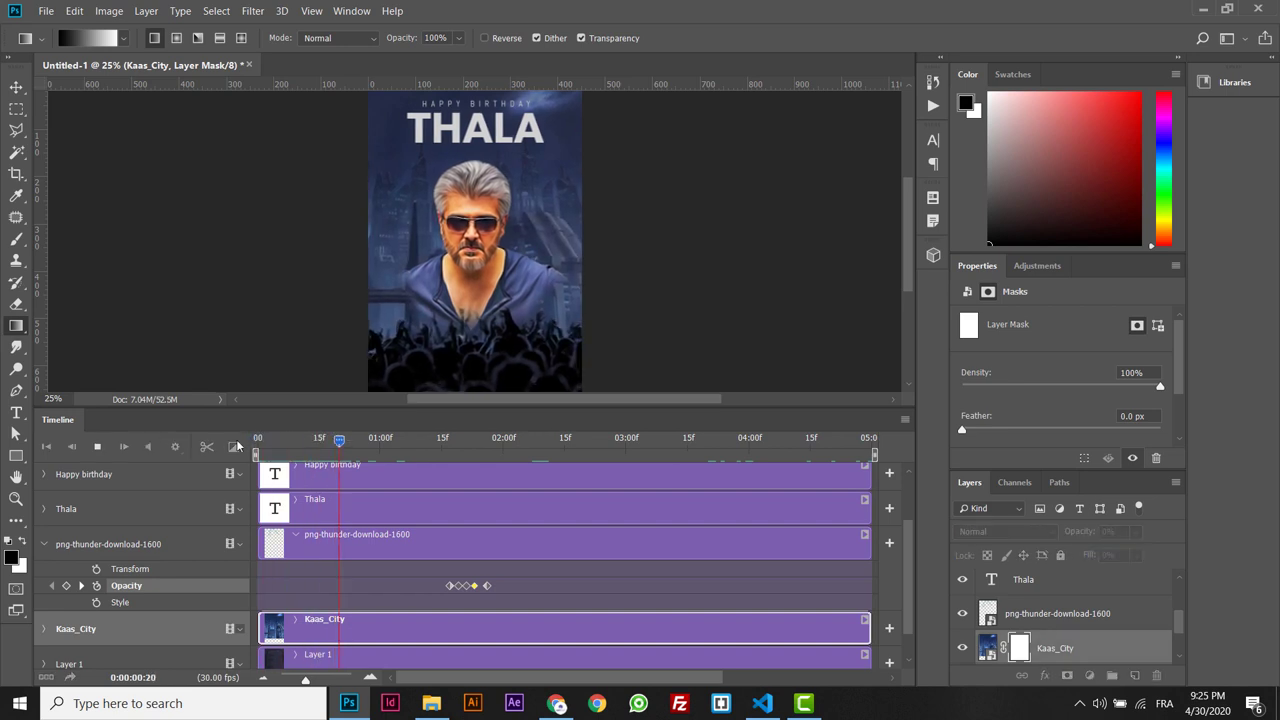
key(space)
drag(275, 447, 252, 447)
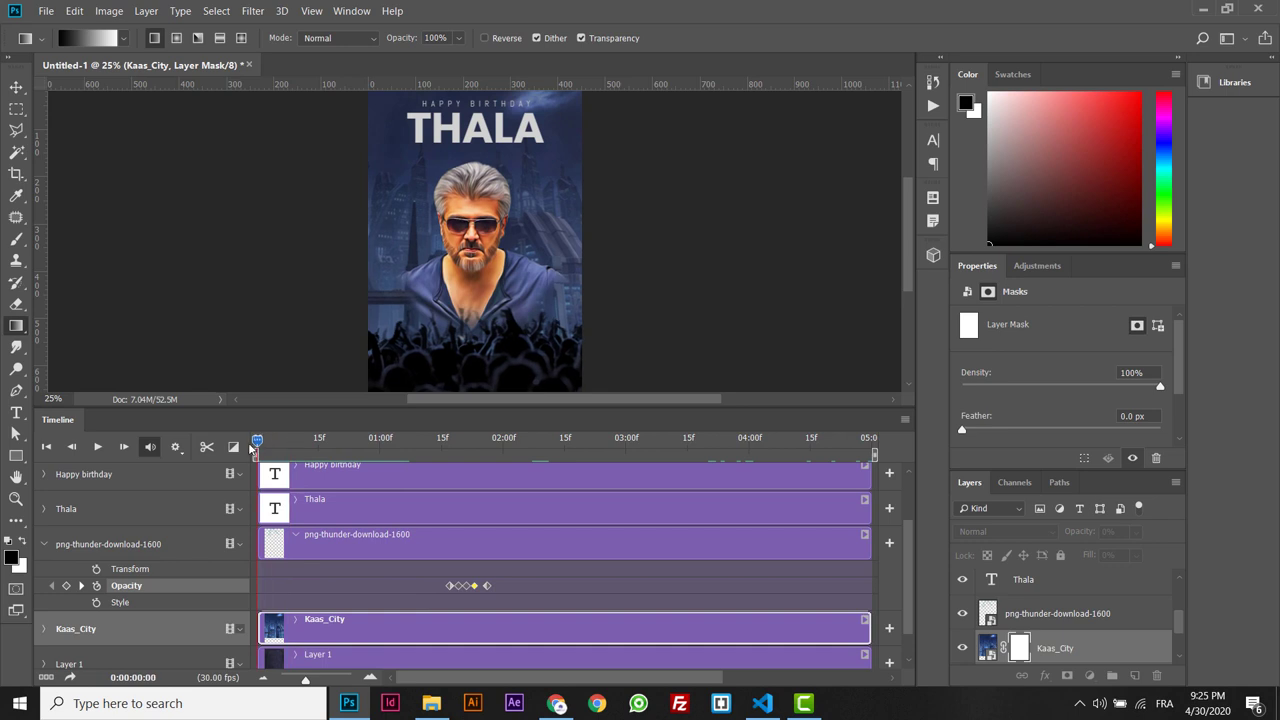
Replace the Kaas_City mask with a fresh white mask, drag a gradient, and preview.
drag(1180, 625, 1180, 643)
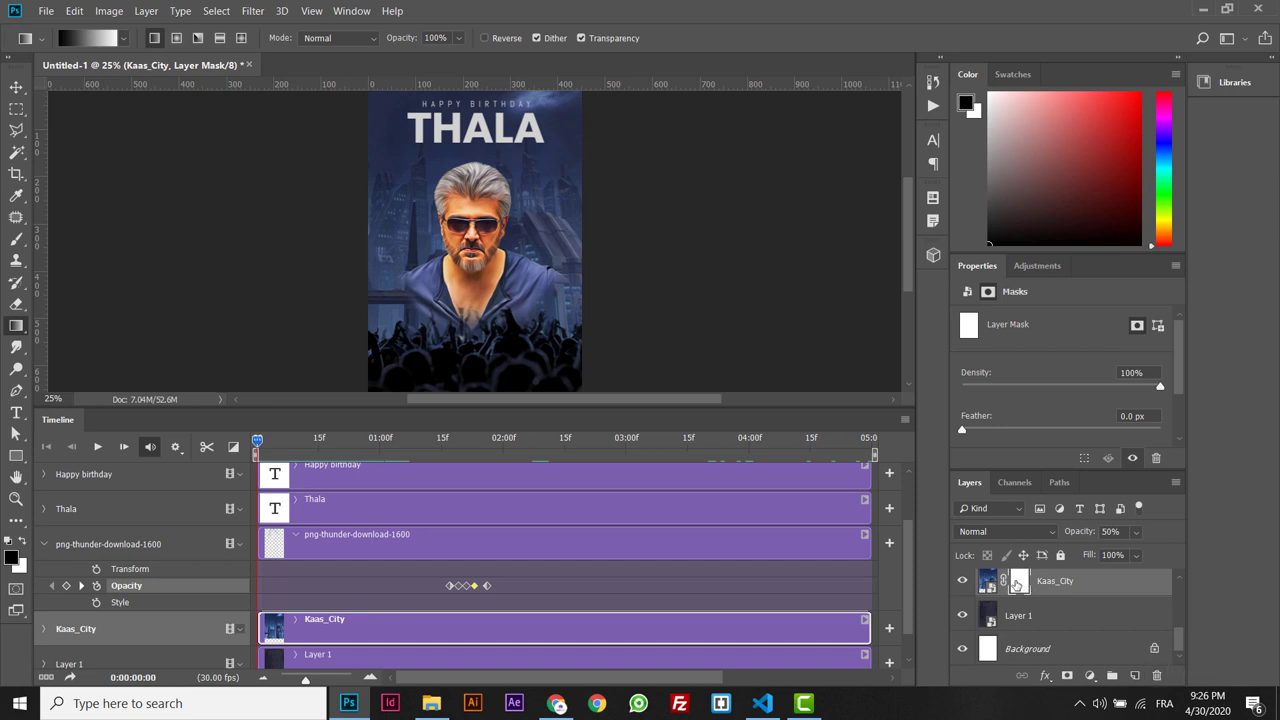
drag(1020, 583, 1160, 679)
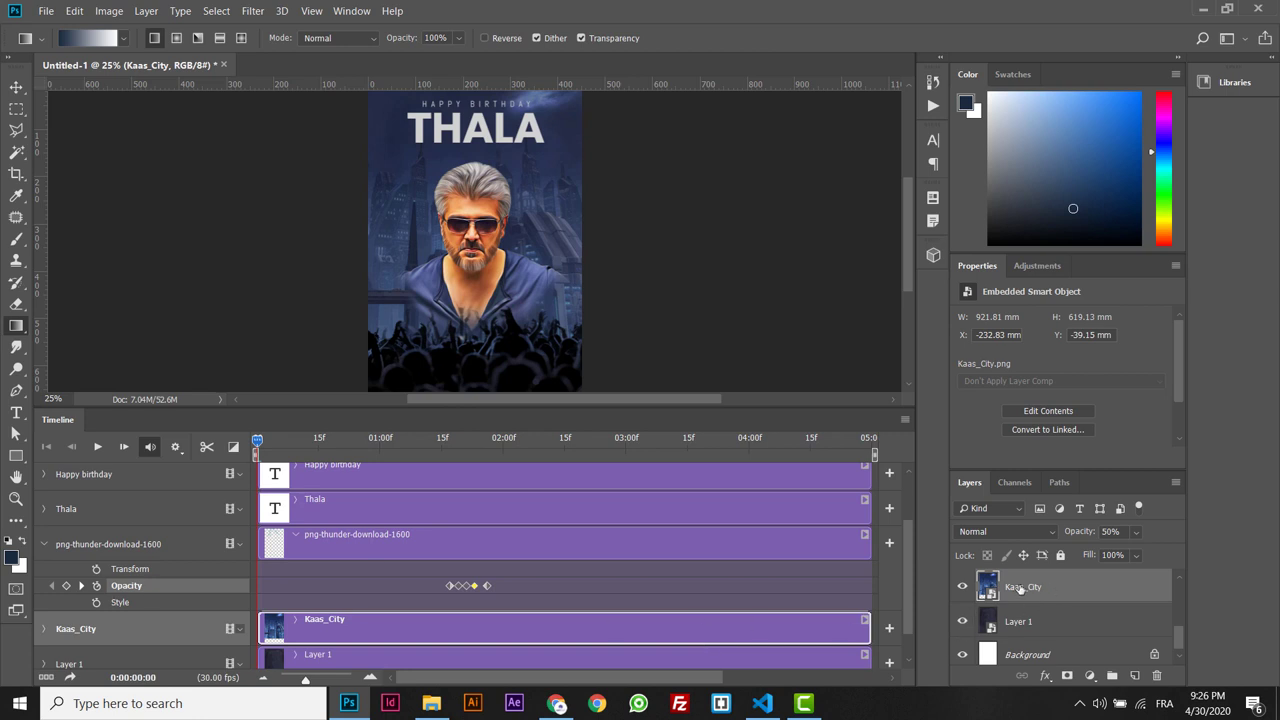
click(962, 588)
click(962, 588)
click(1090, 676)
click(1067, 676)
click(1067, 676)
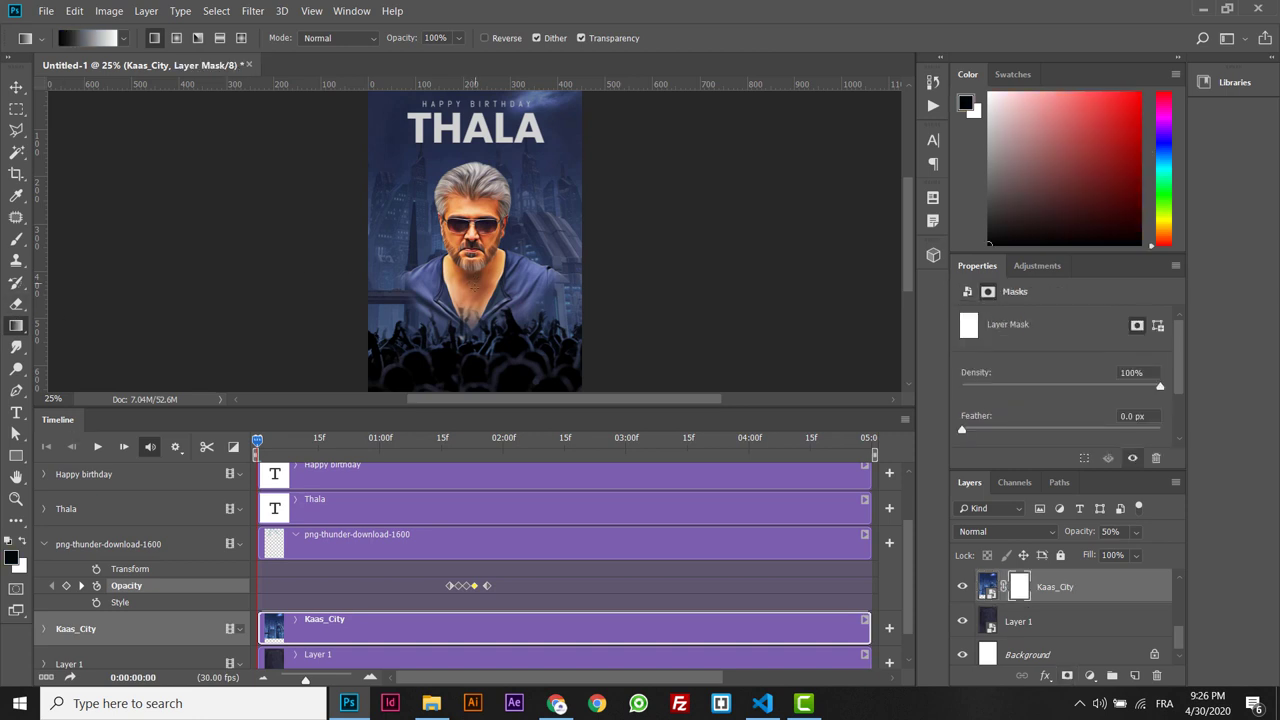
drag(474, 204, 478, 84)
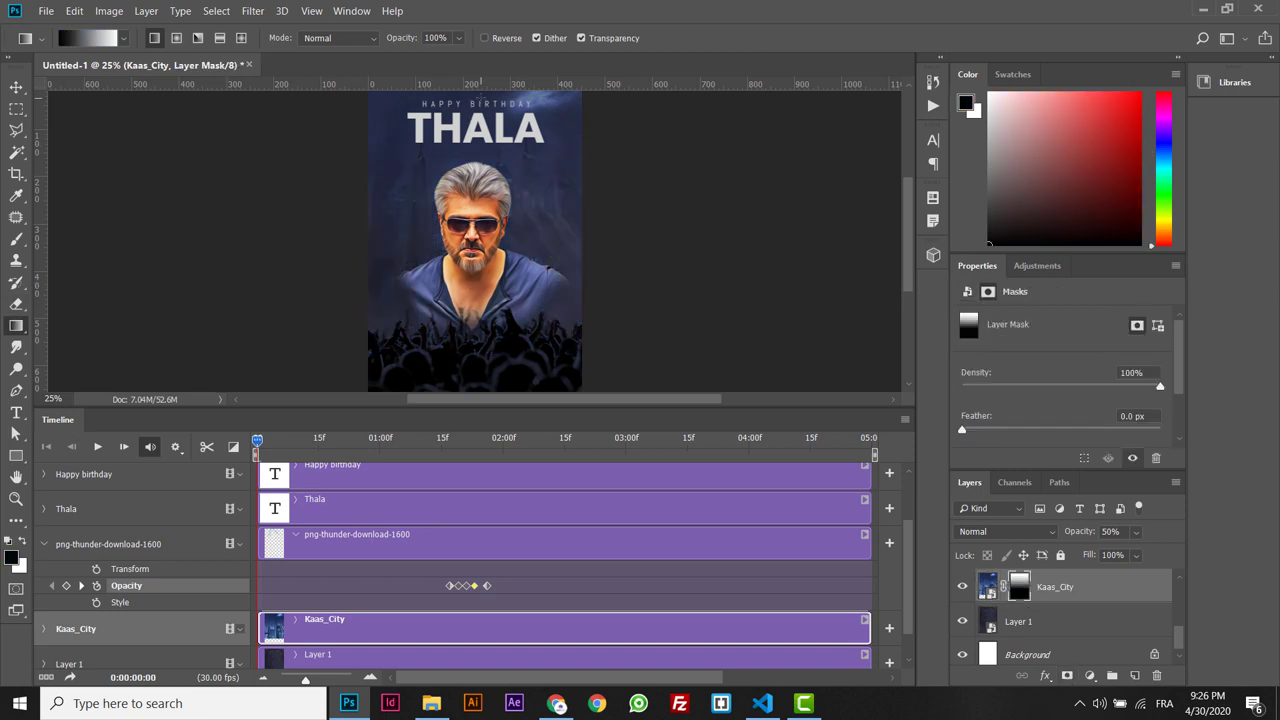
mouse_move(262, 444)
mouse_down()
mouse_move(760, 452)
mouse_move(249, 426)
mouse_up()
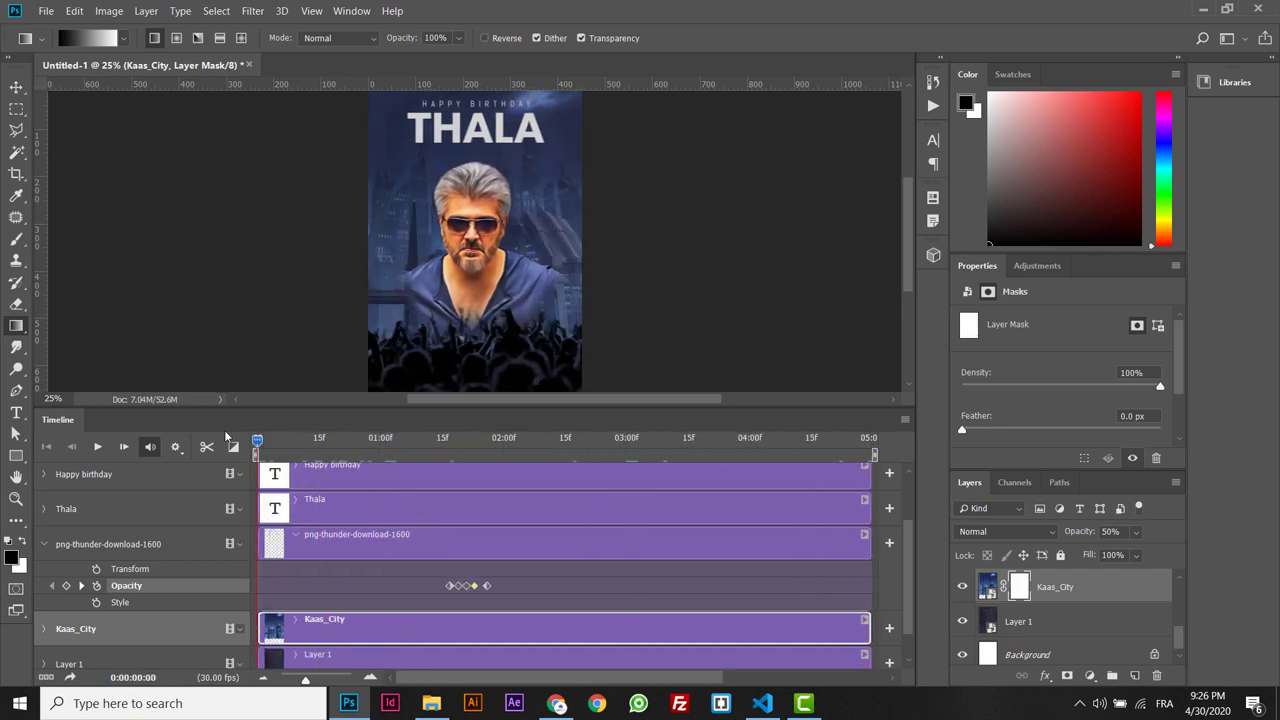
Save the poster as 'thala bd.psd' in the Desktop's Photoshop folder.
key(ctrl+s)
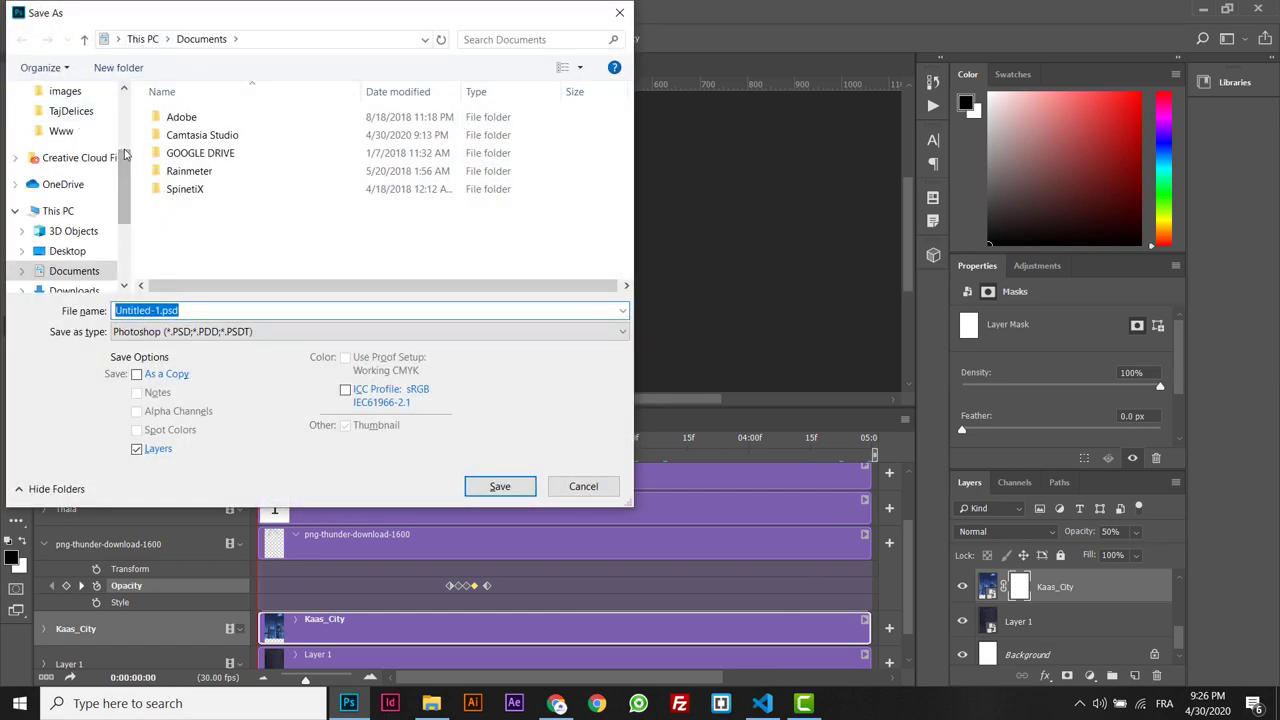
scroll(70, 160, up, 3)
click(67, 124)
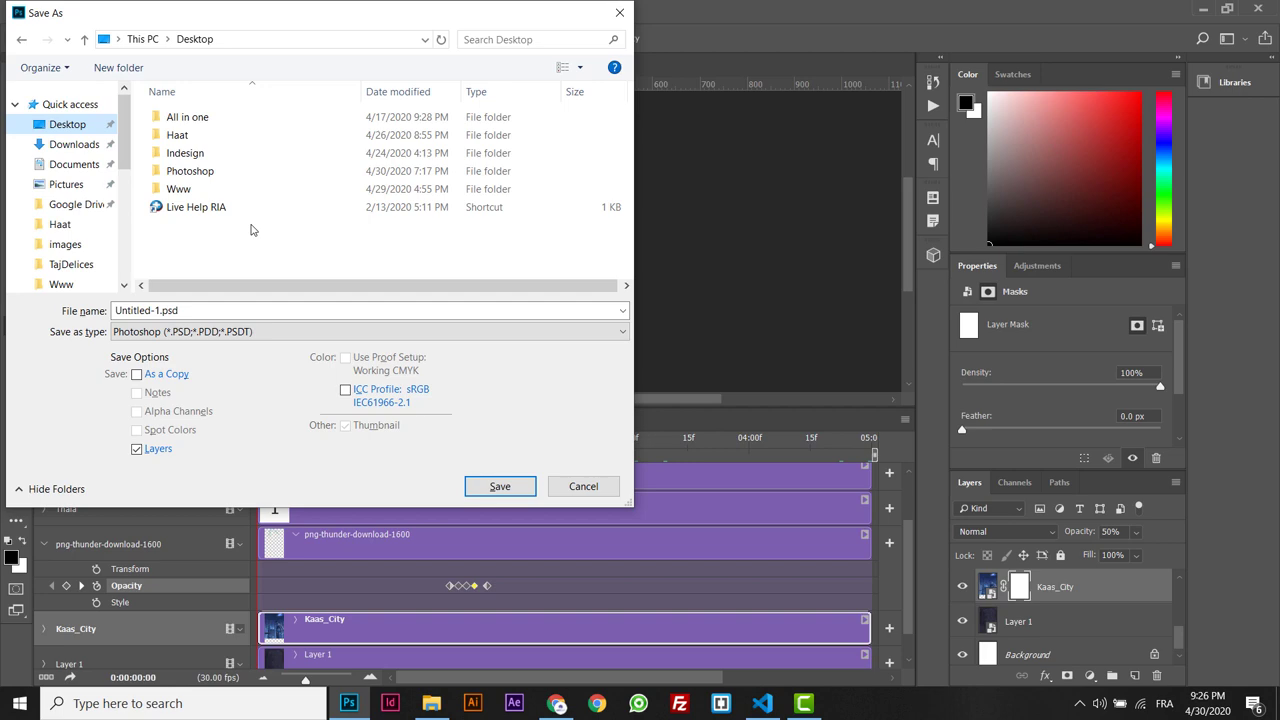
double_click(196, 170)
click(211, 315)
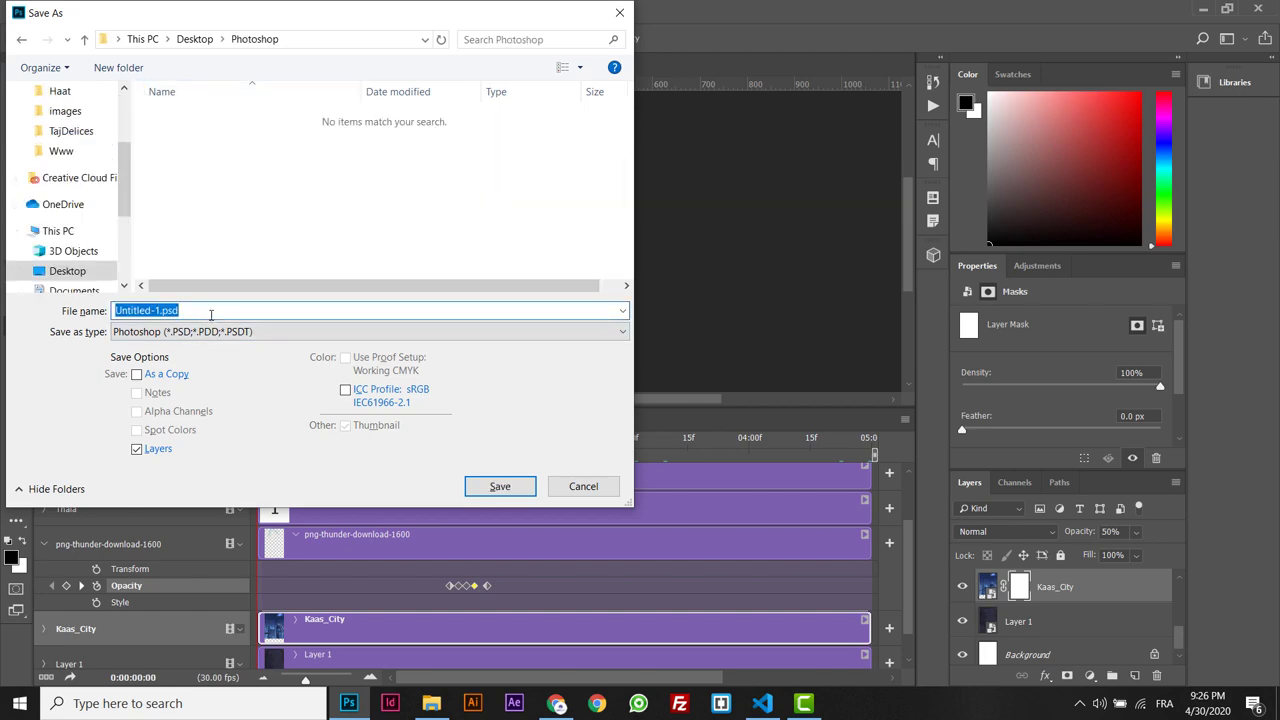
text(h)
text(hal)
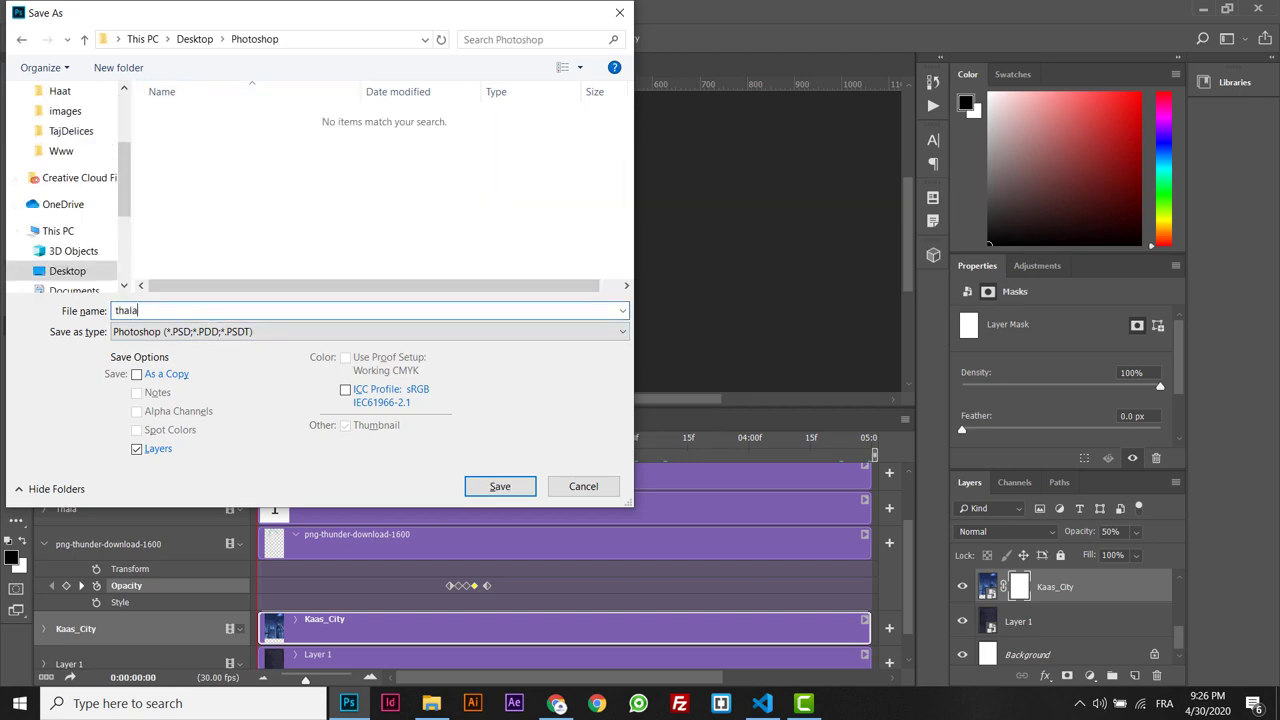
key(Return)
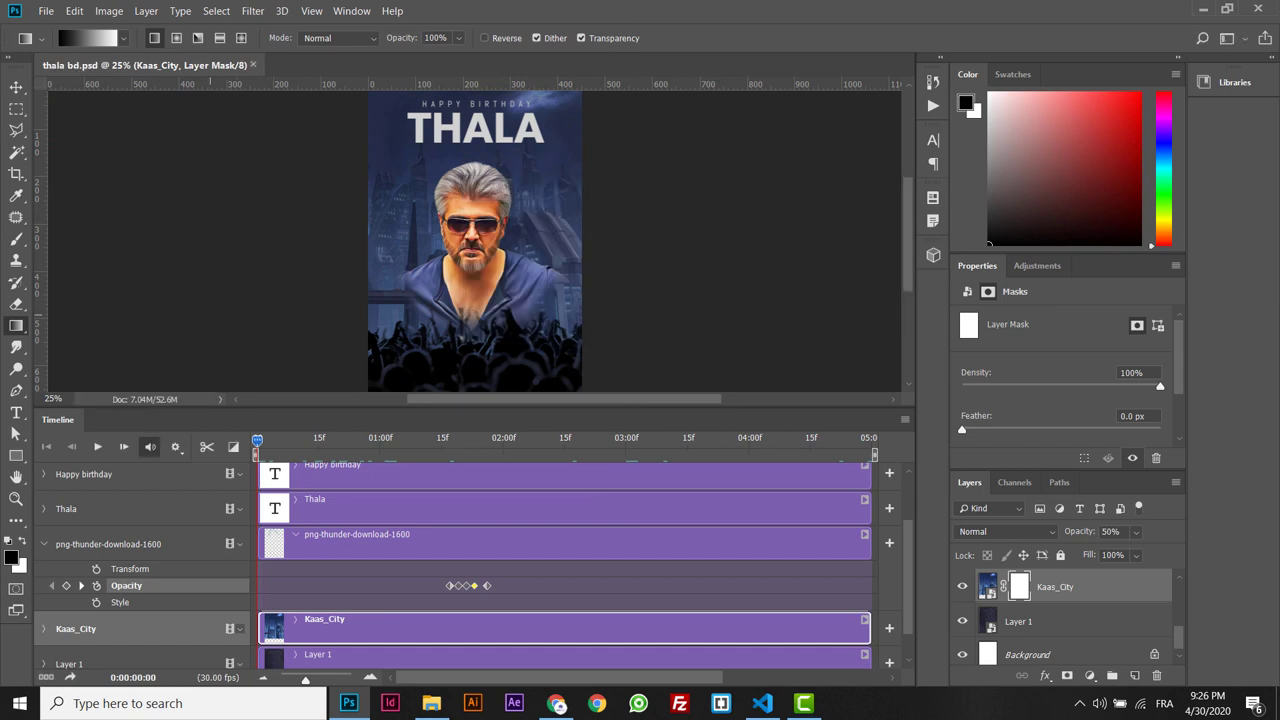
key(ctrl+minus)
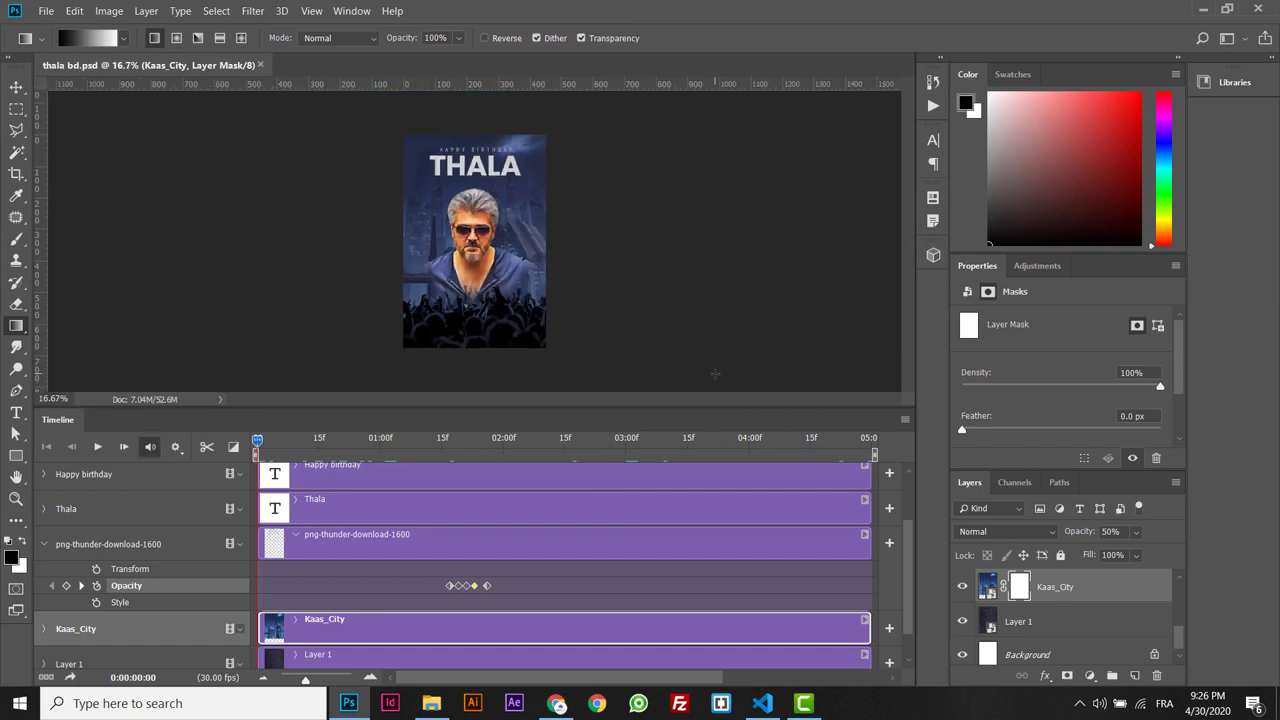
With the Move tool active, select rqyl1z_large and create Layer 2 above it.
click(16, 87)
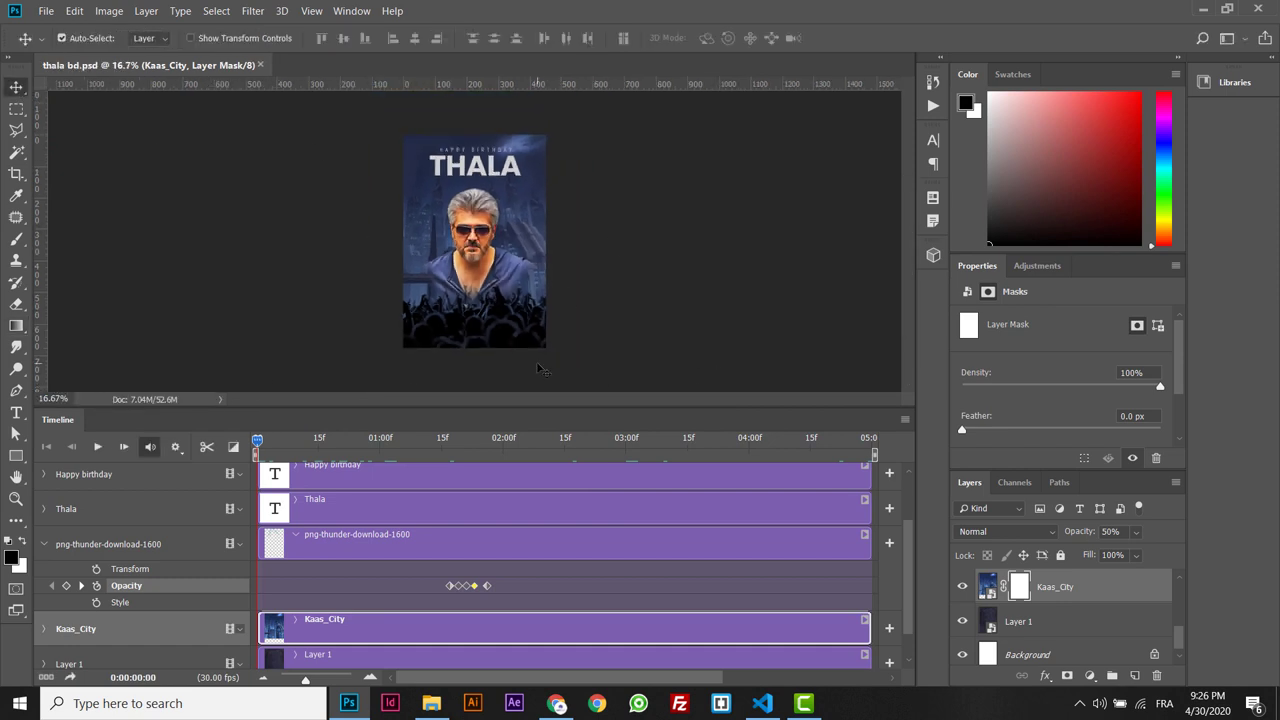
click(798, 445)
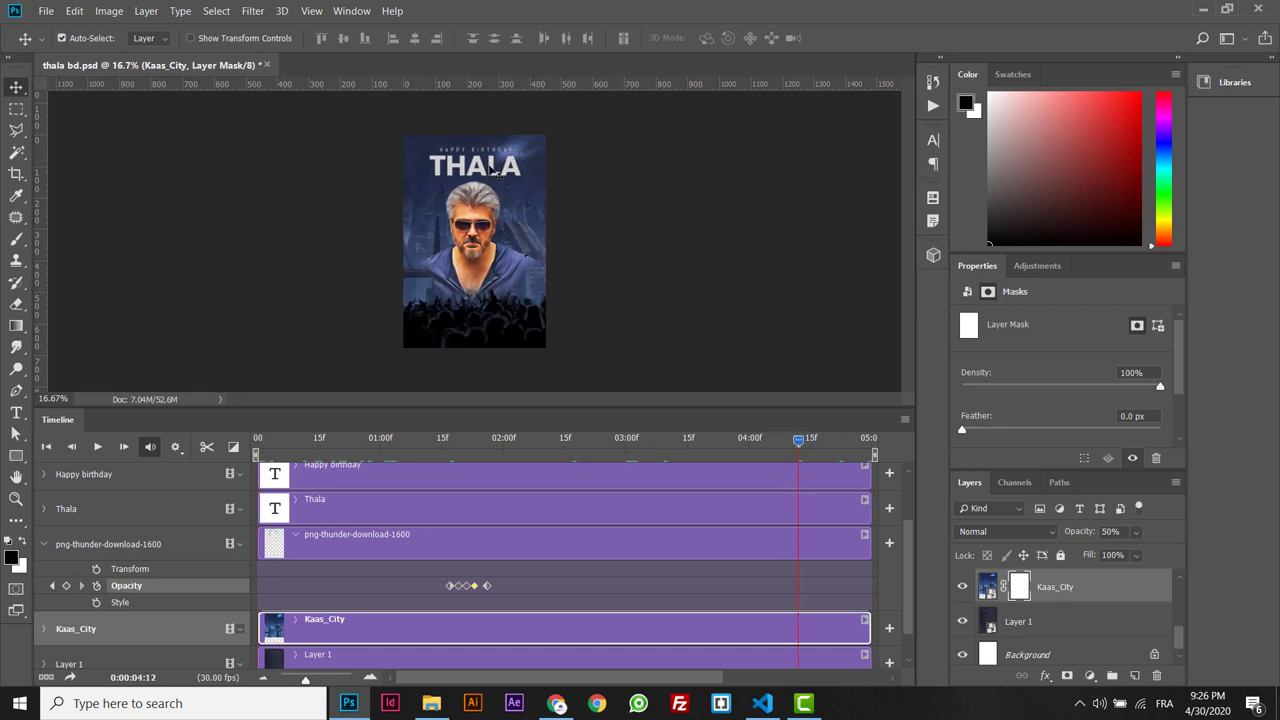
click(493, 173)
key(ctrl+plus)
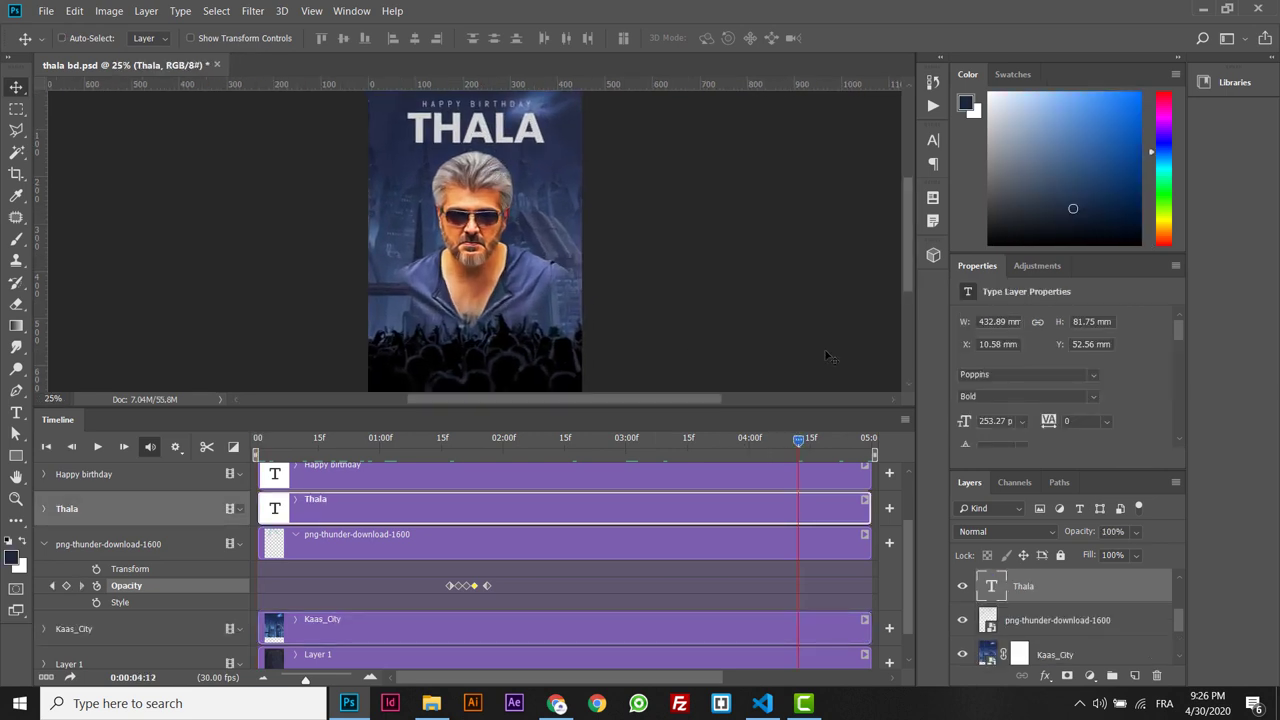
key(ctrl+minus)
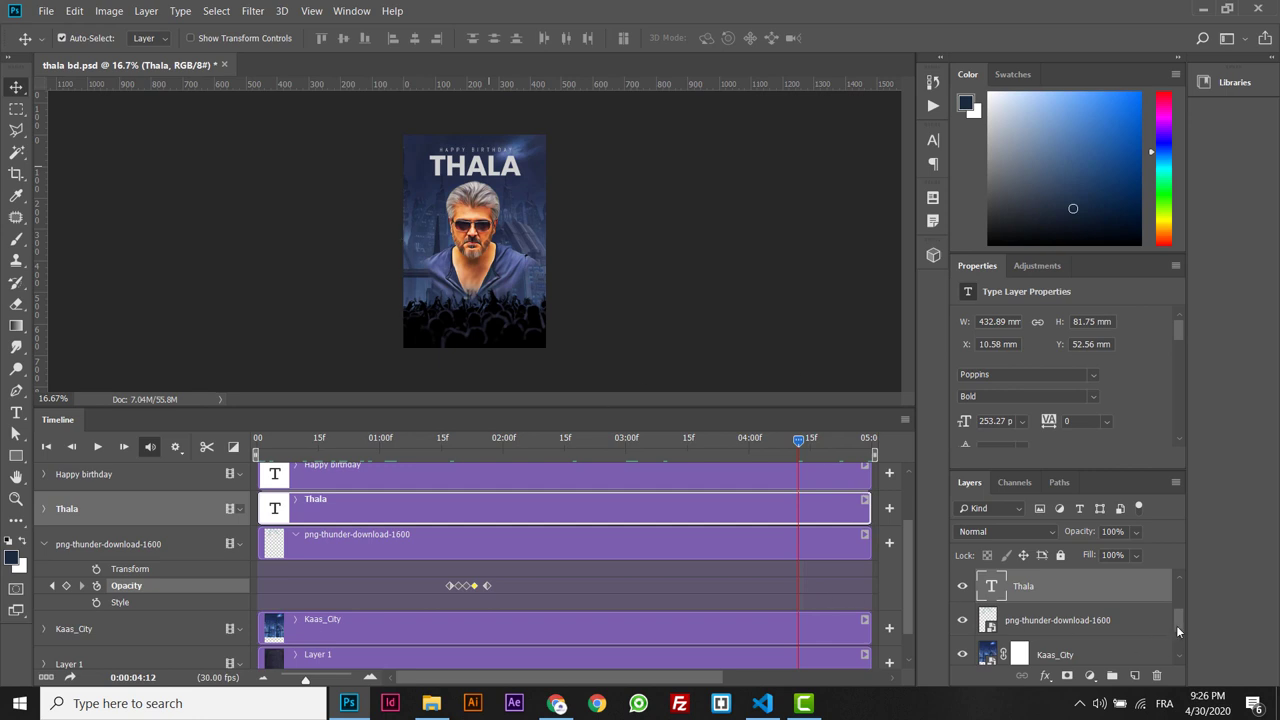
scroll(1176, 625, up, 3)
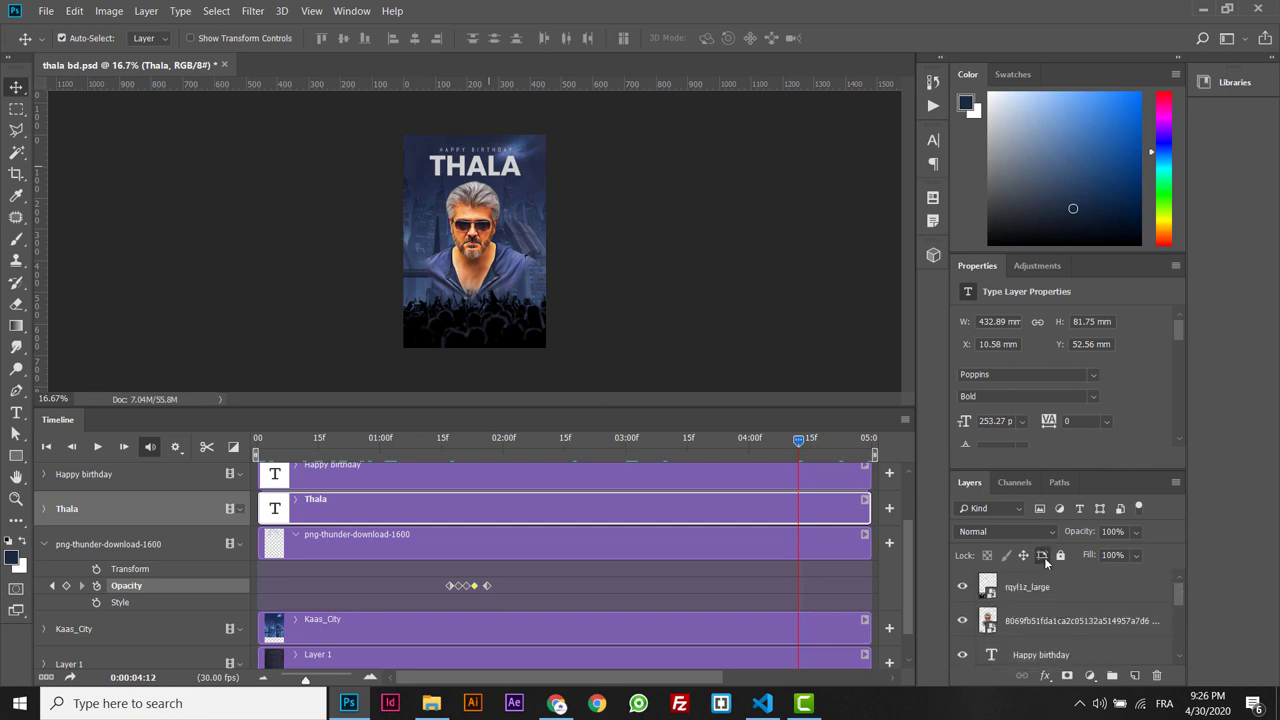
click(1098, 590)
click(1134, 676)
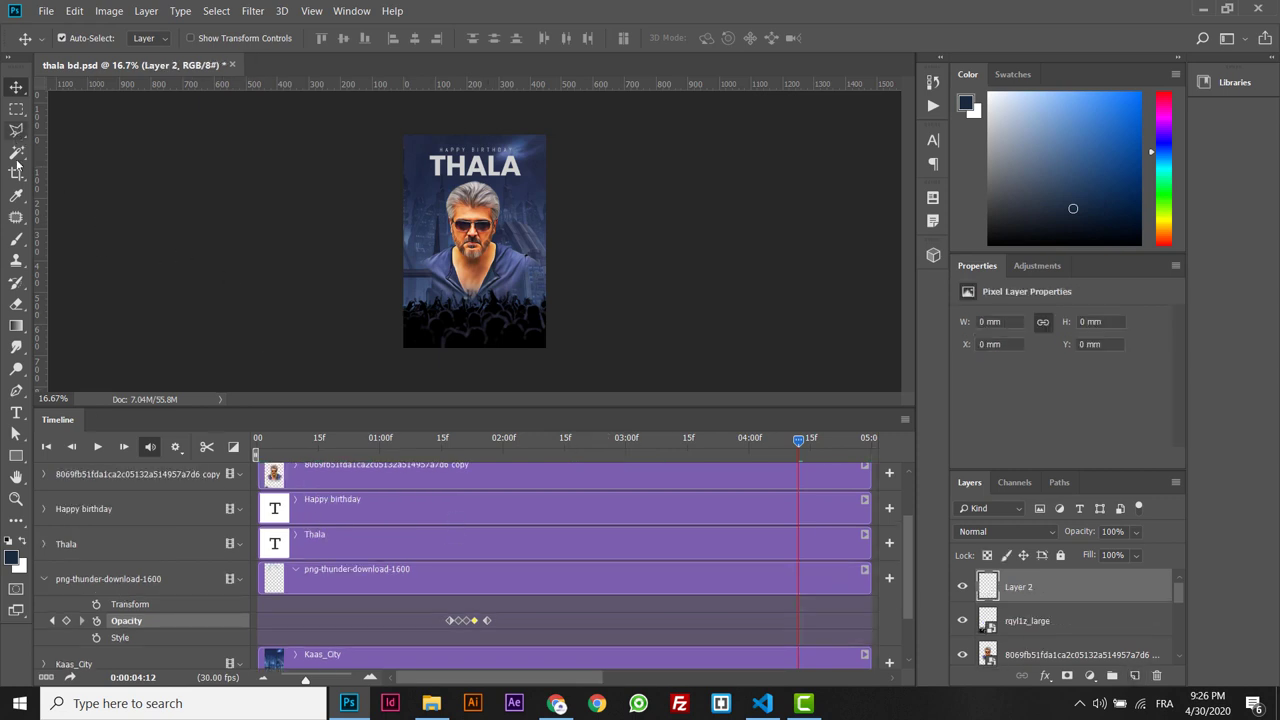
Draw a rectangle covering the whole poster canvas.
click(16, 457)
right_click(16, 460)
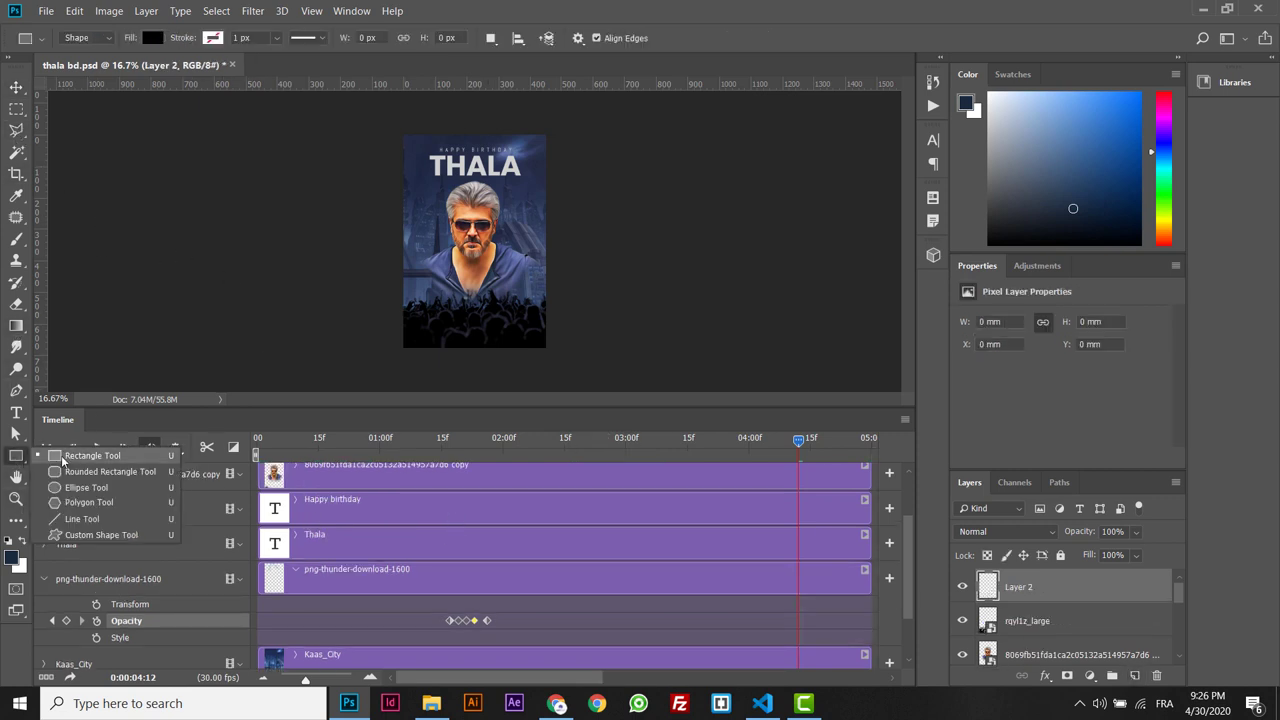
click(80, 459)
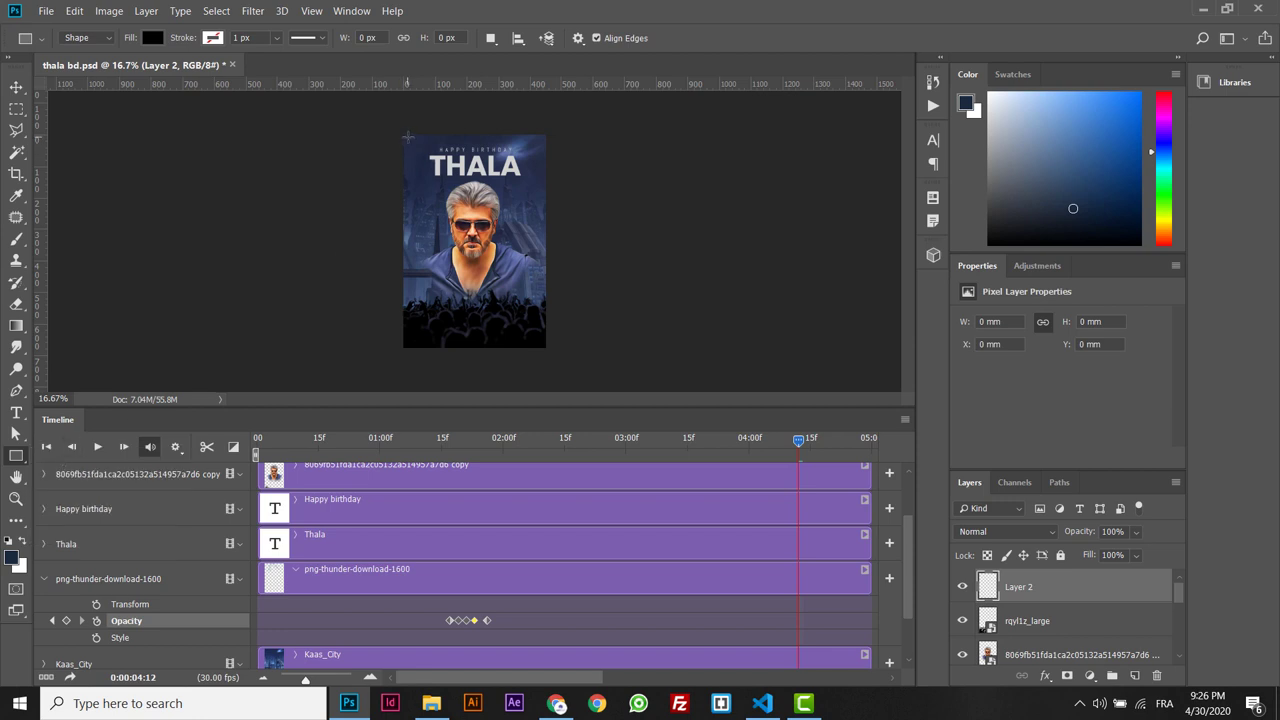
drag(407, 137, 542, 343)
key(ctrl+plus)
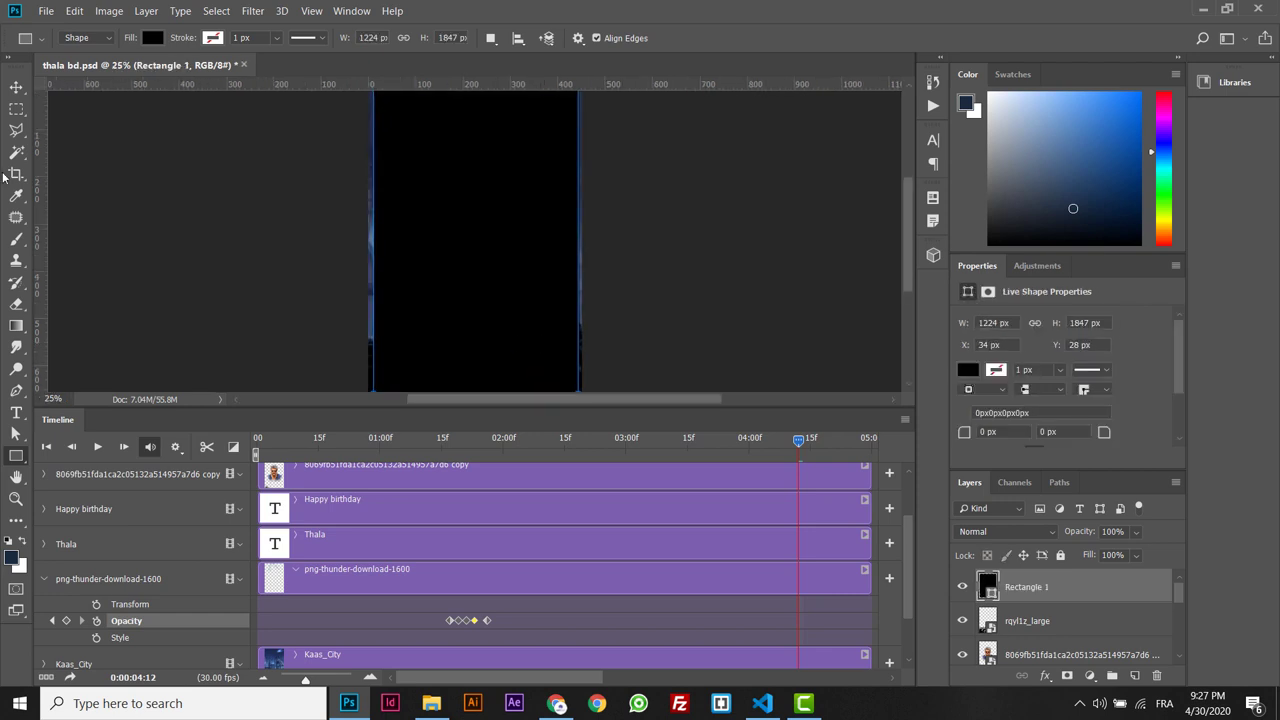
click(16, 88)
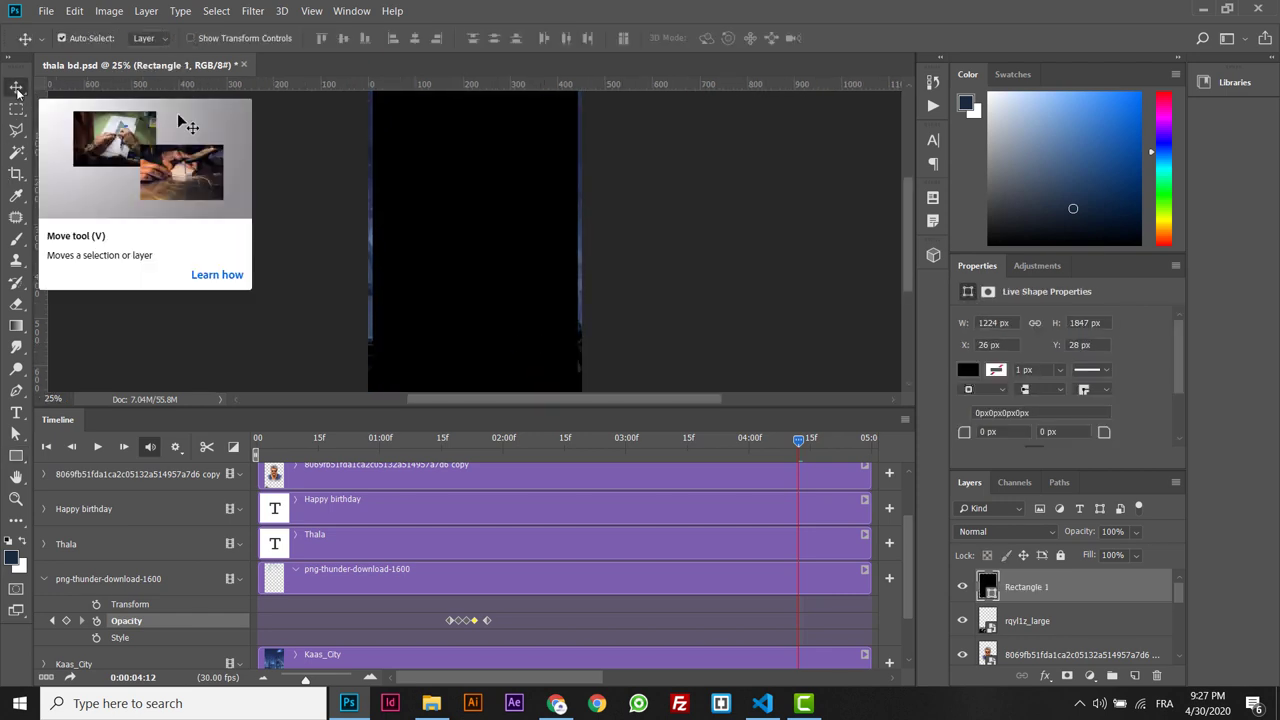
key(ctrl+minus)
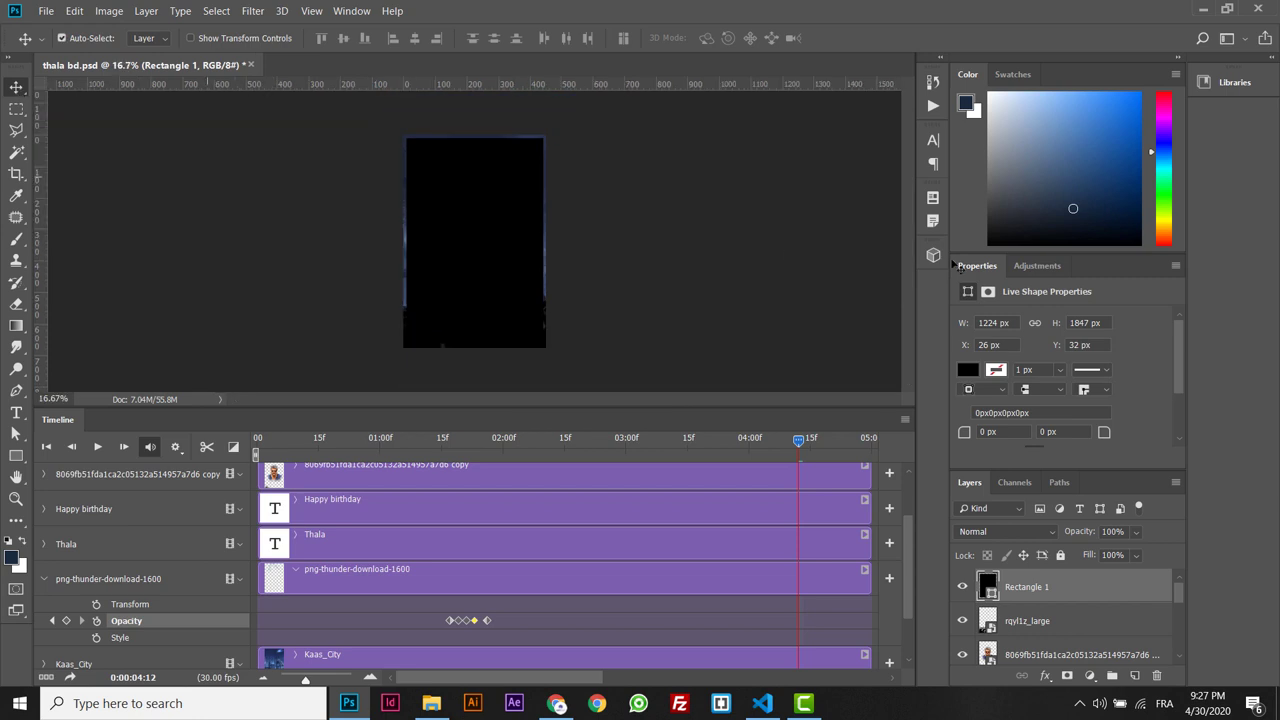
Give the rectangle no fill and a white 5 px stroke.
click(968, 370)
click(978, 402)
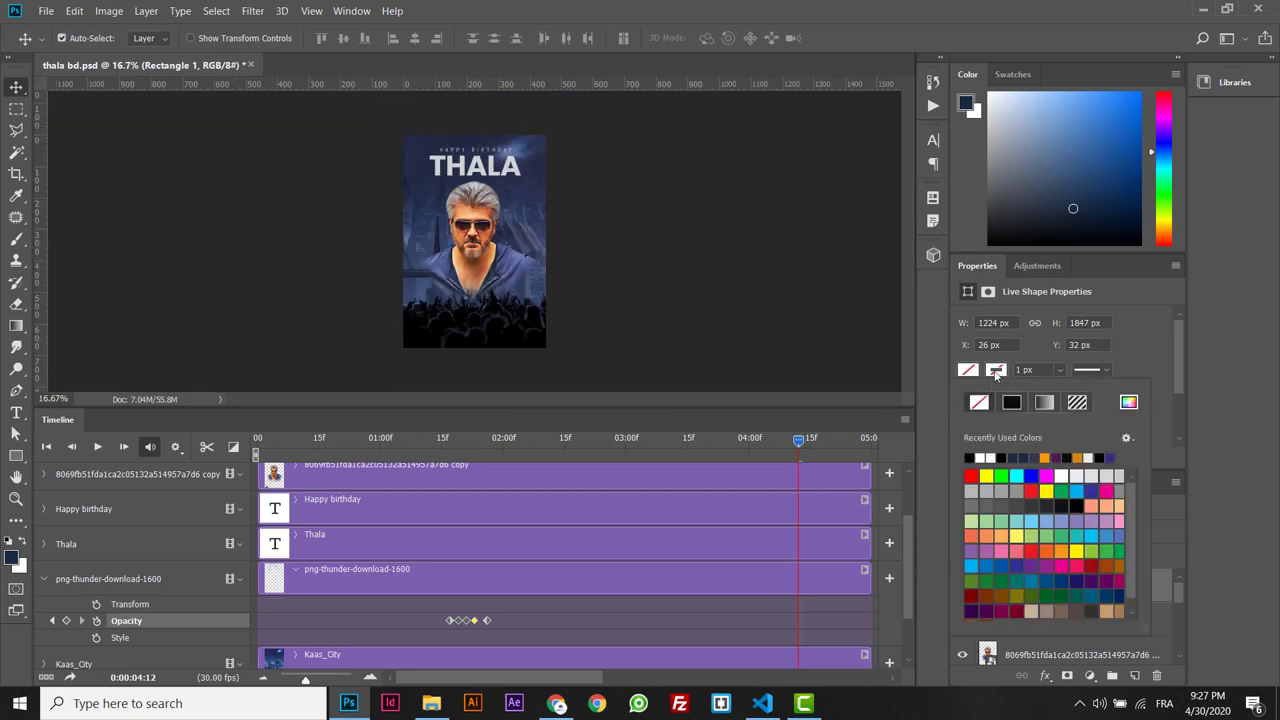
click(1020, 370)
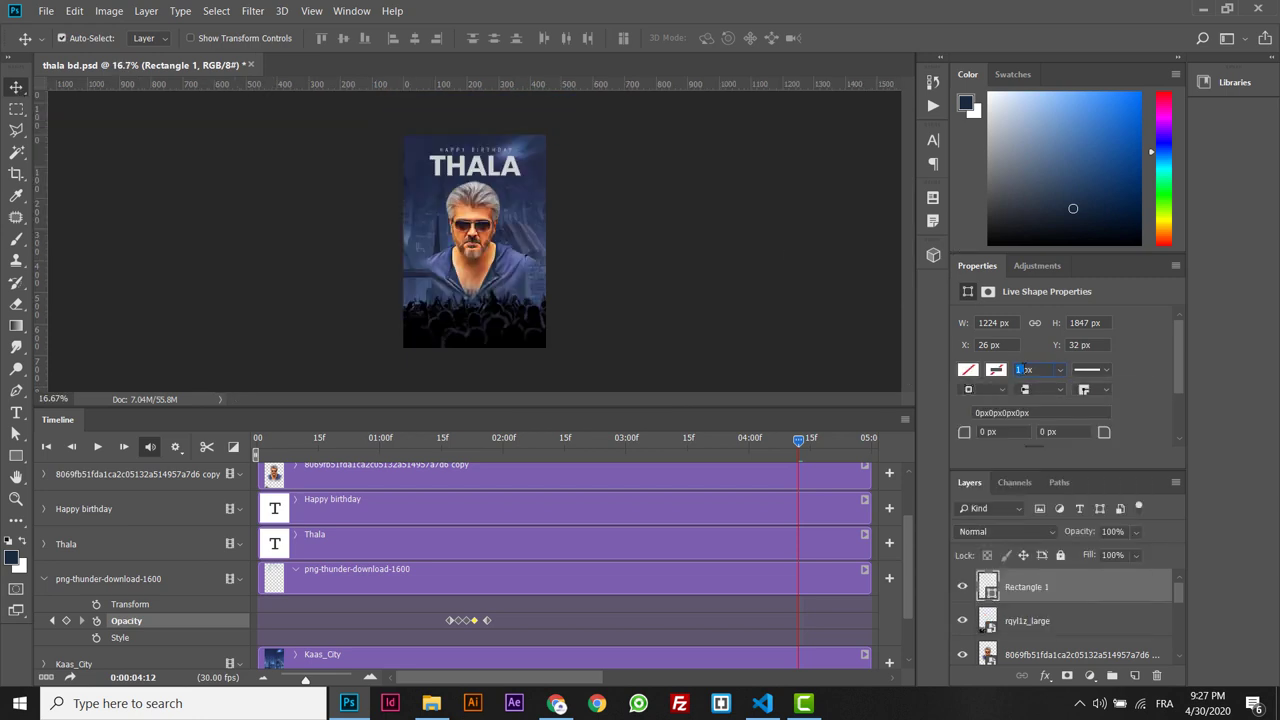
text(3)
key(Return)
click(996, 370)
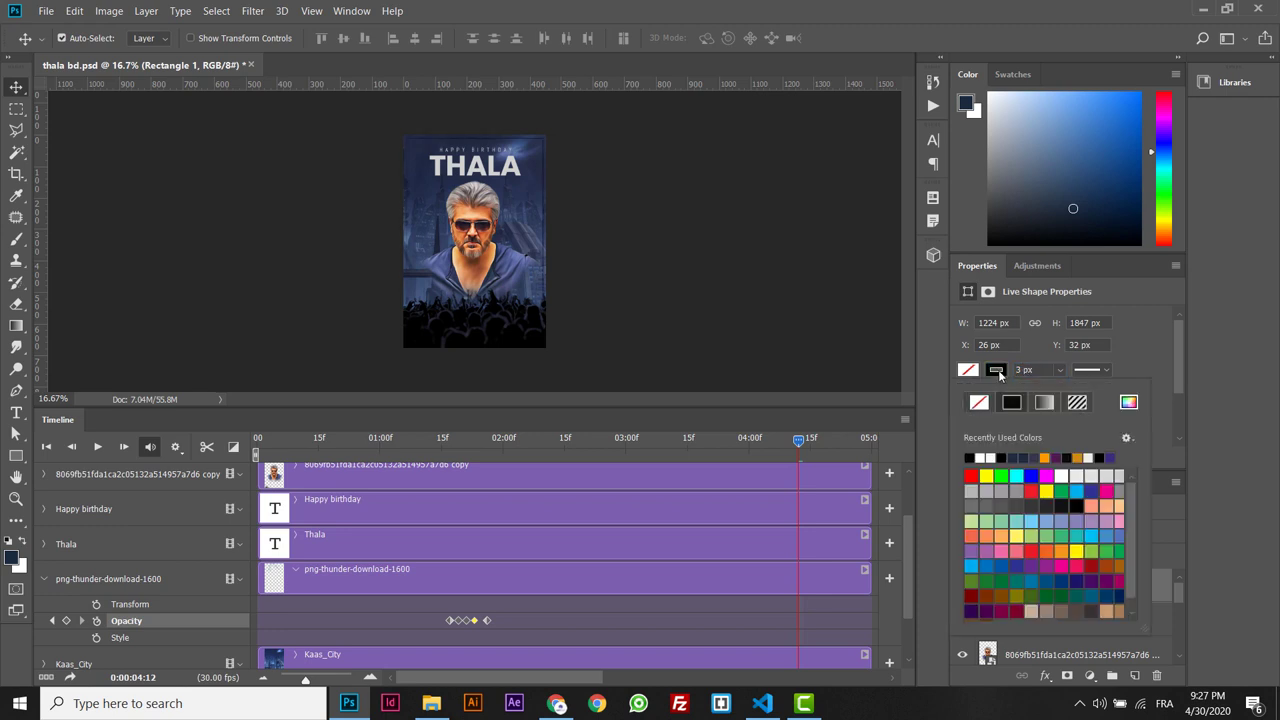
click(982, 457)
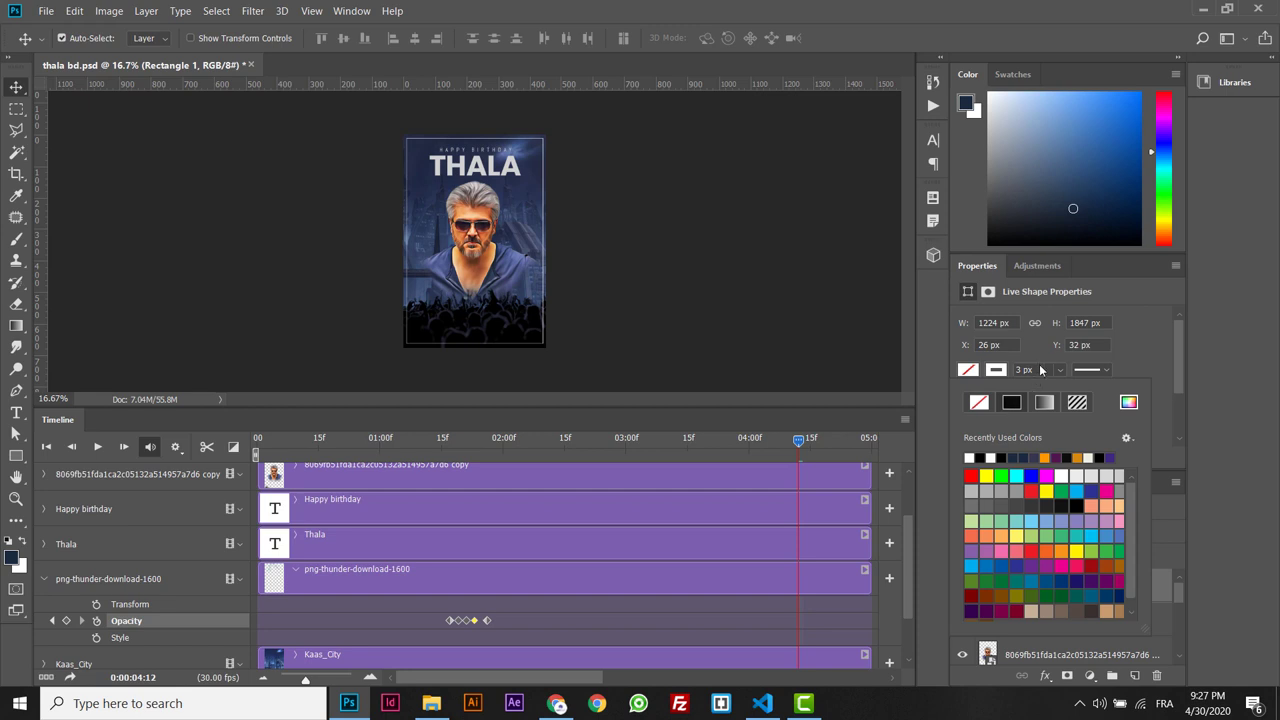
click(934, 375)
key(Up)
key(Up)
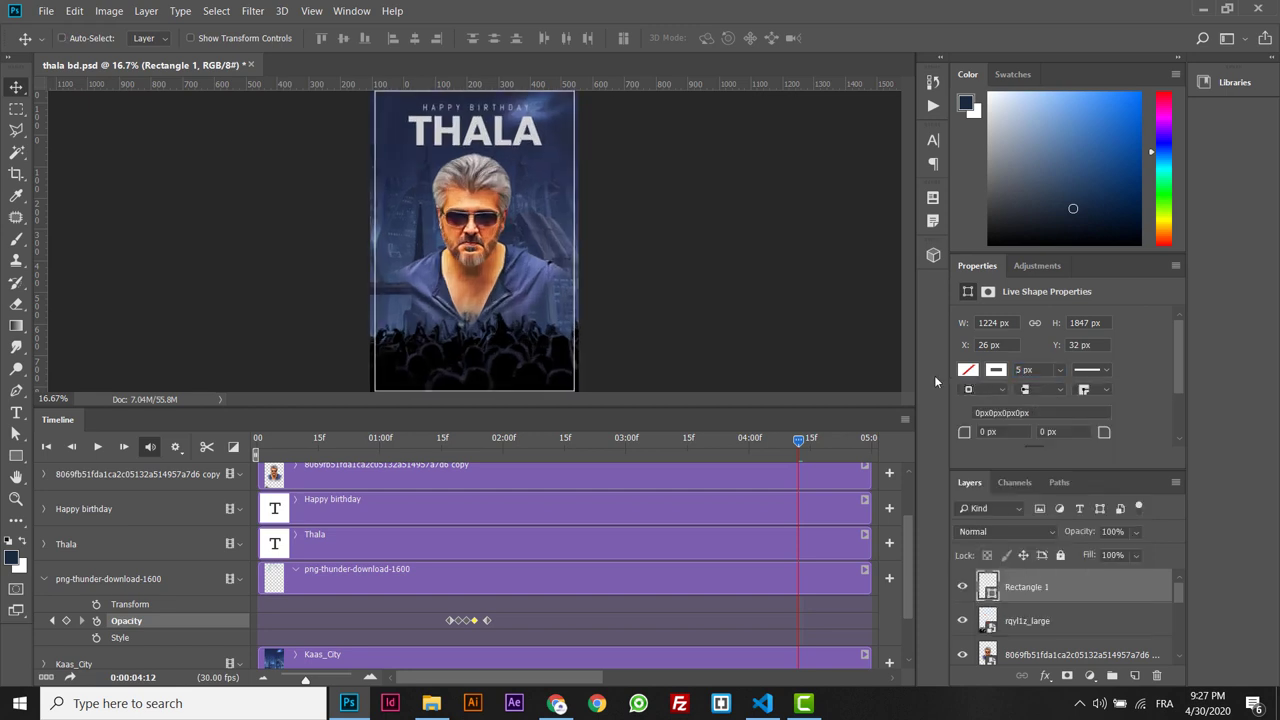
key(ctrl+plus)
key(ctrl+minus)
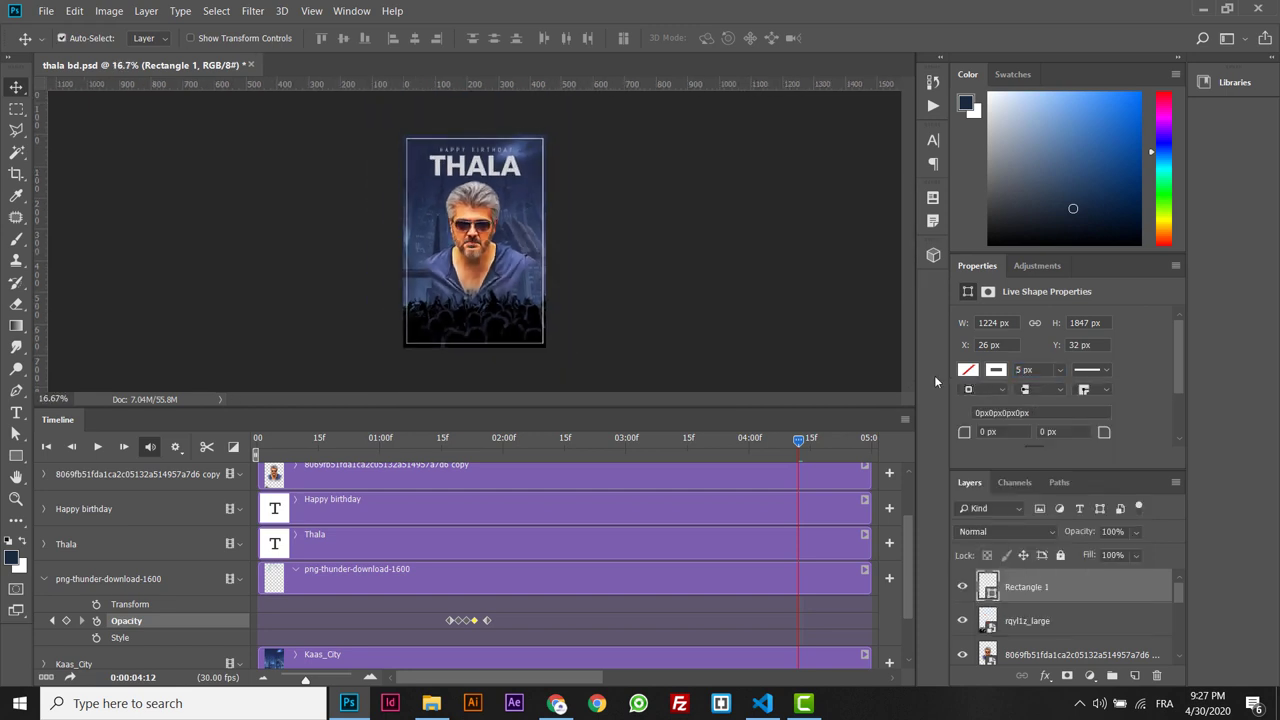
Place logo (13).svg from the Photoshop folder onto the poster and move it near the bottom.
click(431, 703)
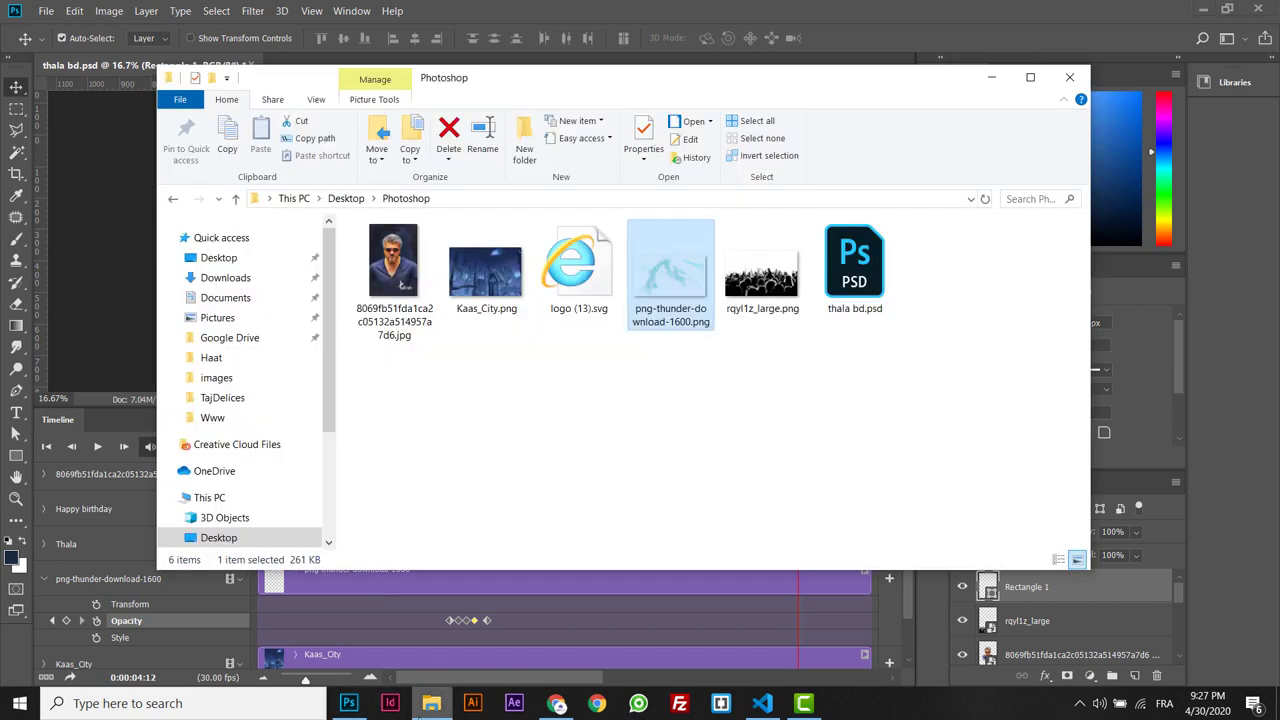
click(582, 285)
drag(629, 290, 608, 305)
drag(568, 268, 116, 232)
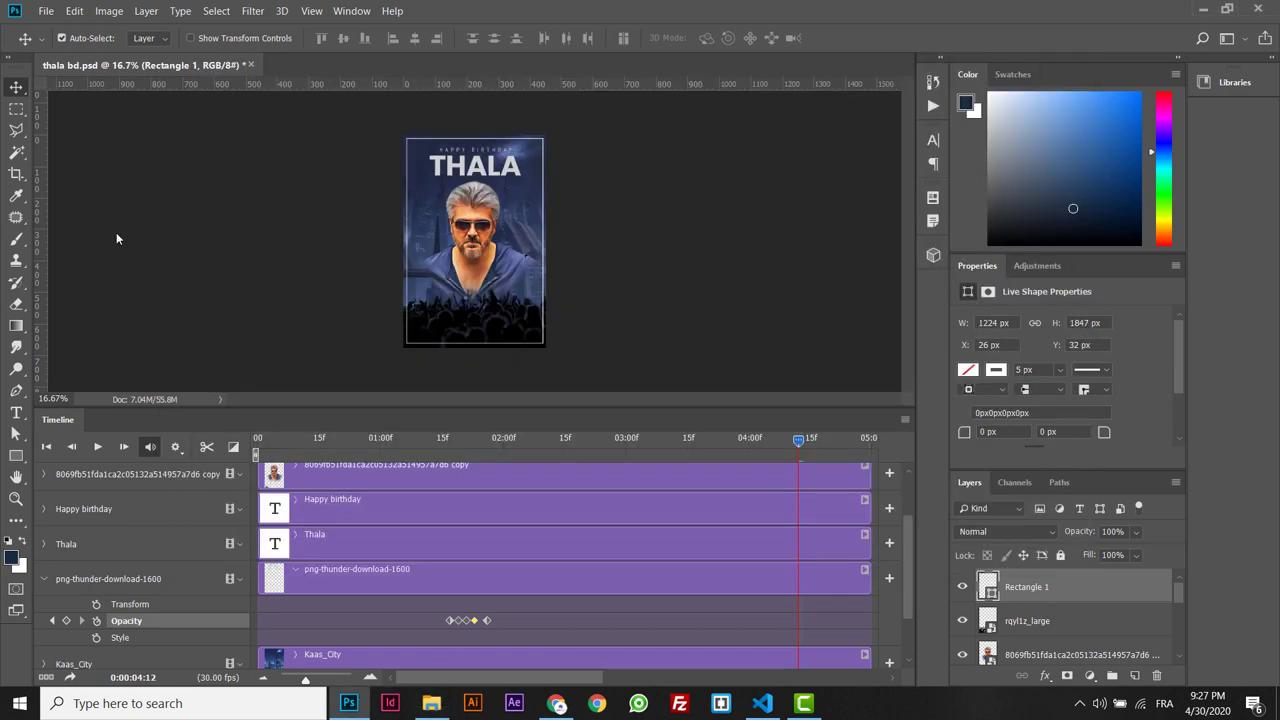
key(ctrl+plus)
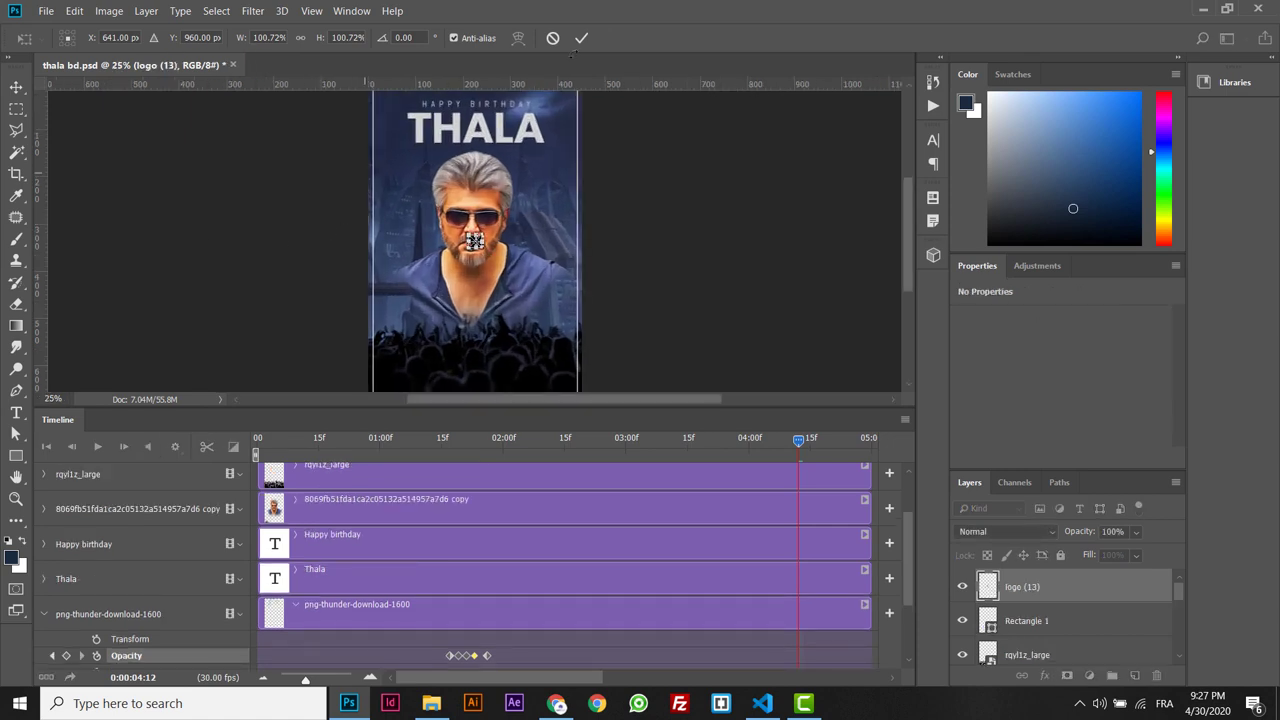
click(581, 37)
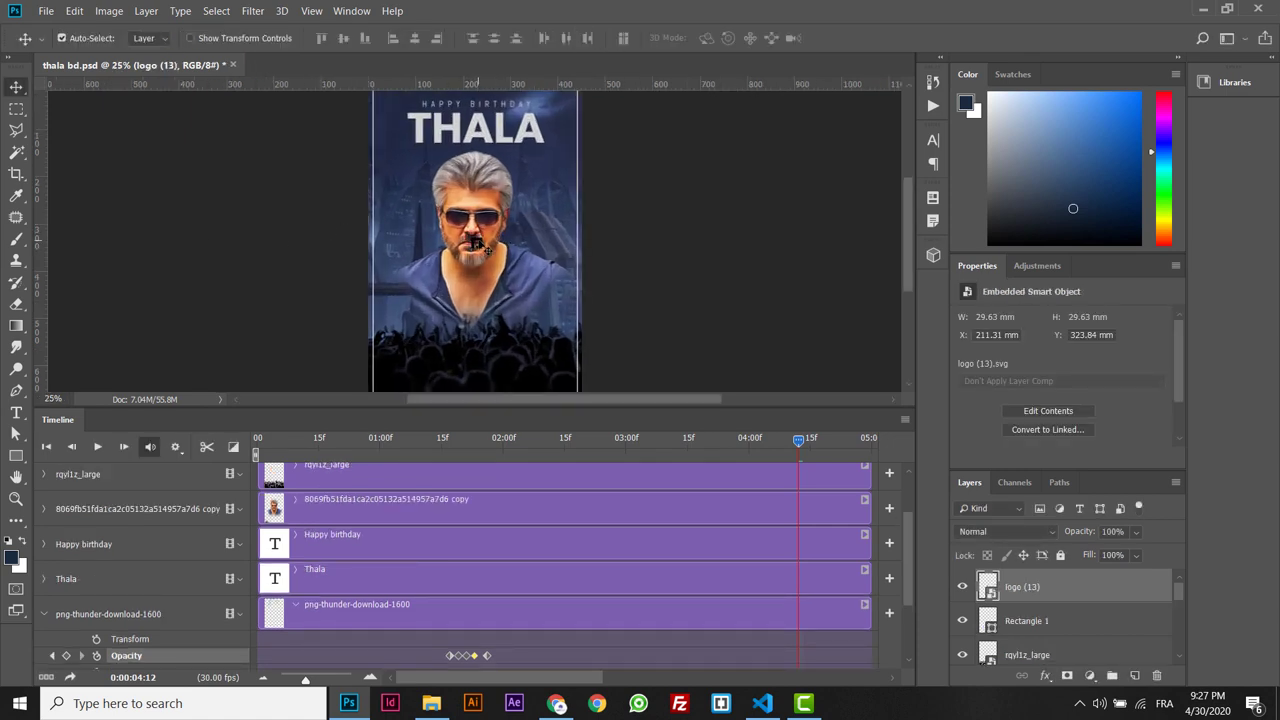
drag(478, 245, 466, 358)
key(ctrl+minus)
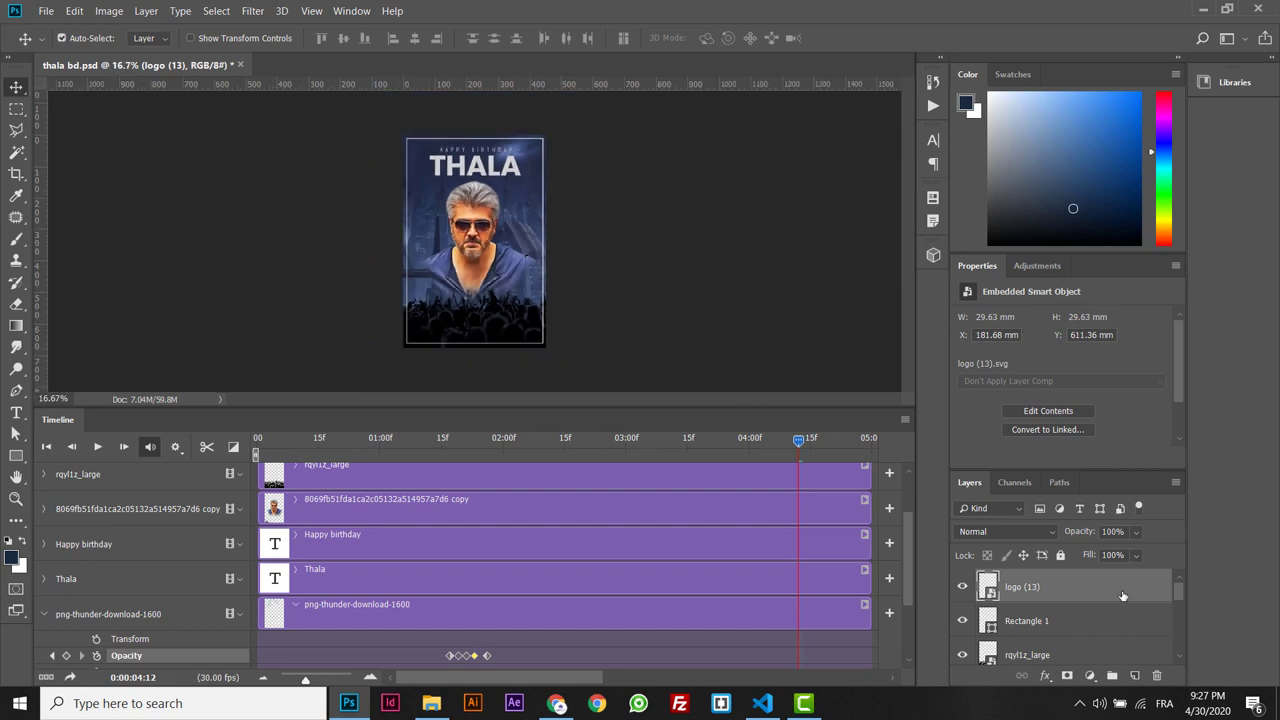
Give the logo layer a white (ffffff) Color Overlay effect.
key(h)
double_click(1122, 590)
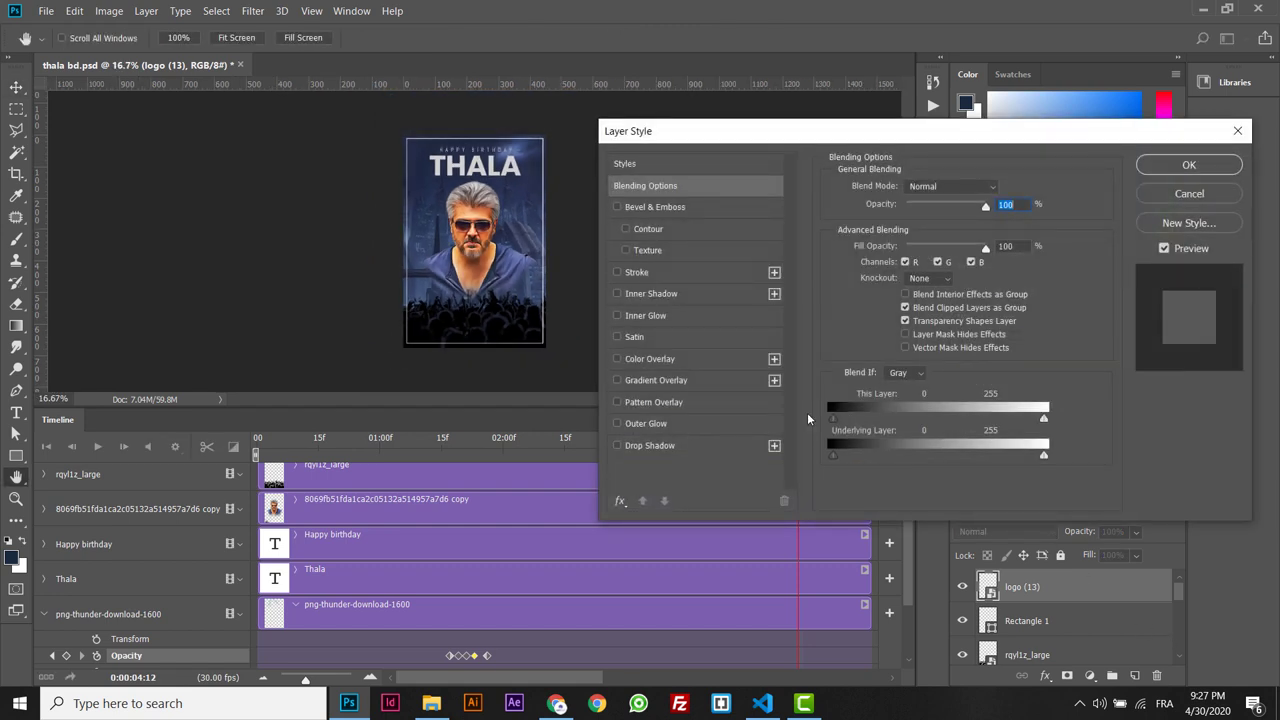
click(702, 378)
click(686, 358)
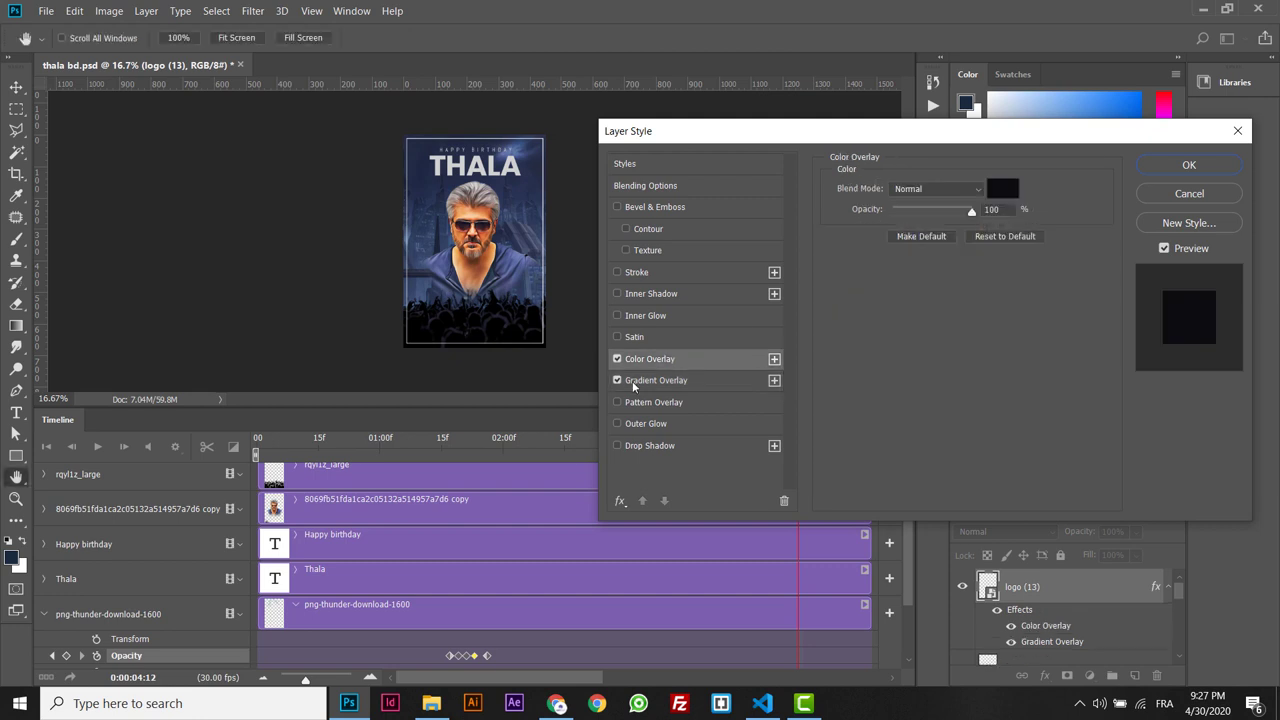
click(617, 380)
click(1002, 188)
text(ffffff)
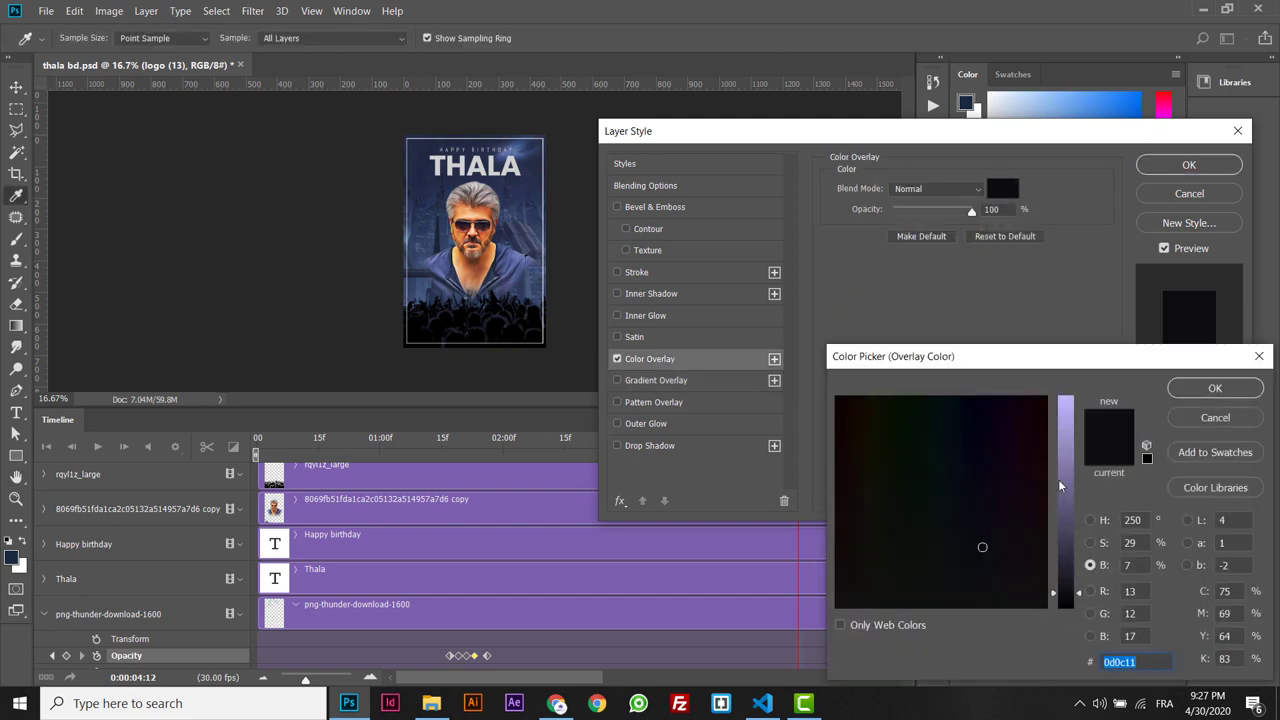
click(1214, 388)
click(1190, 166)
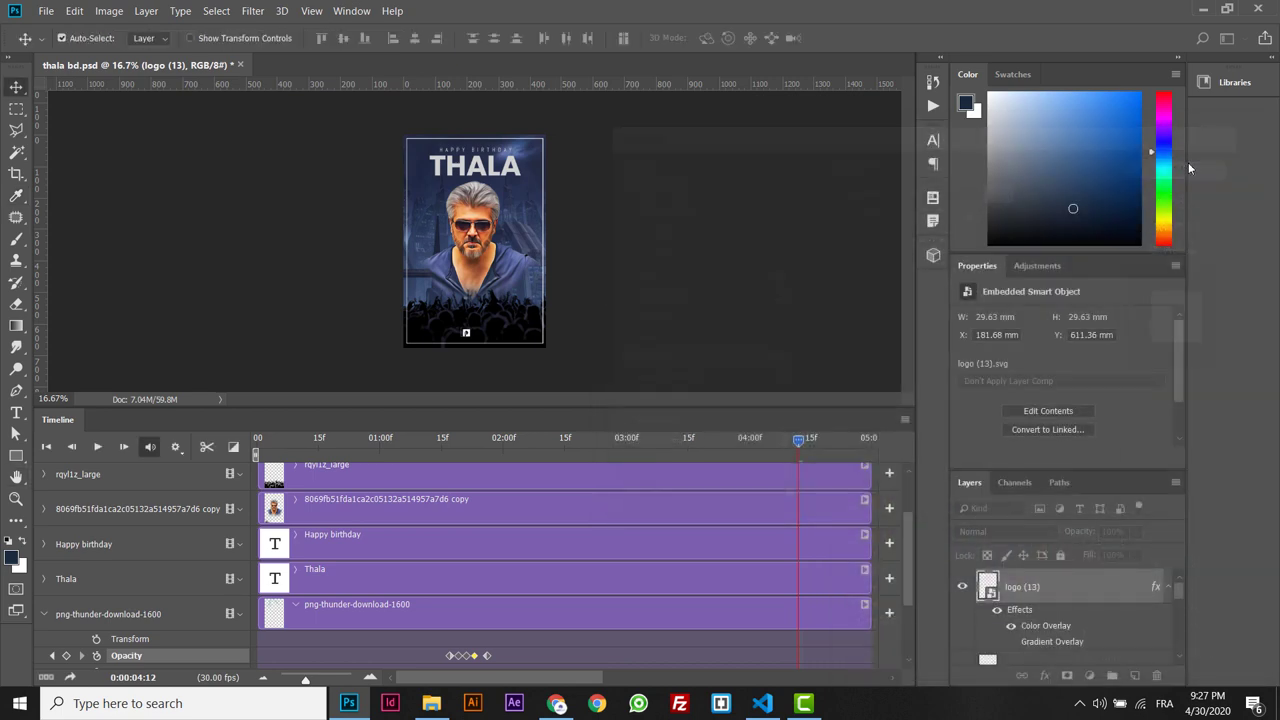
Position the white logo in the poster's lower-left corner inside the border.
key(ctrl+plus)
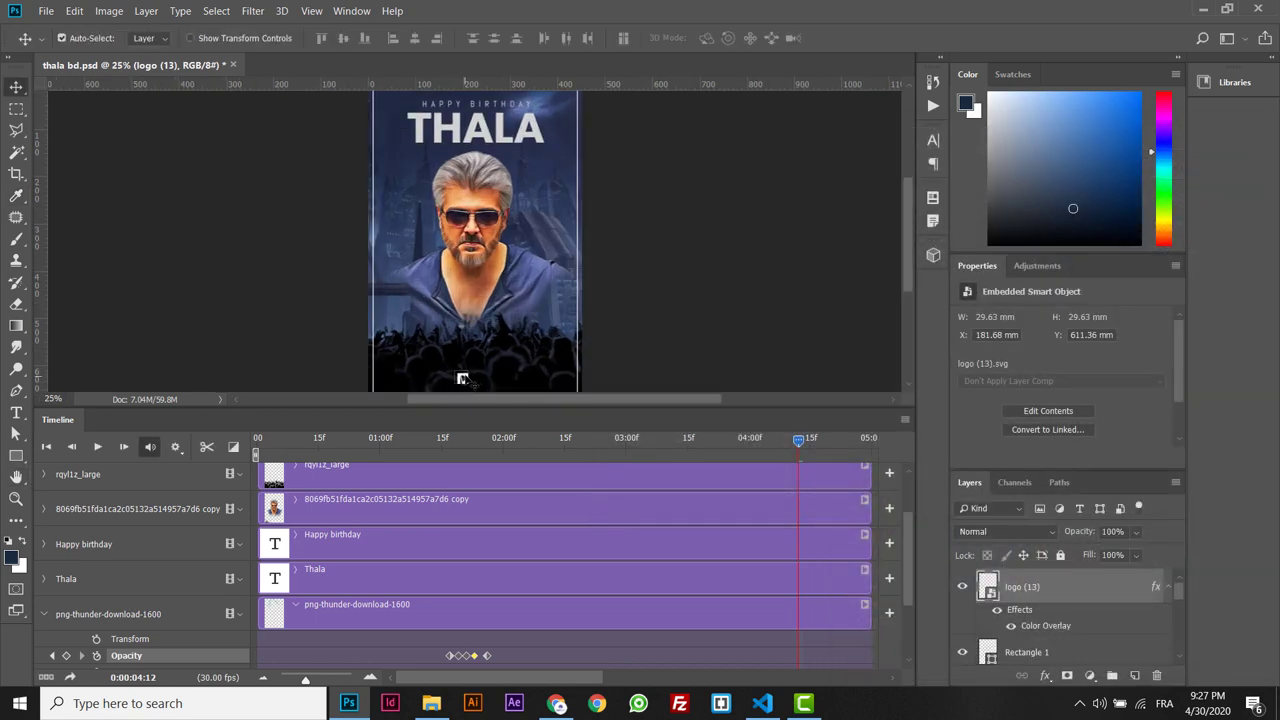
drag(465, 381, 430, 368)
key(ctrl+plus)
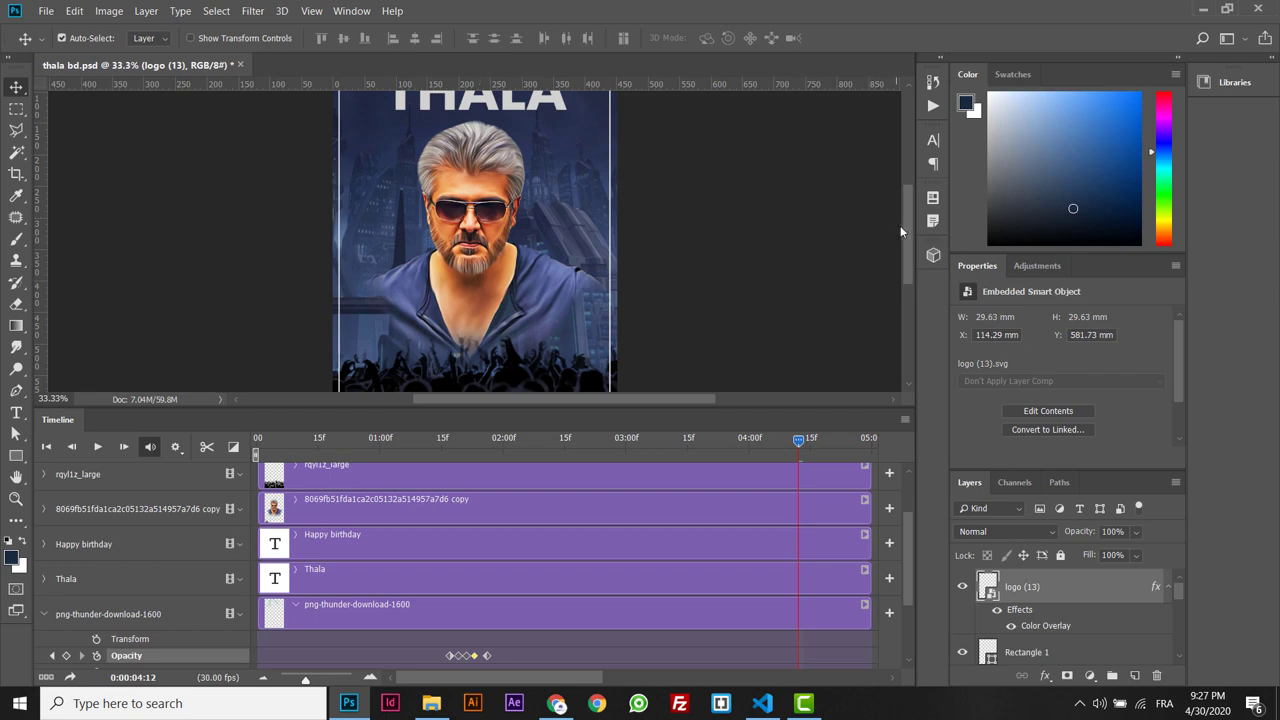
drag(906, 226, 907, 280)
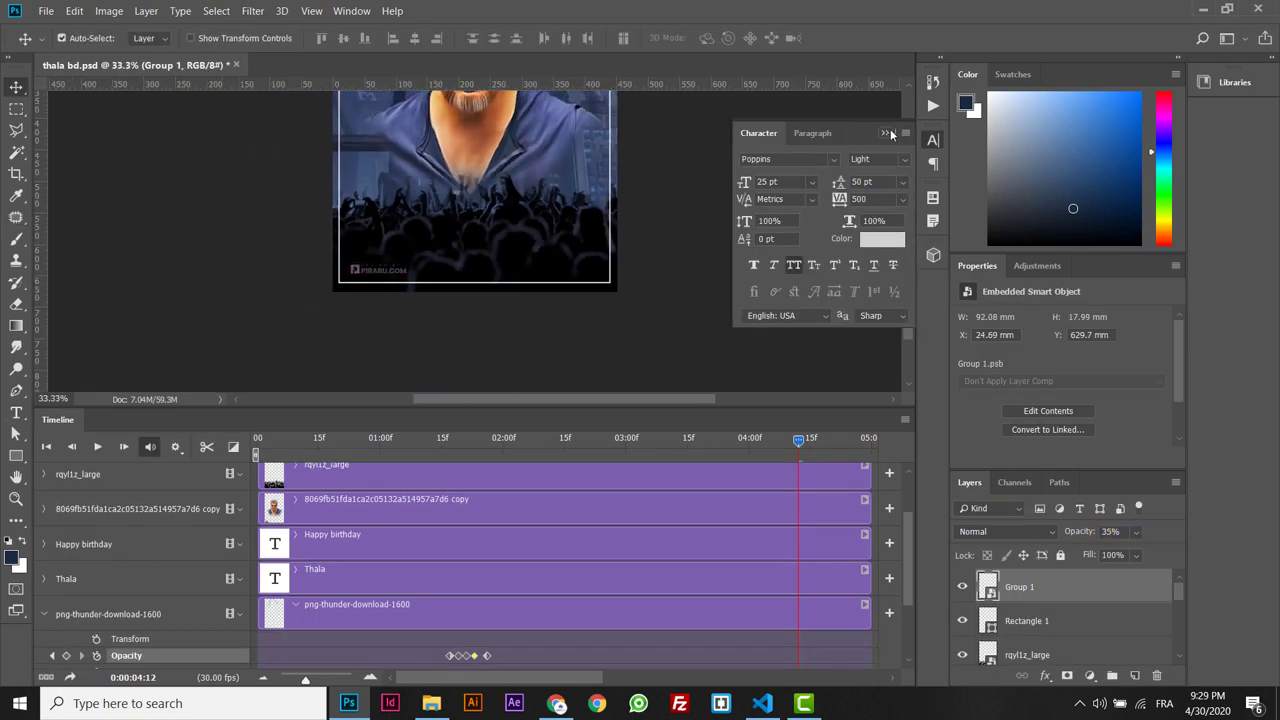
click(886, 133)
scroll(904, 287, up, 5)
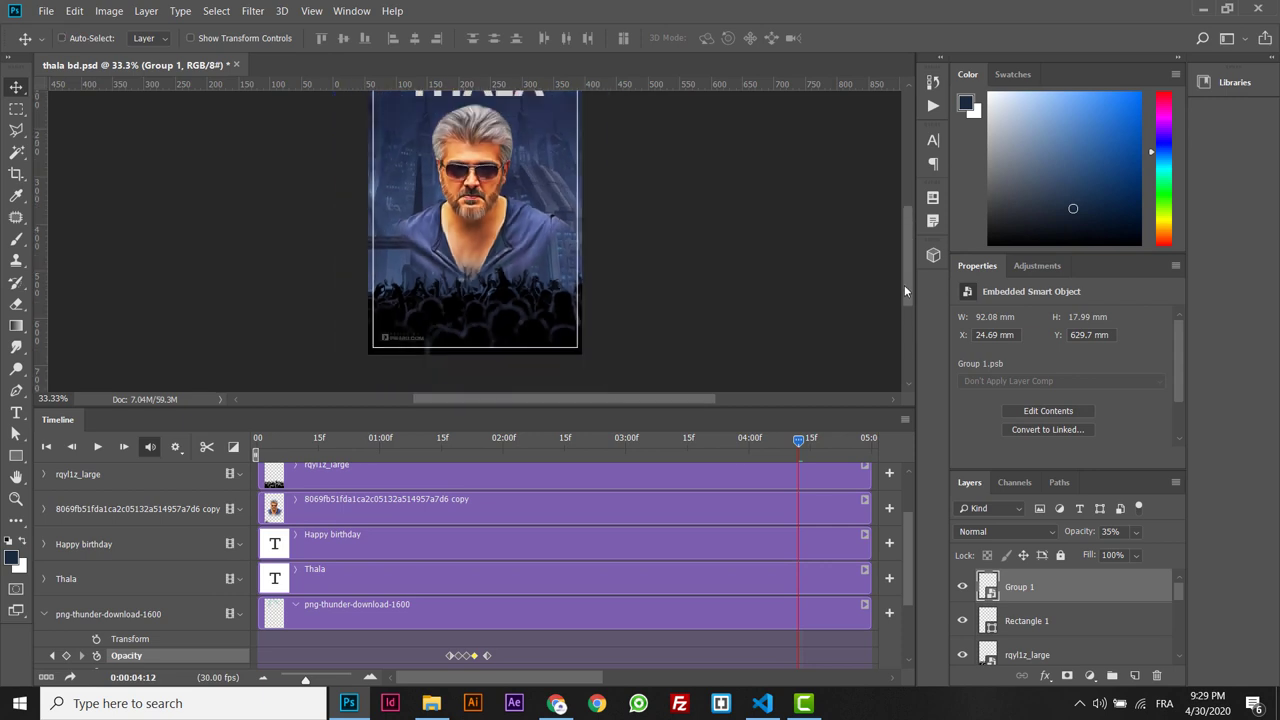
key(ctrl+minus)
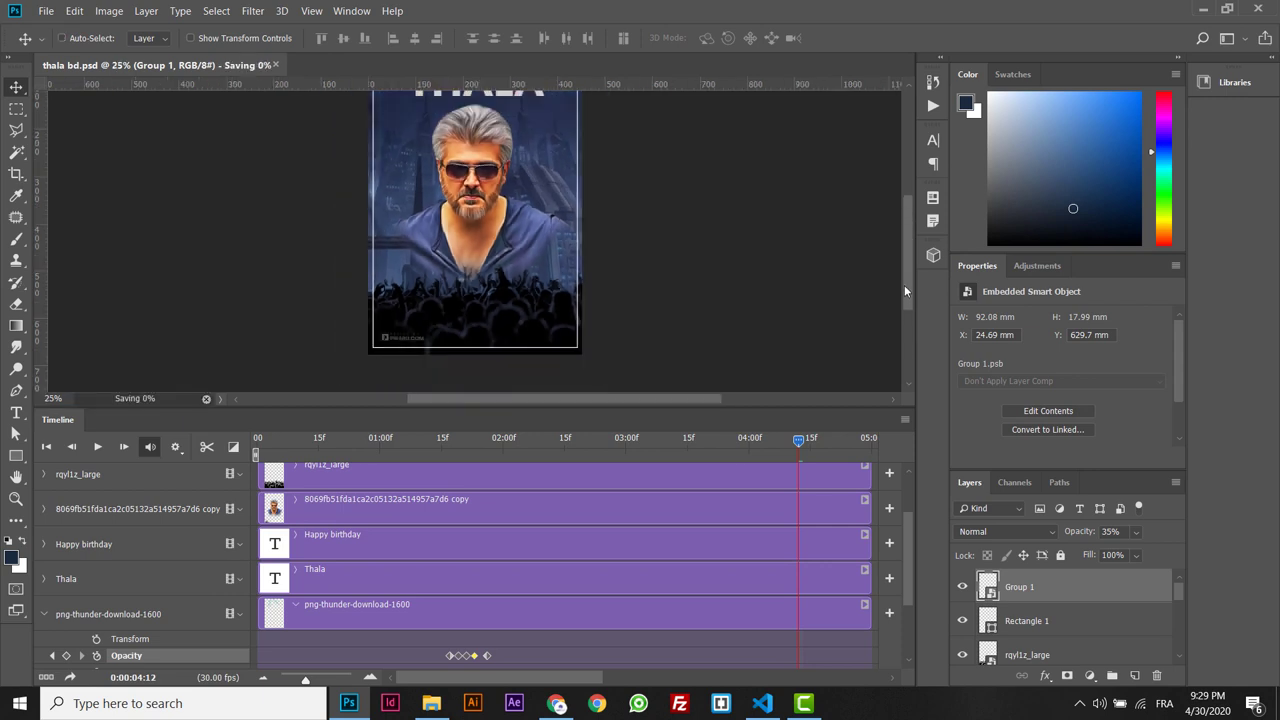
Start Render Video with the Desktop Photoshop folder as the output location.
click(44, 12)
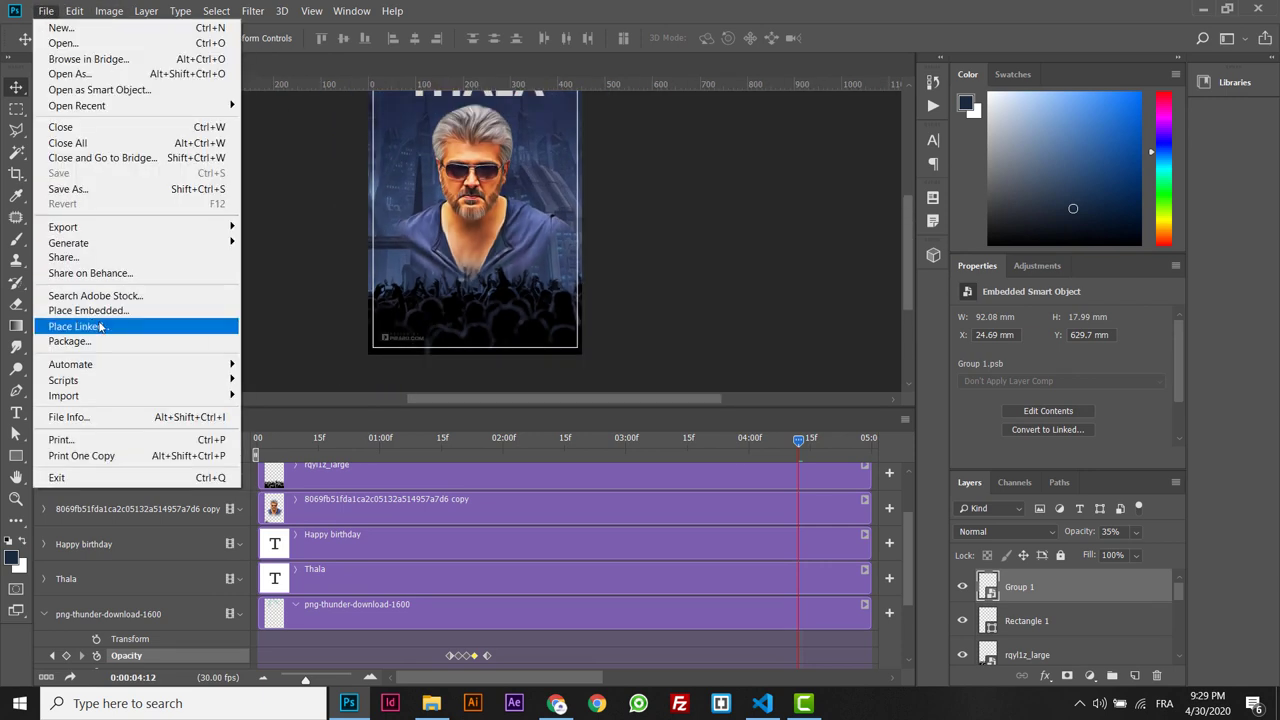
mouse_move(107, 249)
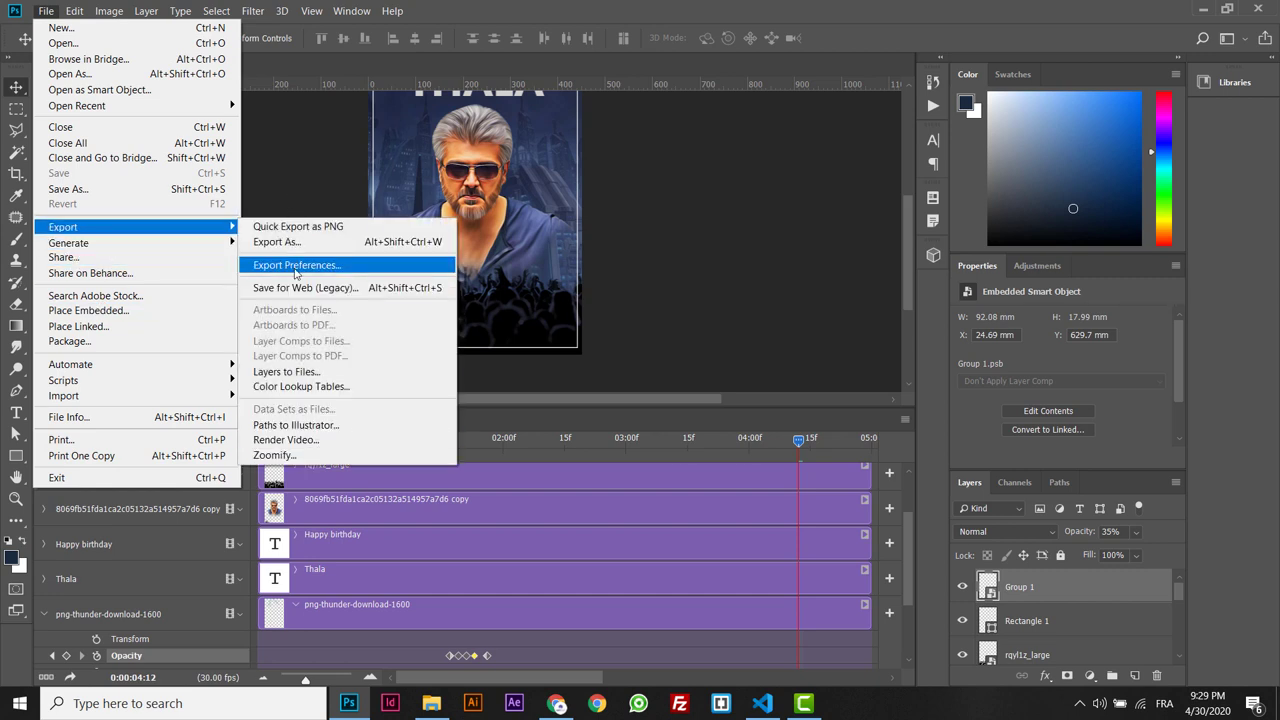
click(298, 440)
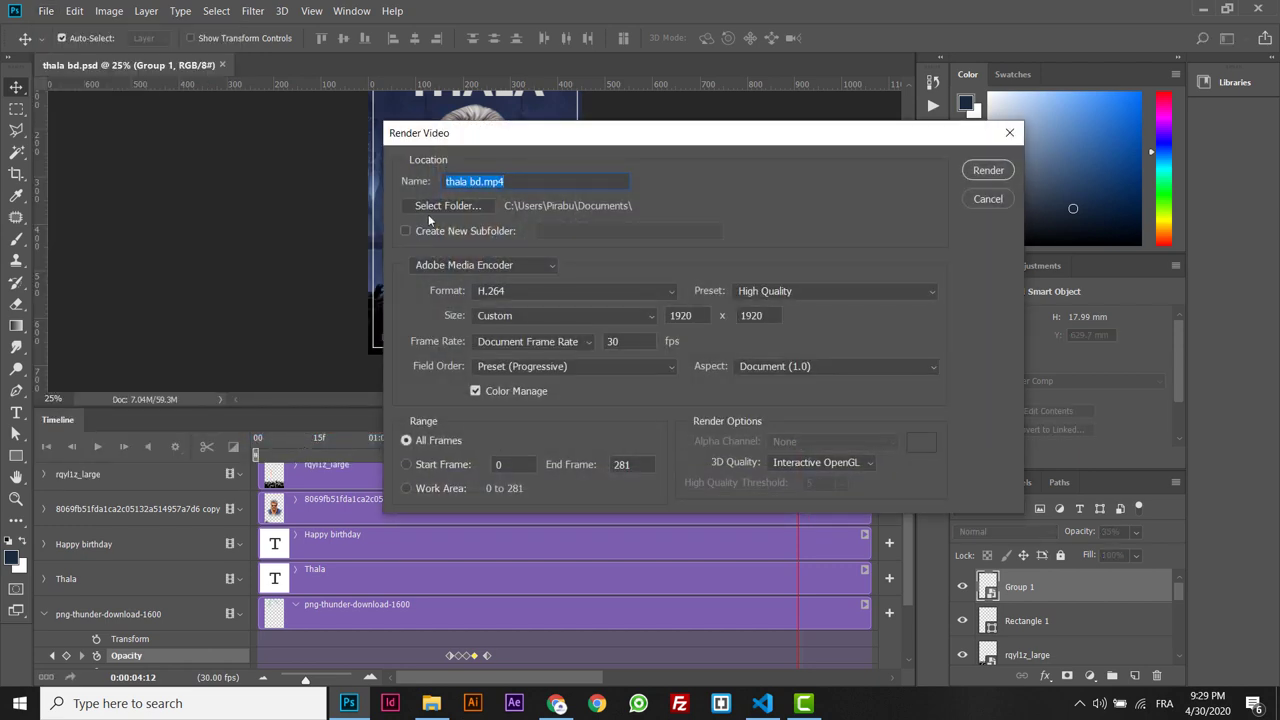
click(429, 212)
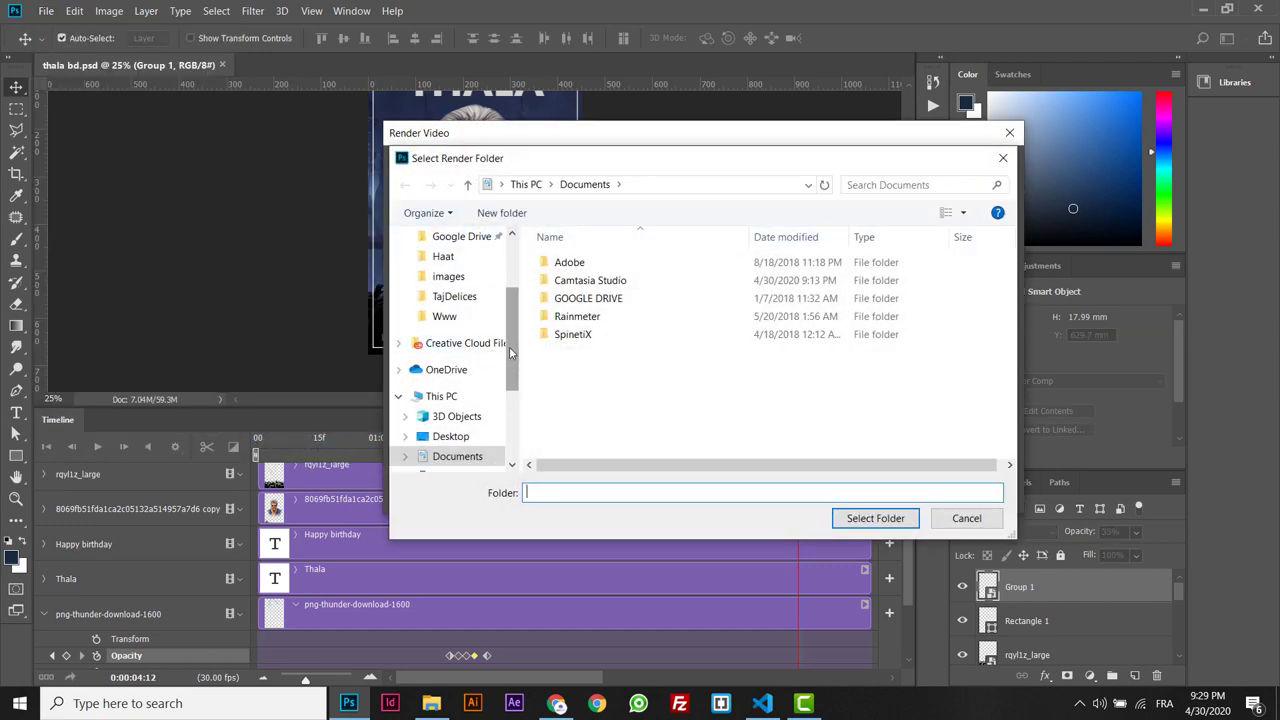
drag(509, 346, 509, 290)
click(450, 269)
click(588, 318)
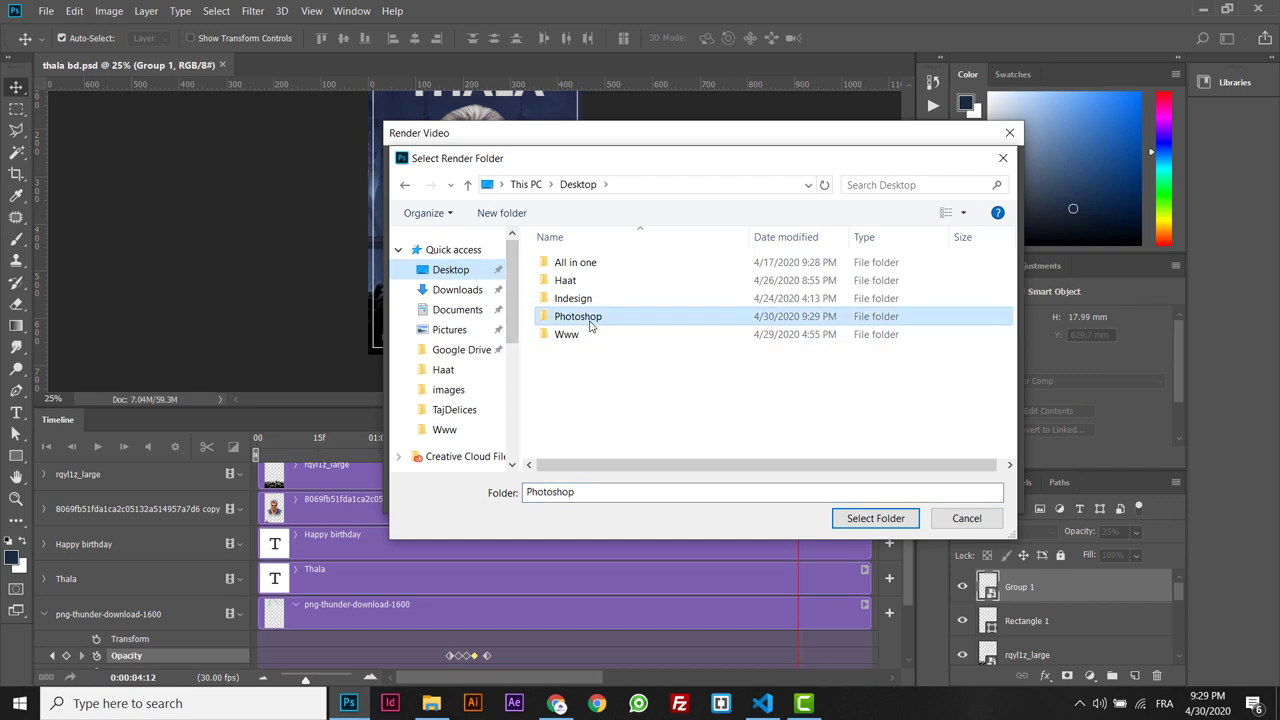
double_click(588, 318)
click(875, 518)
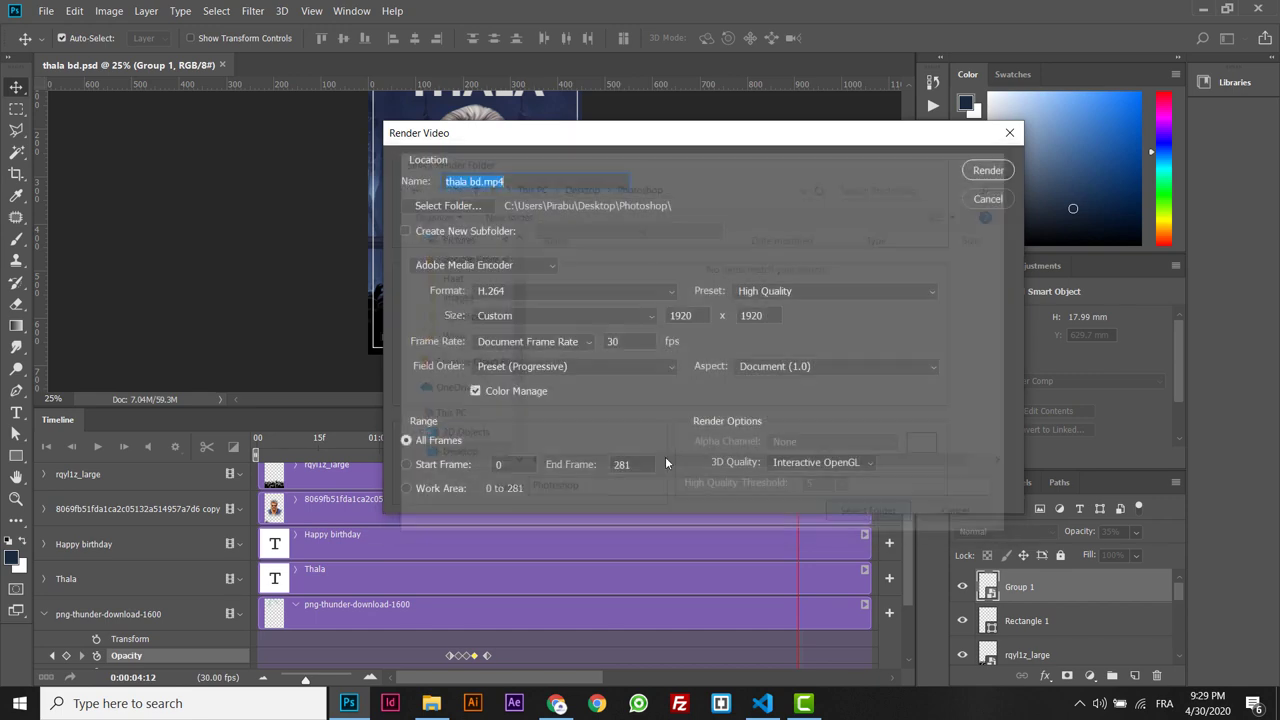
Render thala bd as H.264 at 30 fps and 1920 × 1920.
click(532, 184)
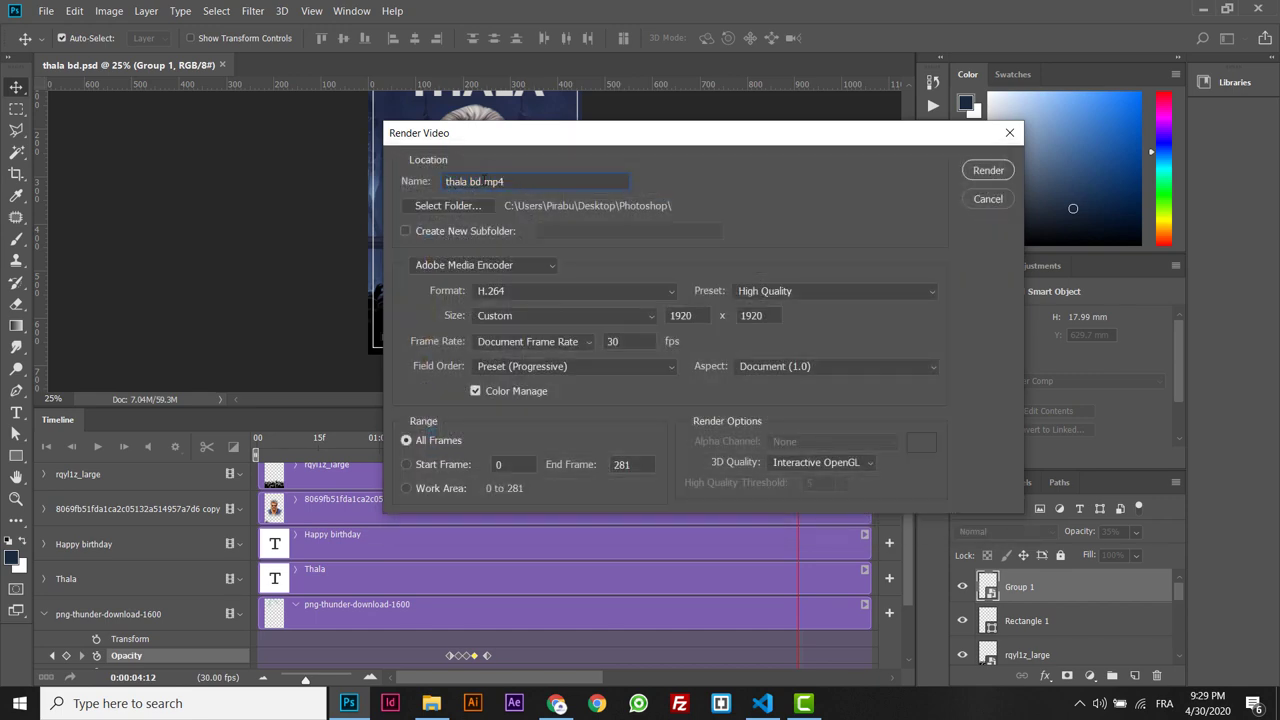
drag(483, 181, 415, 174)
double_click(617, 342)
click(624, 320)
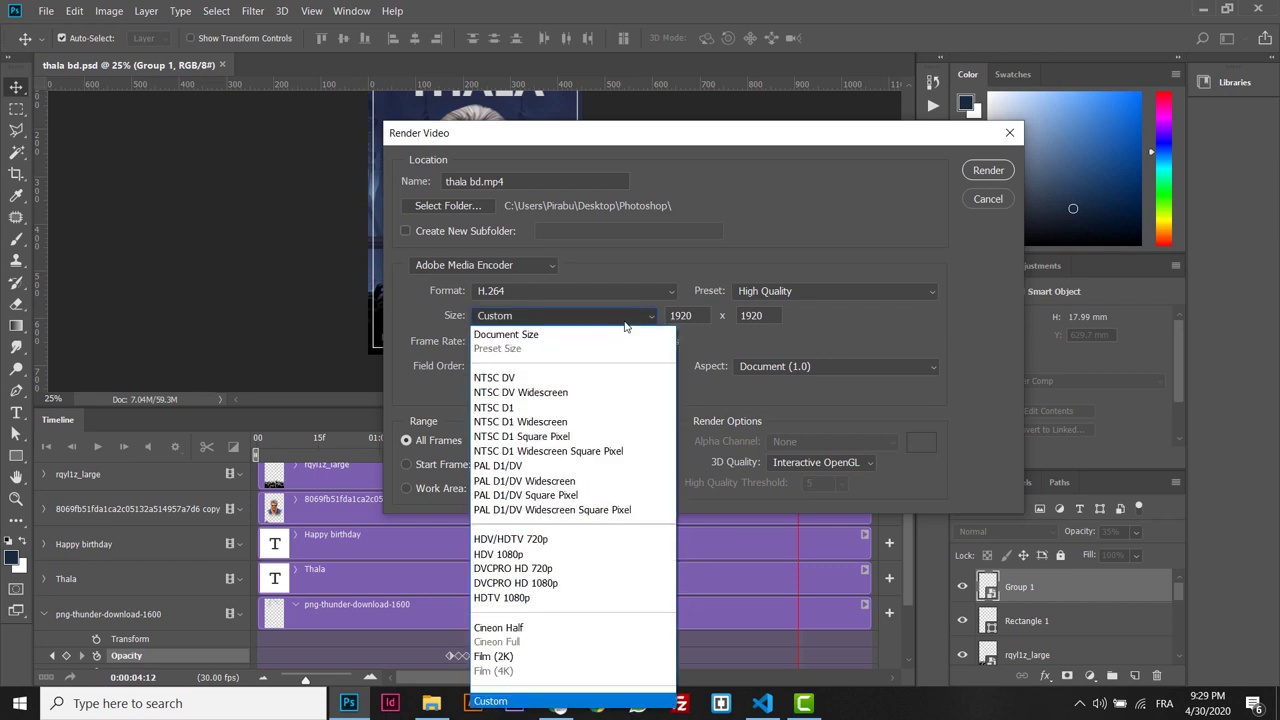
click(624, 320)
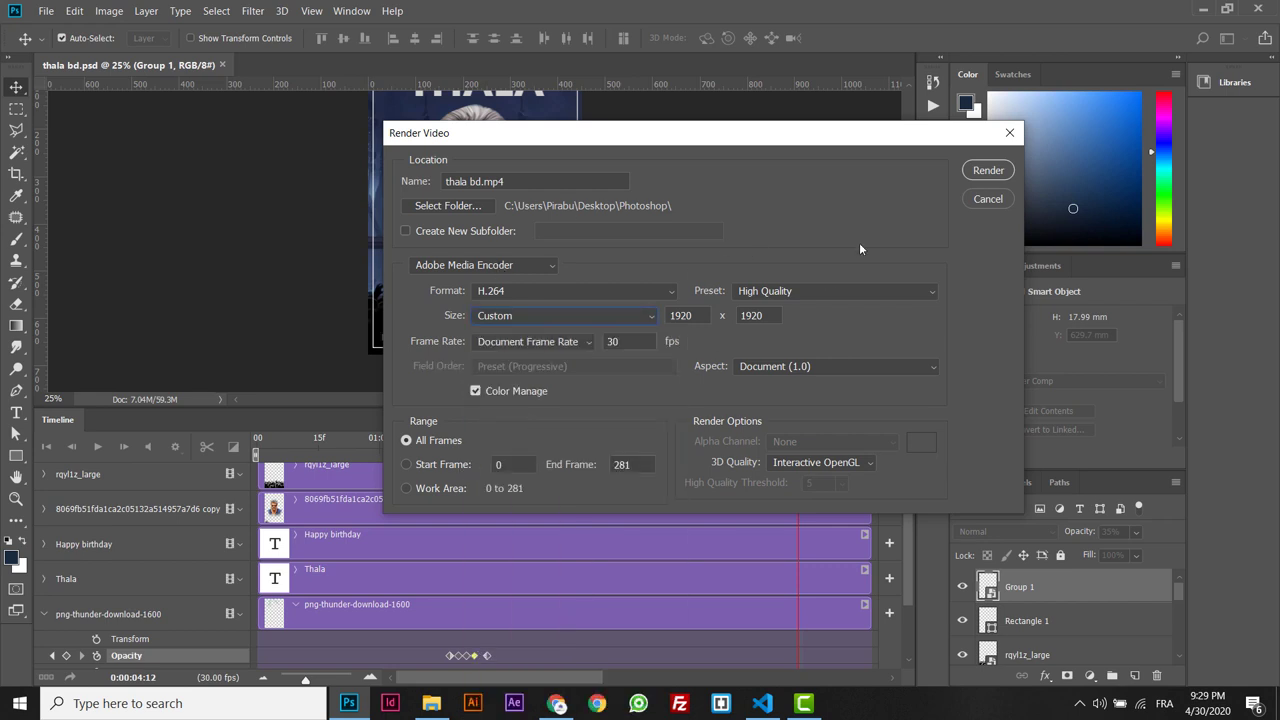
click(988, 171)
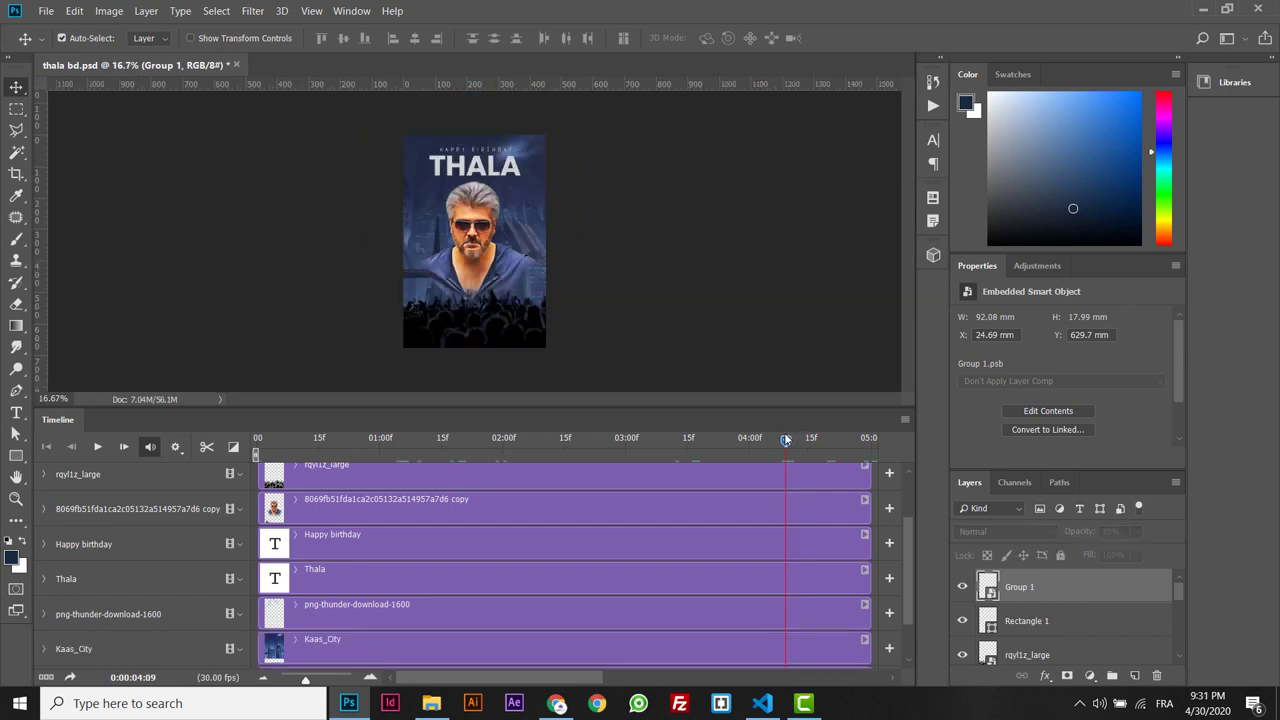
drag(786, 440, 818, 440)
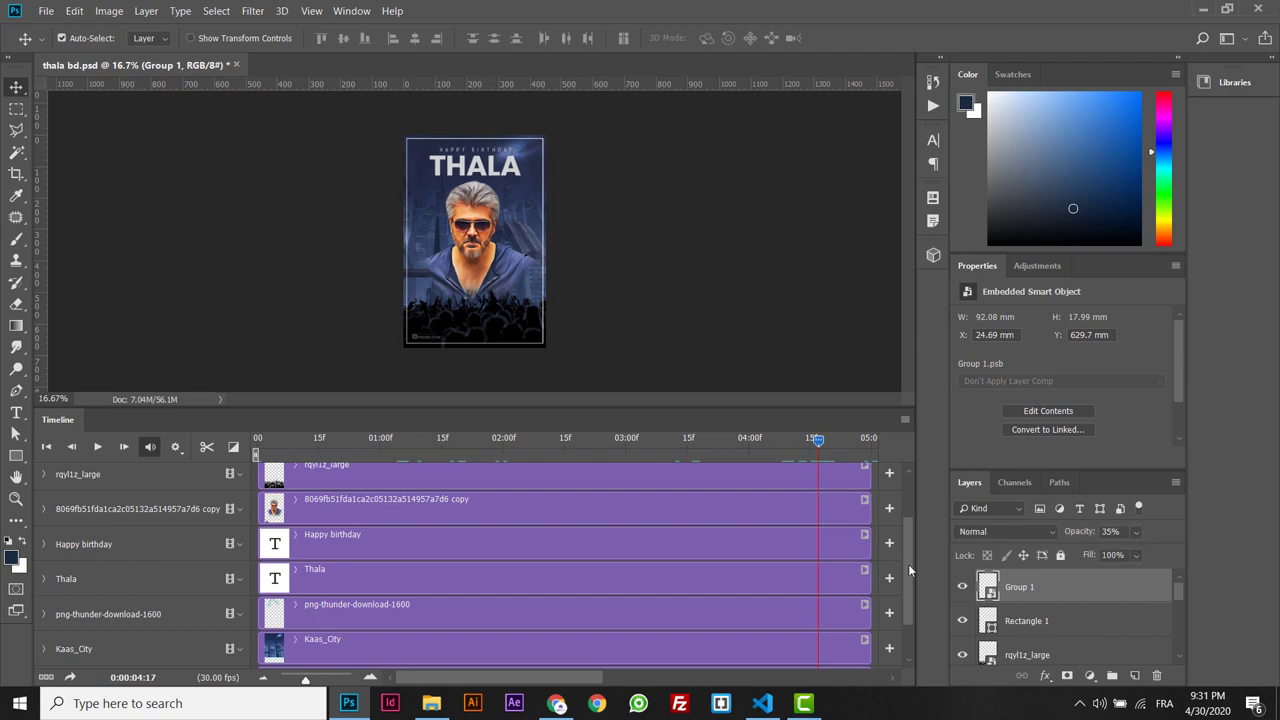
Extend the Group 1 and Rectangle 1 clips to start at 0 and rewind the playhead.
scroll(908, 564, up, 2)
shift+click(852, 507)
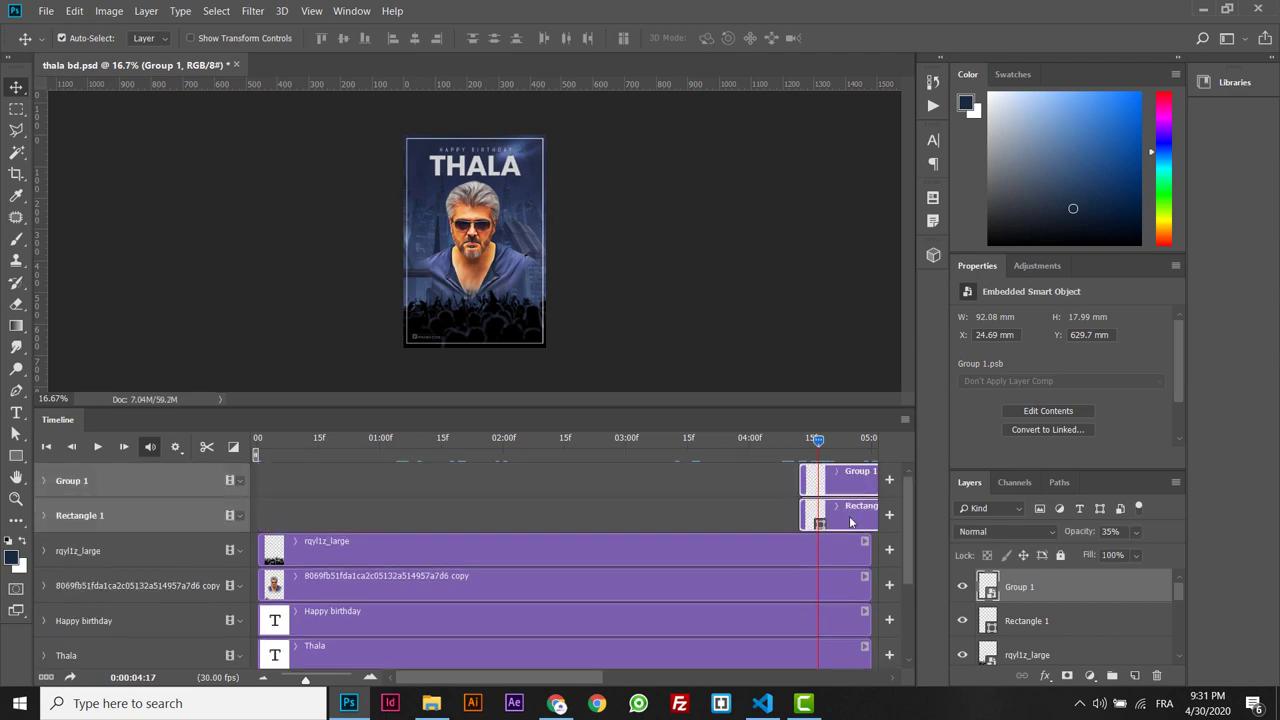
drag(852, 507, 306, 506)
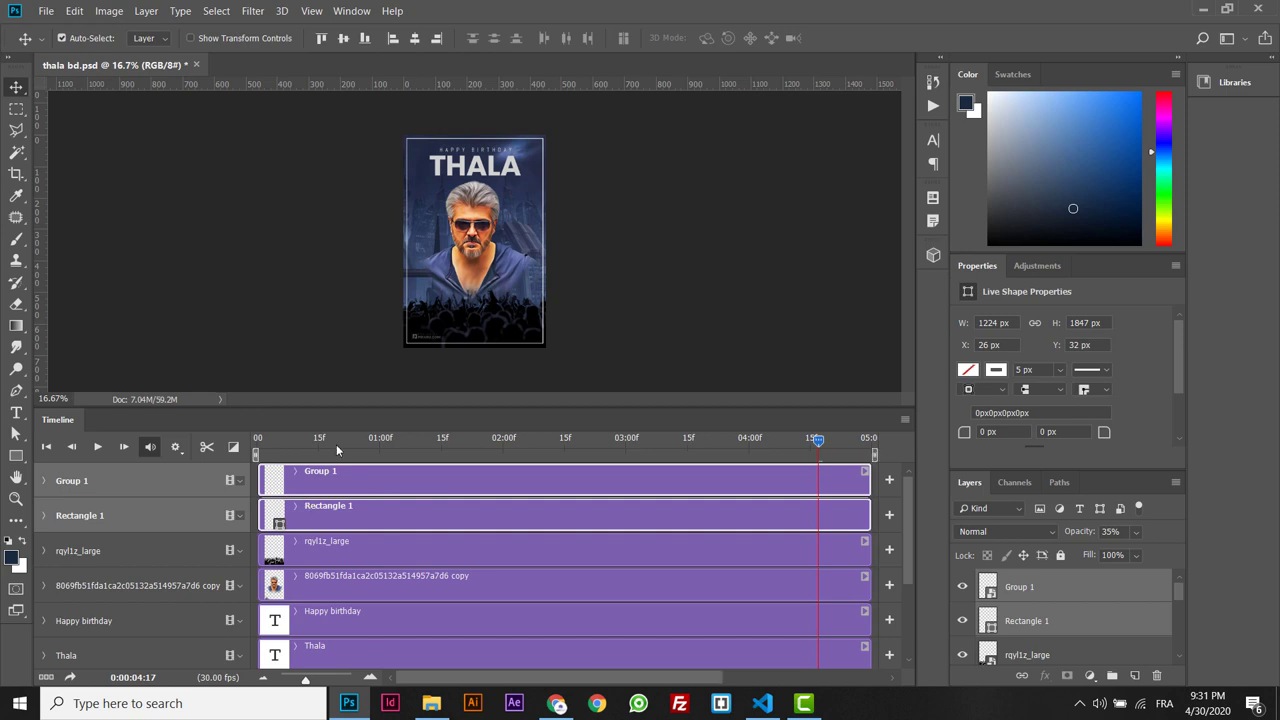
click(248, 434)
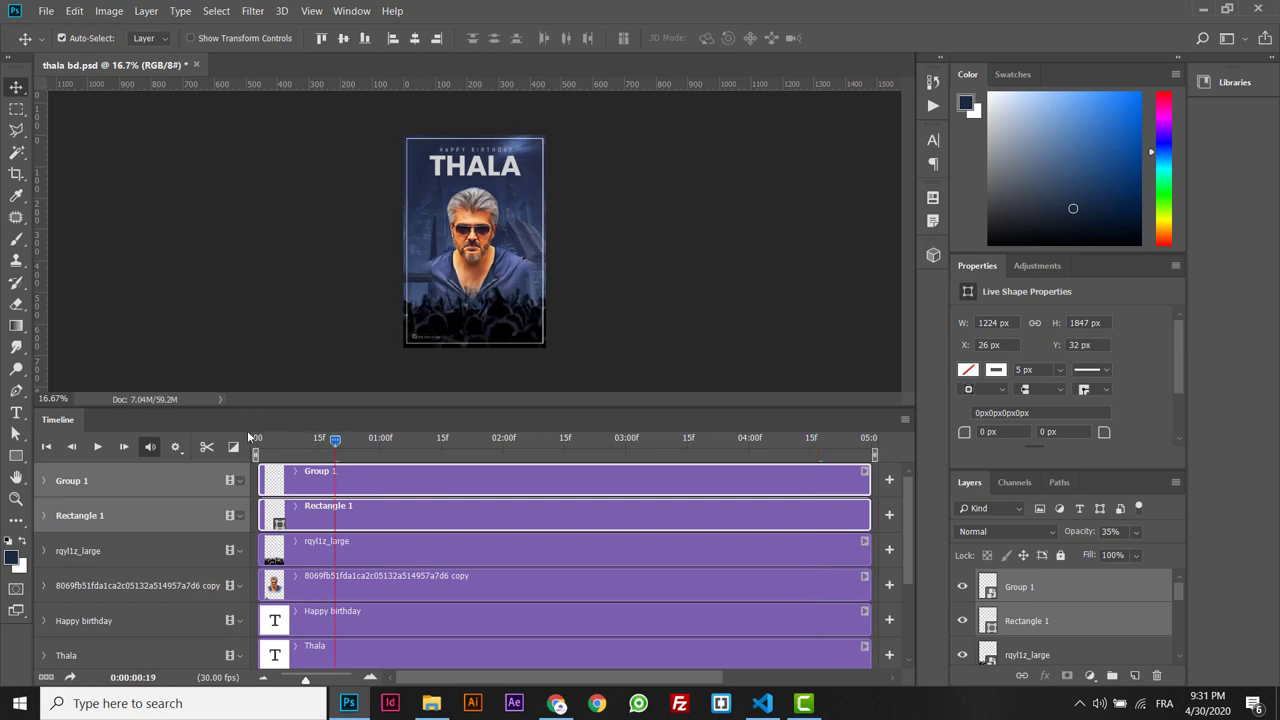
Render the updated animation to video again.
click(46, 10)
mouse_move(160, 233)
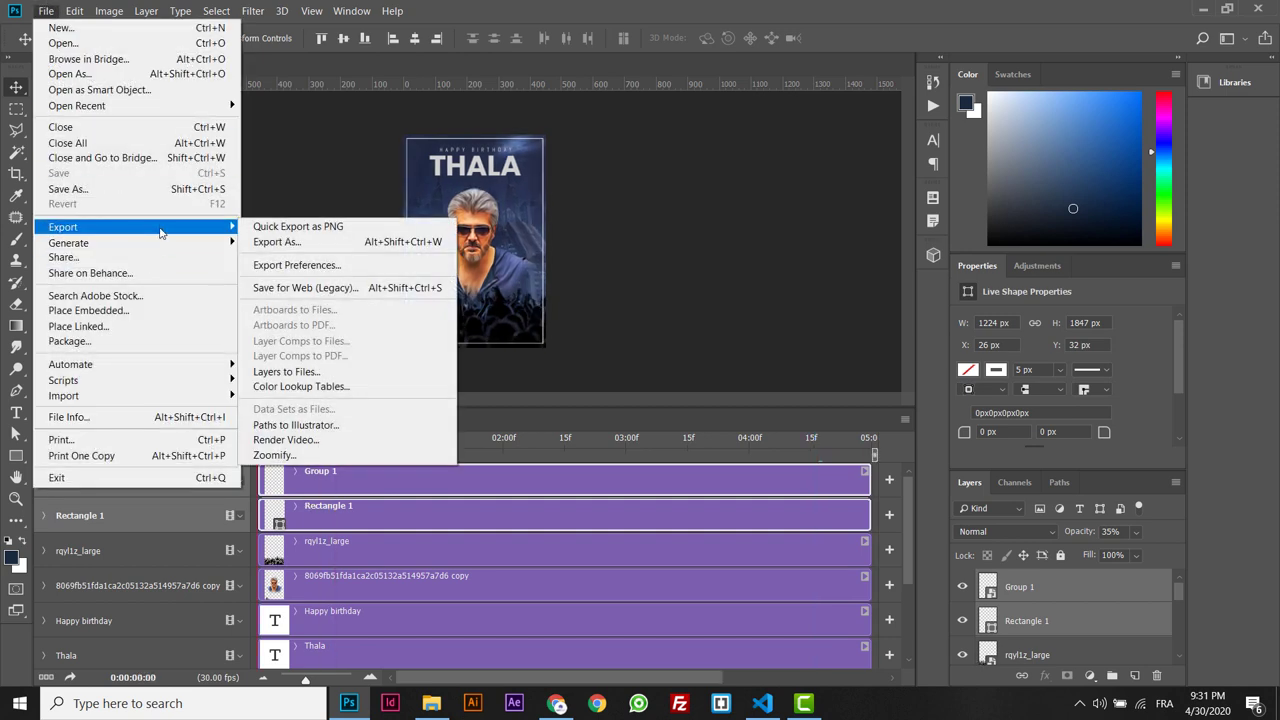
click(286, 440)
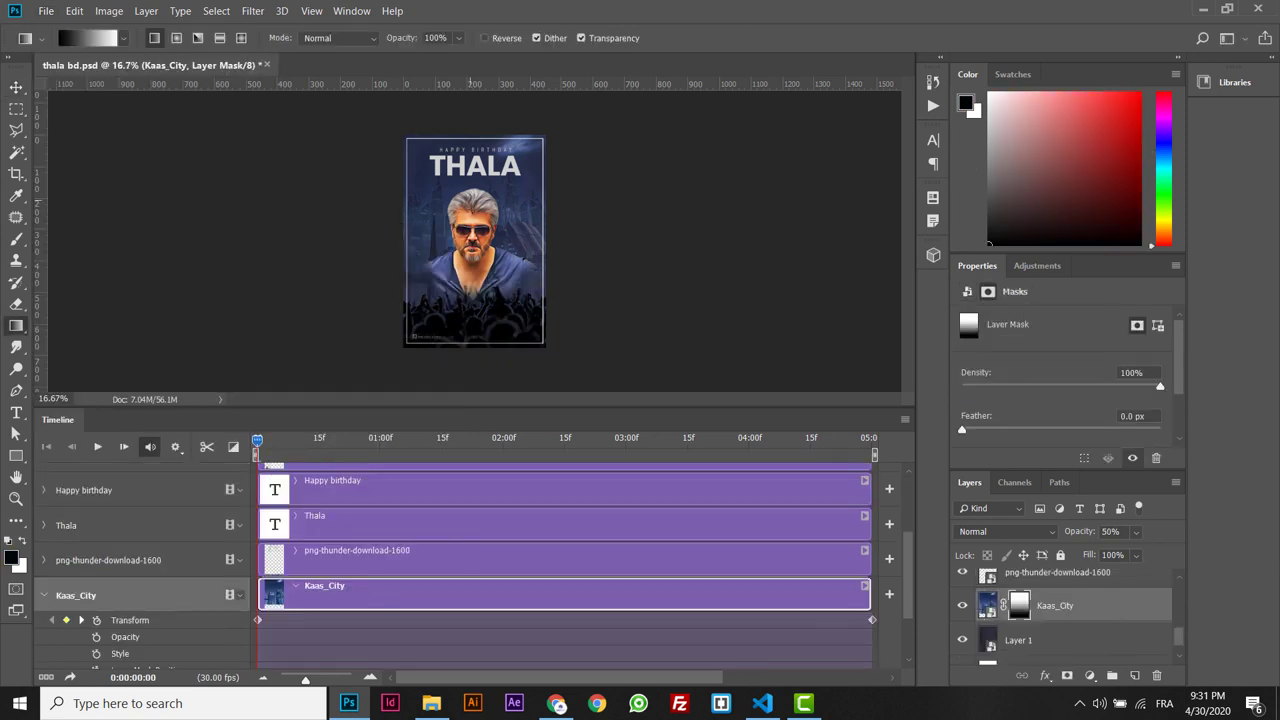
Play thala bd.mp4 from the Photoshop folder in Chrome.
click(431, 700)
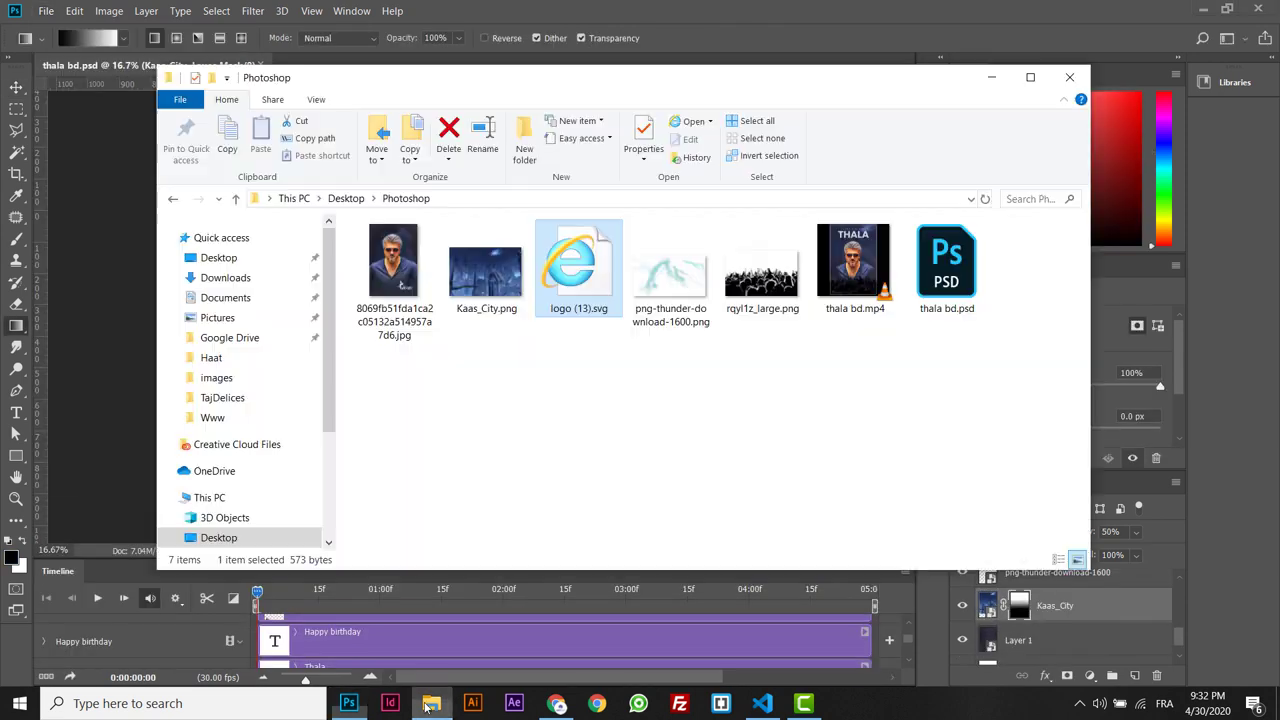
drag(841, 274, 305, 6)
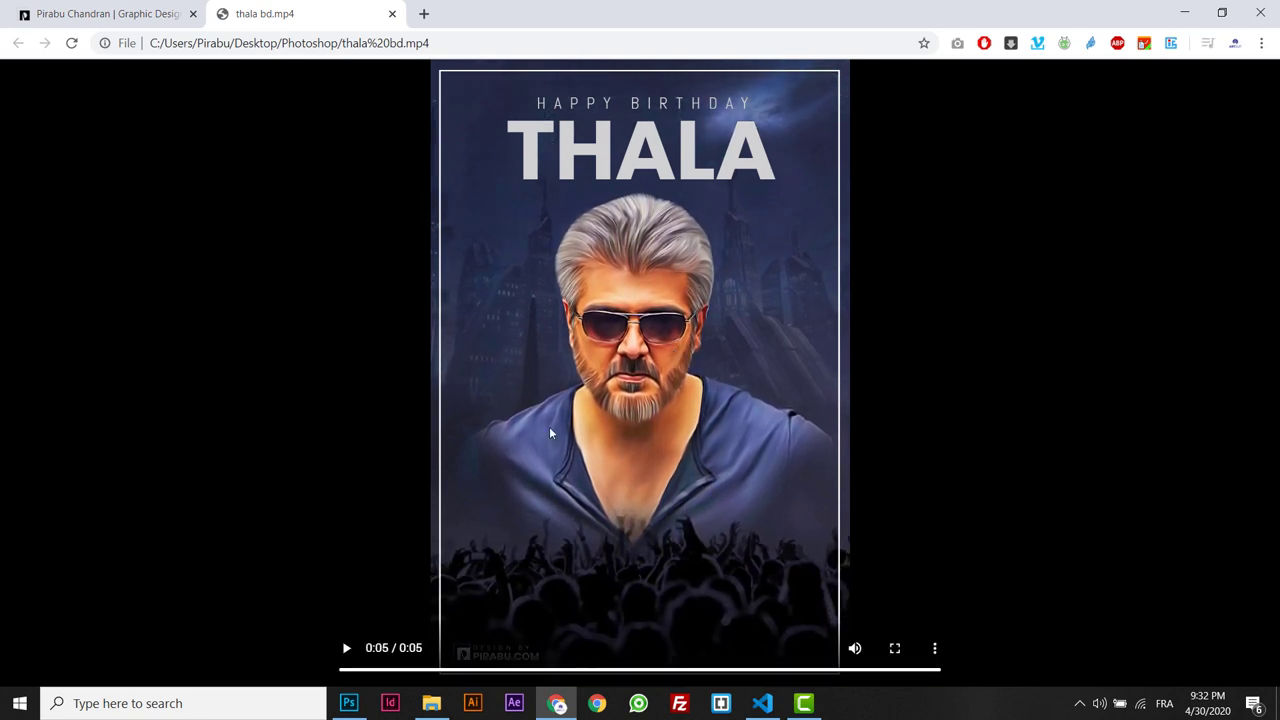
Restart thala bd.mp4 from 0:00 in Chrome.
click(346, 649)
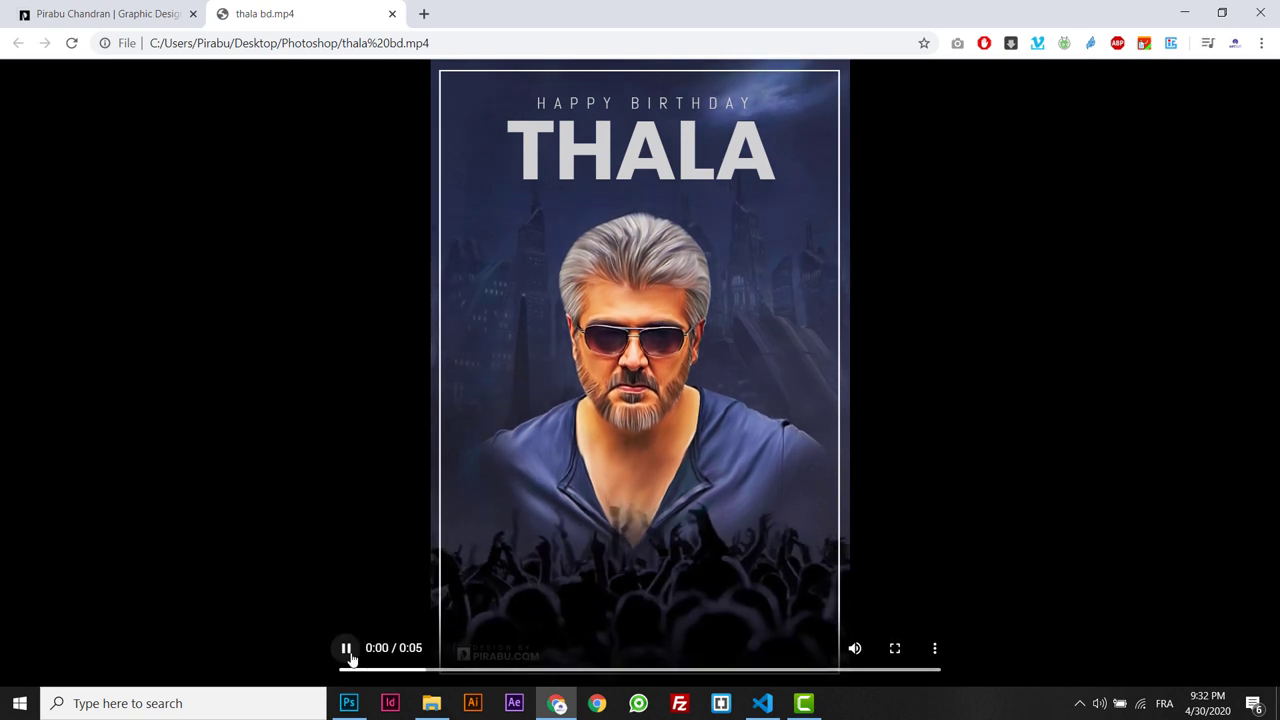